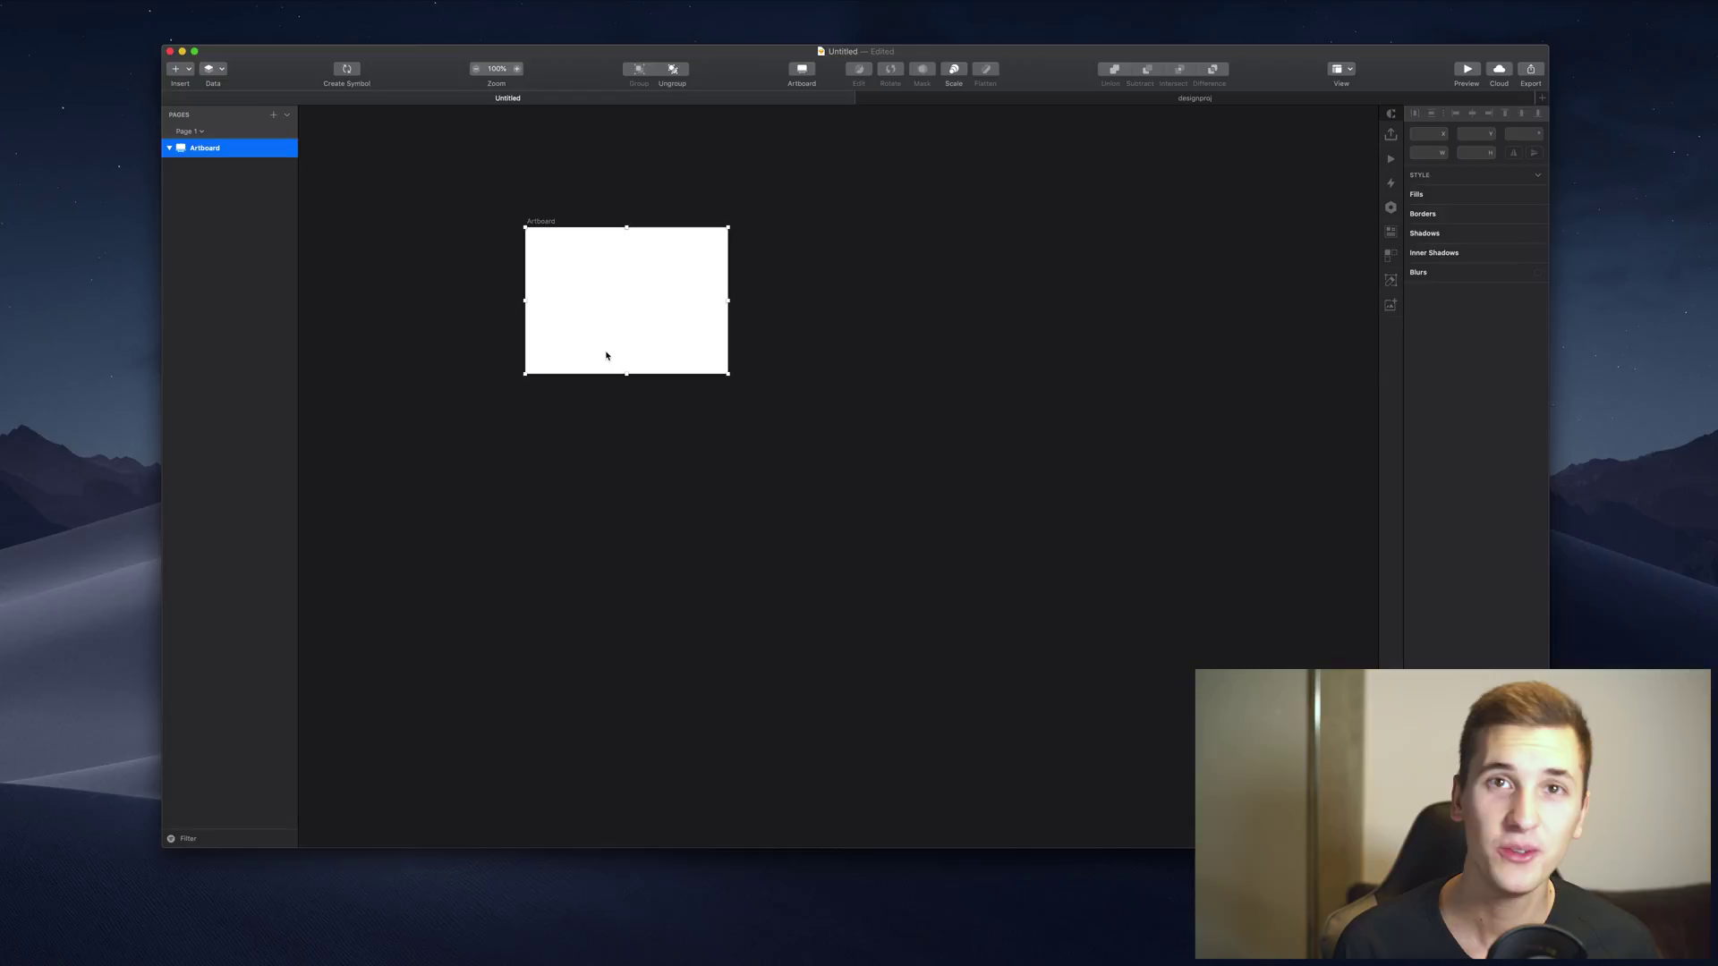
Delete the existing artboard and draw a new one of about 296 × 268 on the empty canvas
{"action": "key", "text": "Delete"}
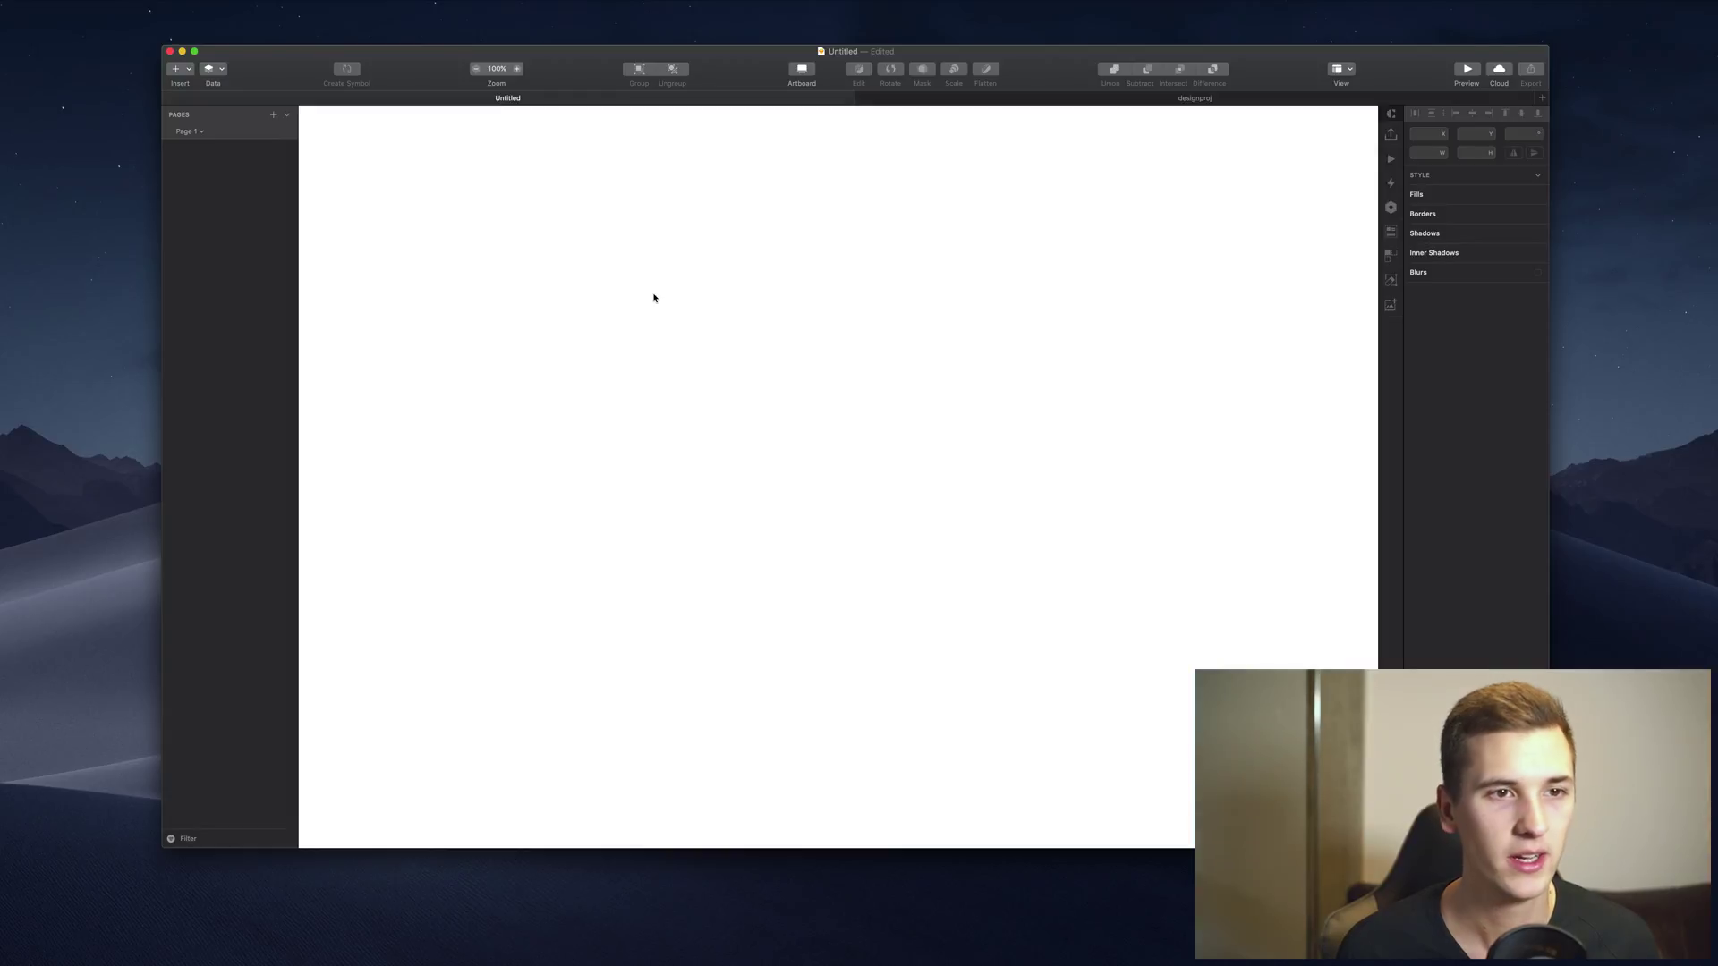
{"action": "key", "text": "a"}
{"action": "left_click_drag", "start_coordinate": [579, 212], "coordinate": [762, 376]}
{"action": "left_click", "coordinate": [445, 176]}
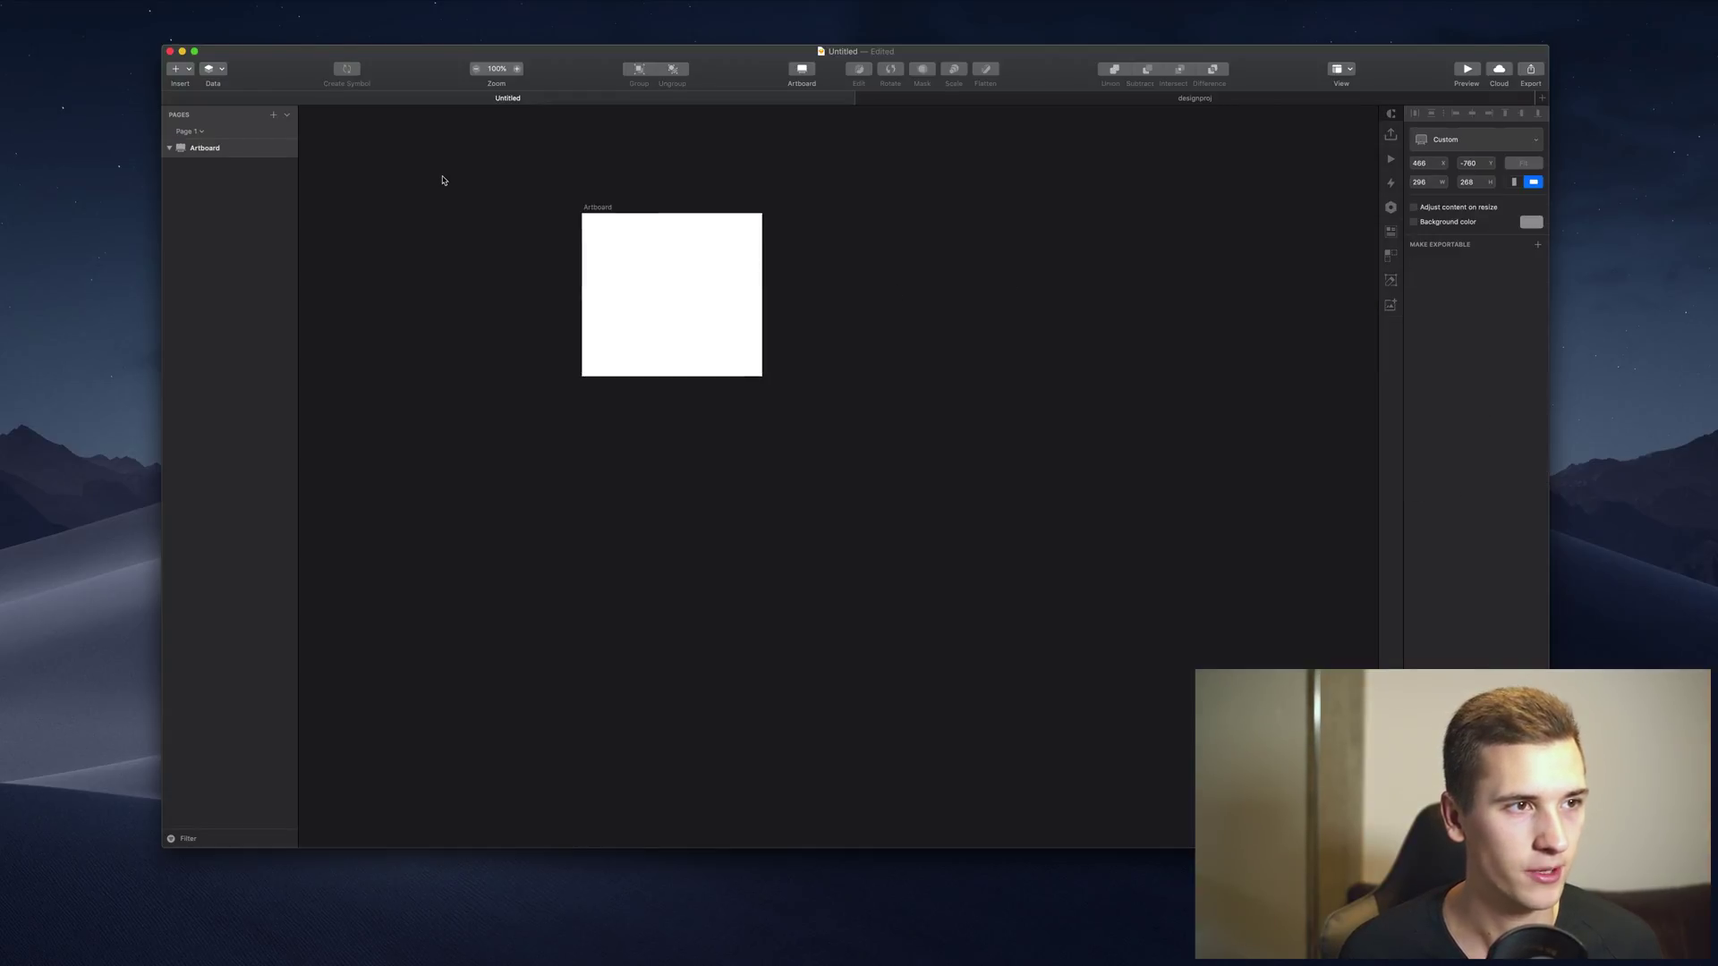
Insert a second, smaller artboard of about 258 × 148 to the right of the first one
{"action": "left_click", "coordinate": [176, 69]}
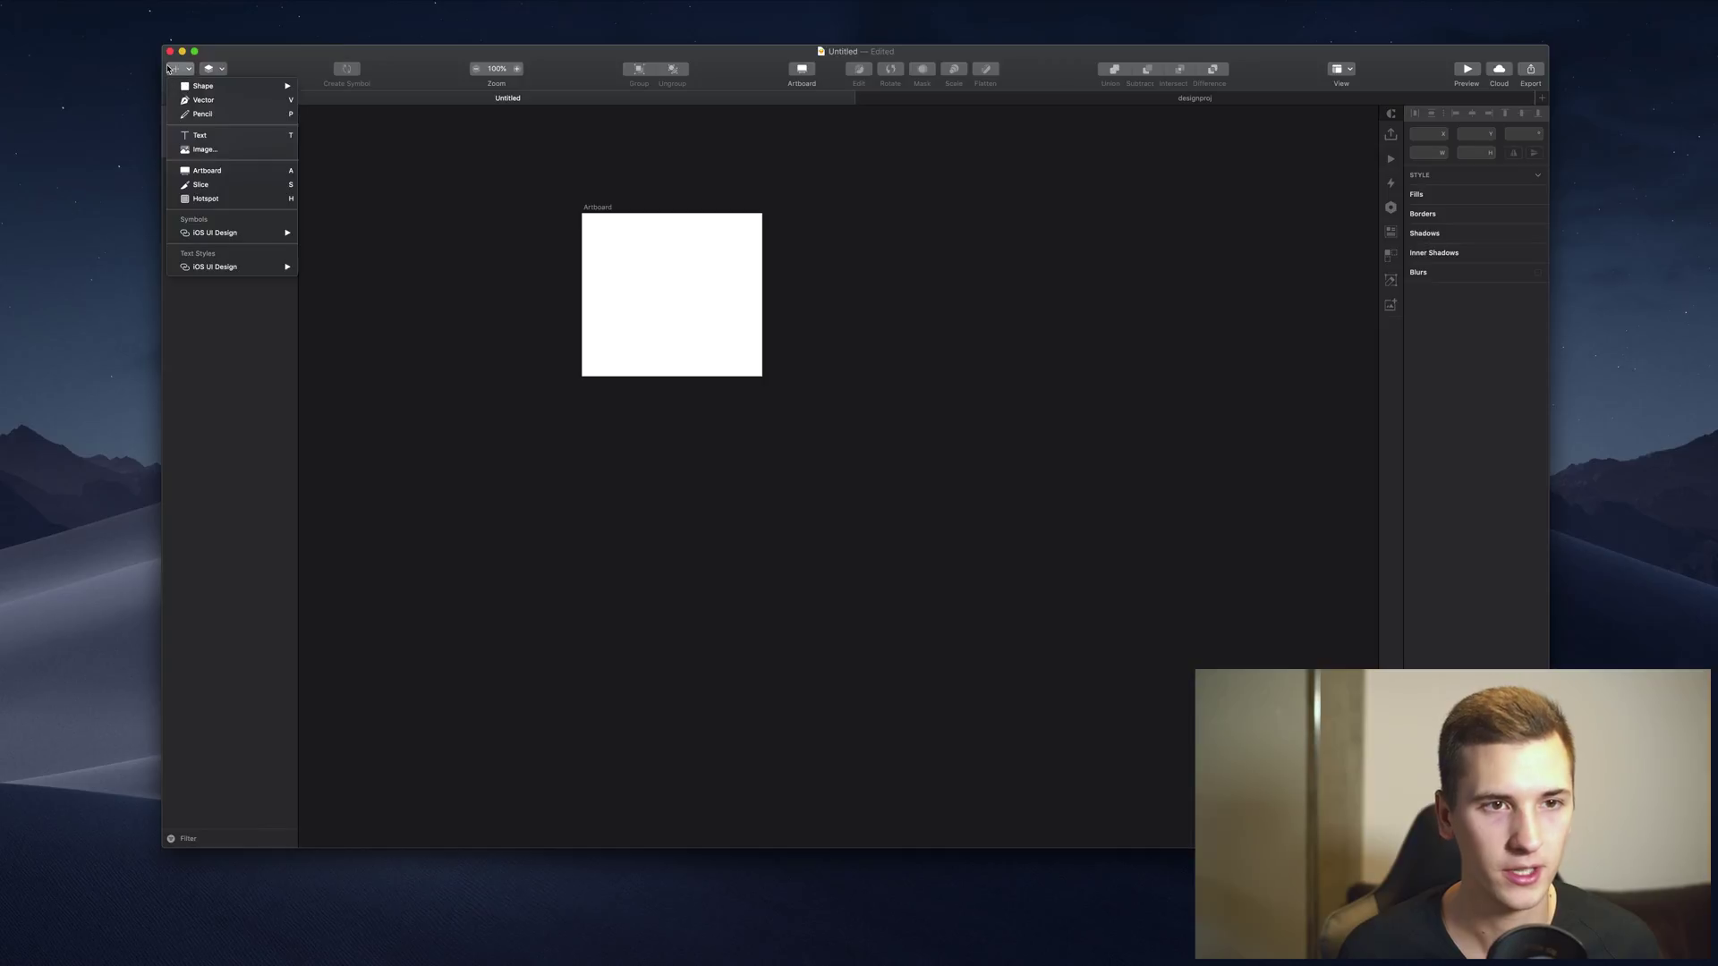
{"action": "left_click", "coordinate": [204, 170]}
{"action": "left_click_drag", "start_coordinate": [778, 197], "coordinate": [879, 268]}
{"action": "left_click", "coordinate": [865, 346]}
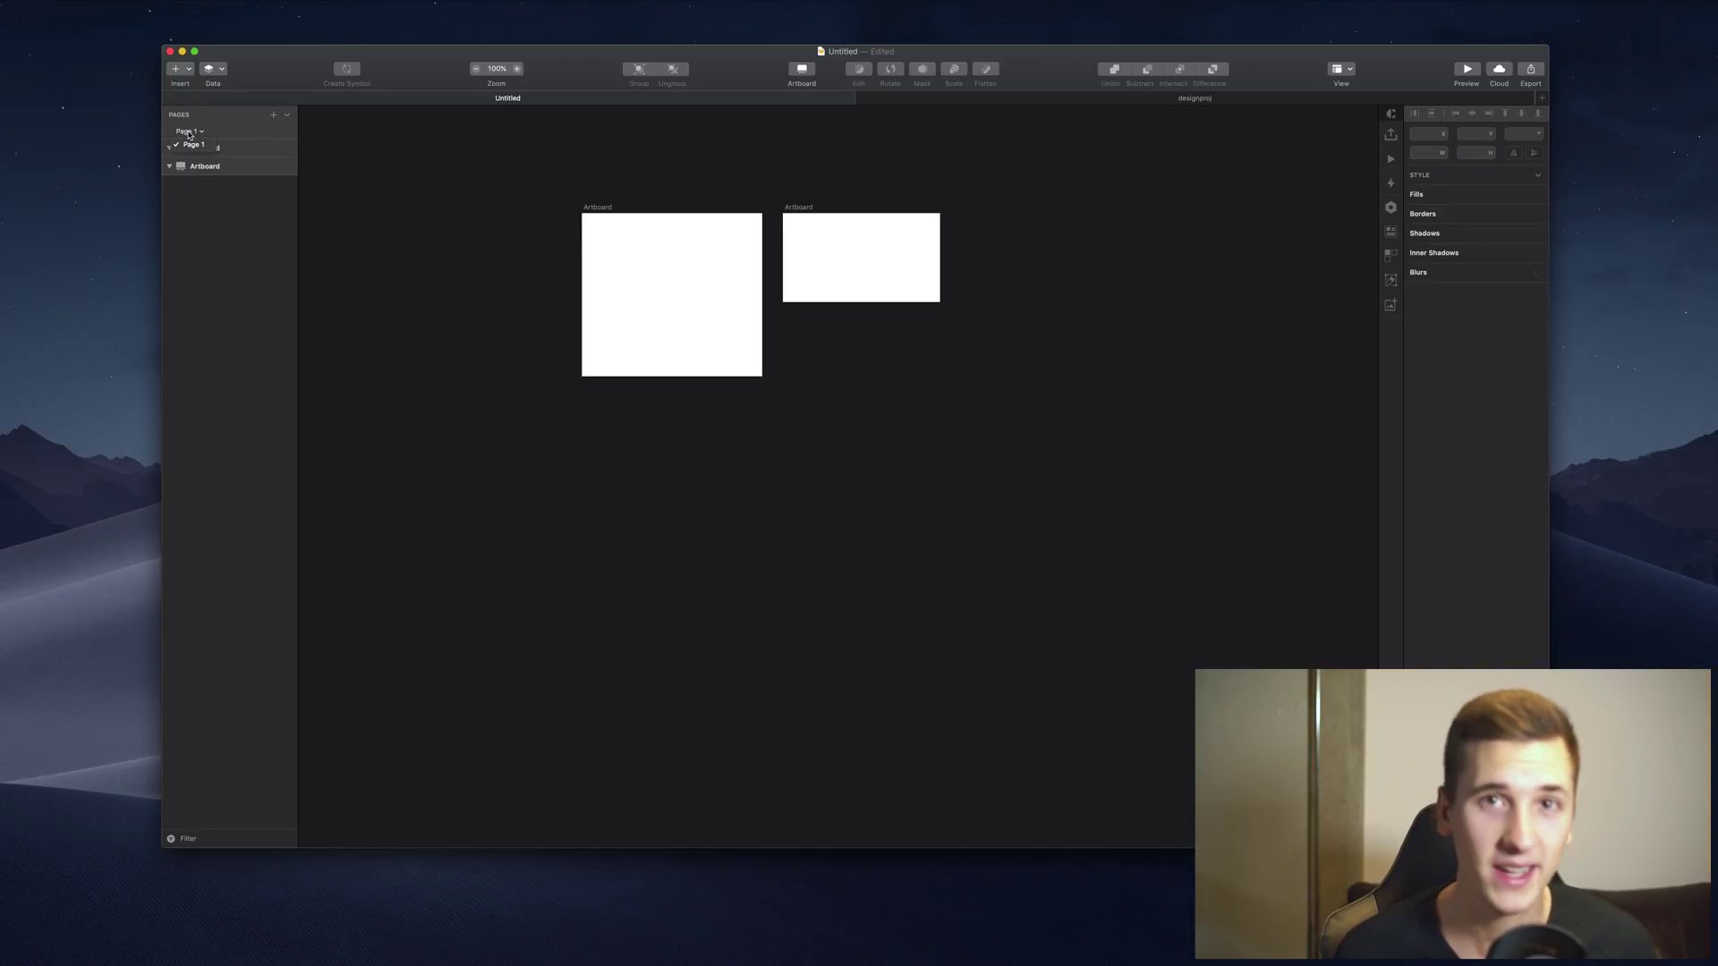
Switch to the designproj document and expand its list of pages
{"action": "left_click", "coordinate": [1010, 102]}
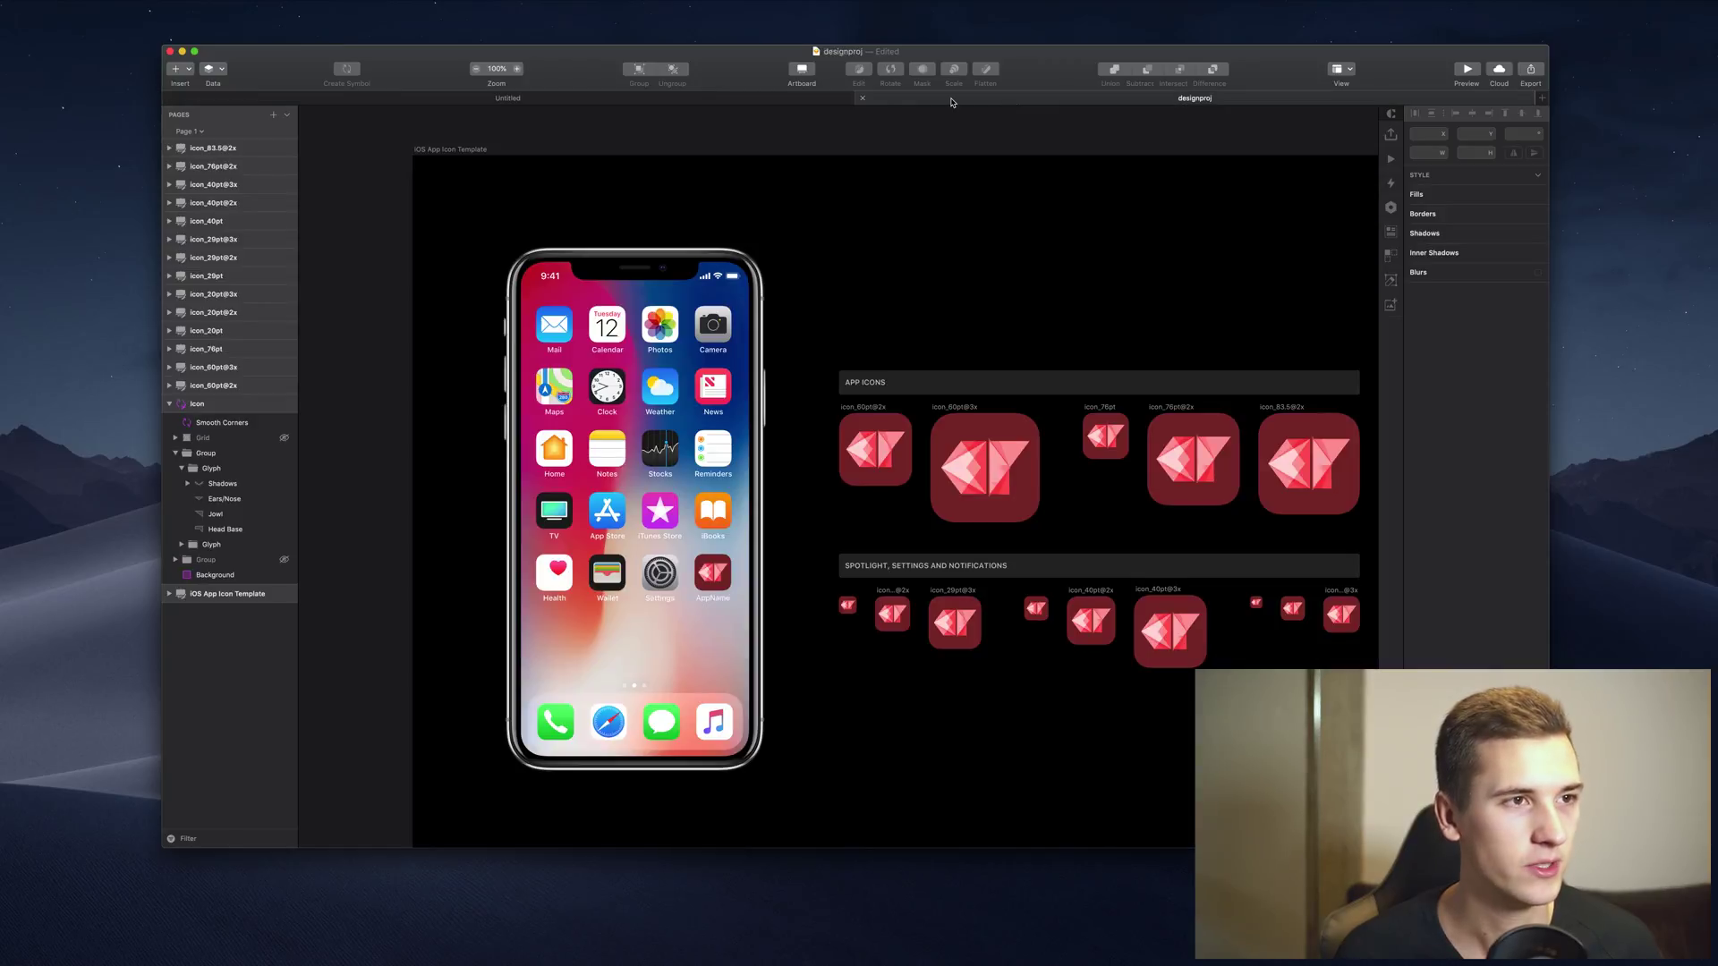
{"action": "left_click", "coordinate": [288, 116]}
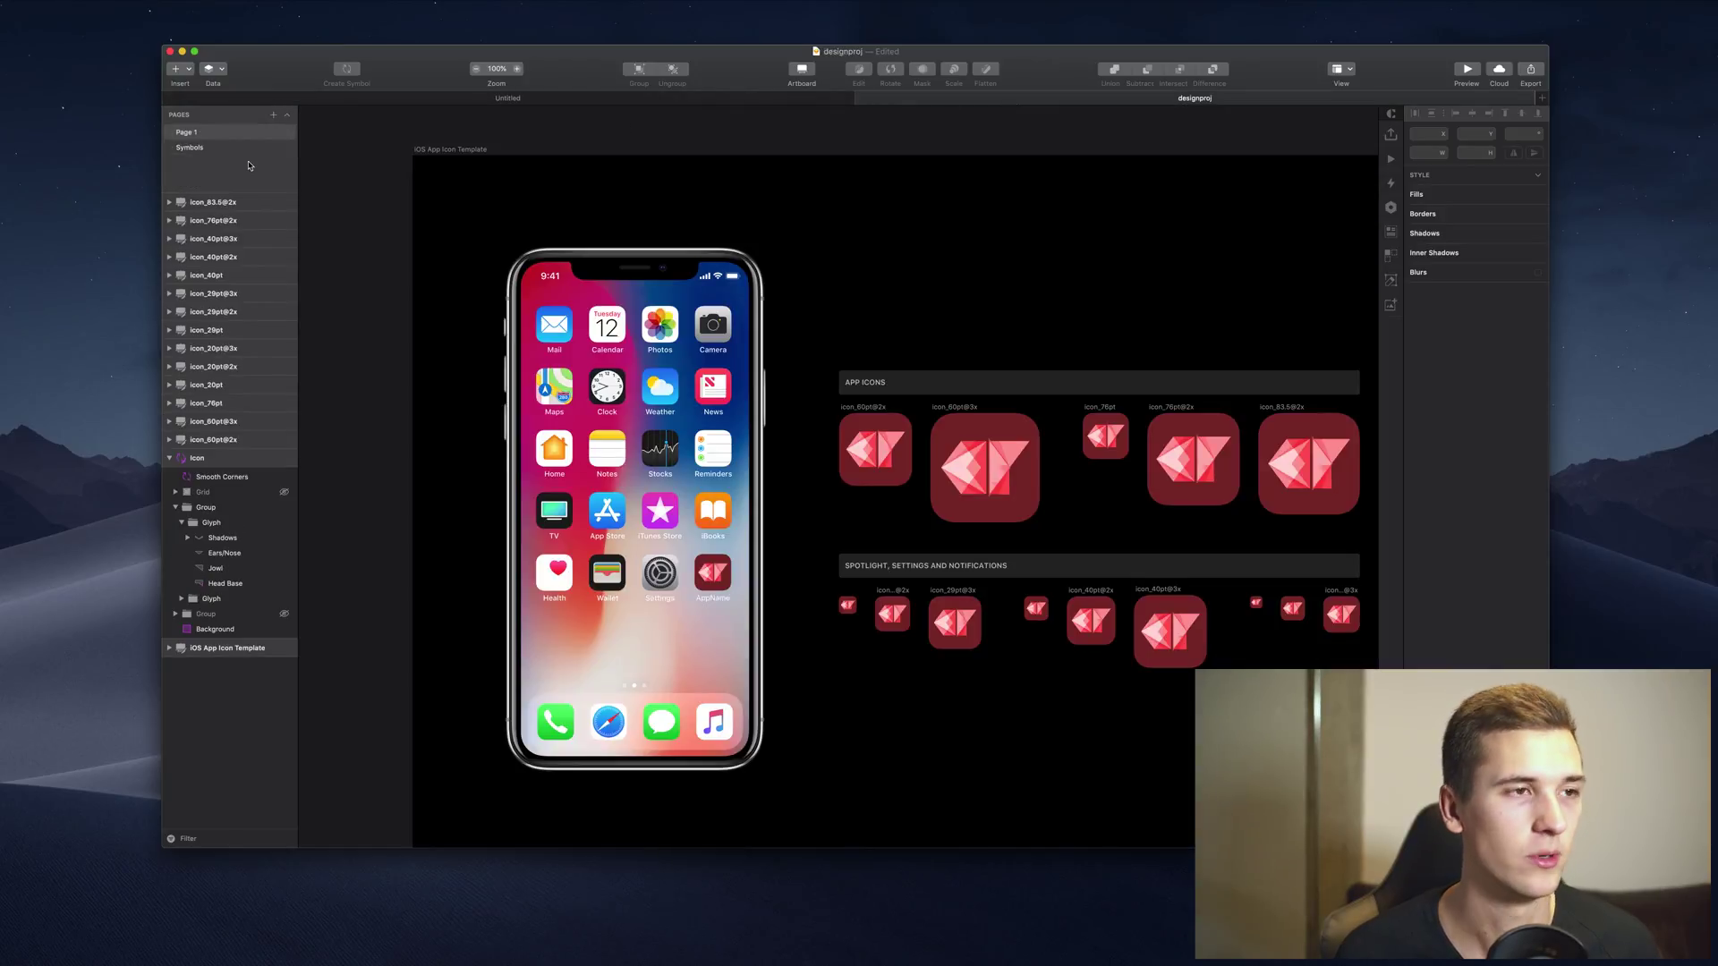
{"action": "left_click", "coordinate": [287, 115]}
{"action": "left_click", "coordinate": [287, 116]}
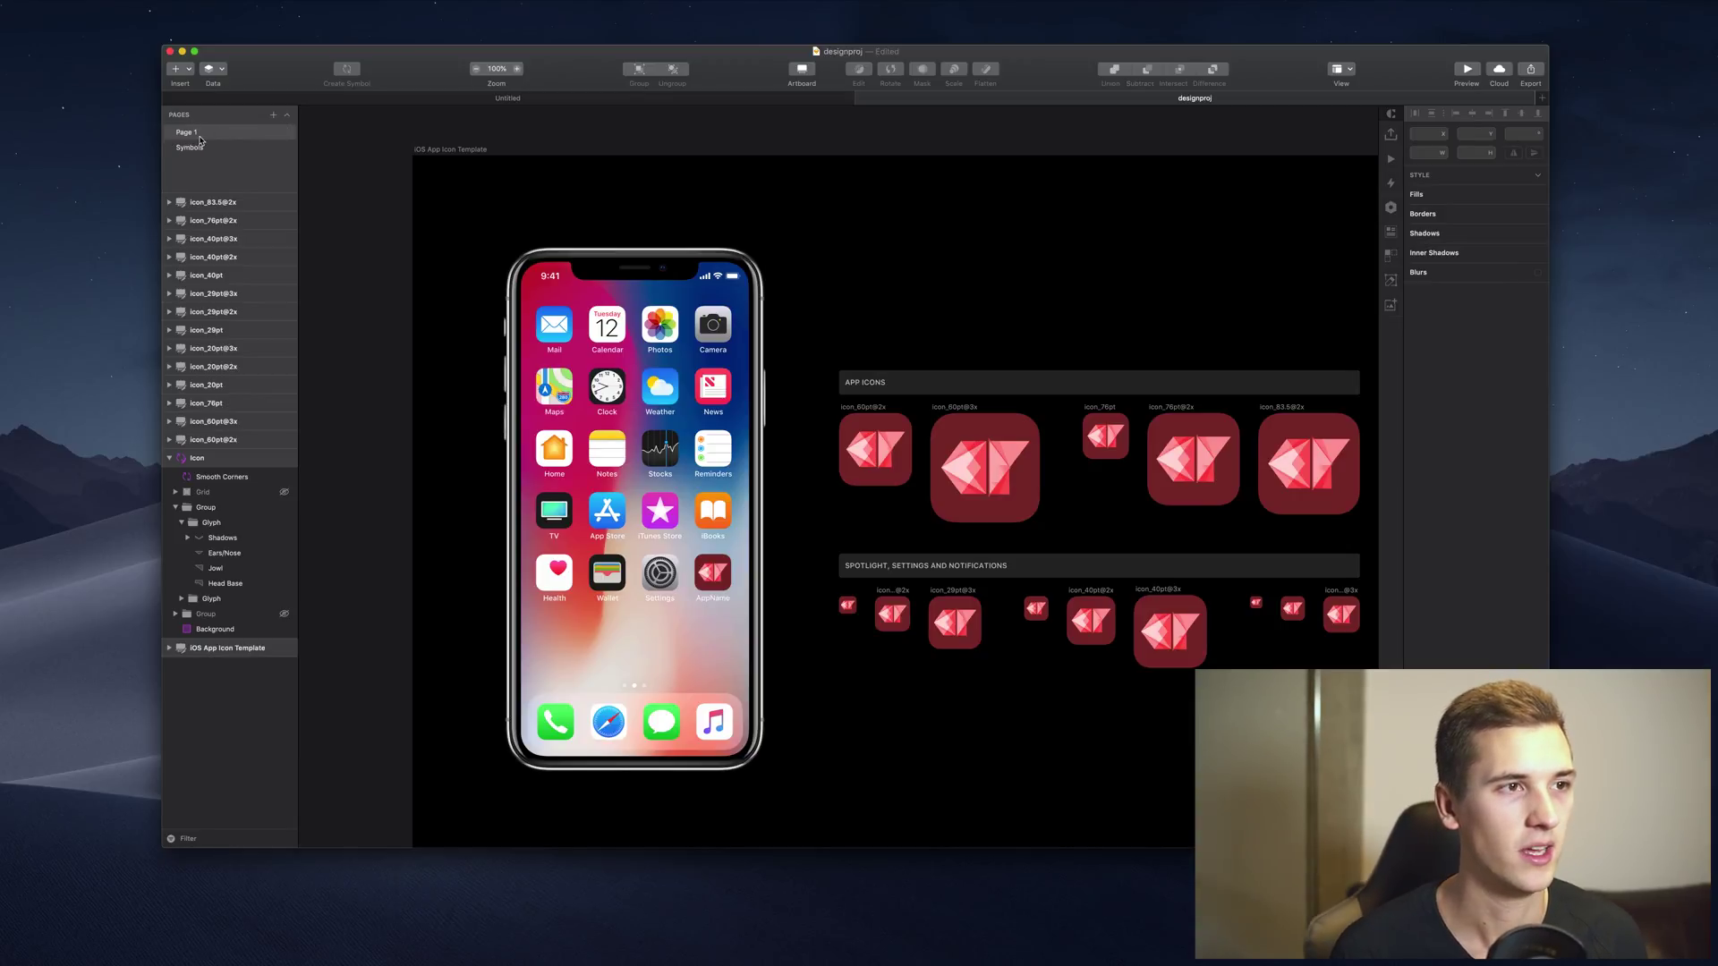
Rename Page 1 of the designproj document to App Icon
{"action": "double_click", "coordinate": [199, 134]}
{"action": "type", "text": "Ic"}
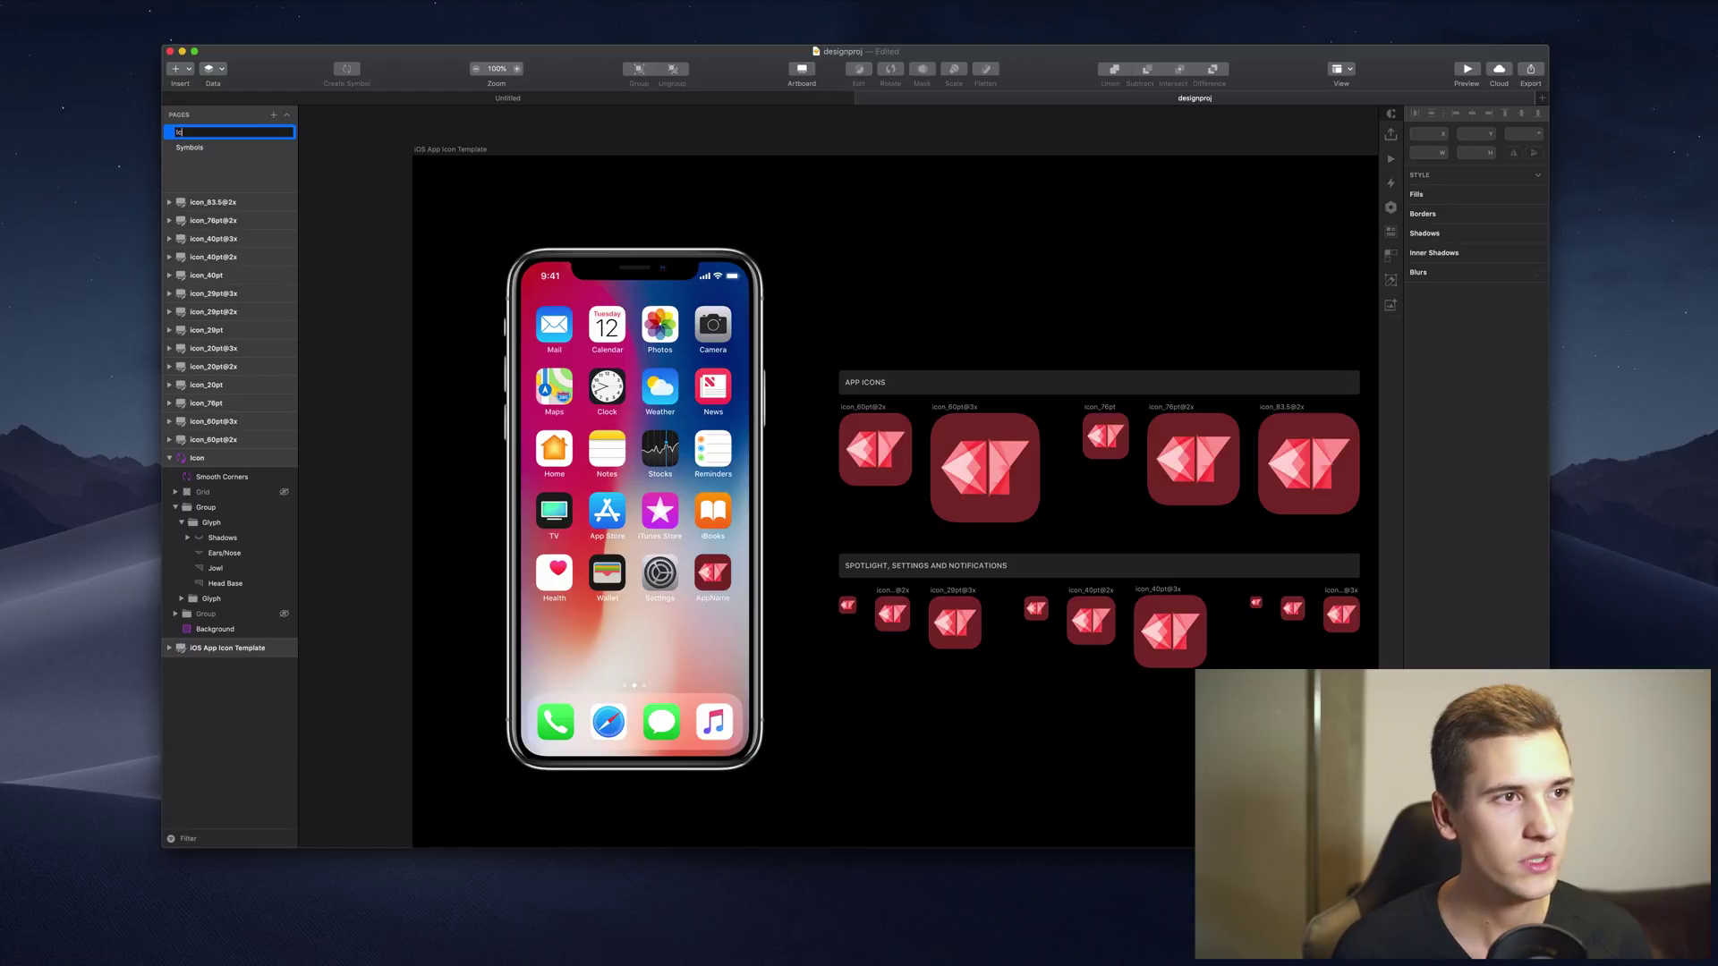
{"action": "type", "text": "oApp Icon"}
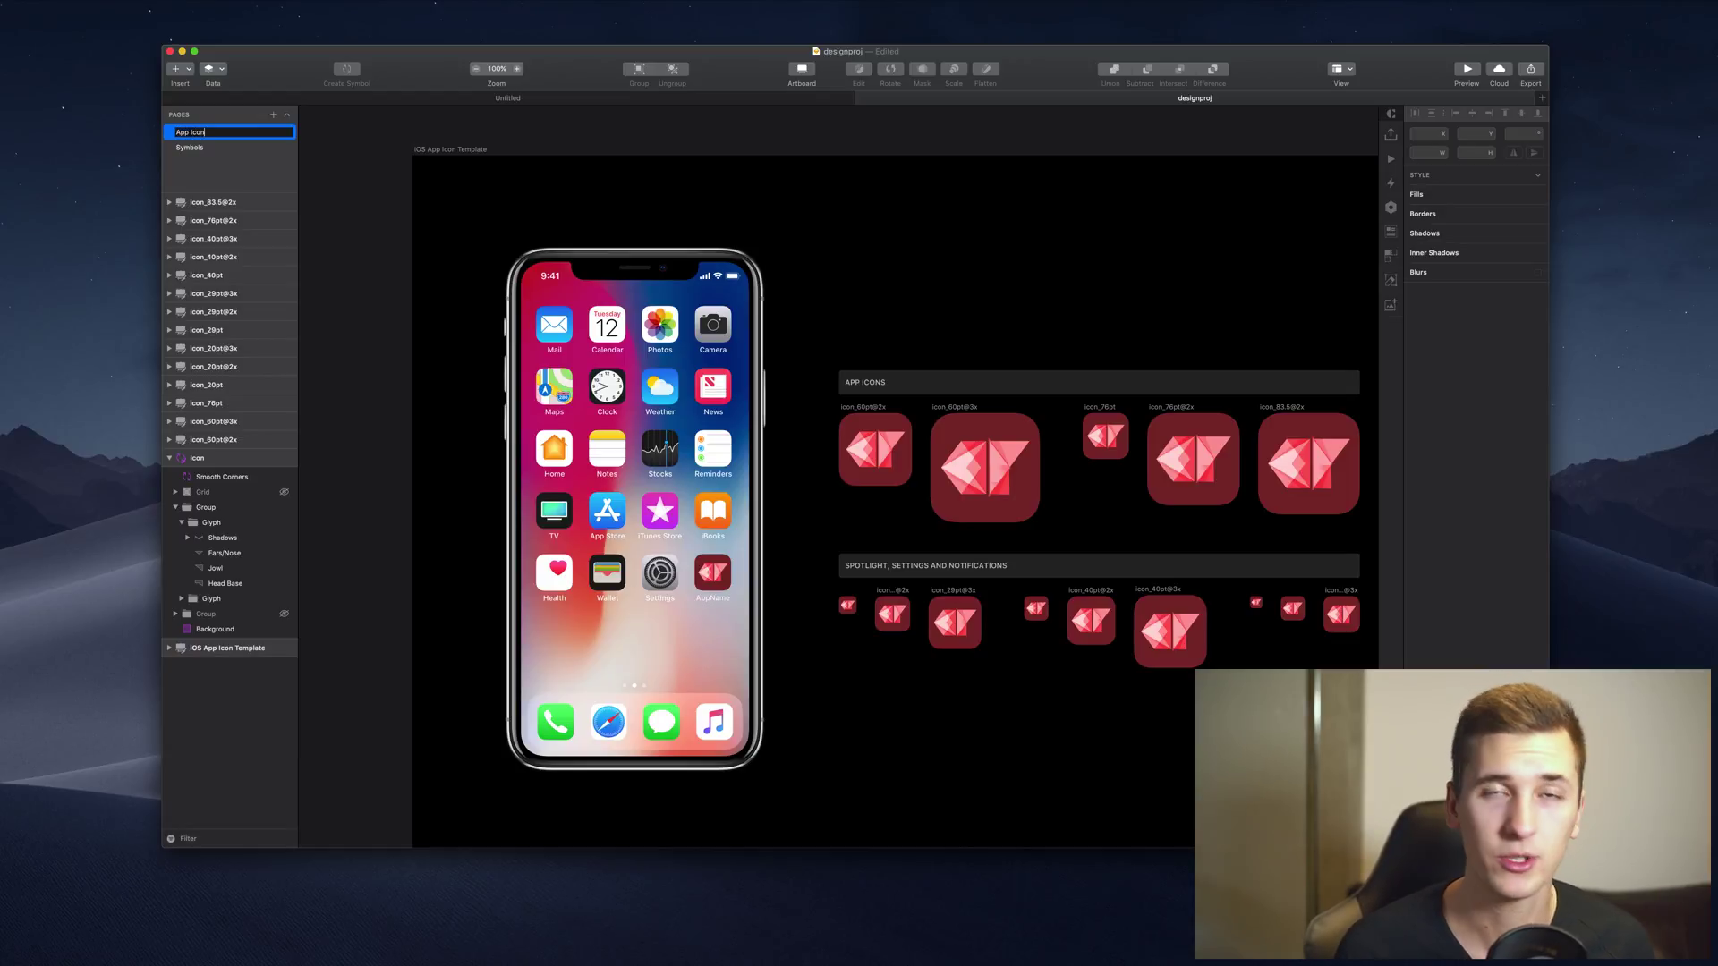
{"action": "key", "text": "Return"}
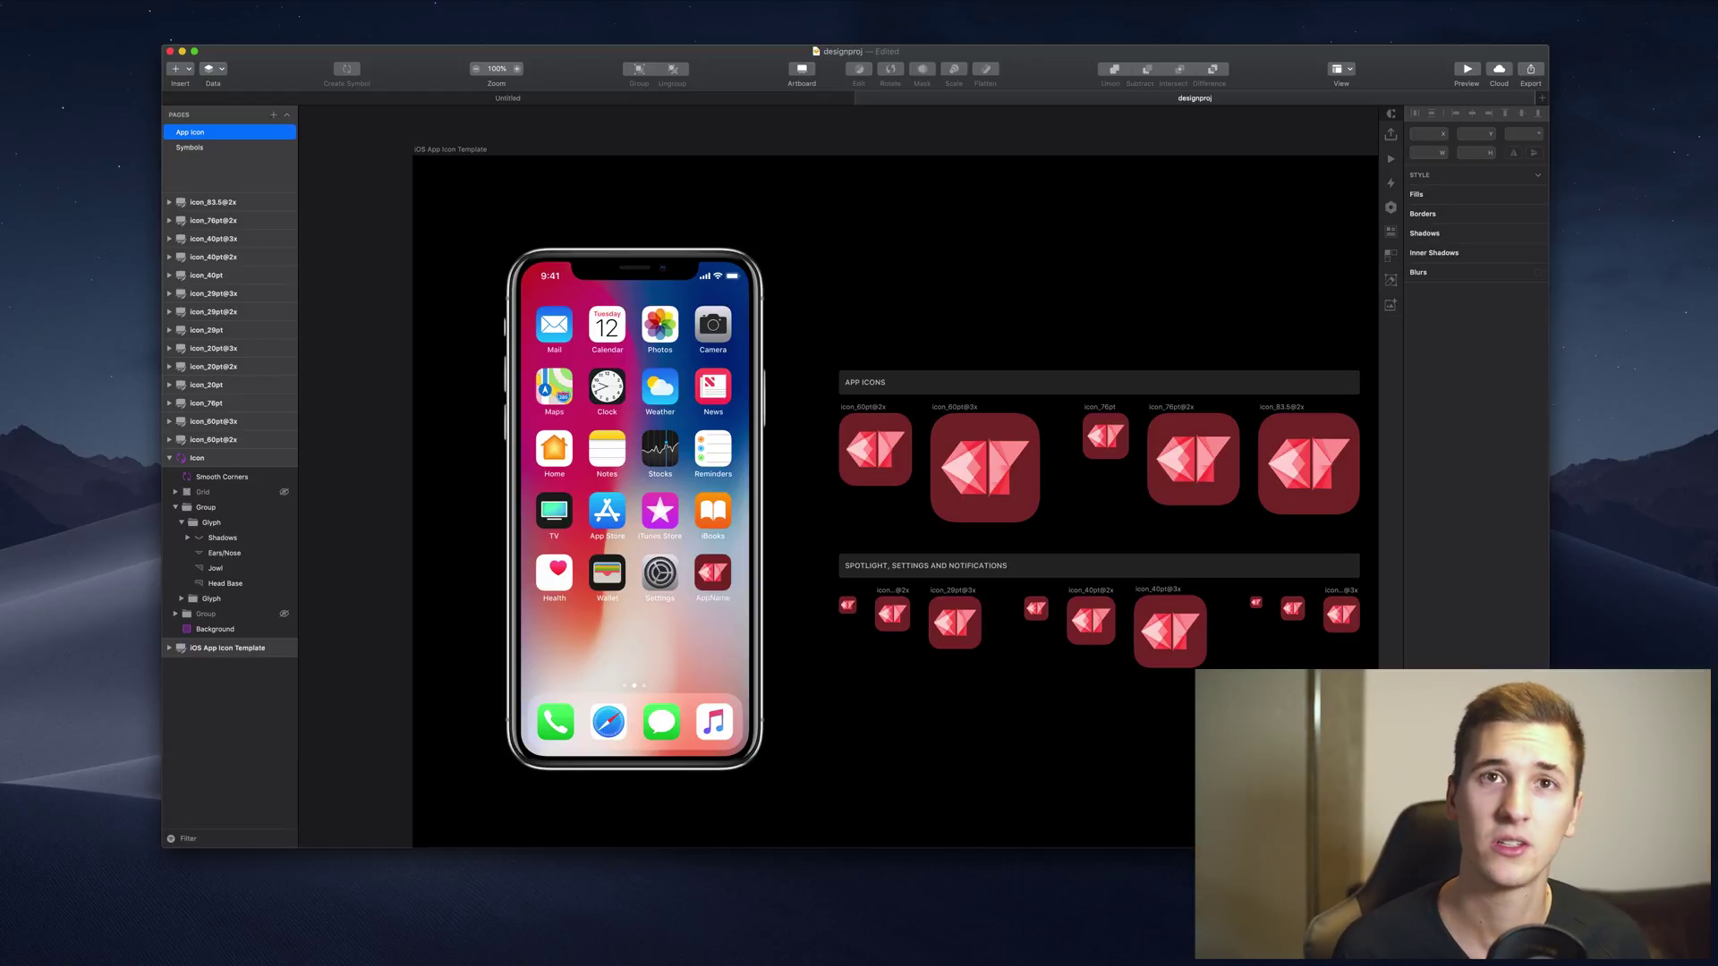
View the Symbols page with its Smooth Corners symbol collapsed and return to the App Icon page
{"action": "left_click", "coordinate": [222, 150]}
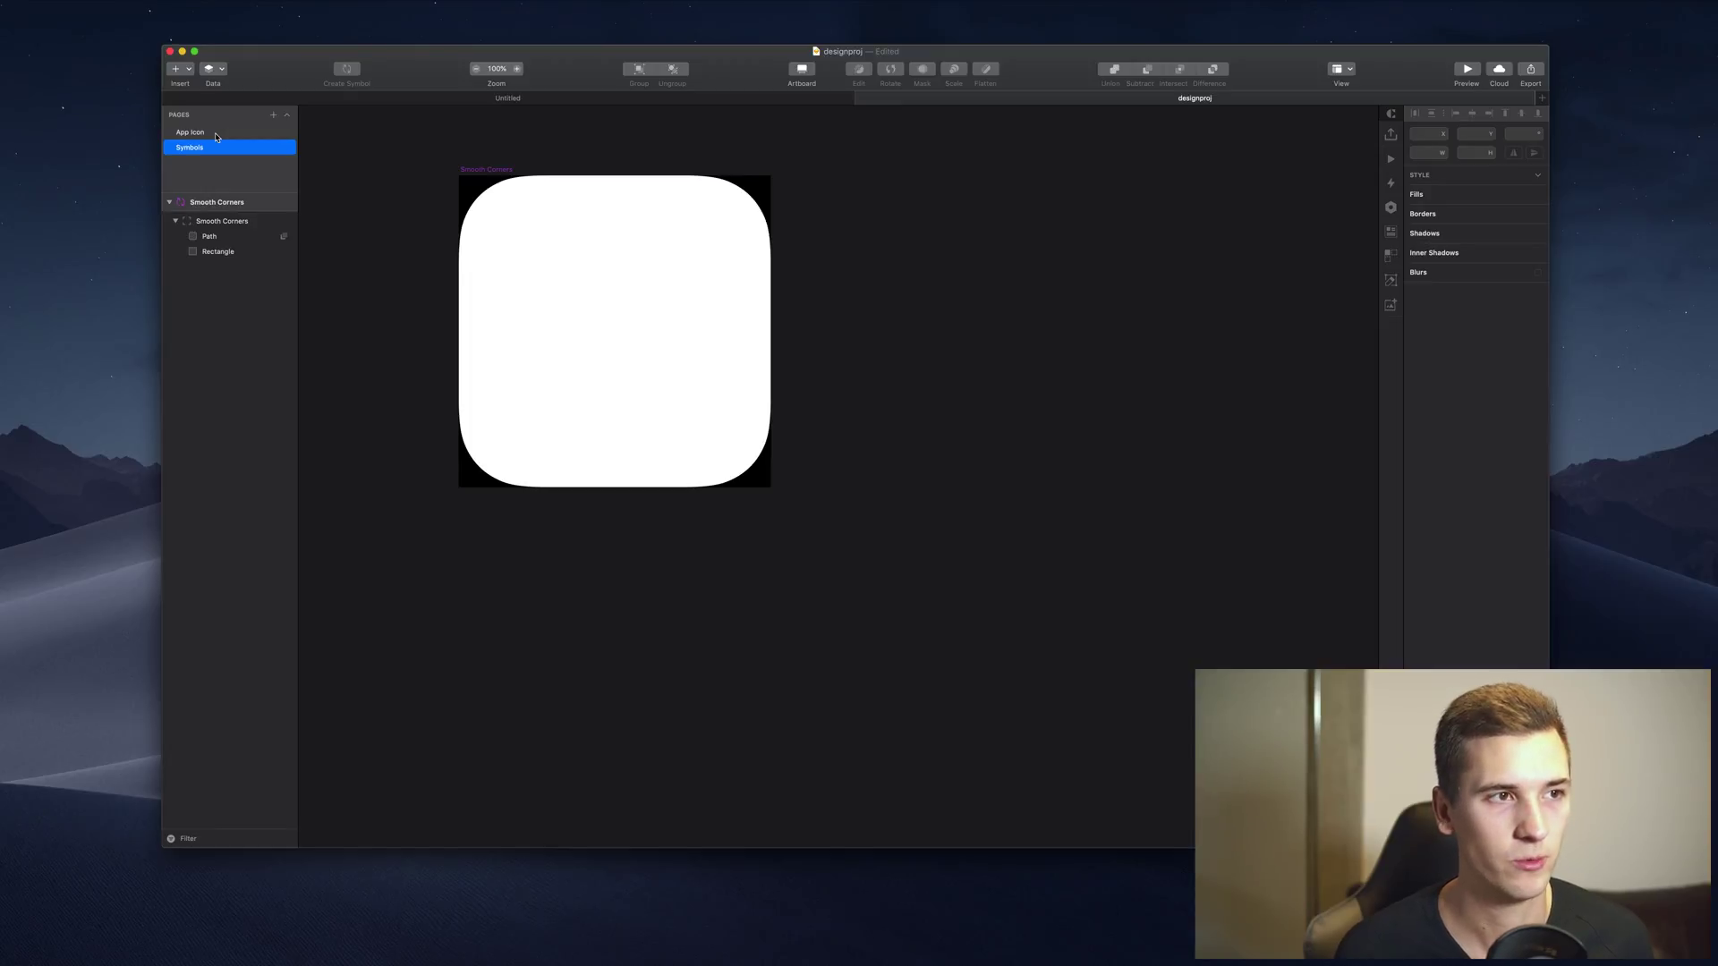
{"action": "left_click", "coordinate": [169, 203]}
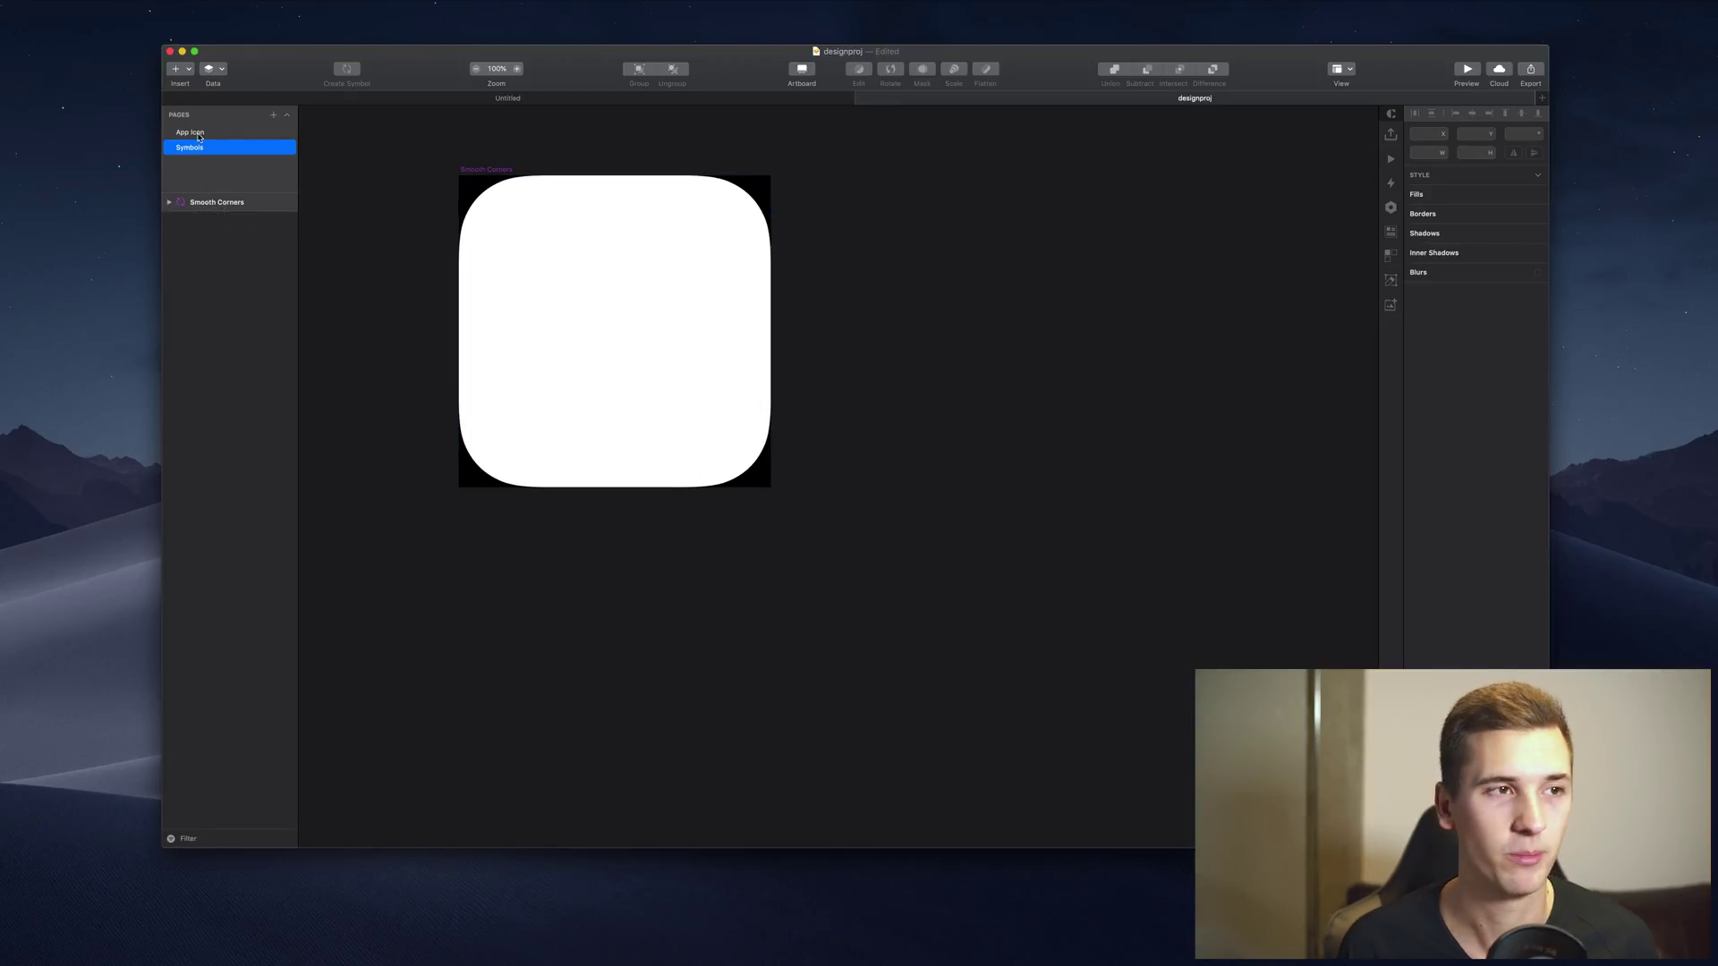
{"action": "left_click", "coordinate": [202, 135]}
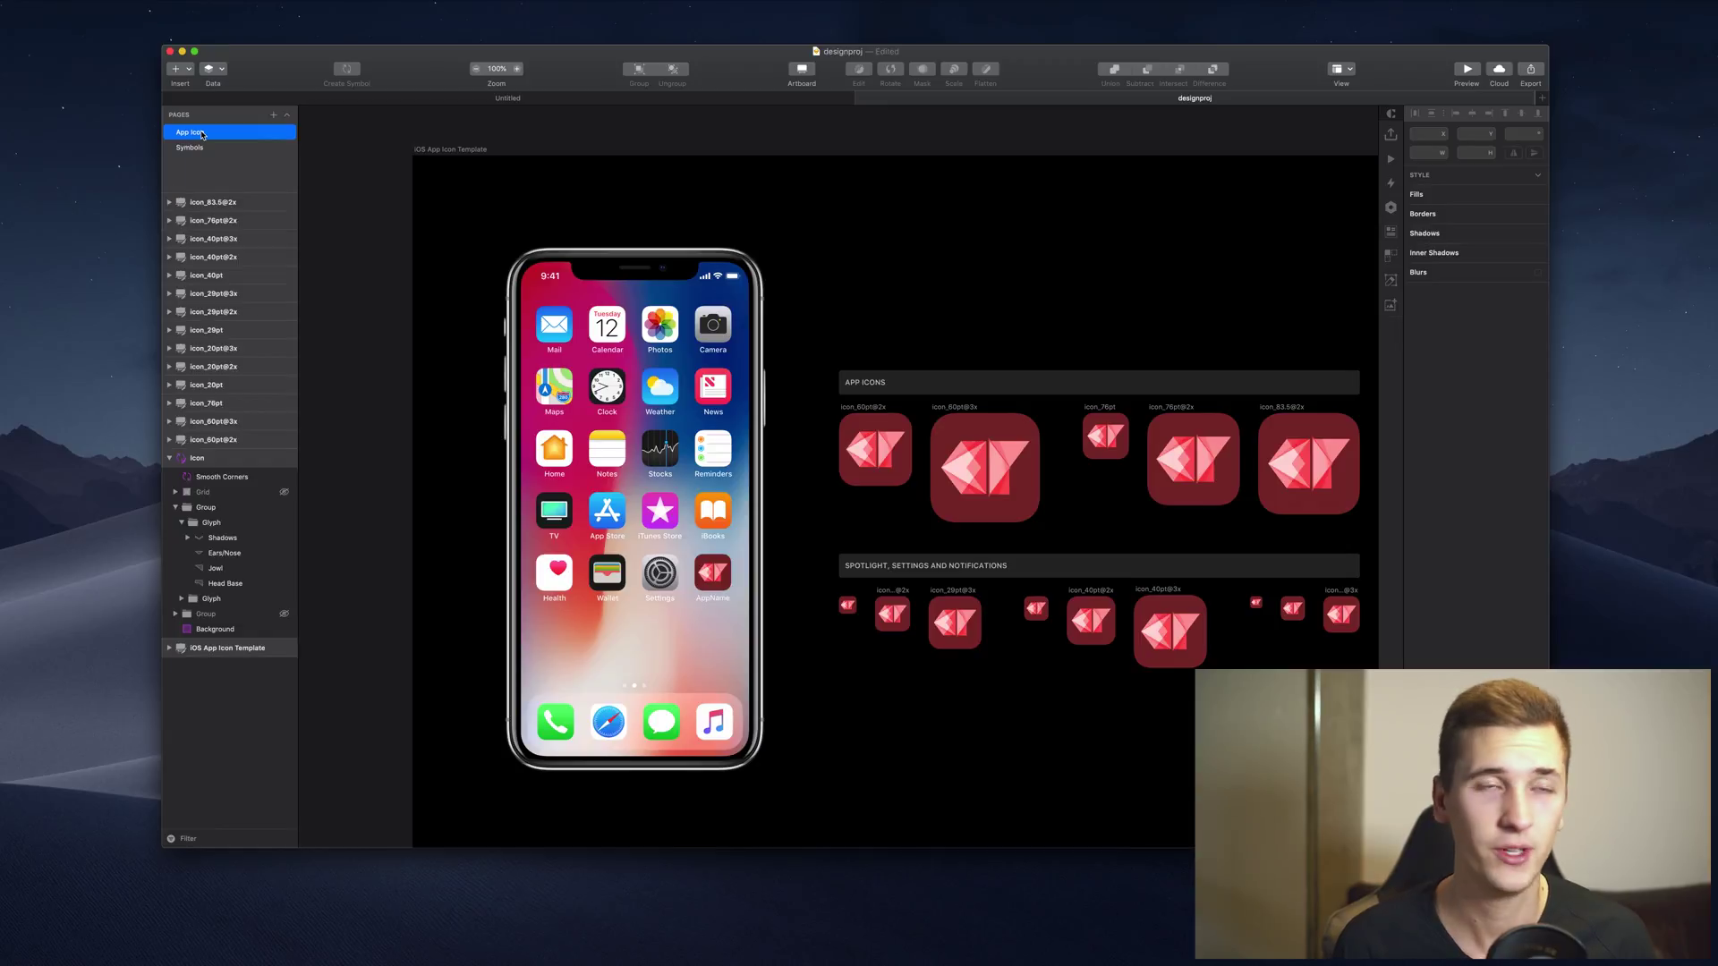
{"action": "left_click", "coordinate": [203, 150]}
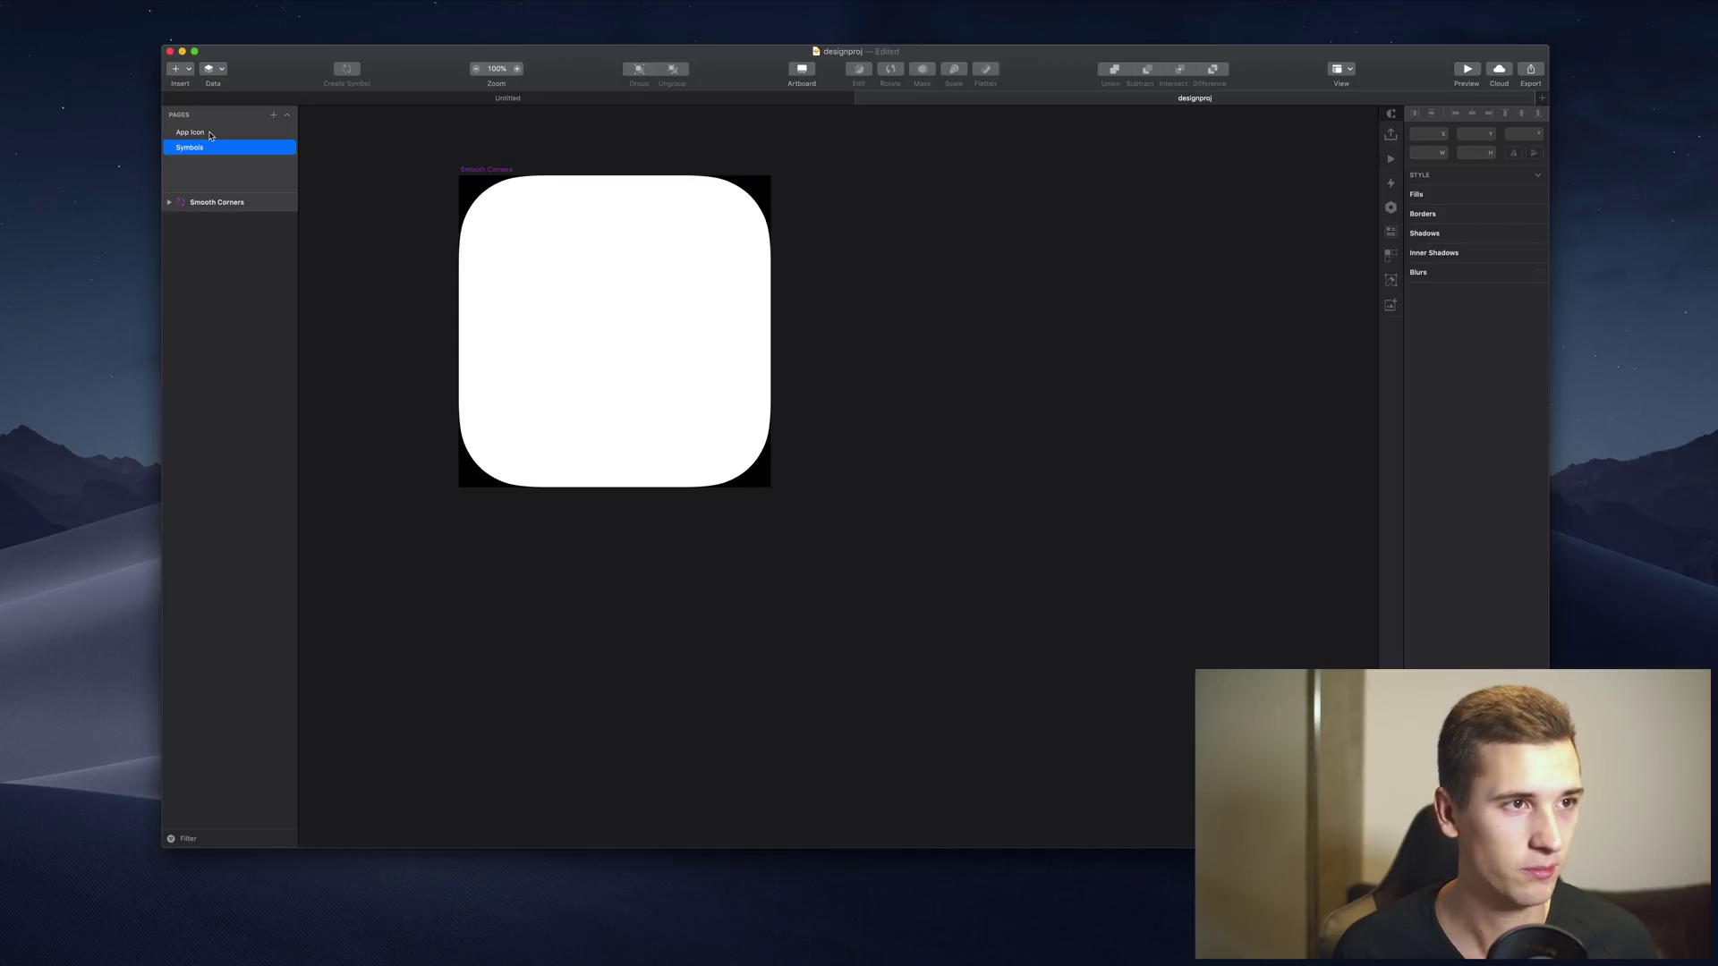
{"action": "left_click", "coordinate": [209, 133]}
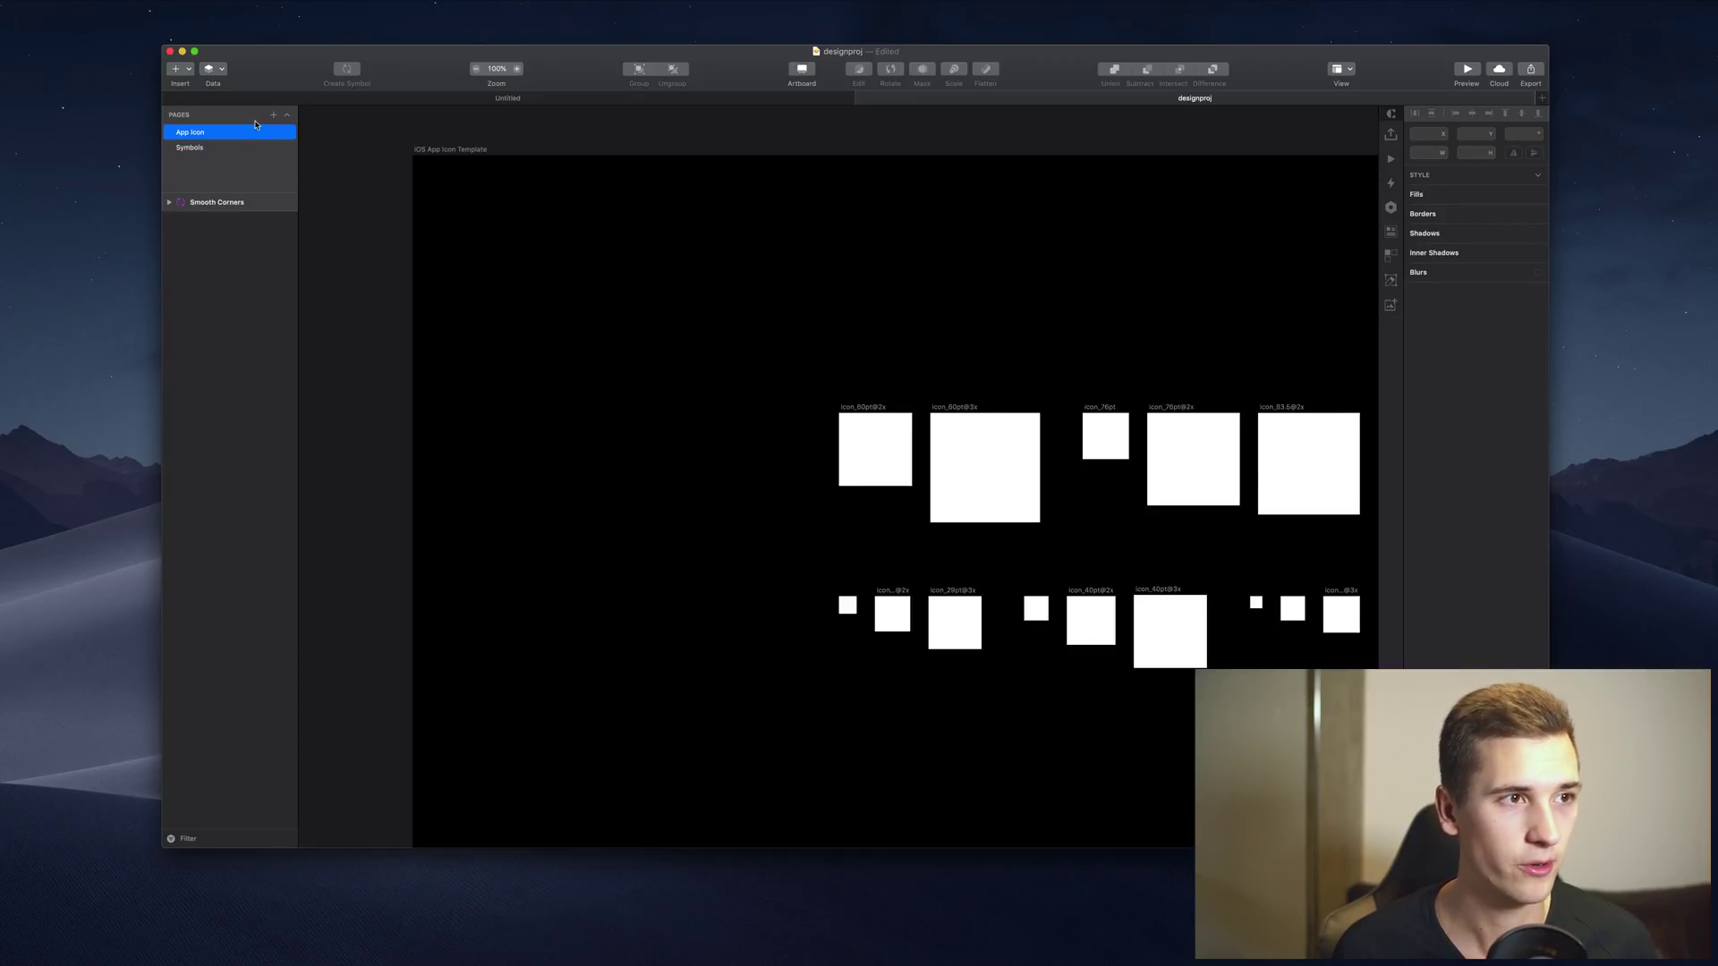
Collapse the page list, view the pages in the compact page selector, and expand the list again
{"action": "left_click", "coordinate": [287, 114]}
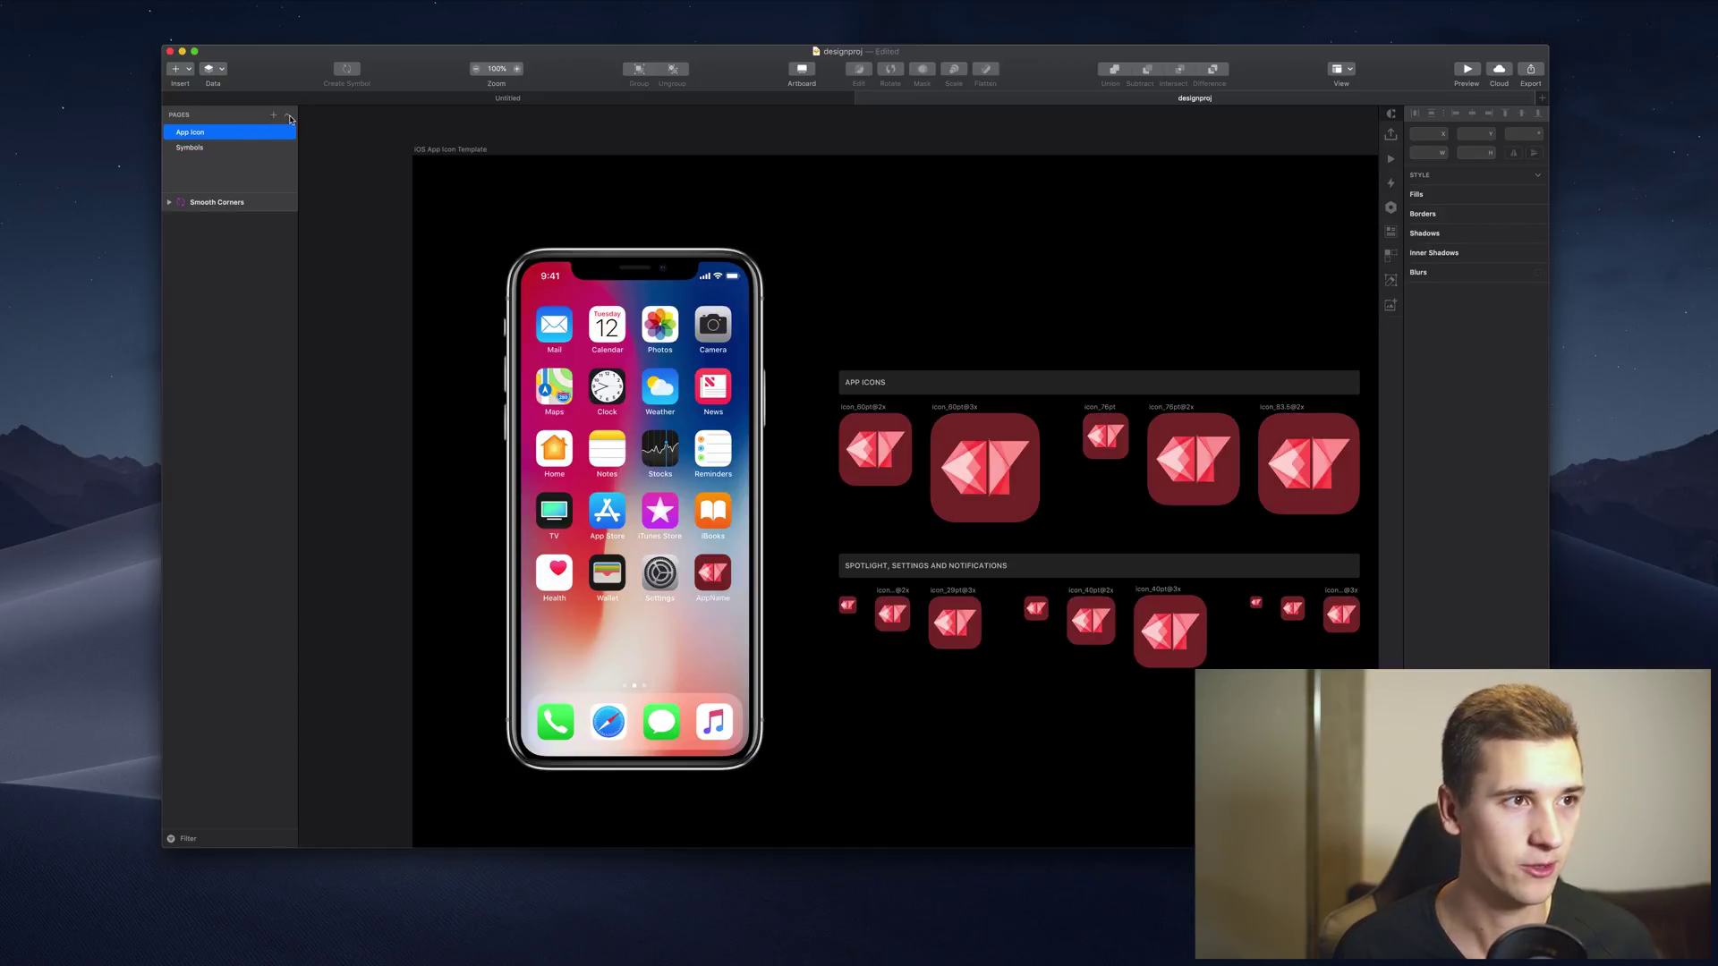
{"action": "left_click", "coordinate": [206, 132]}
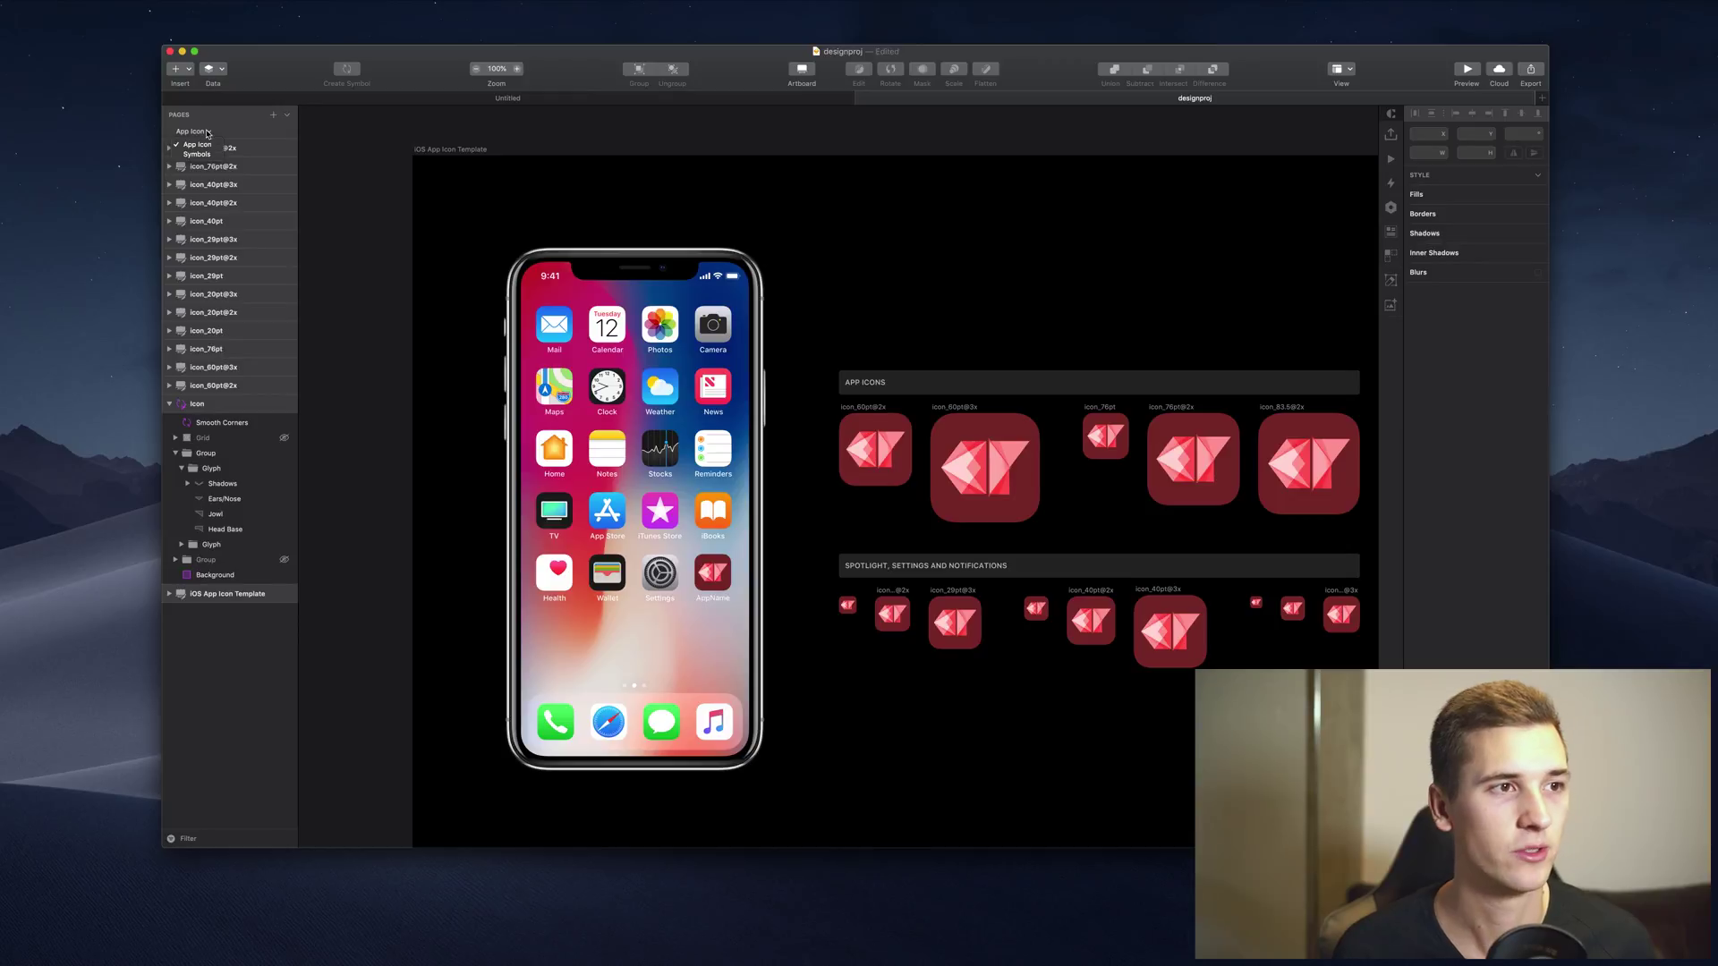
{"action": "left_click", "coordinate": [288, 118]}
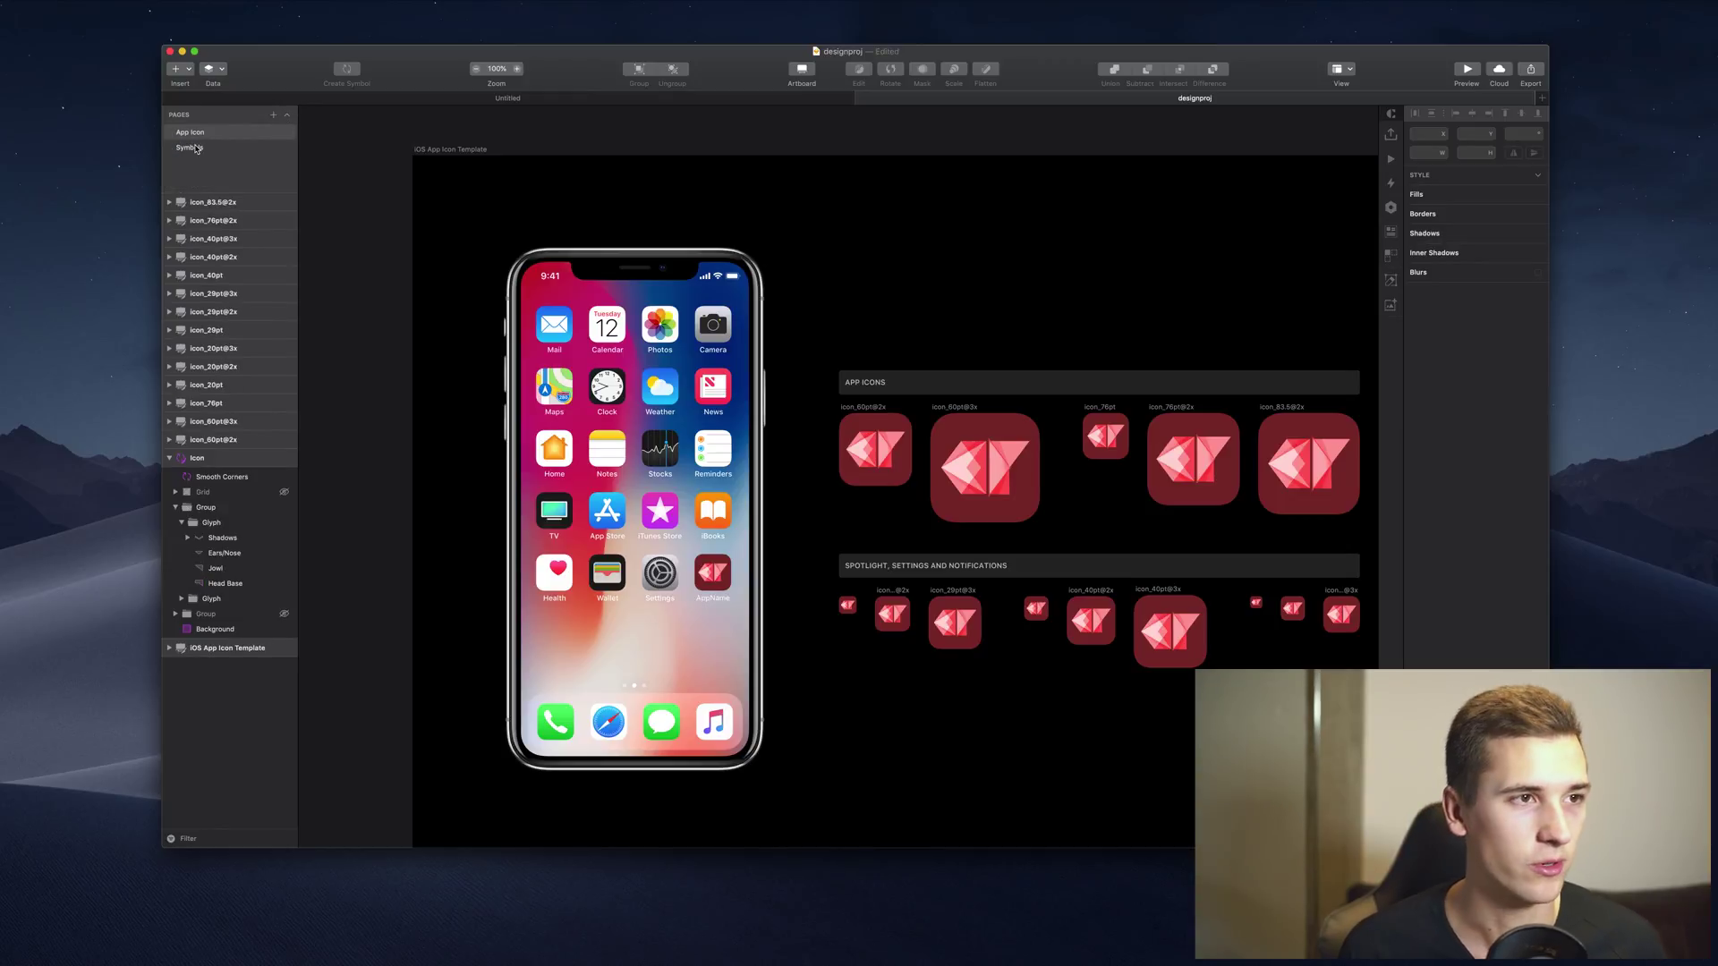
Return to the Untitled document and rename its Page 1 to Logo in the expanded page list
{"action": "left_click", "coordinate": [349, 100]}
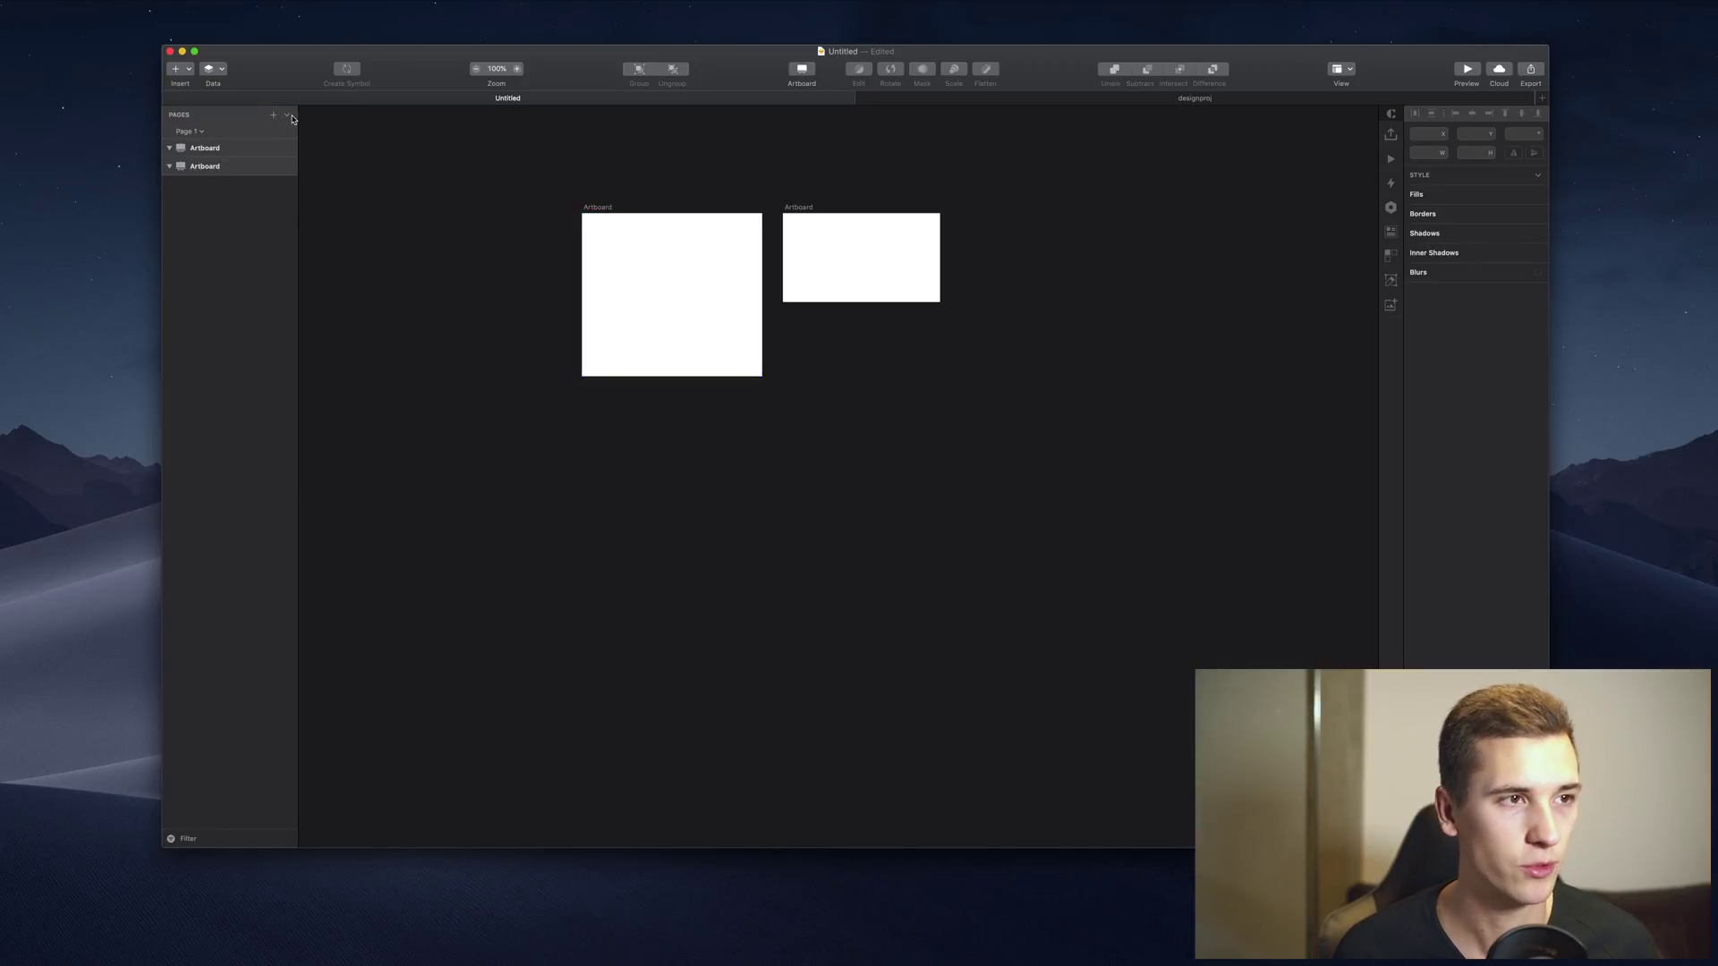
{"action": "left_click", "coordinate": [288, 114]}
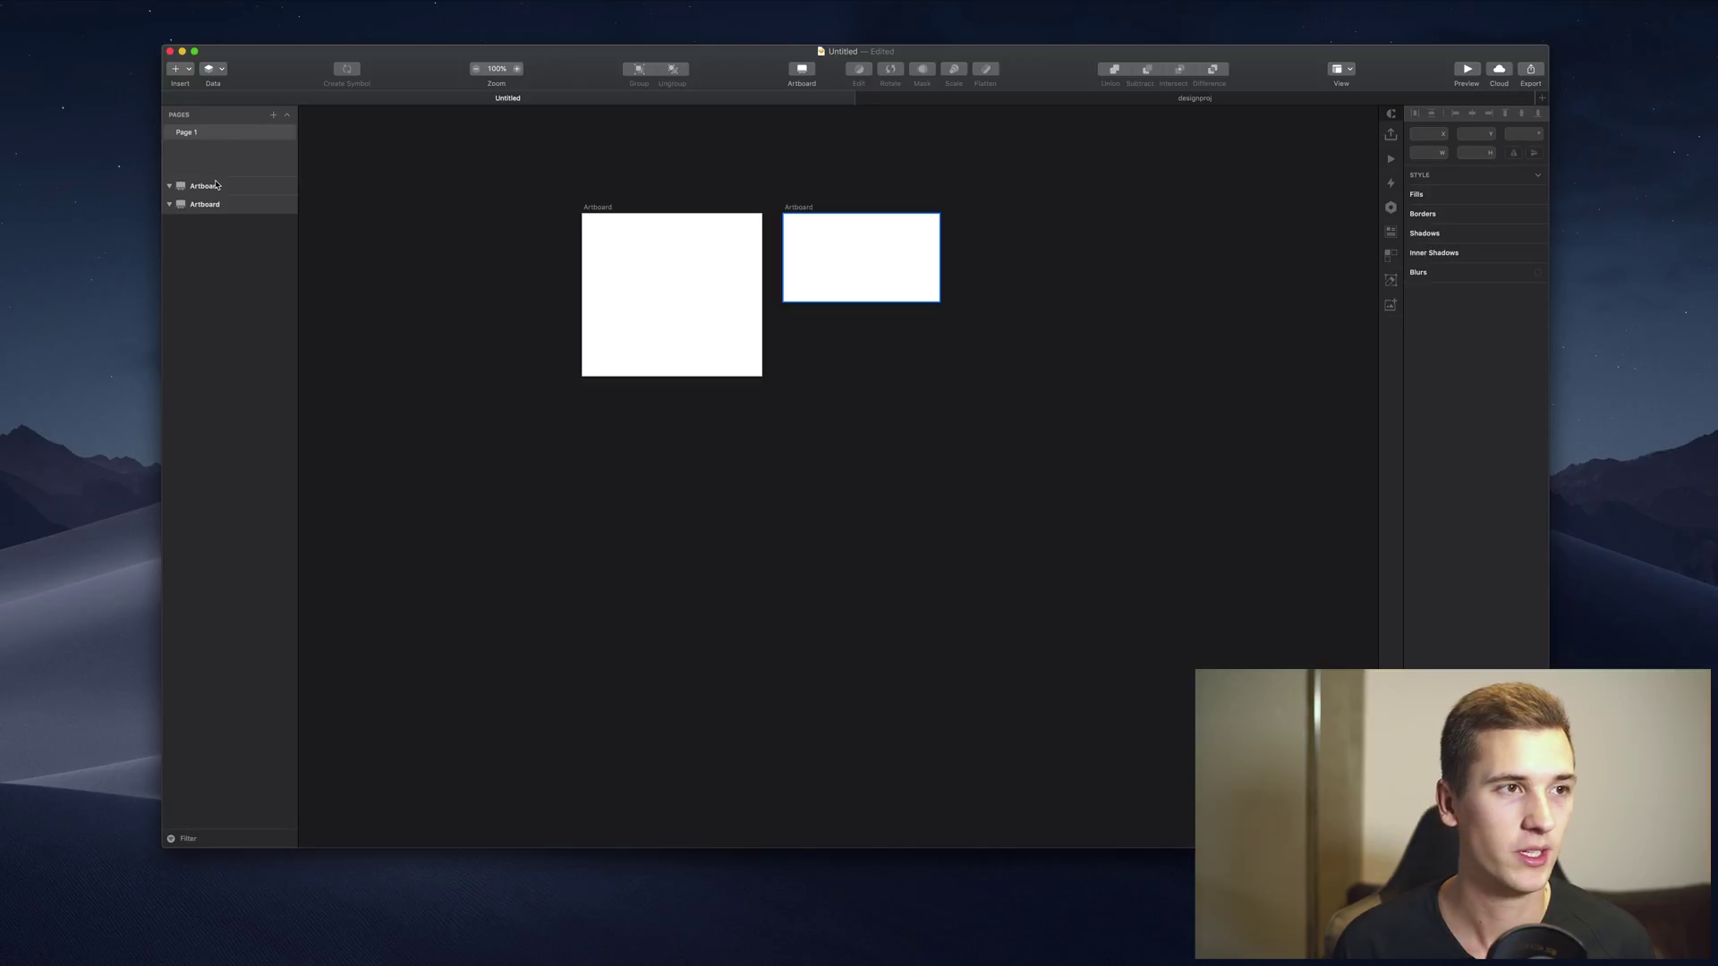
{"action": "double_click", "coordinate": [192, 132]}
{"action": "type", "text": "Logo"}
{"action": "key", "text": "Return"}
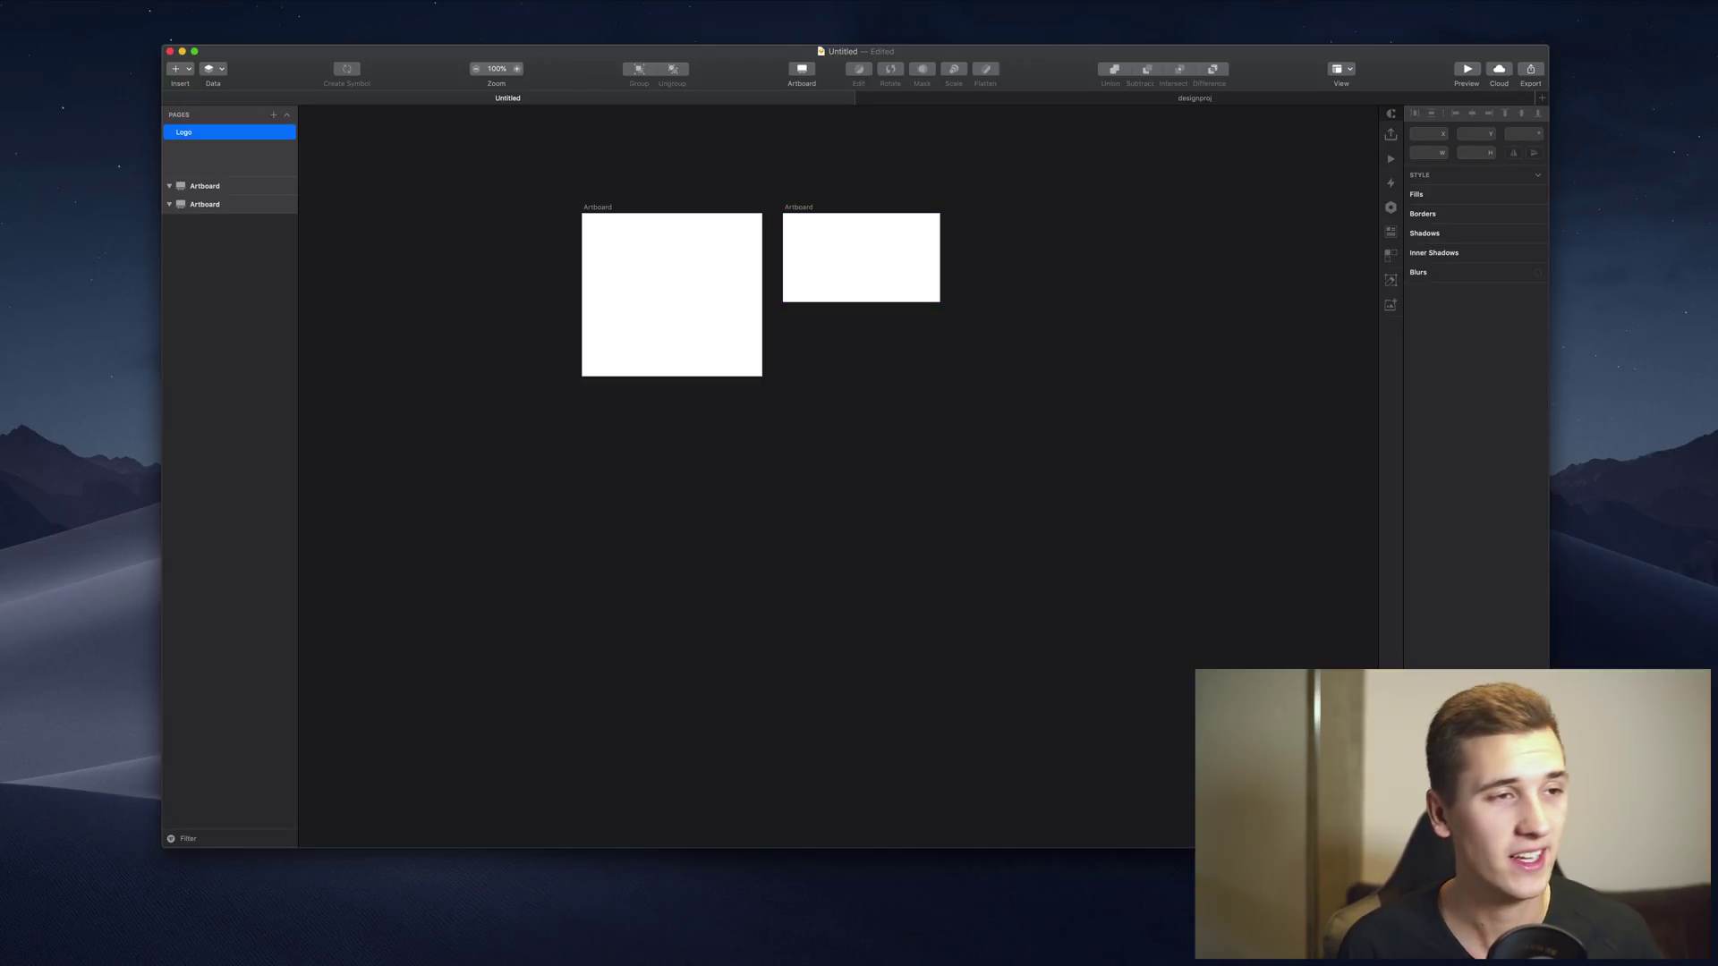
Add two new pages to the Untitled document, named App and Web
{"action": "left_click", "coordinate": [273, 115]}
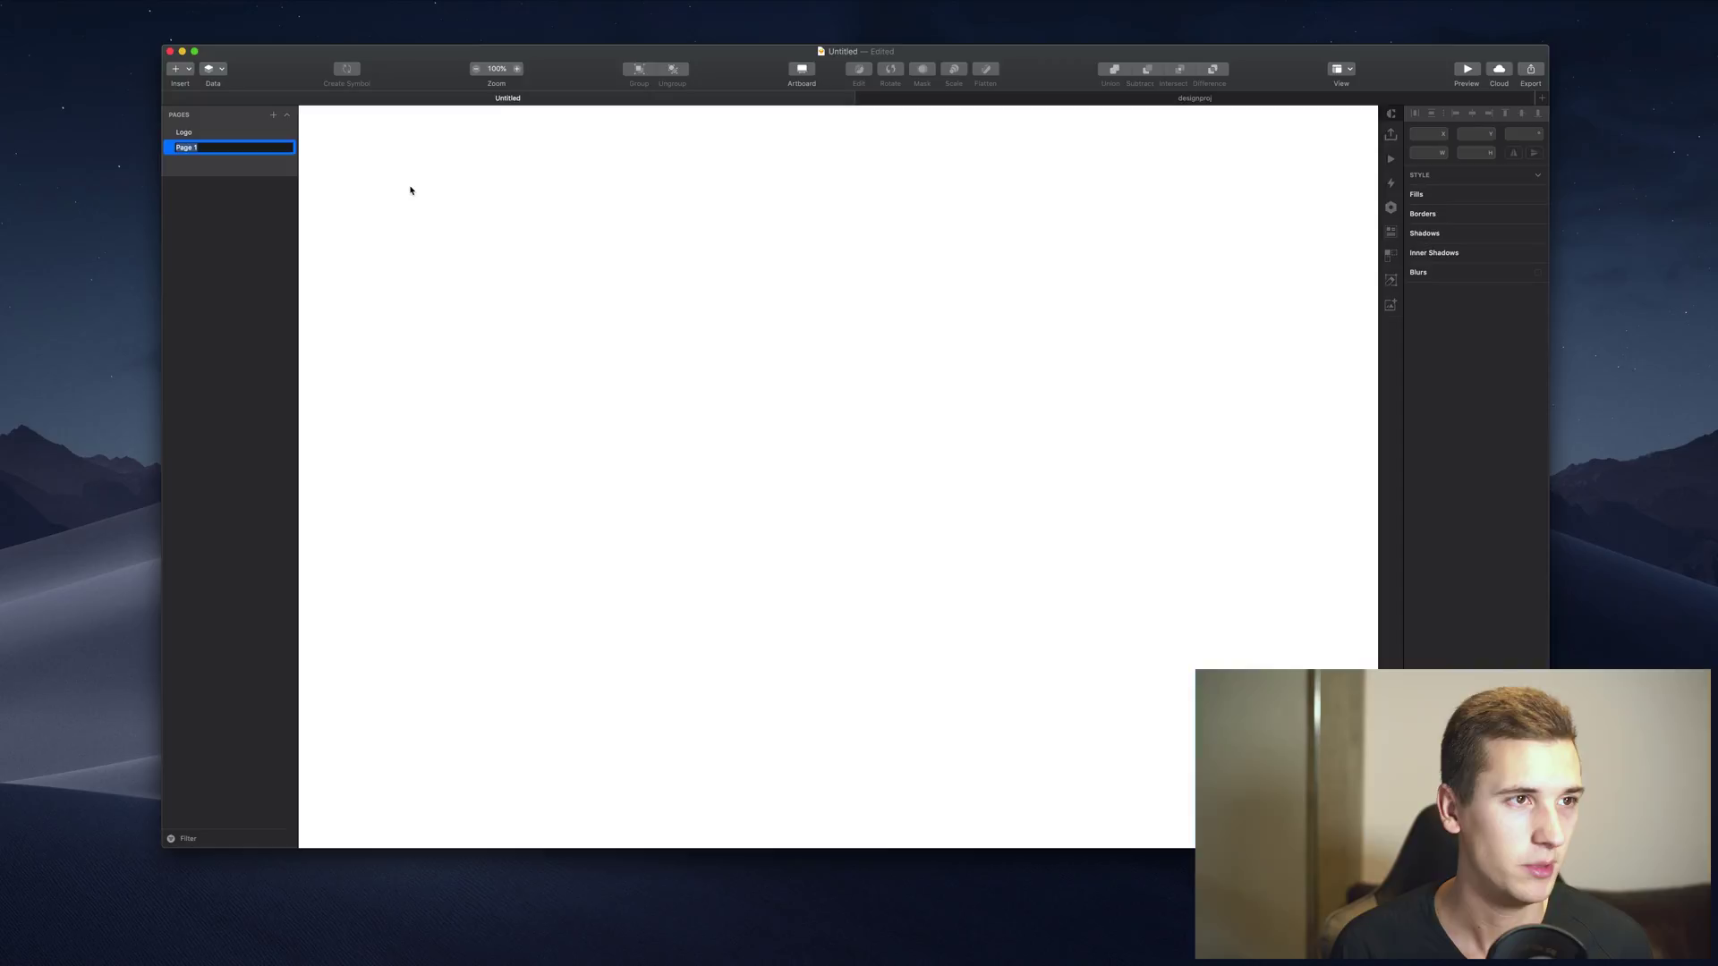
{"action": "type", "text": "App"}
{"action": "key", "text": "Return"}
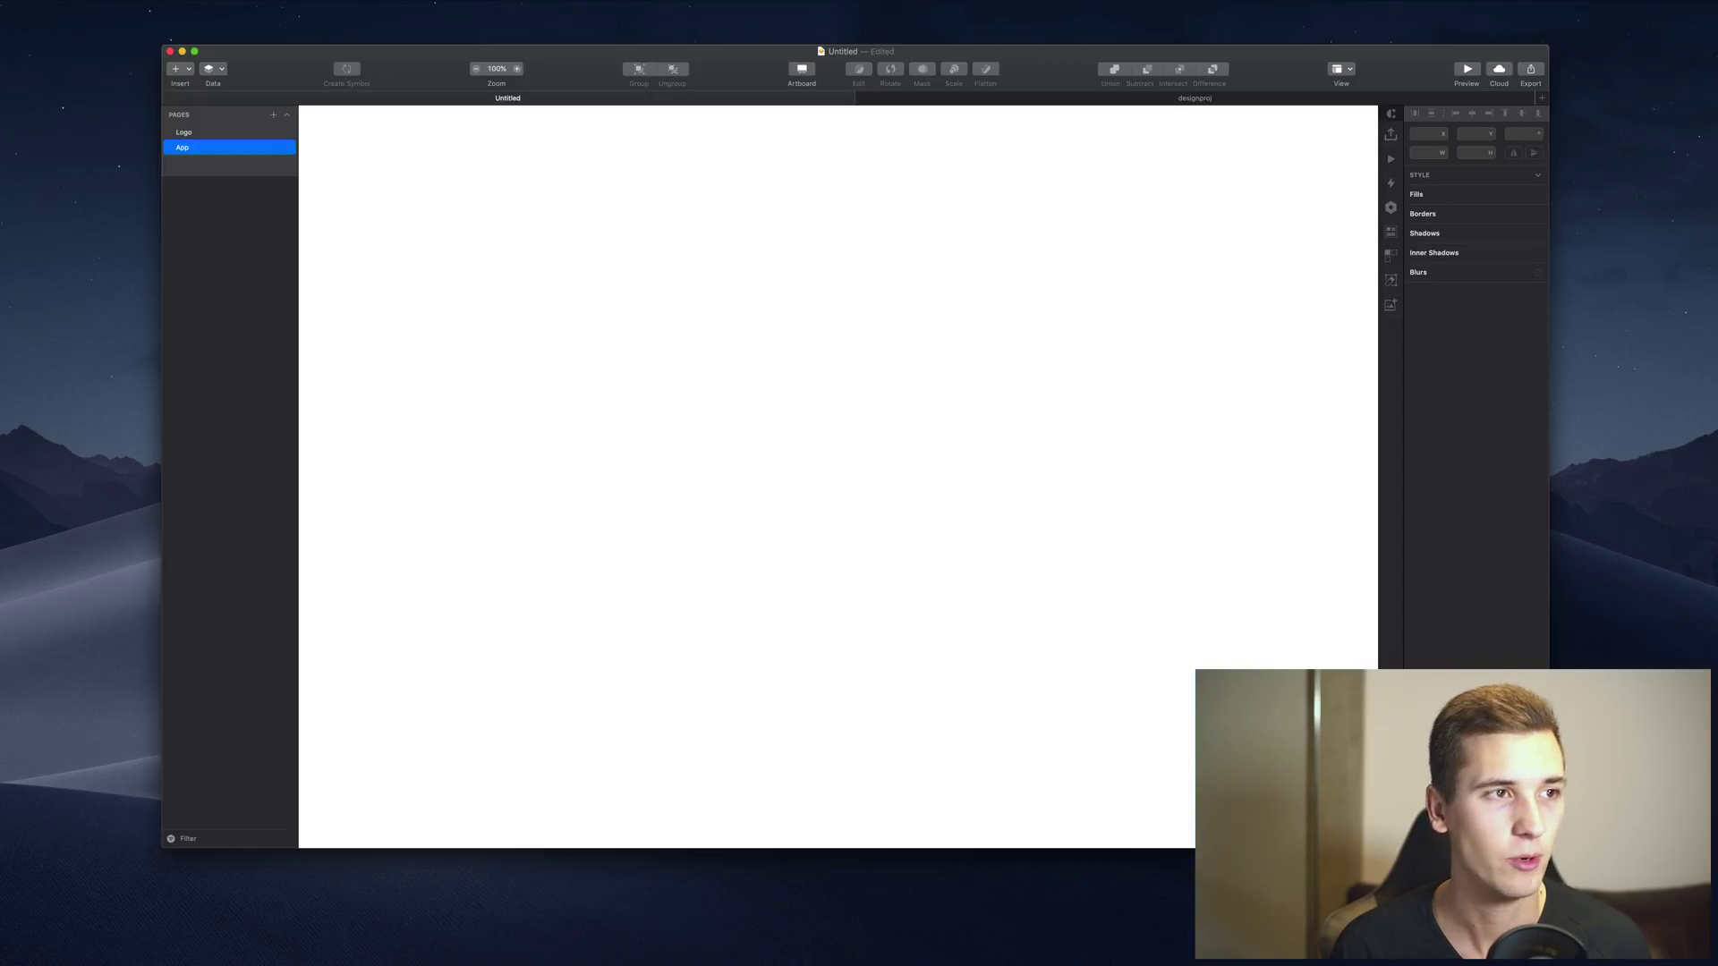
{"action": "left_click", "coordinate": [275, 118]}
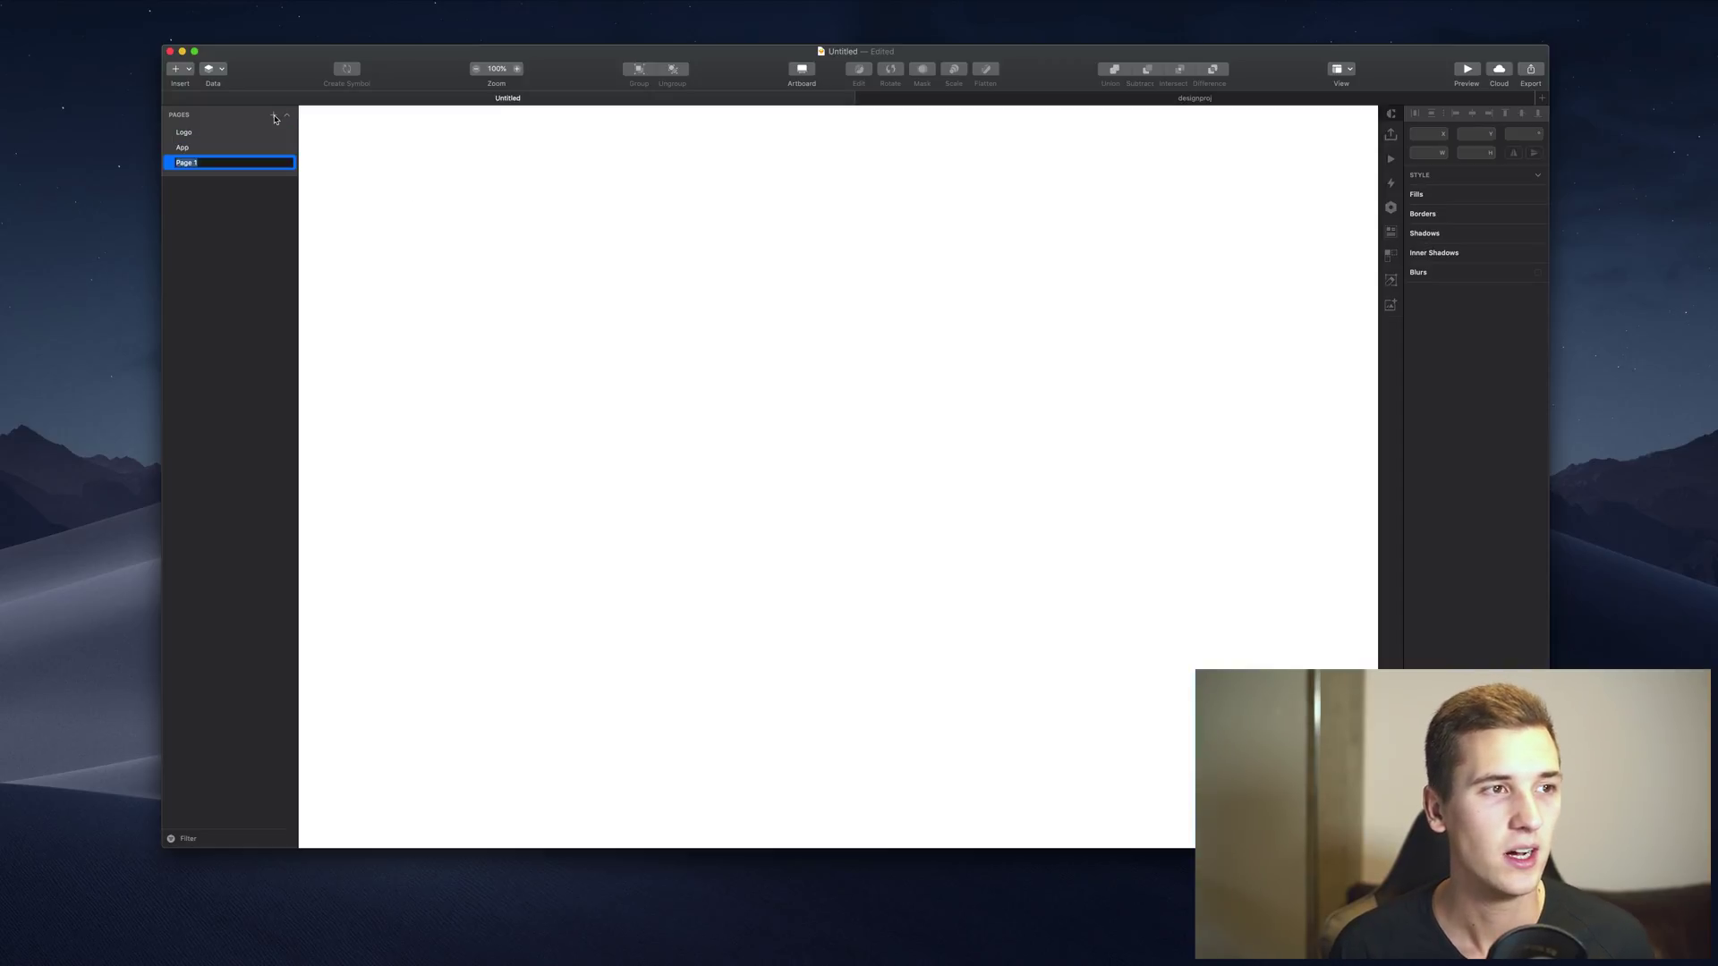
{"action": "type", "text": "Web"}
{"action": "key", "text": "Return"}
Add a page named Business Cards and enlarge the page list until all four pages fit
{"action": "left_click", "coordinate": [275, 117]}
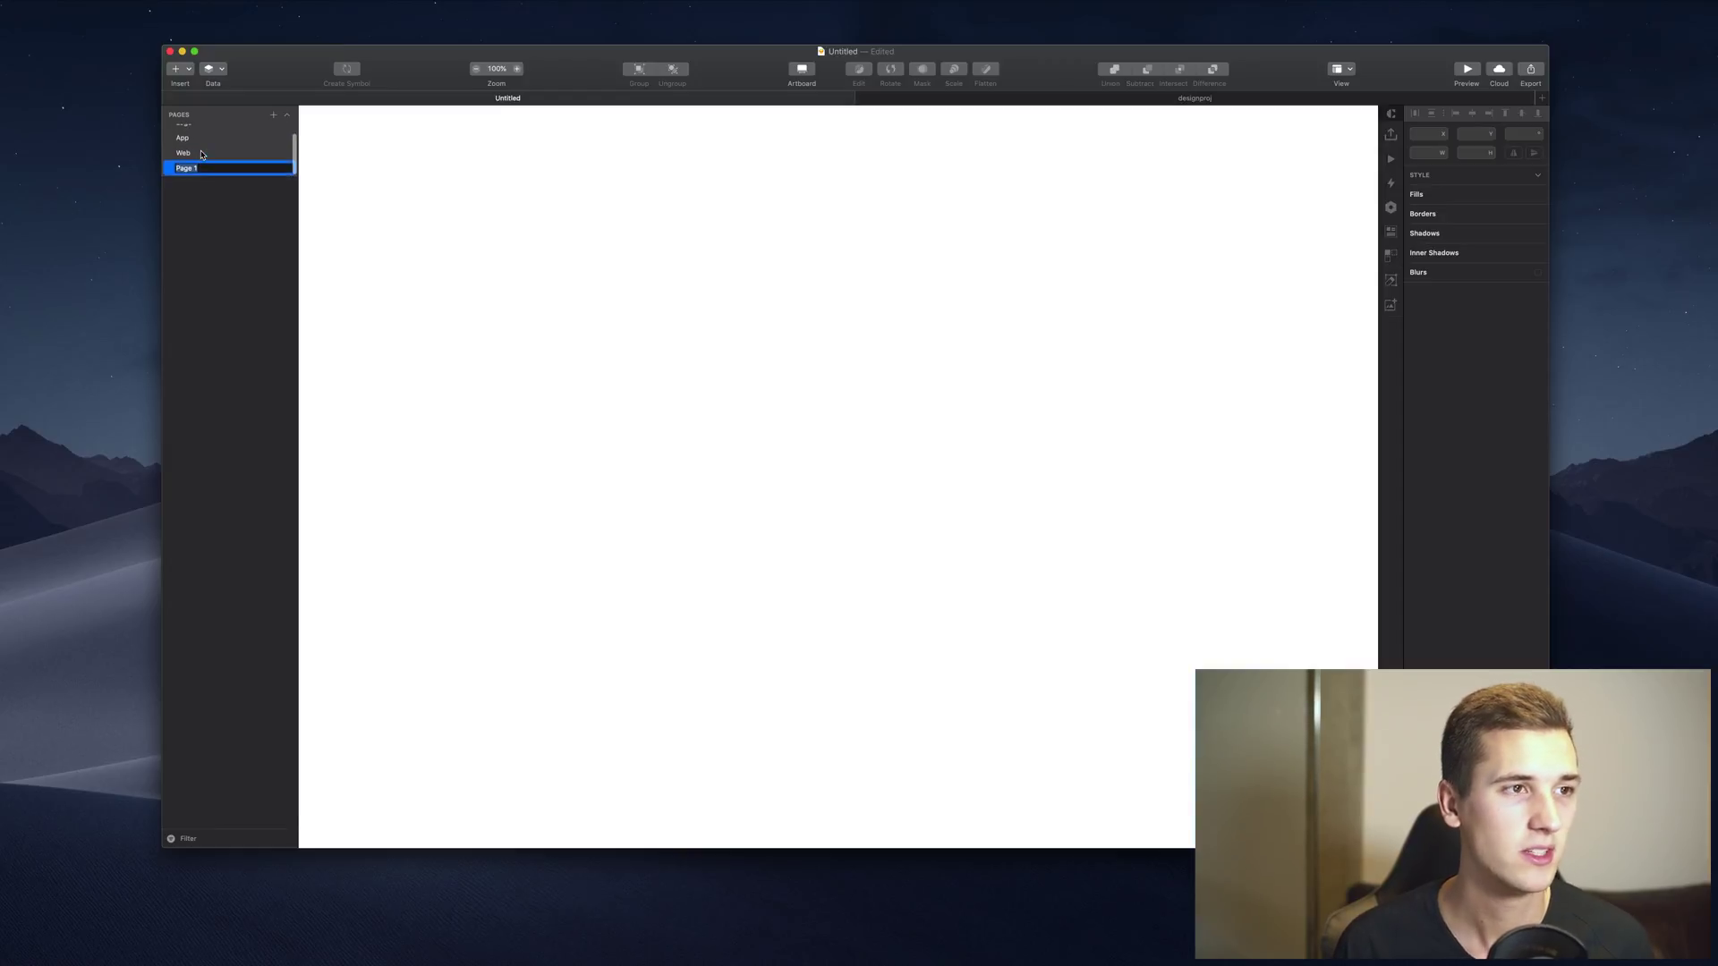
{"action": "type", "text": "Business"}
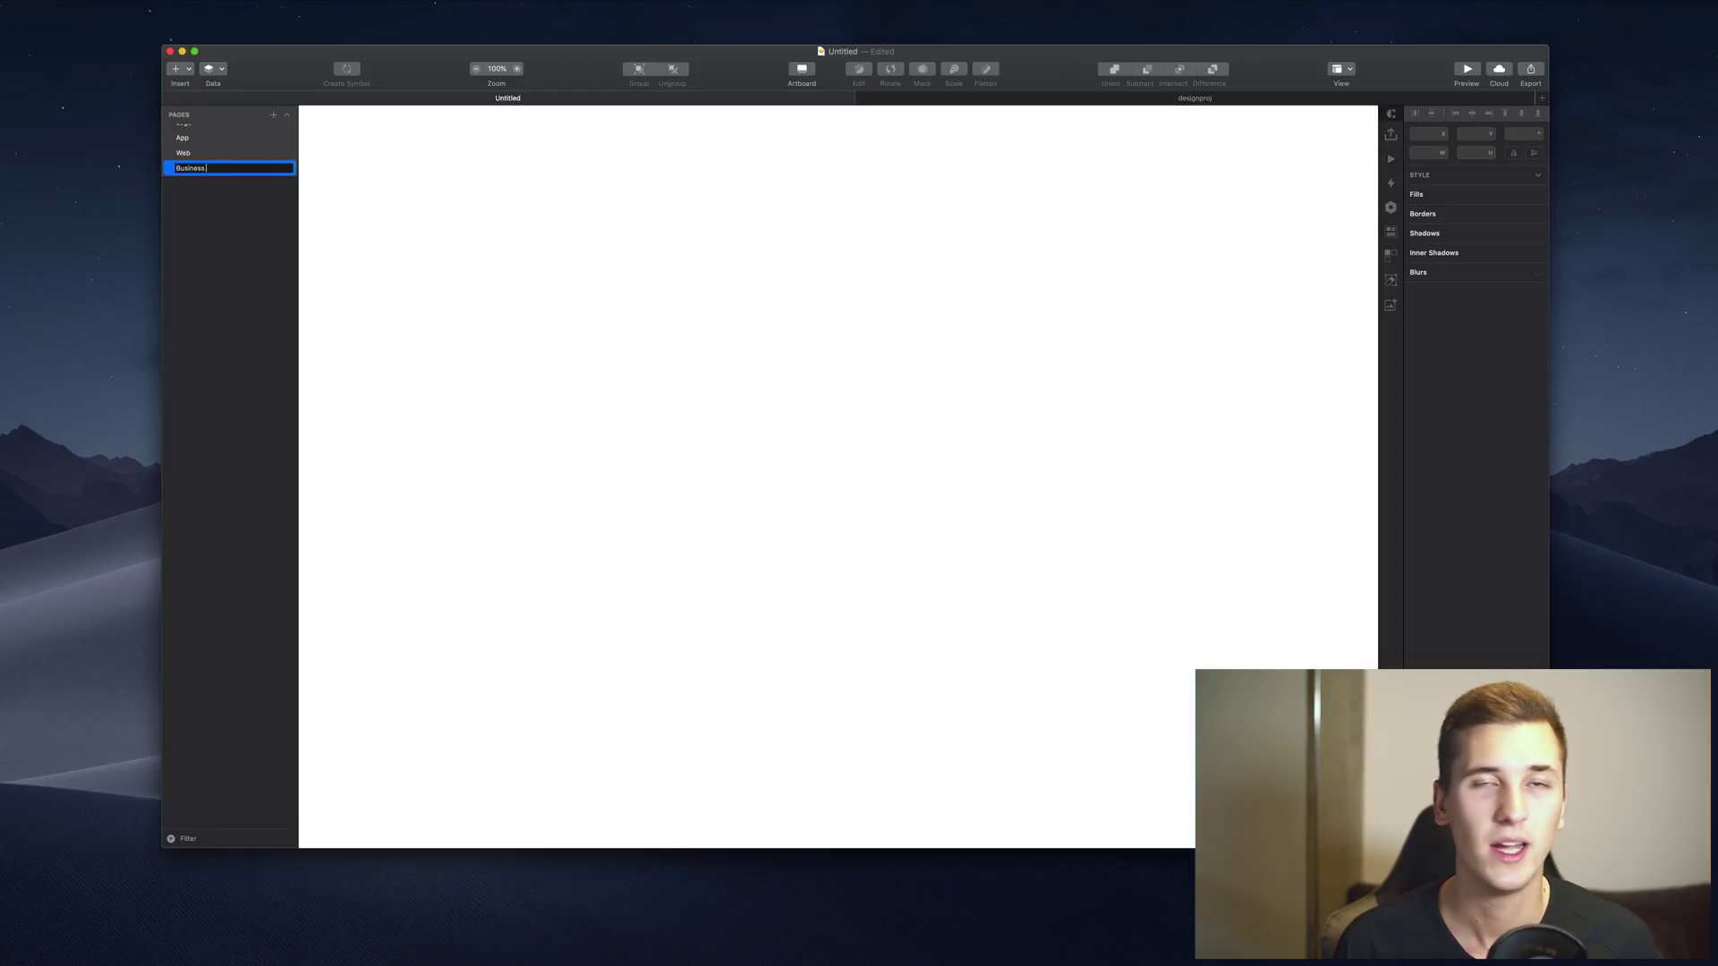
{"action": "type", "text": " Cards"}
{"action": "key", "text": "Return"}
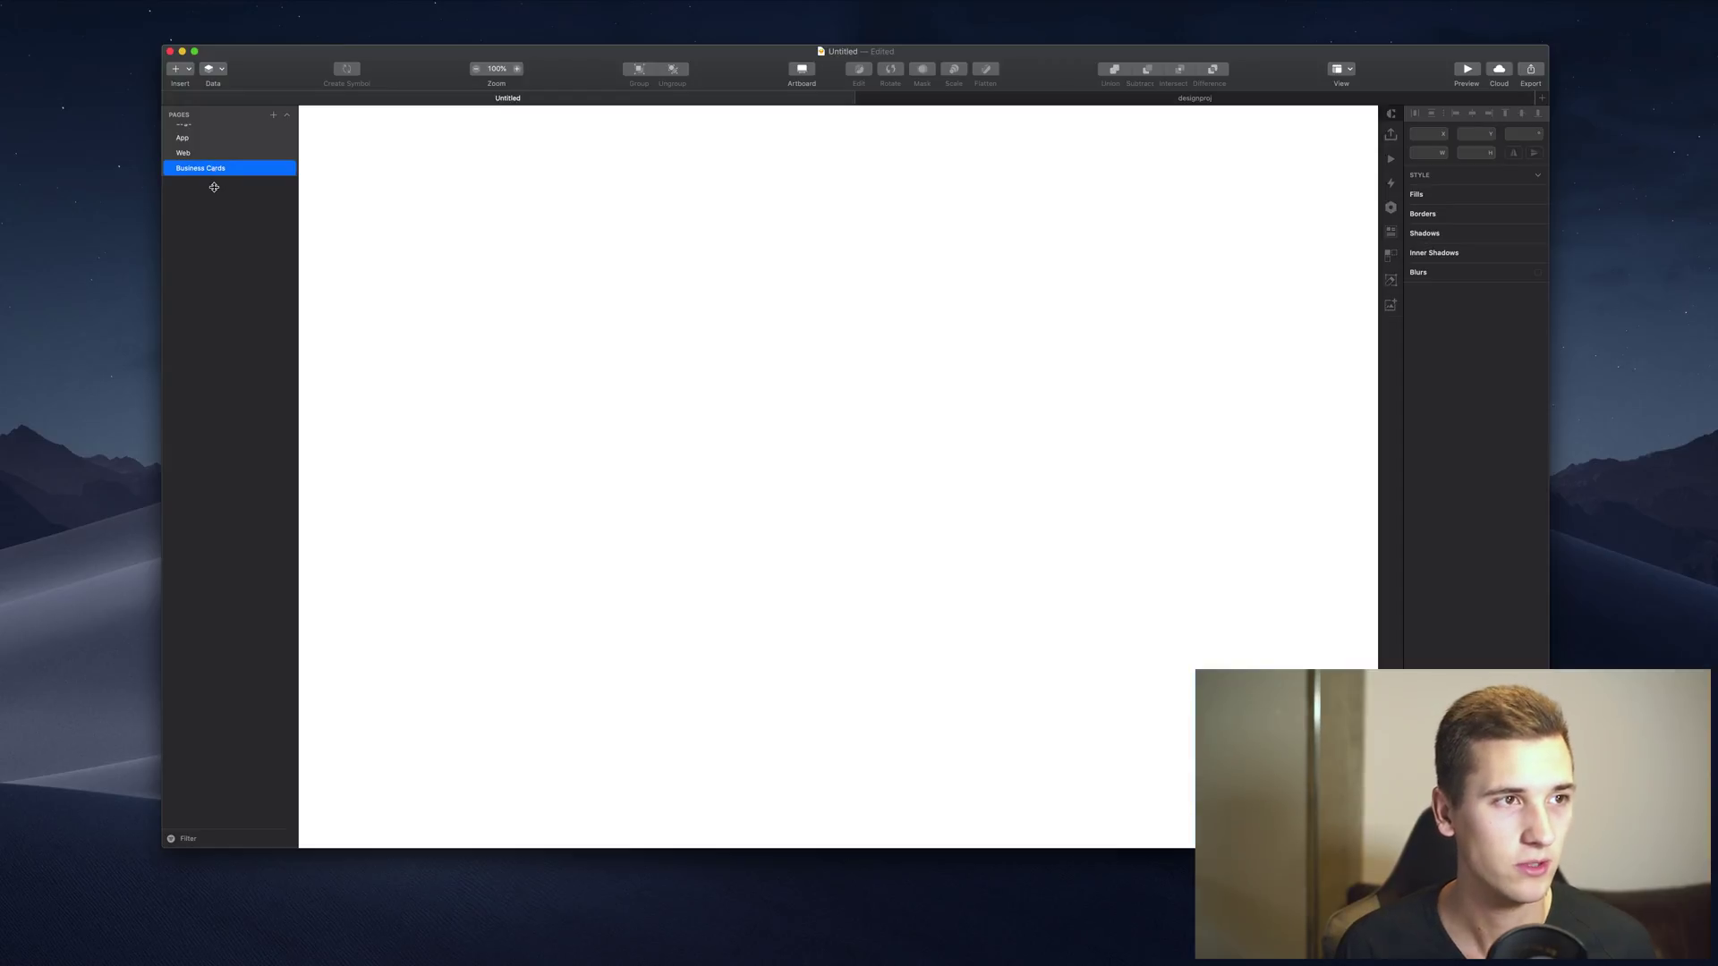
{"action": "left_click_drag", "start_coordinate": [214, 187], "coordinate": [211, 268]}
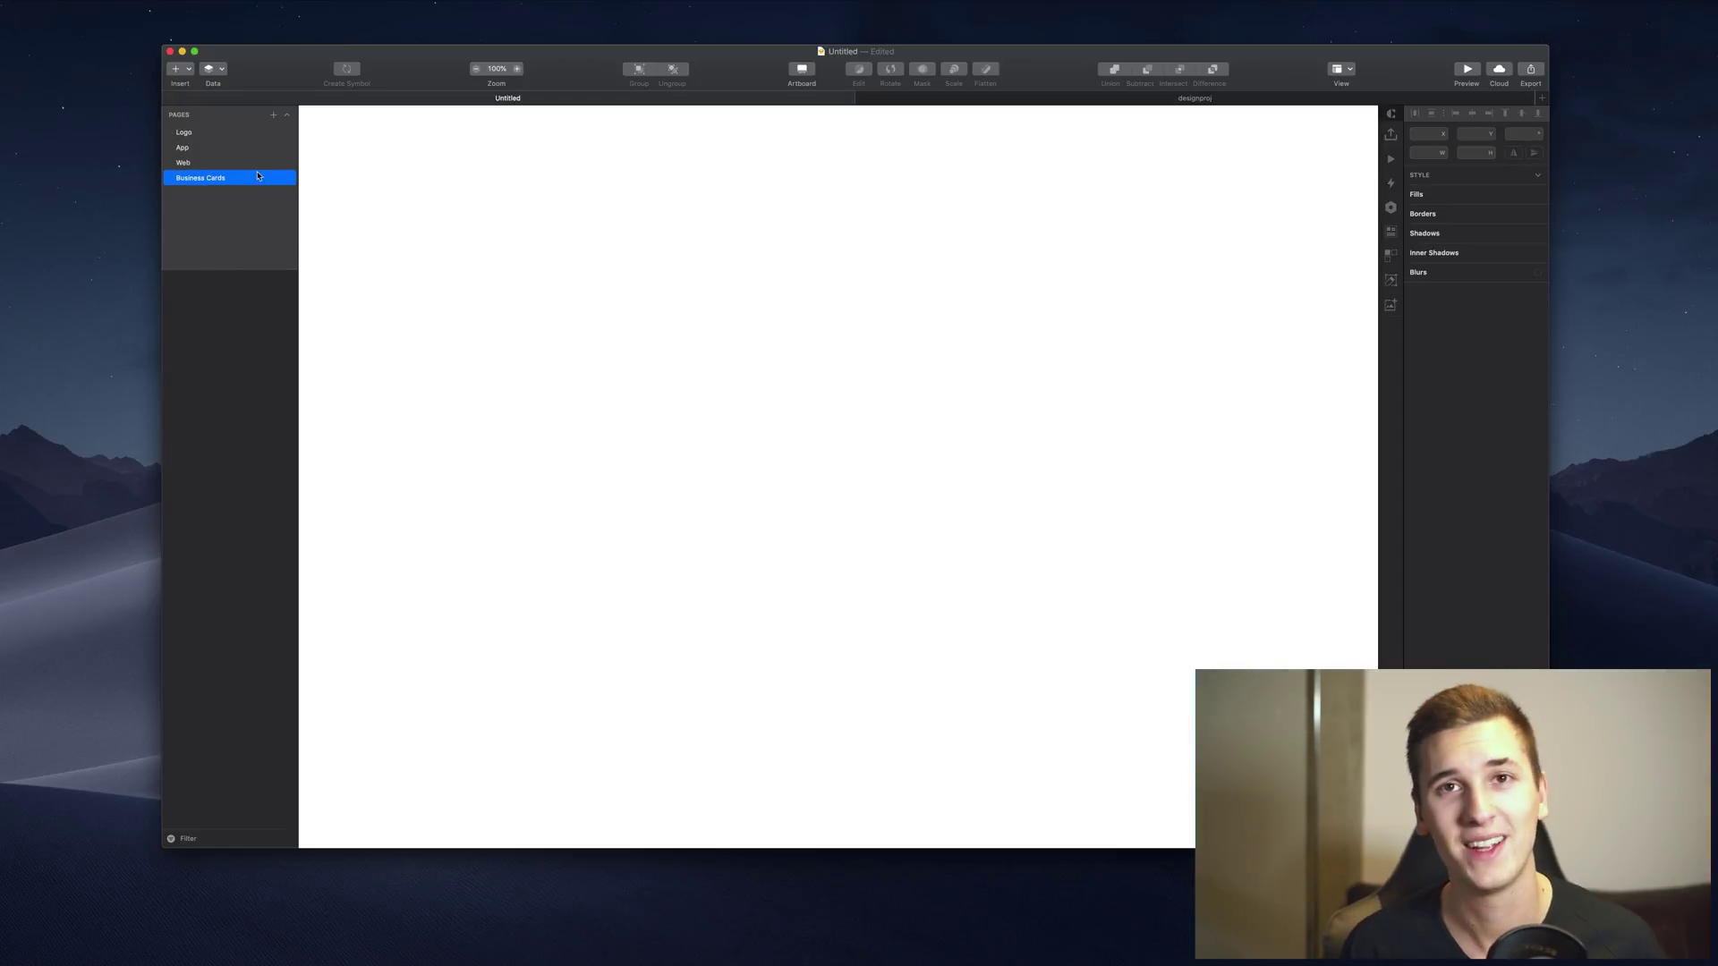
Go back to the Logo page and shorten the page list area above its artboards
{"action": "key", "text": "Up"}
{"action": "key", "text": "Up"}
{"action": "key", "text": "Up"}
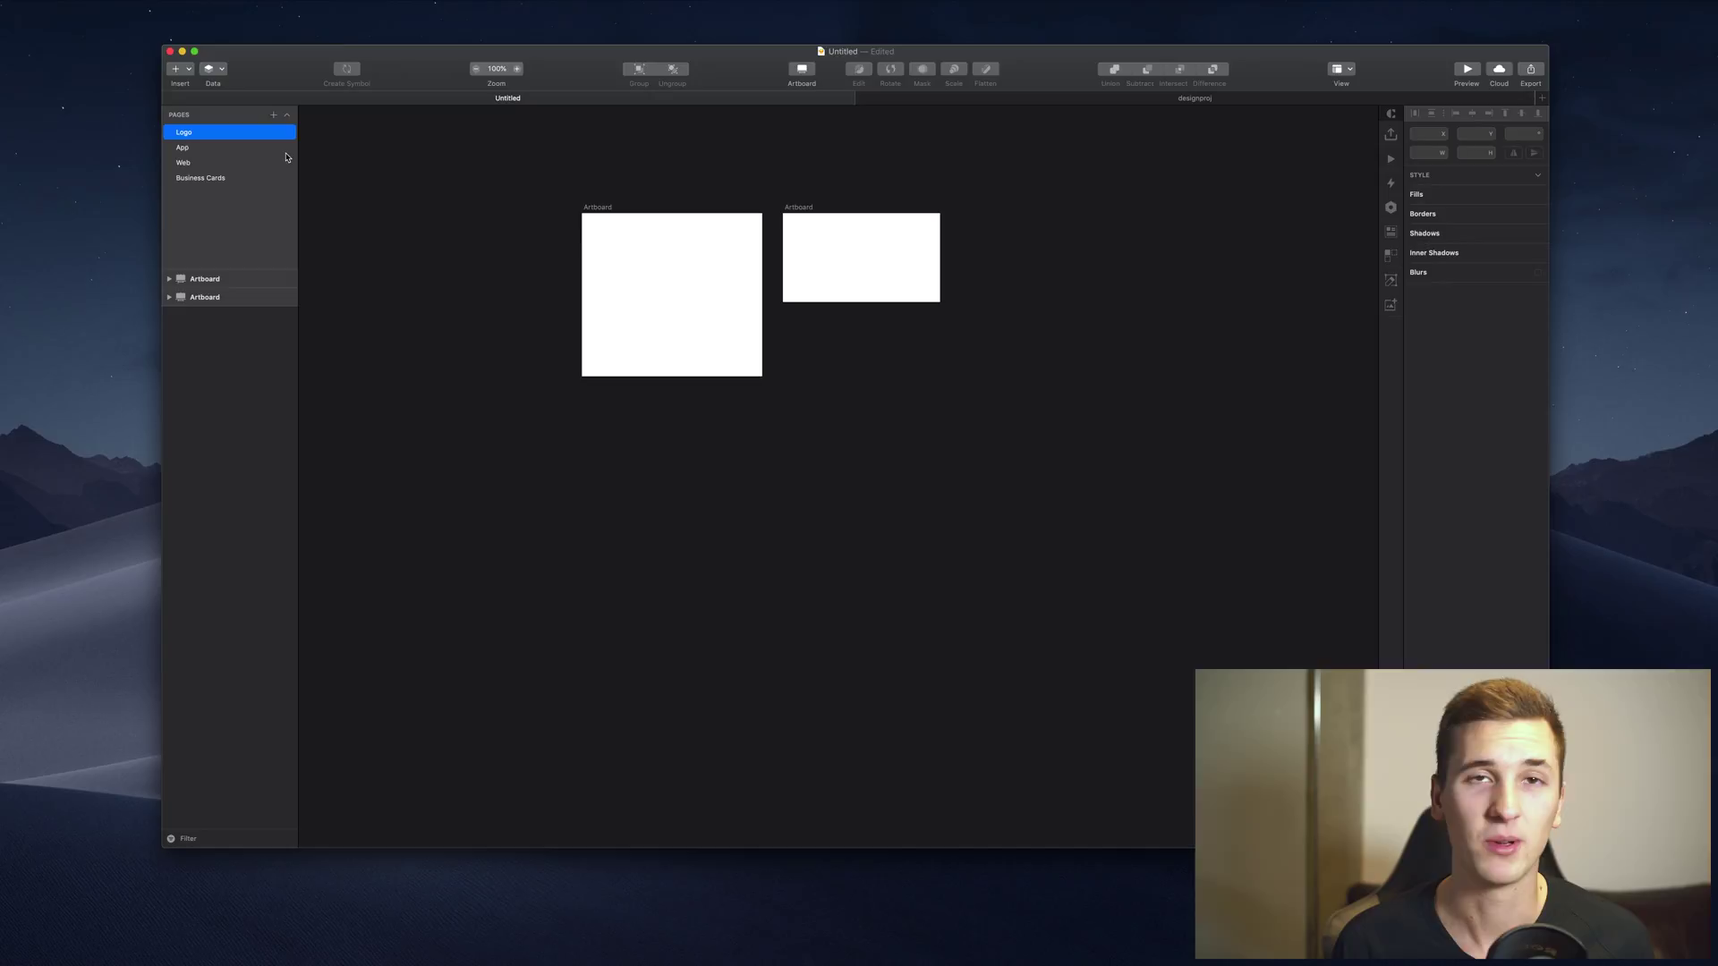
{"action": "key", "text": "Tab"}
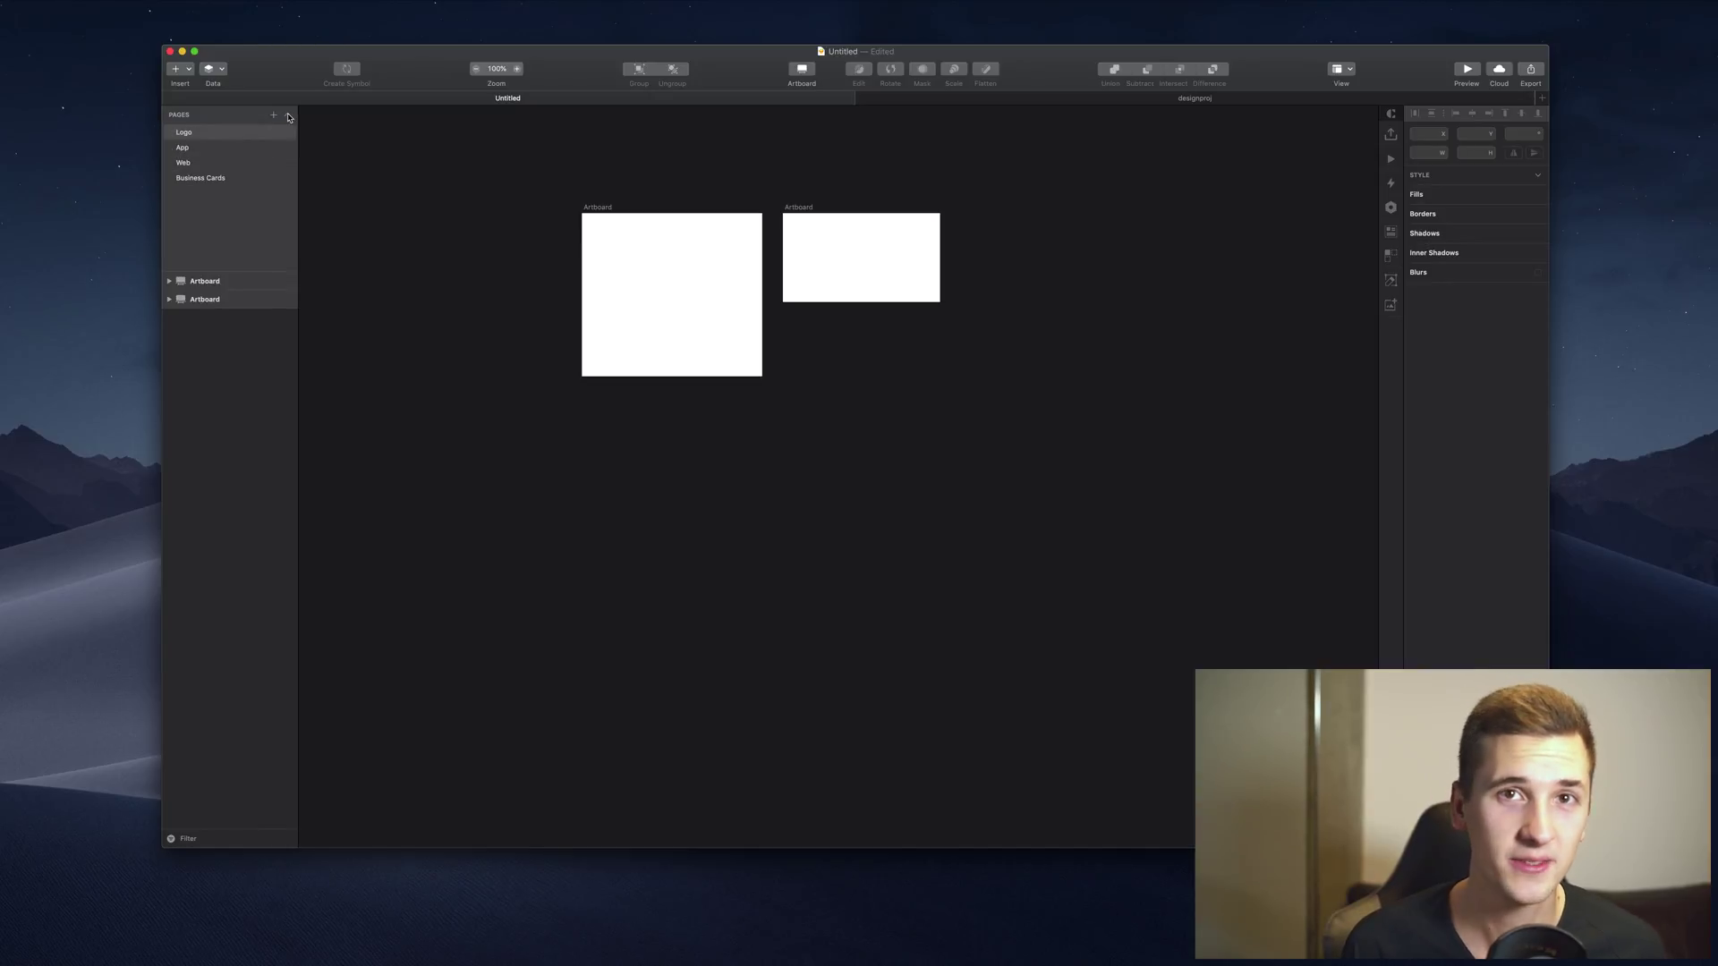
{"action": "left_click_drag", "start_coordinate": [204, 269], "coordinate": [207, 219]}
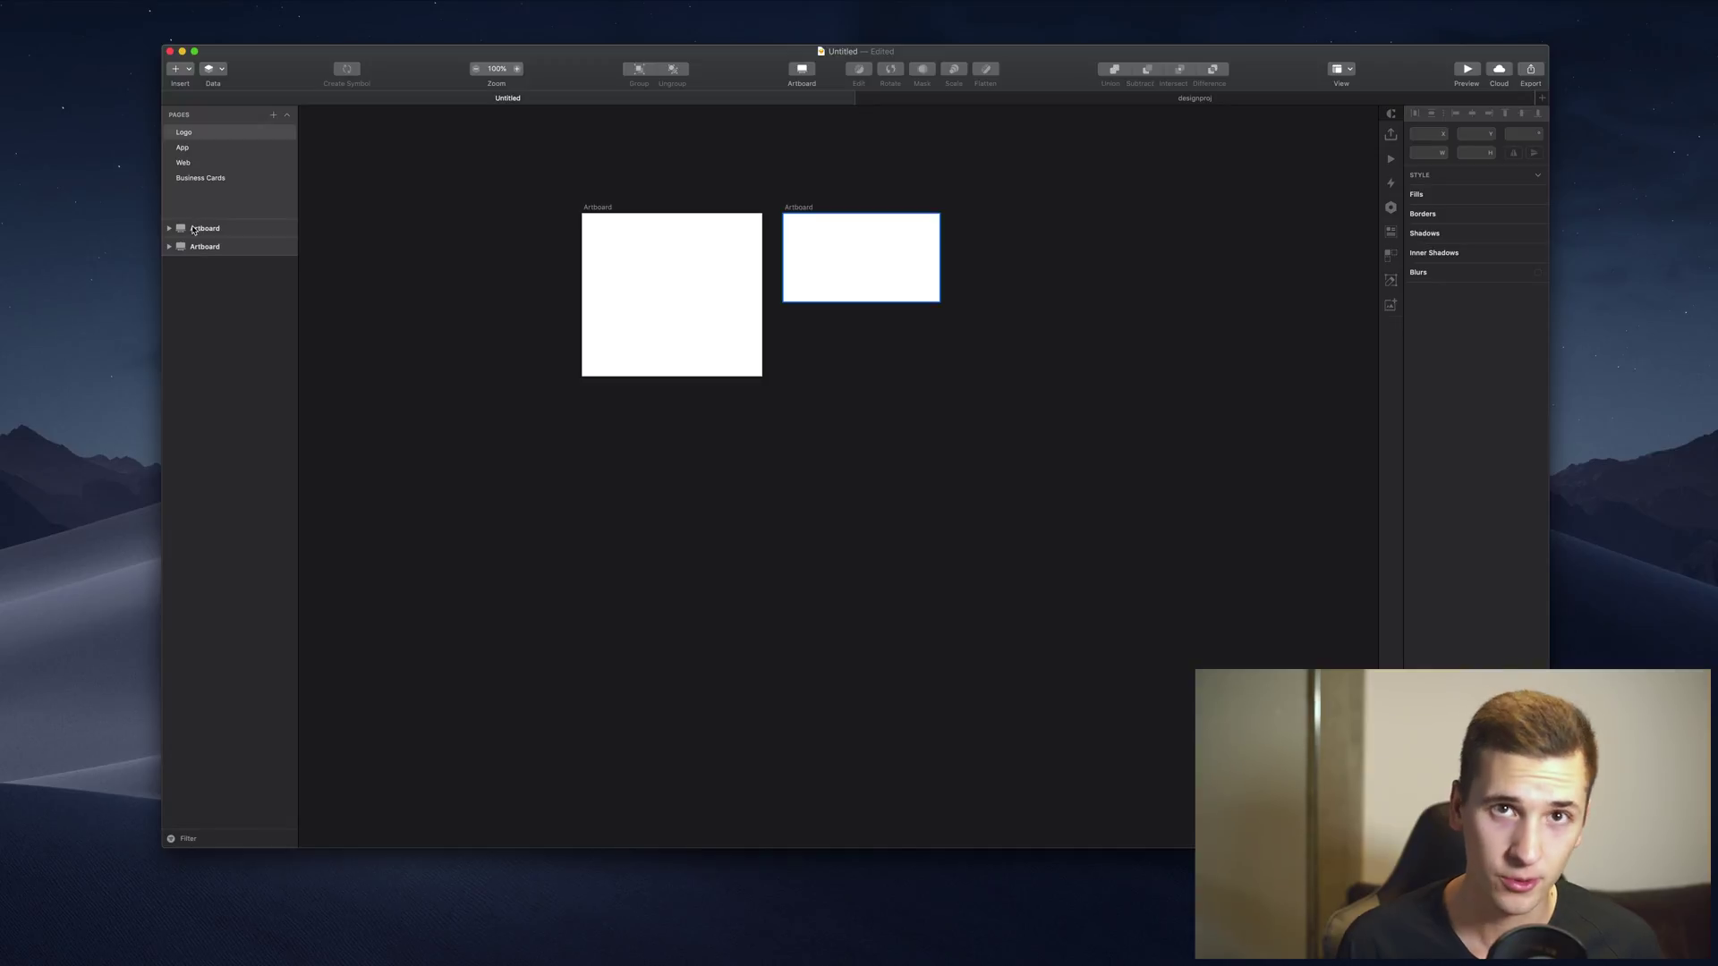
{"action": "left_click", "coordinate": [205, 231]}
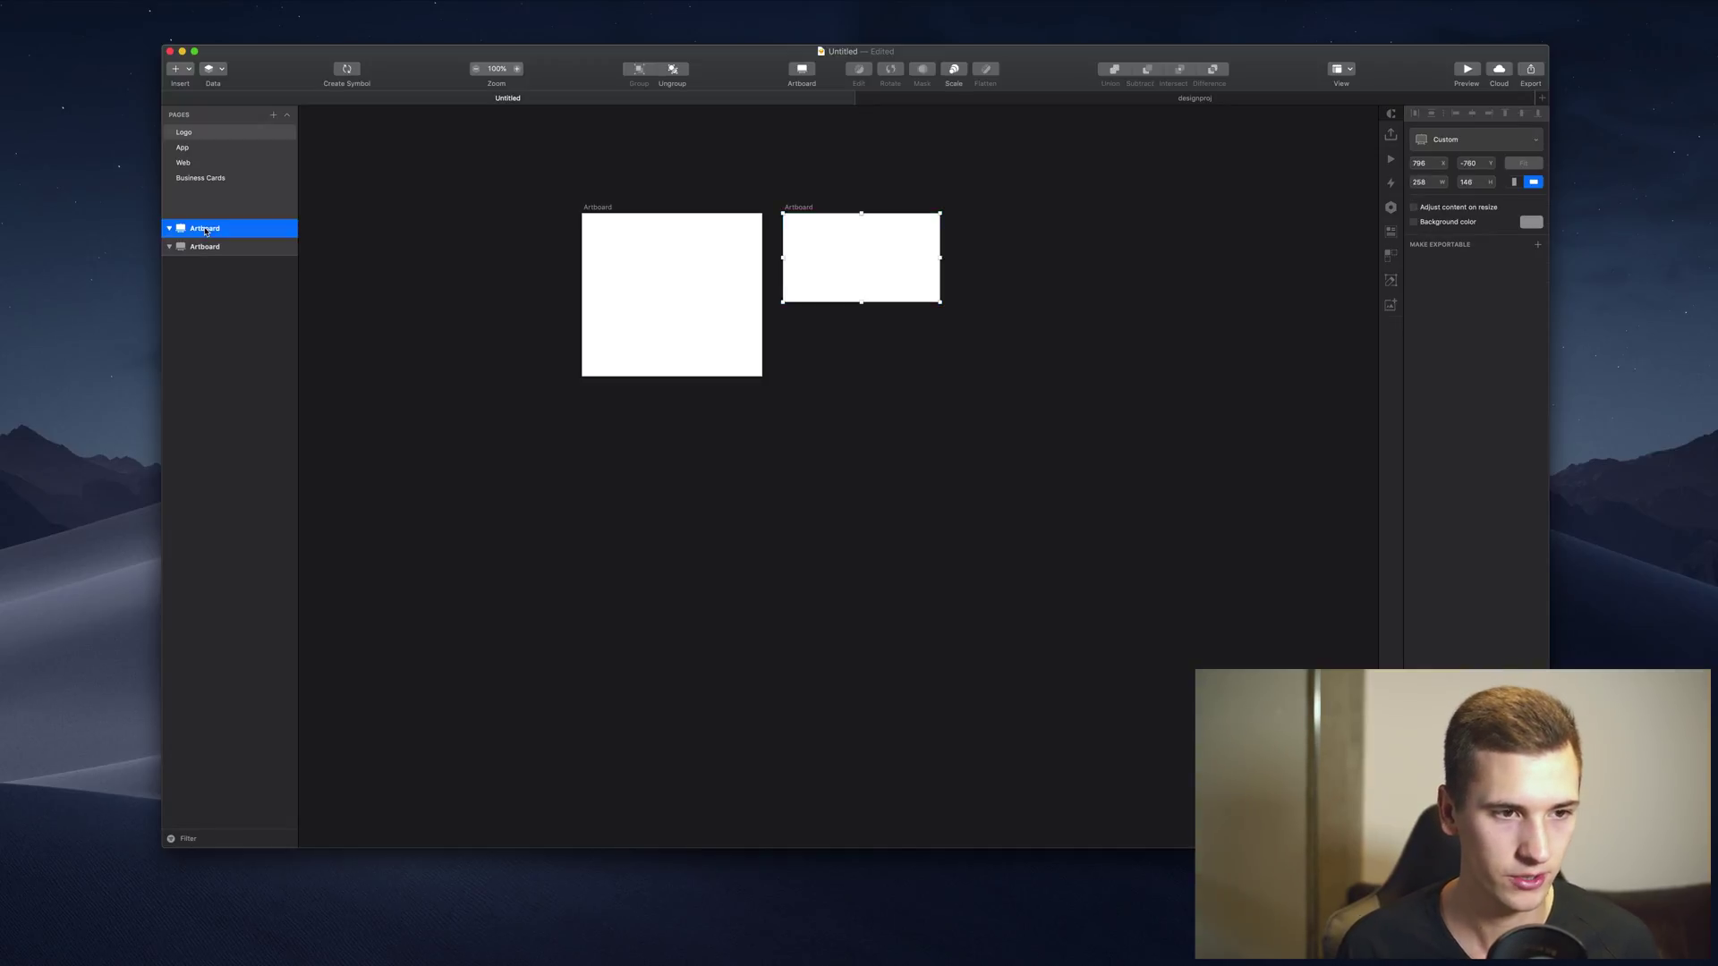
{"action": "key", "text": "r"}
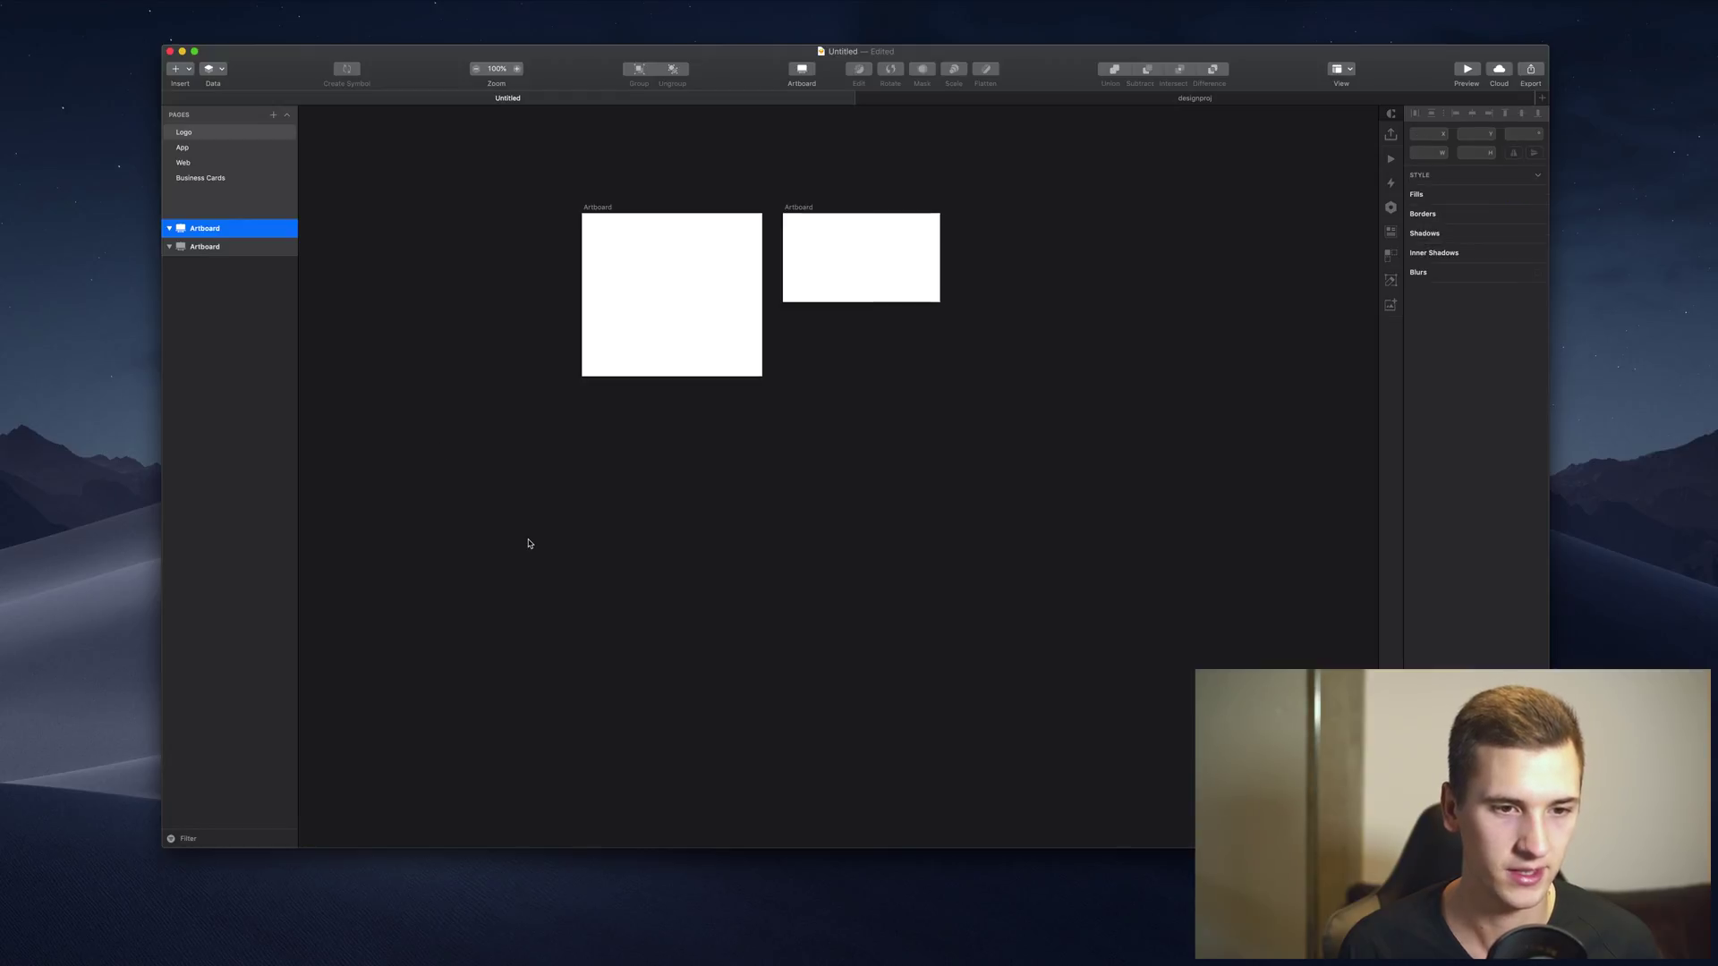
{"action": "mouse_move", "coordinate": [565, 495]}
{"action": "left_mouse_down"}
{"action": "mouse_move", "coordinate": [830, 611]}
{"action": "mouse_move", "coordinate": [743, 713]}
{"action": "mouse_move", "coordinate": [719, 794]}
{"action": "left_mouse_up"}
{"action": "key", "text": "BackSpace"}
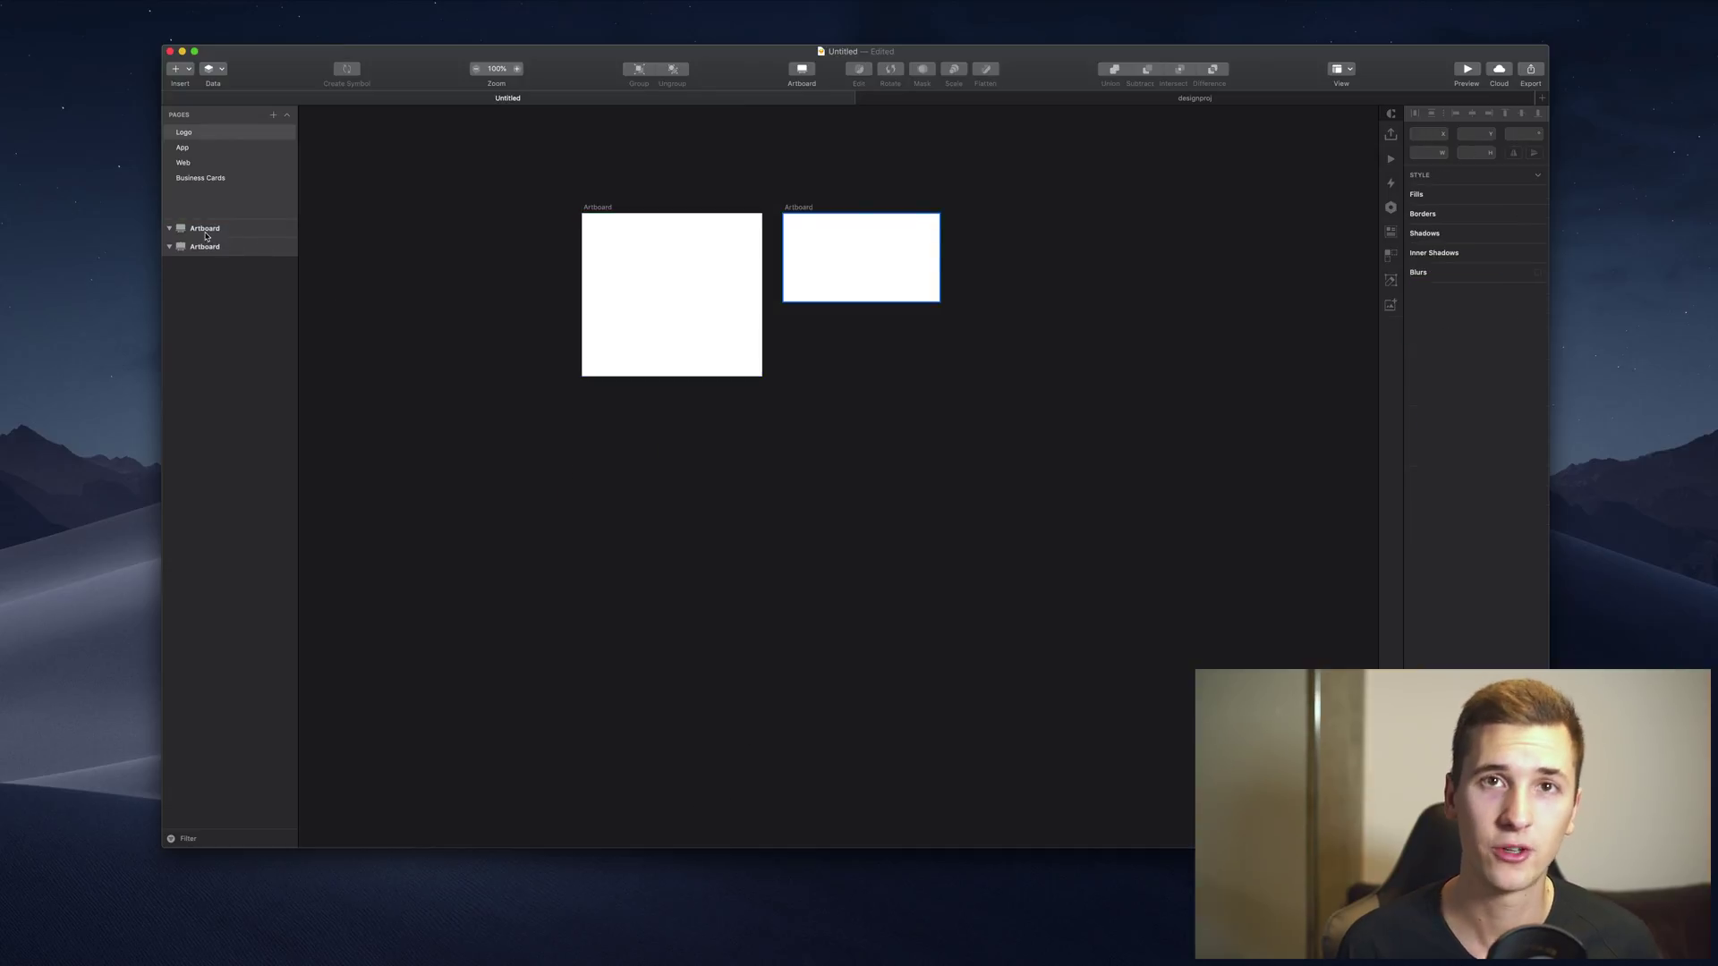
Examine the size preset categories available for the smaller artboard on the Logo page, keeping its custom size
{"action": "left_click", "coordinate": [205, 231]}
{"action": "left_click", "coordinate": [1430, 142]}
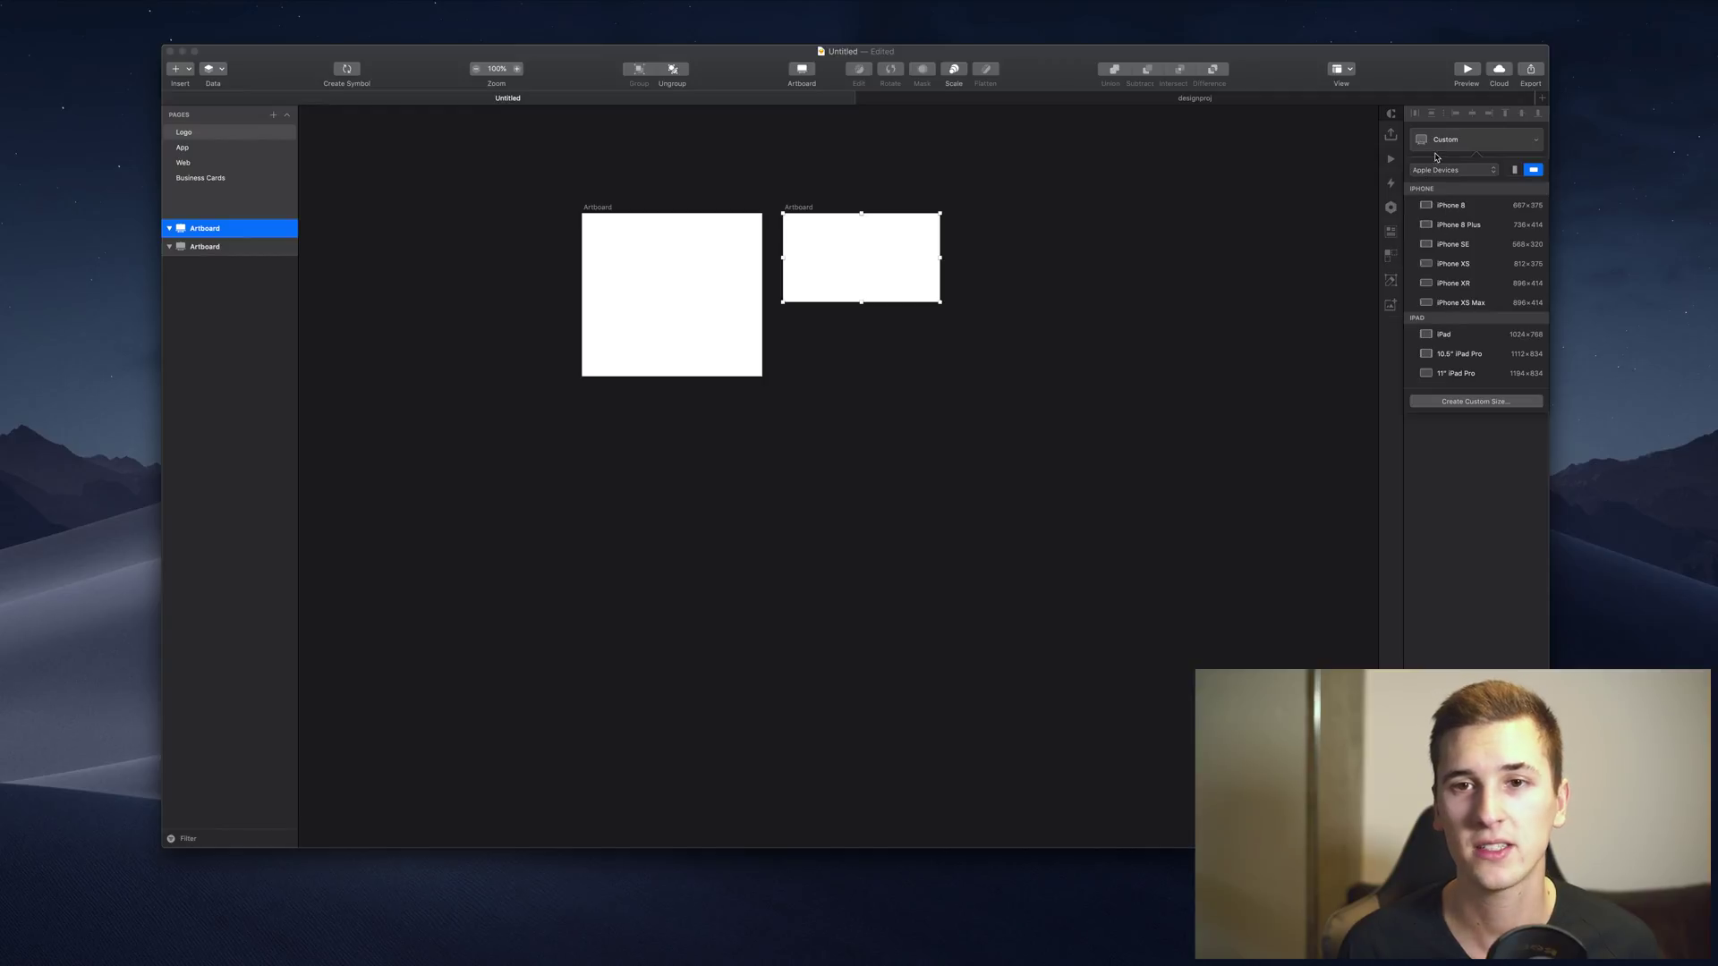
{"action": "left_click", "coordinate": [1468, 171]}
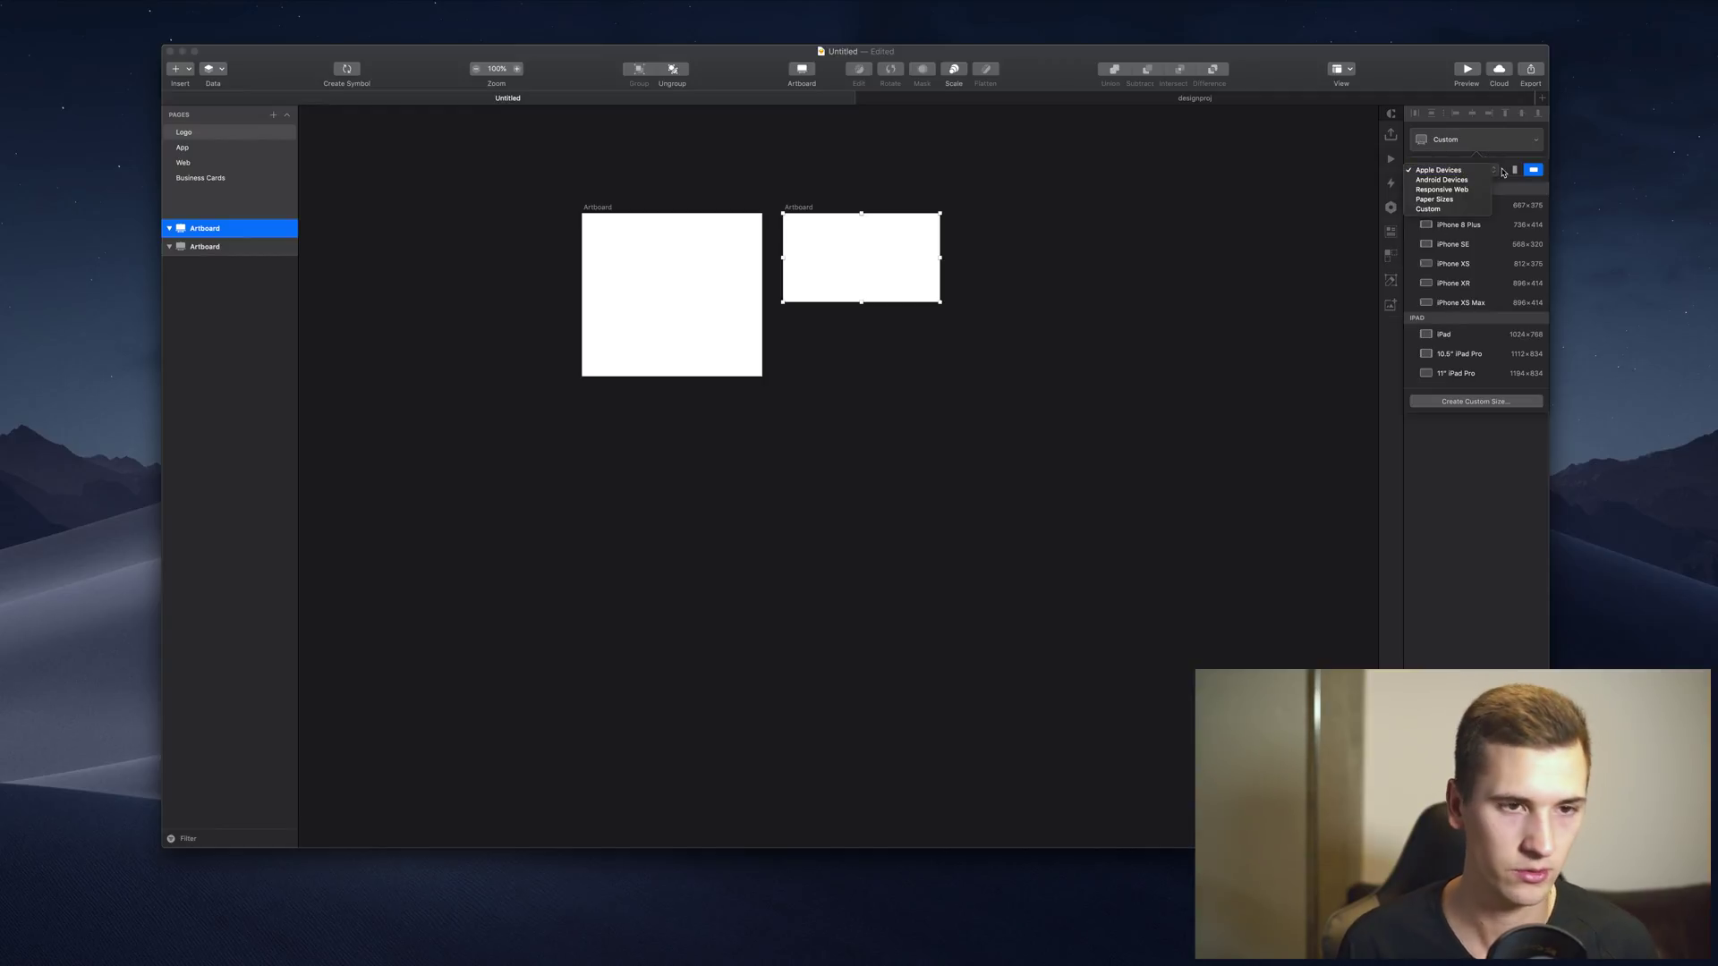
{"action": "left_click", "coordinate": [1503, 172]}
{"action": "left_click", "coordinate": [1480, 145]}
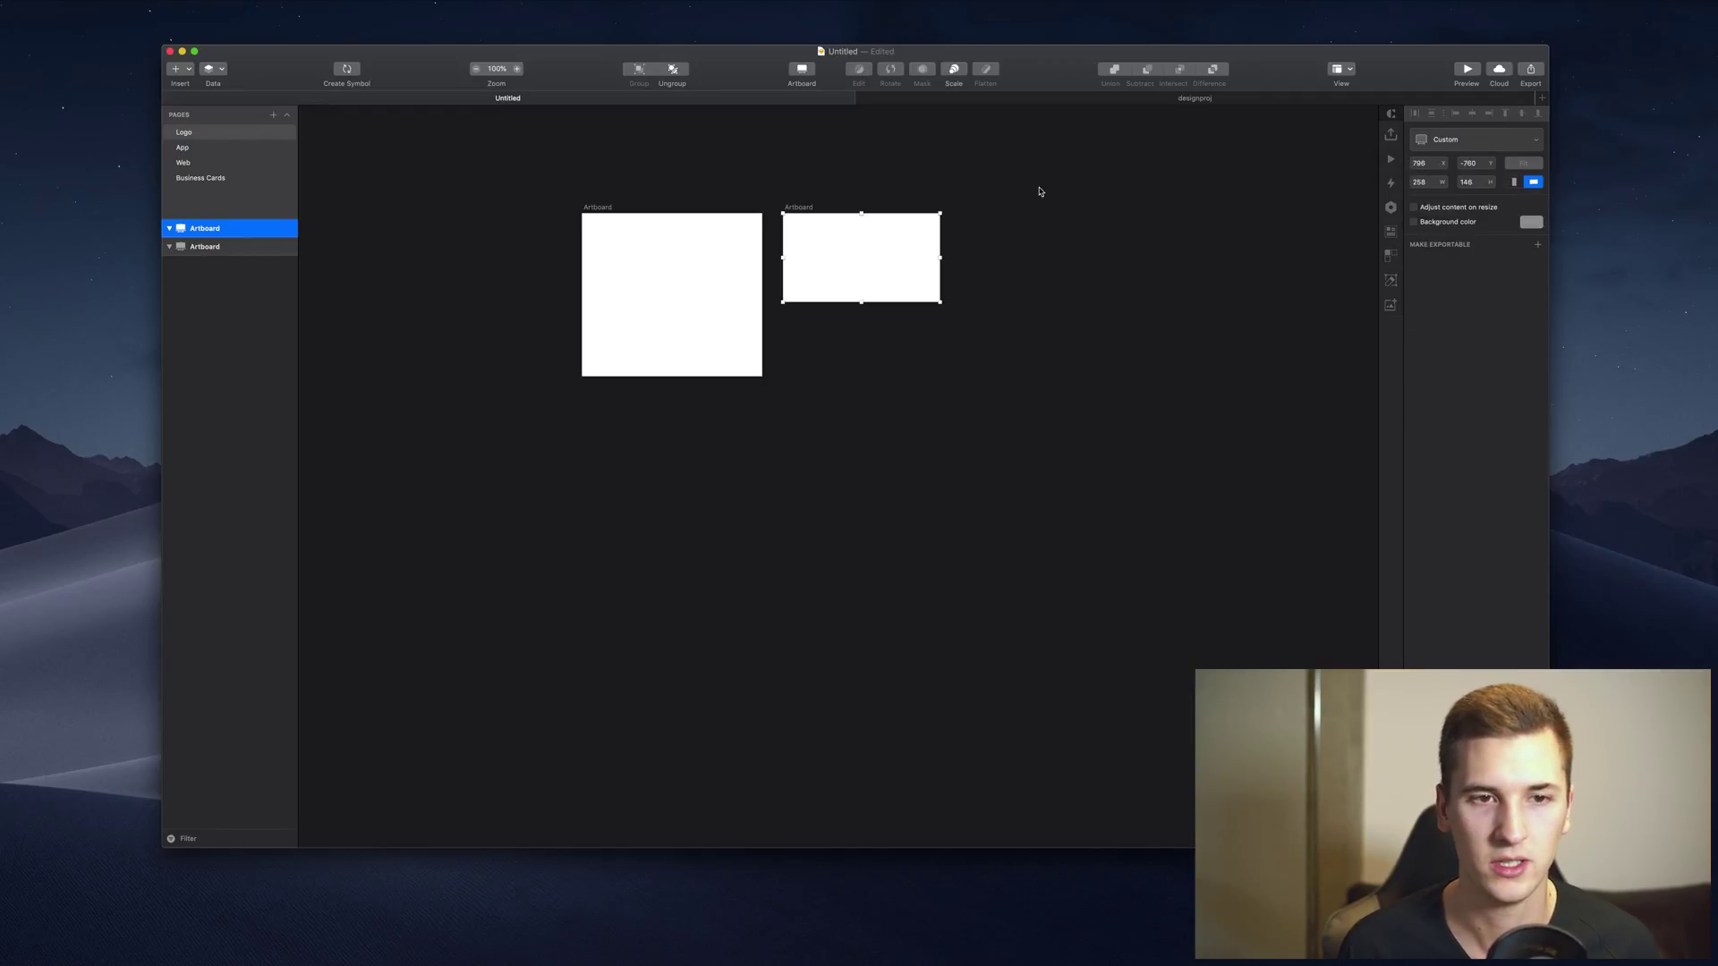
Draw a custom artboard about 508 × 287 below the smaller artboard, align it with that artboard's left edge, and delete it
{"action": "key", "text": "a"}
{"action": "left_click_drag", "start_coordinate": [820, 330], "coordinate": [1130, 505]}
{"action": "left_click_drag", "start_coordinate": [978, 422], "coordinate": [939, 392]}
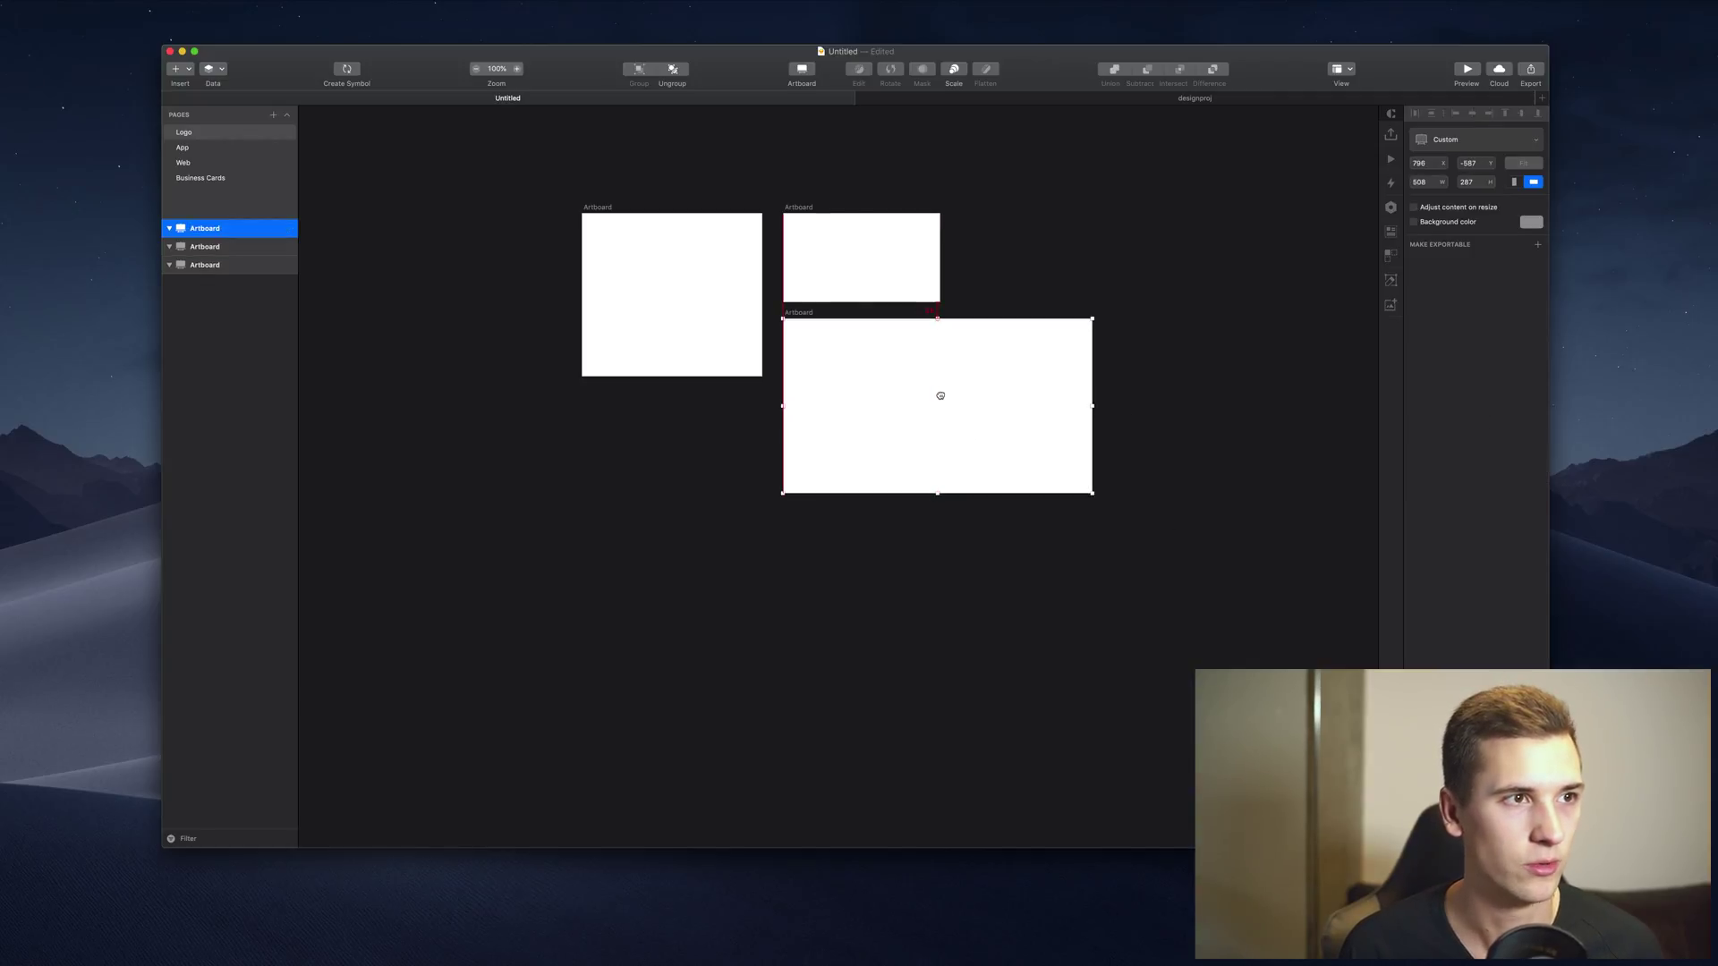
{"action": "key", "text": "BackSpace"}
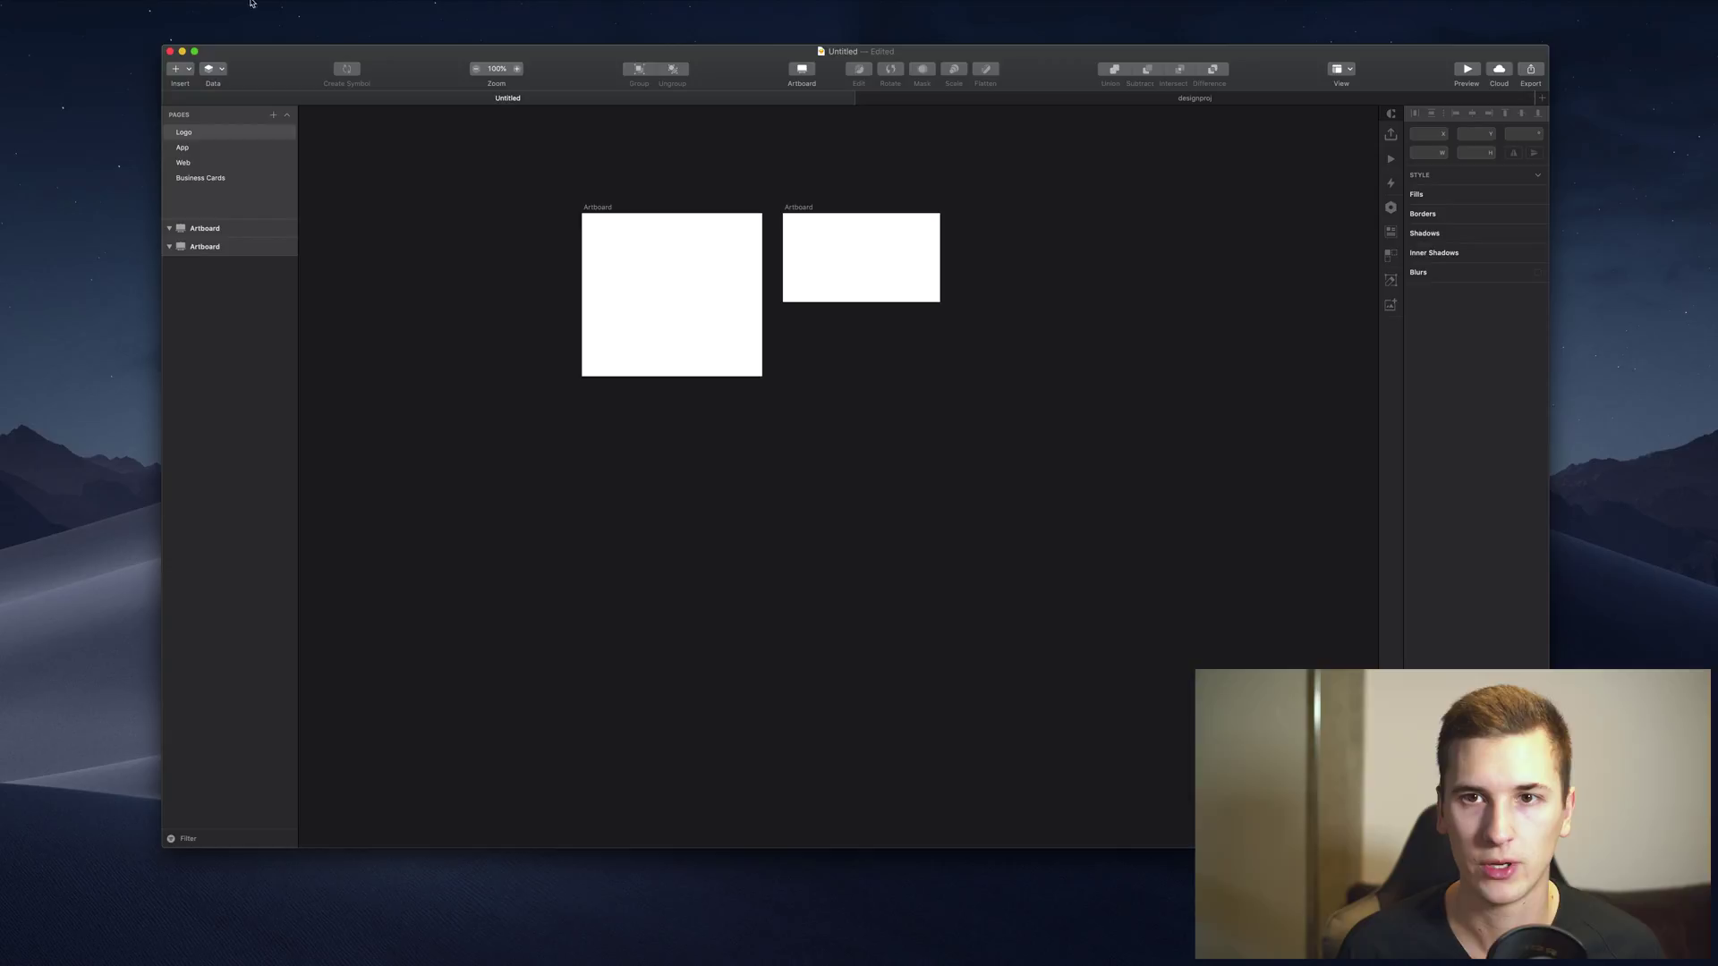
Insert a portrait artboard using the iPhone 8 preset from the Apple Devices sizes
{"action": "left_click", "coordinate": [176, 69]}
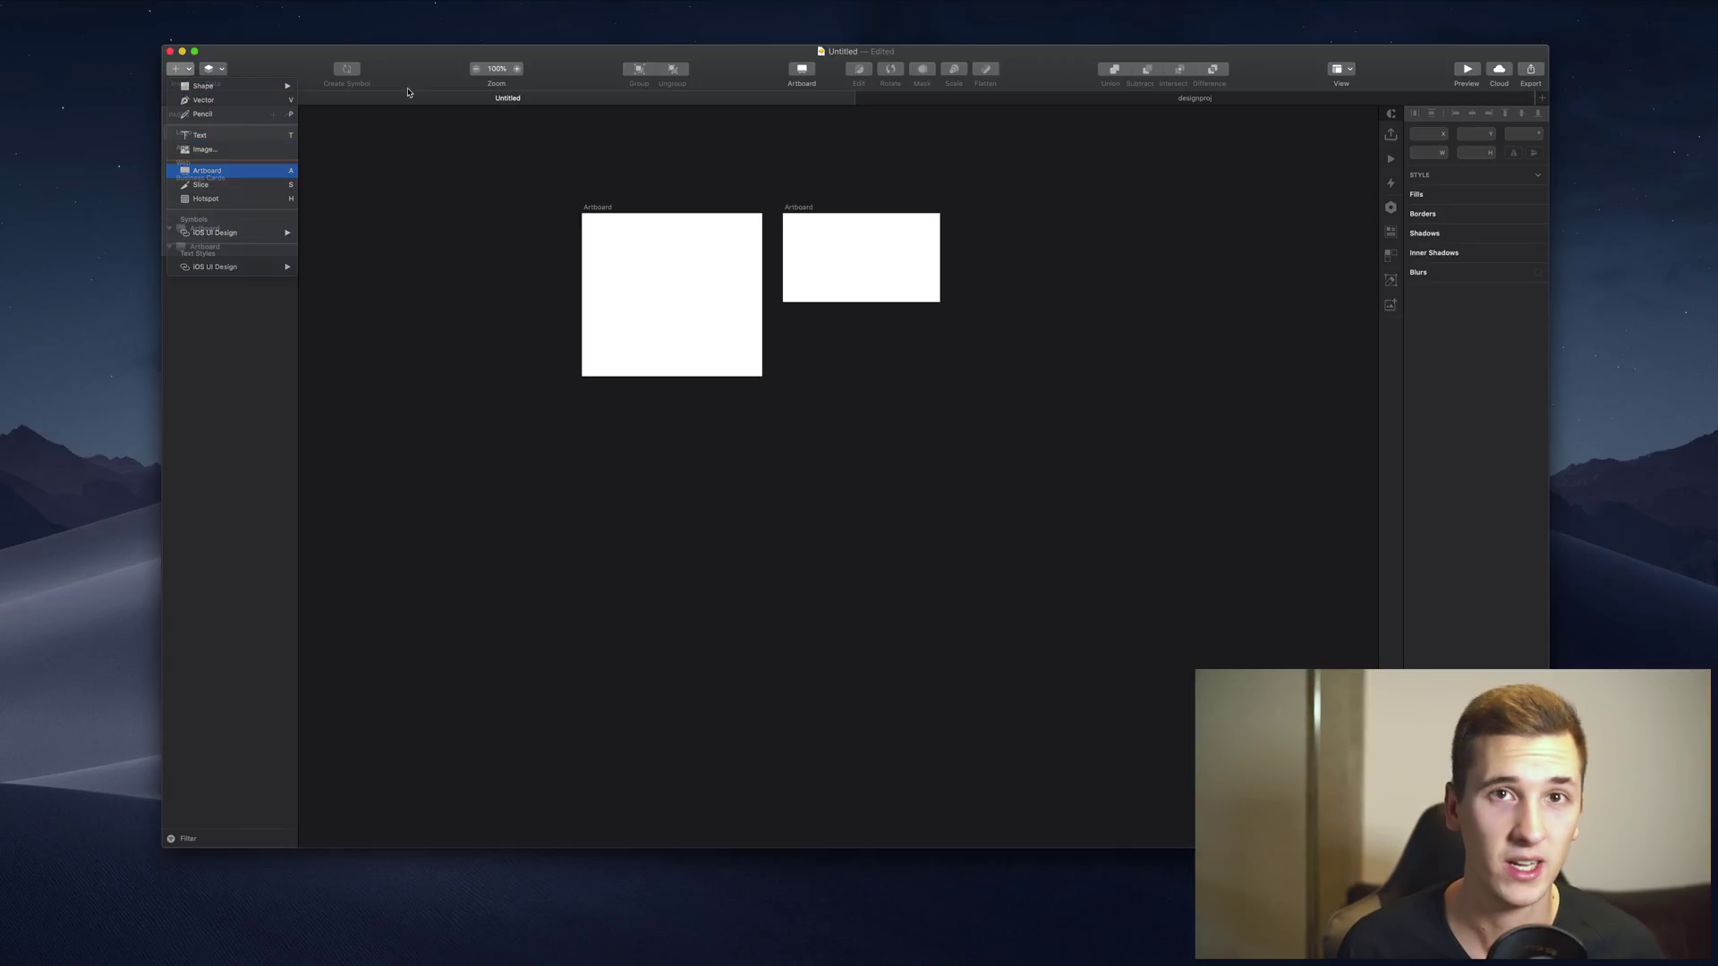
{"action": "left_click", "coordinate": [206, 171]}
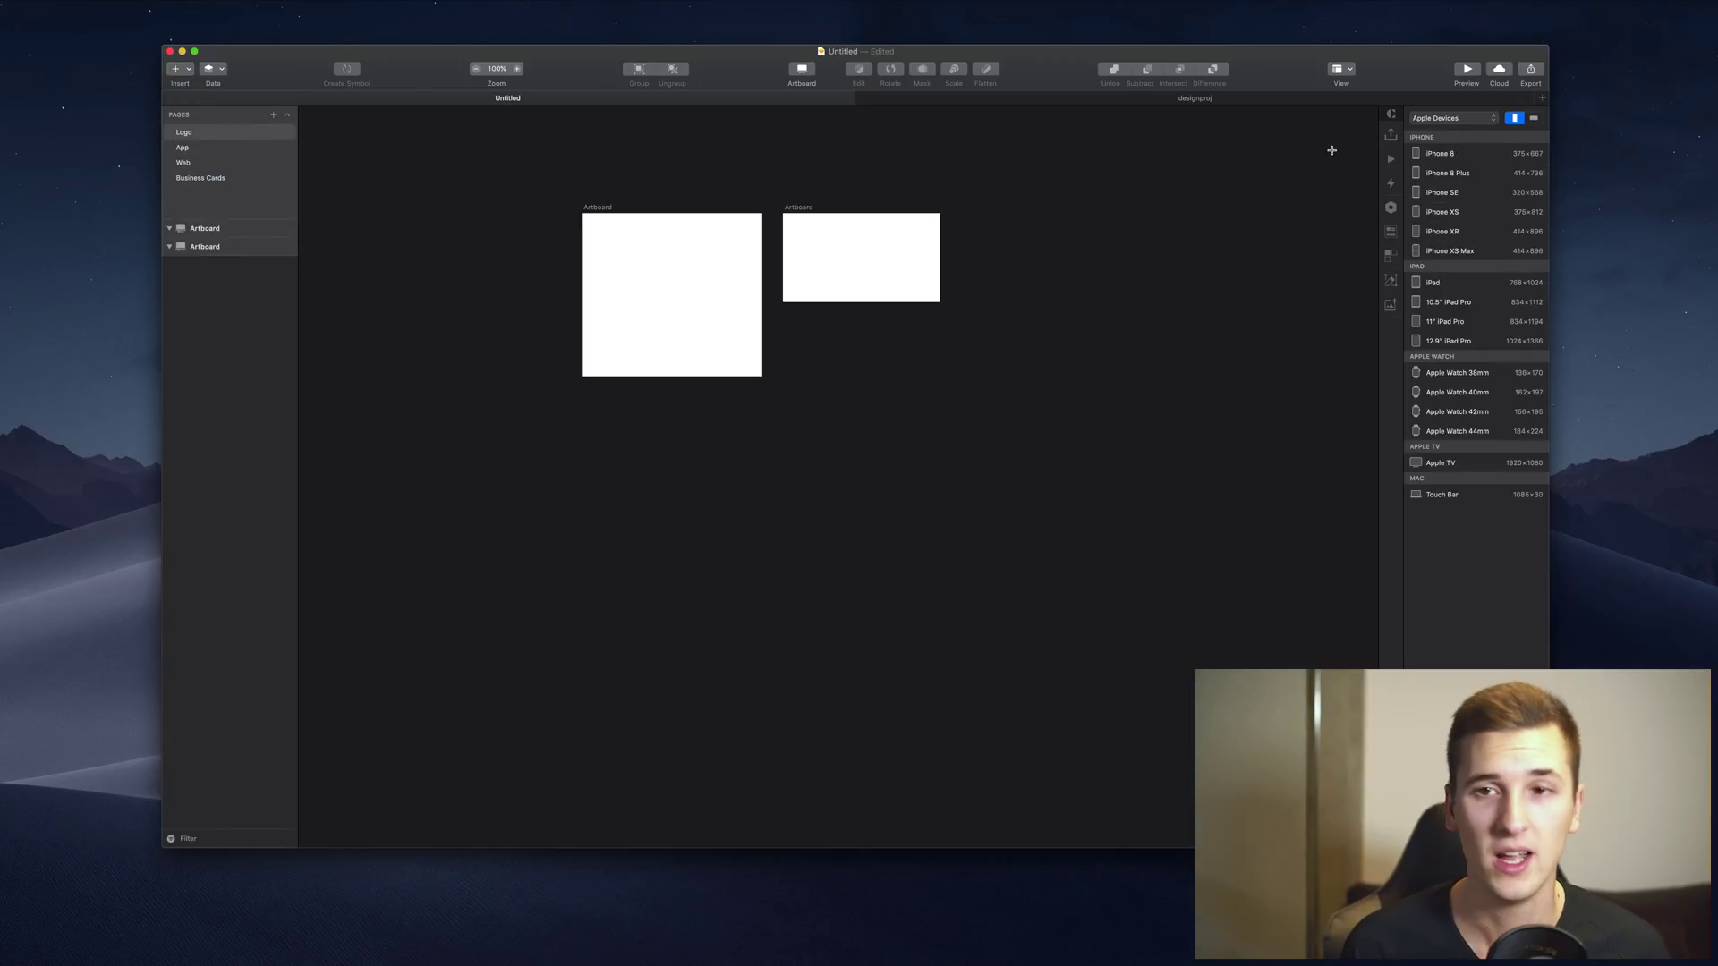
{"action": "left_click", "coordinate": [1449, 119]}
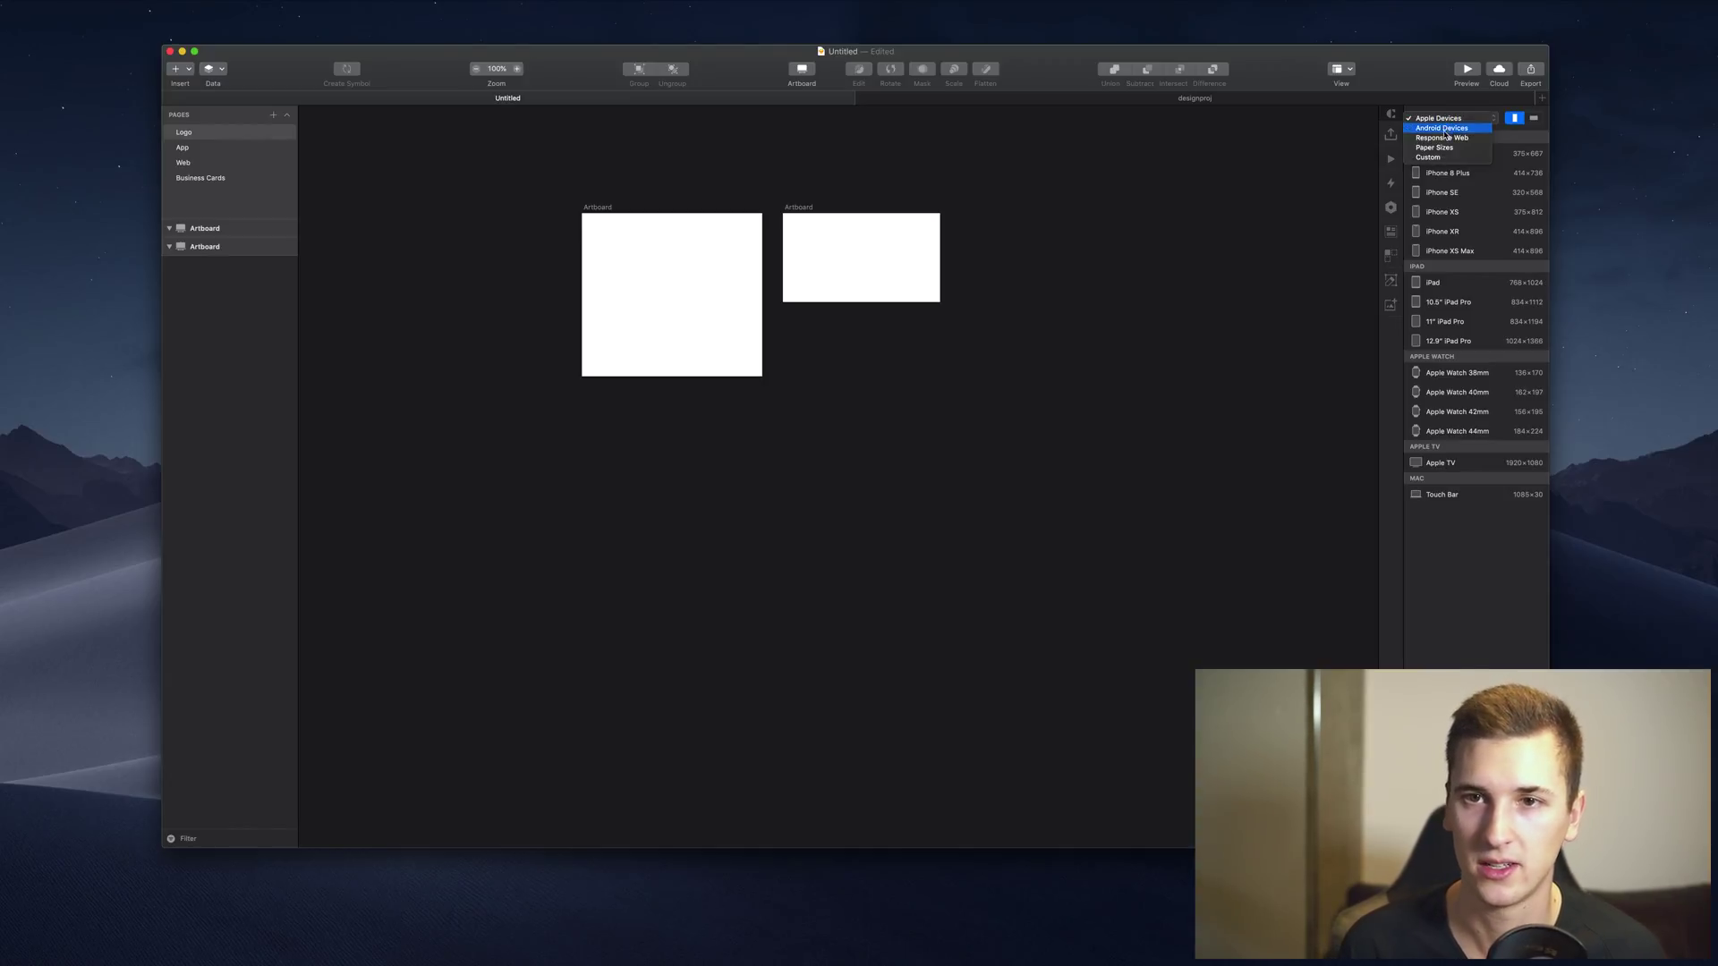
{"action": "left_click", "coordinate": [1534, 118]}
{"action": "left_click", "coordinate": [1534, 118]}
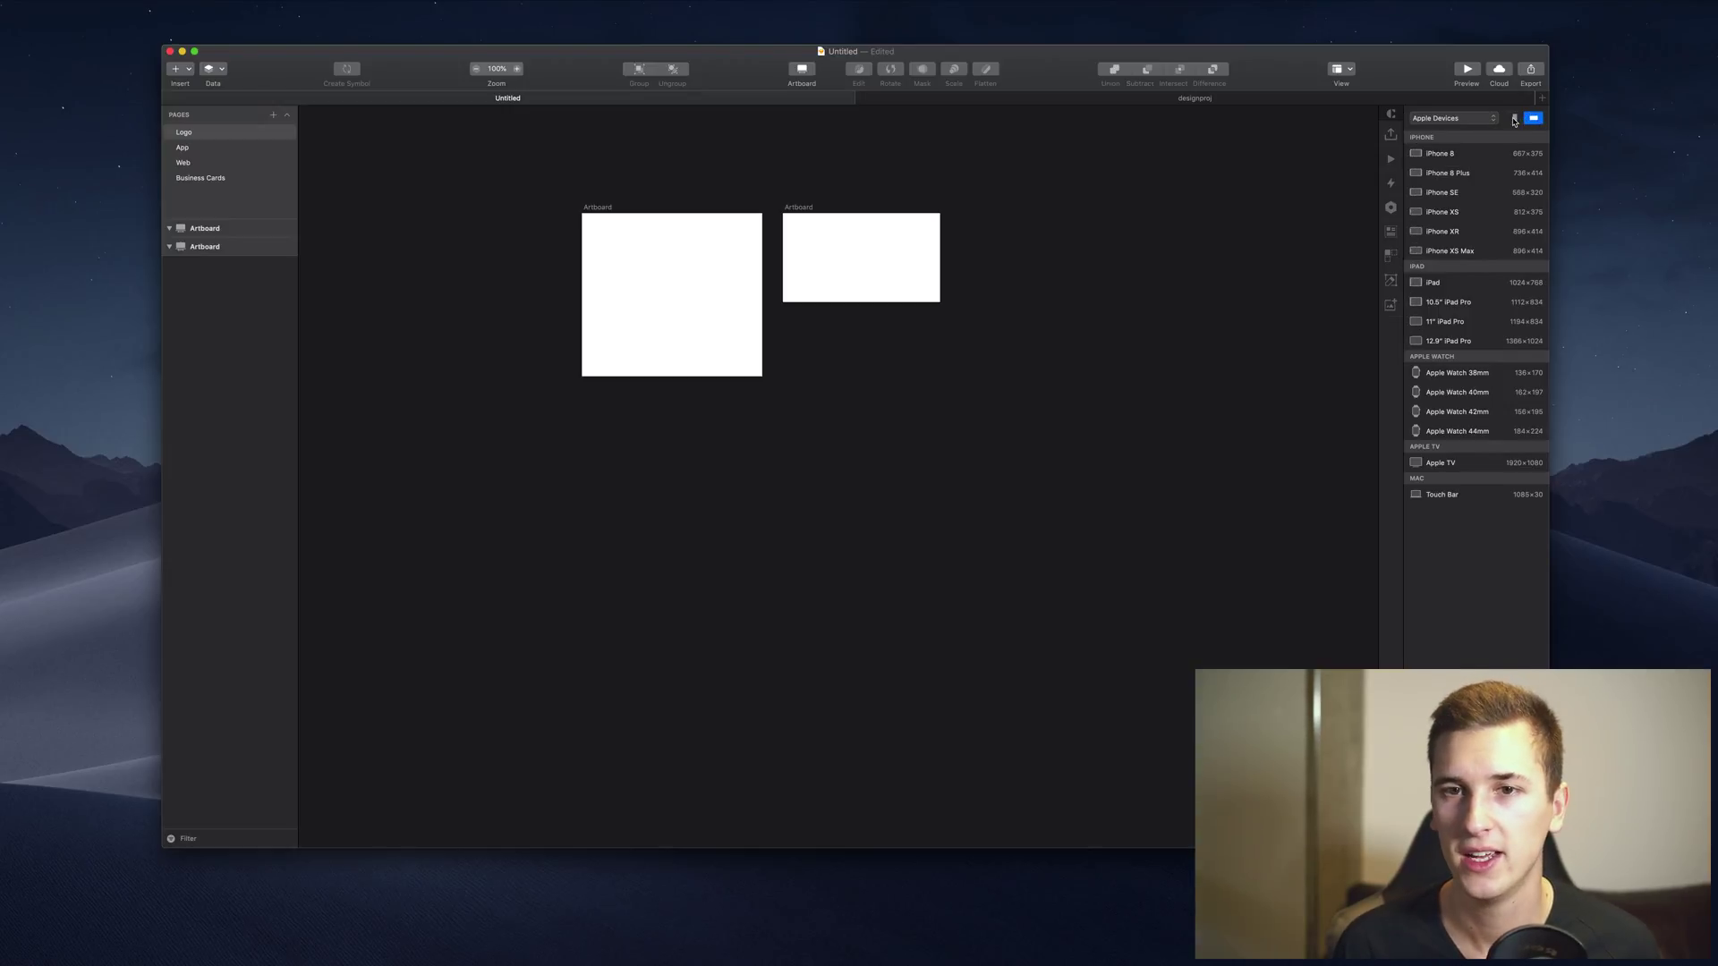
{"action": "left_click", "coordinate": [1514, 120]}
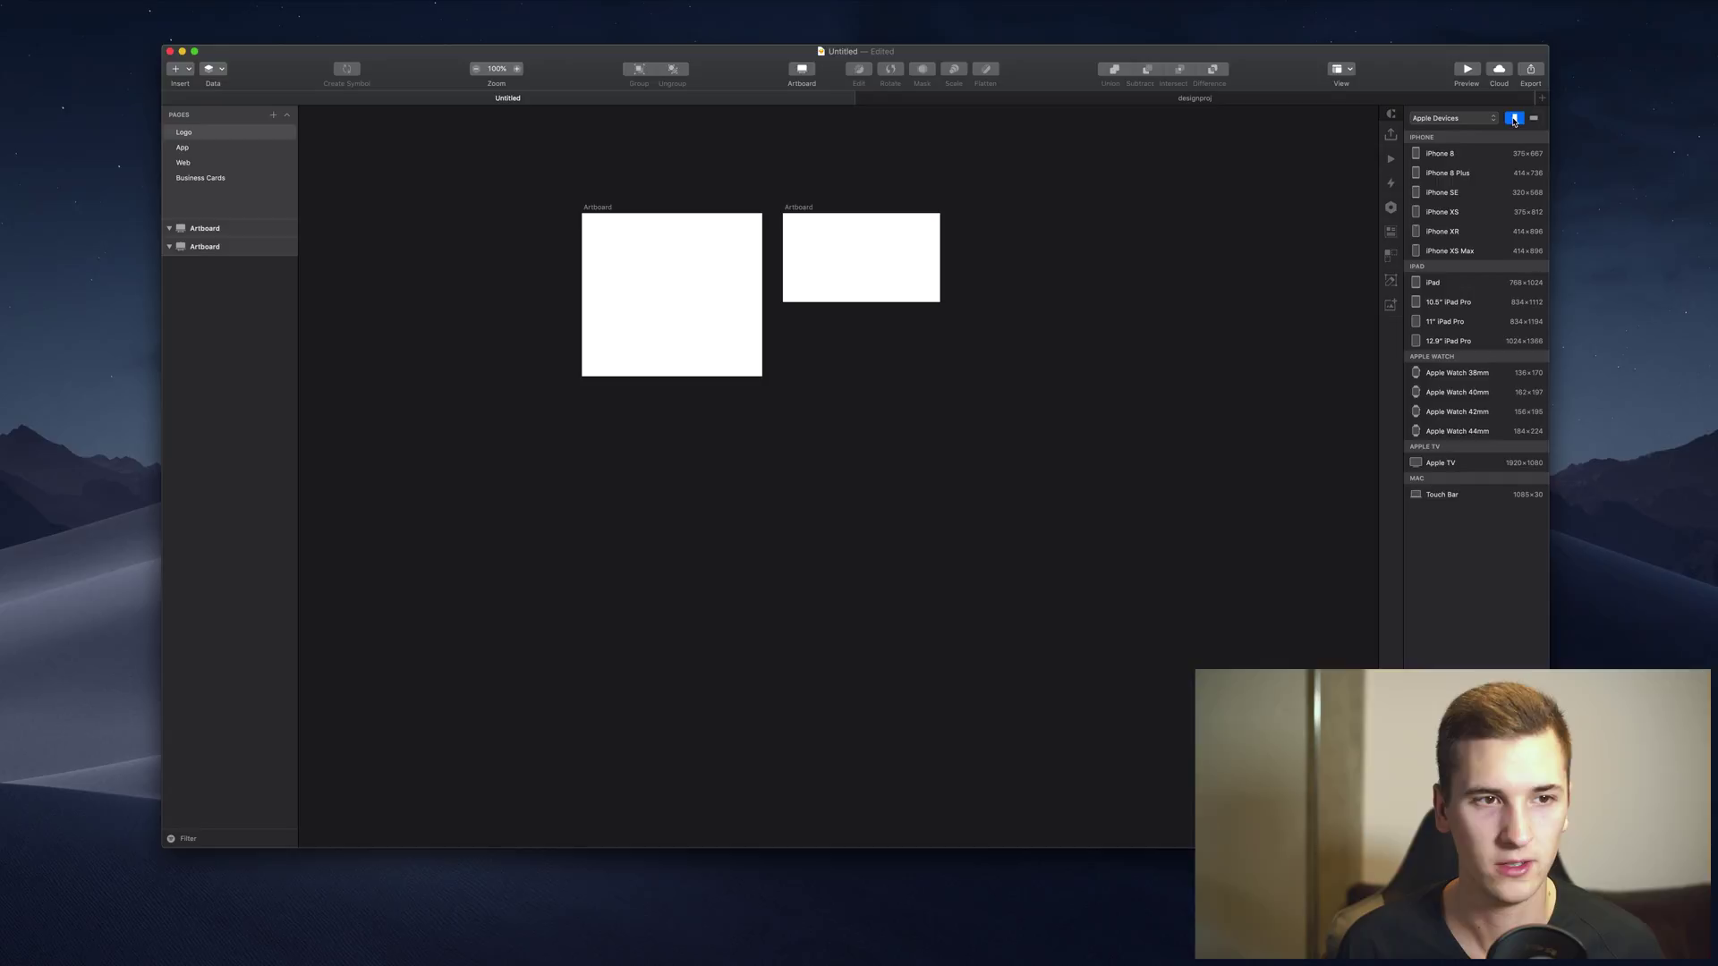
{"action": "left_click", "coordinate": [1450, 157]}
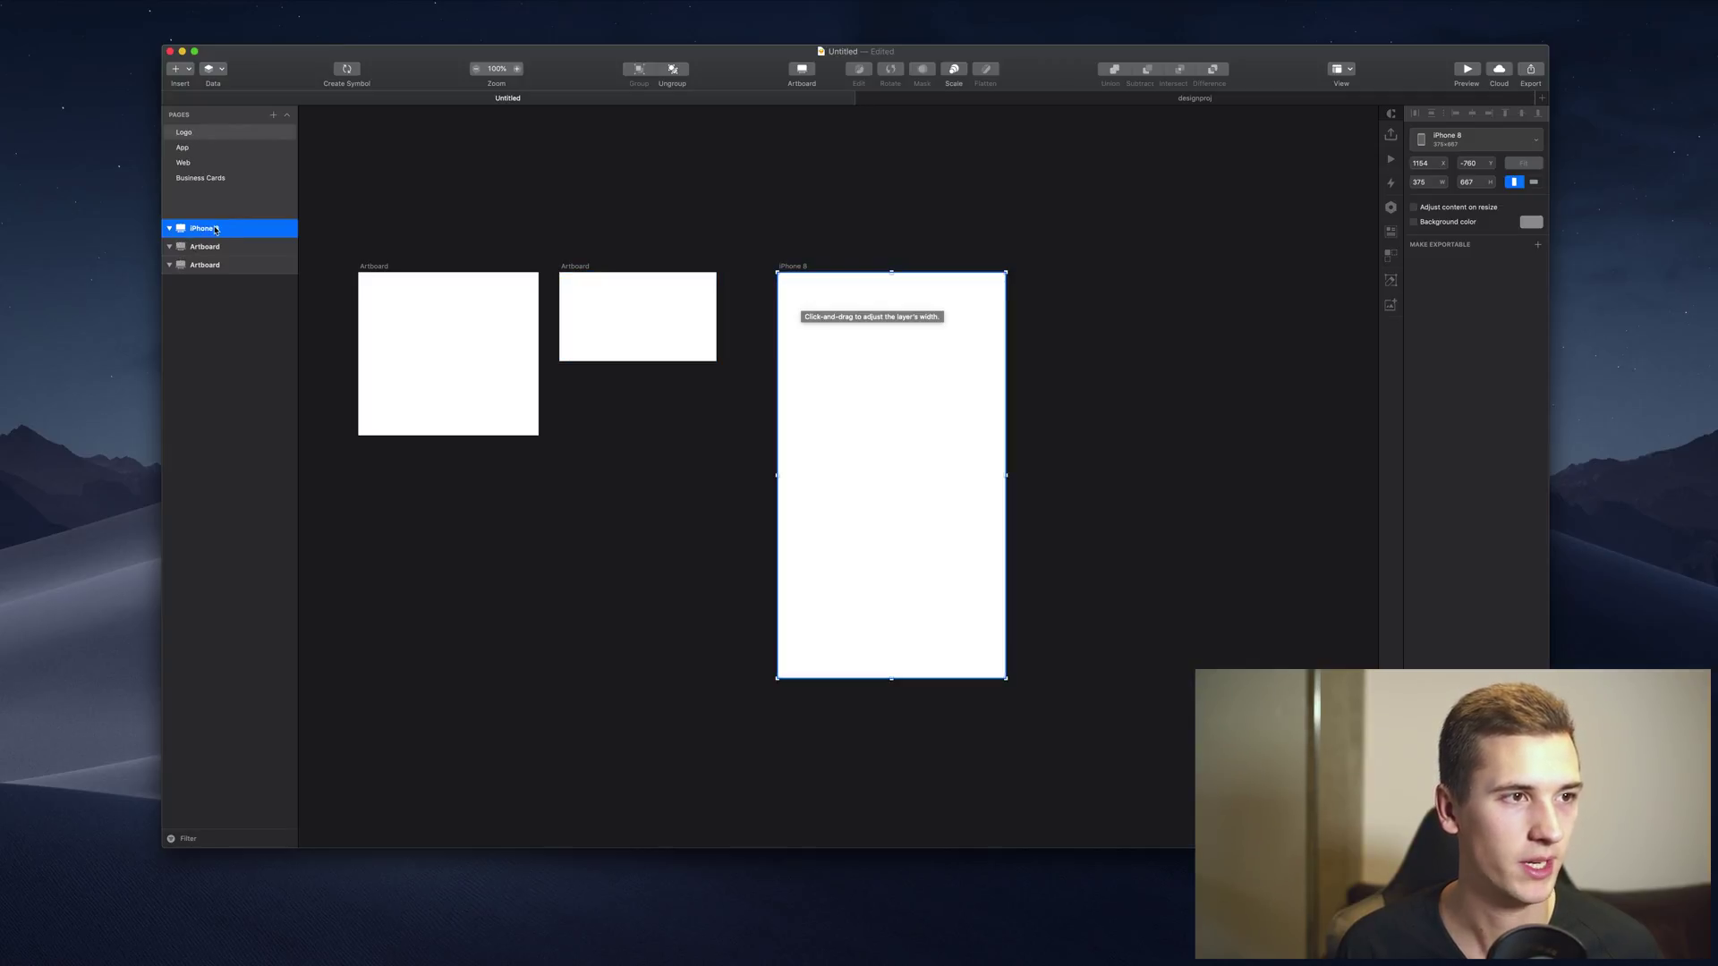
Move the iPhone 8 artboard from the Logo page to the App page
{"action": "left_click", "coordinate": [183, 150]}
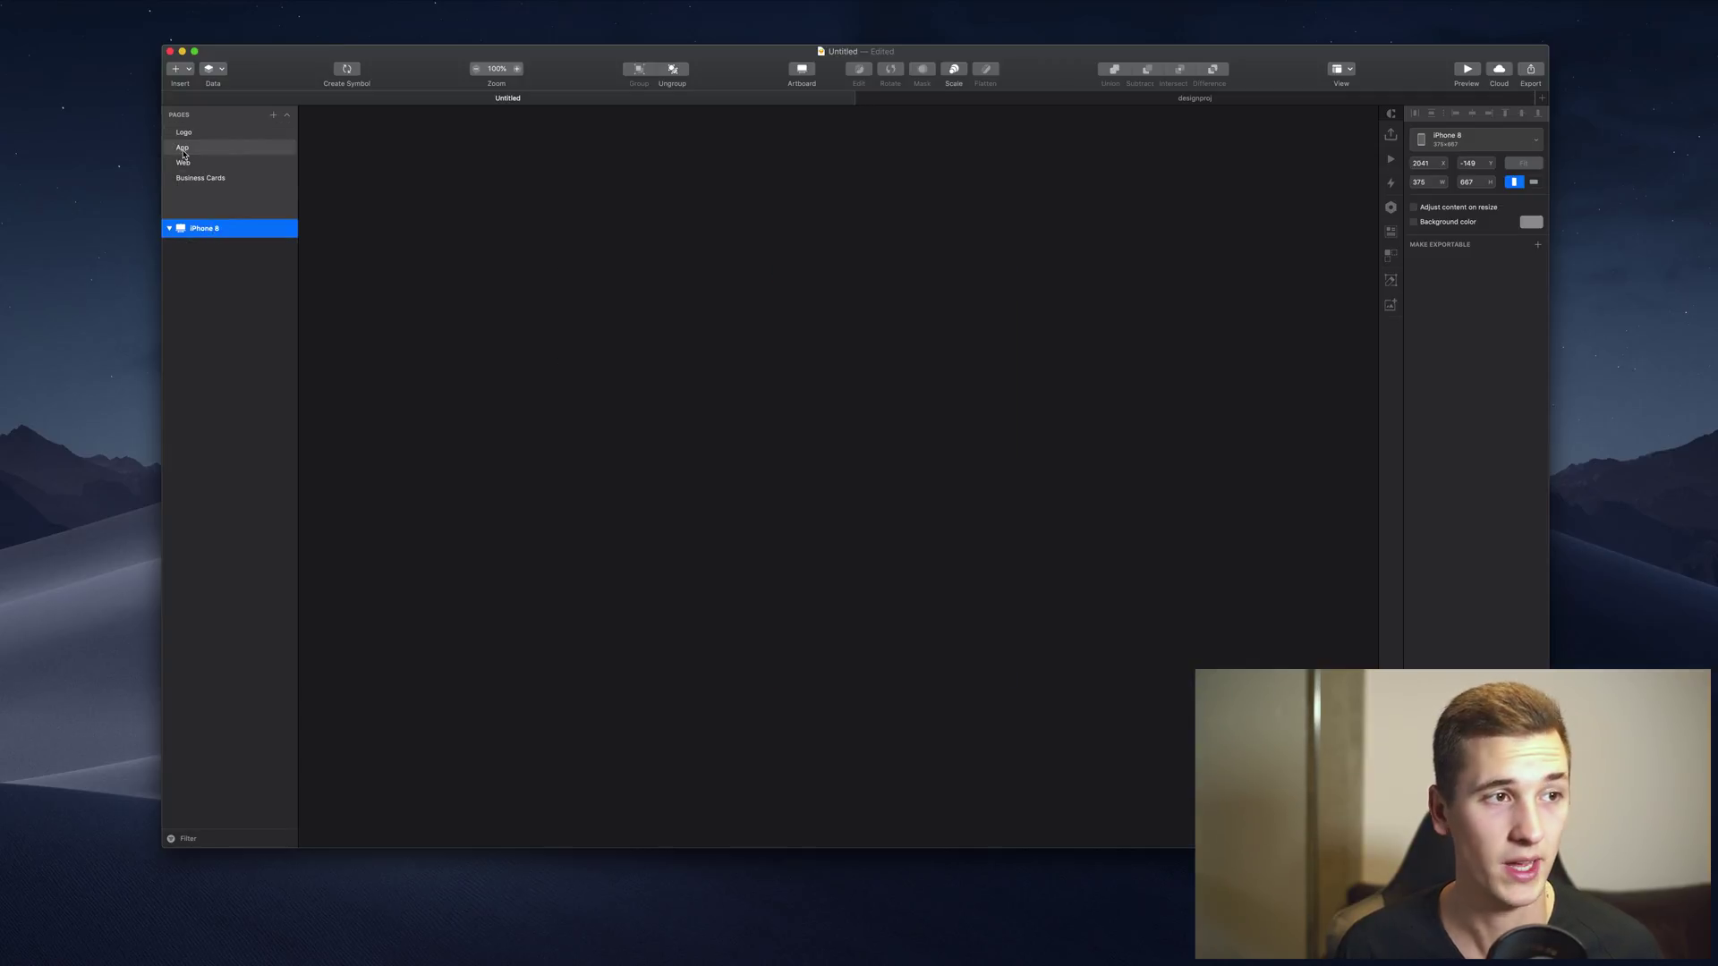
{"action": "left_click", "coordinate": [182, 151]}
{"action": "left_click", "coordinate": [233, 235]}
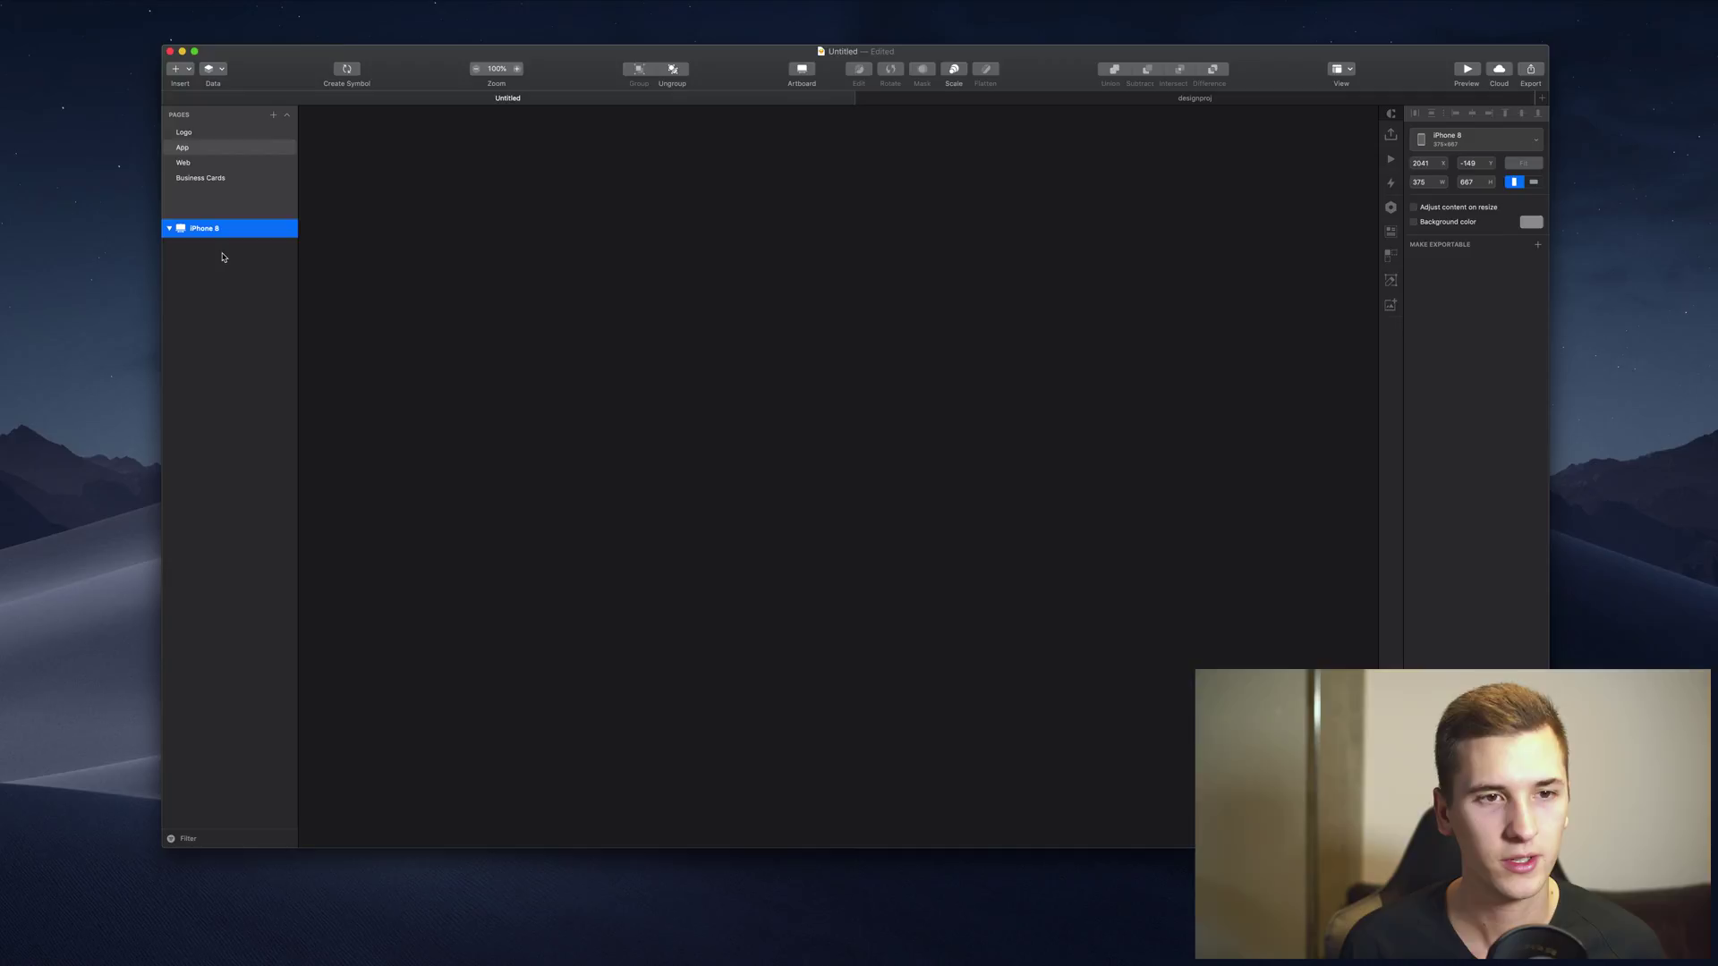
Set the iPhone 8 artboard's position on the App page to X 0 and Y 0
{"action": "scroll", "coordinate": [747, 378], "scroll_direction": "down", "scroll_amount": 6}
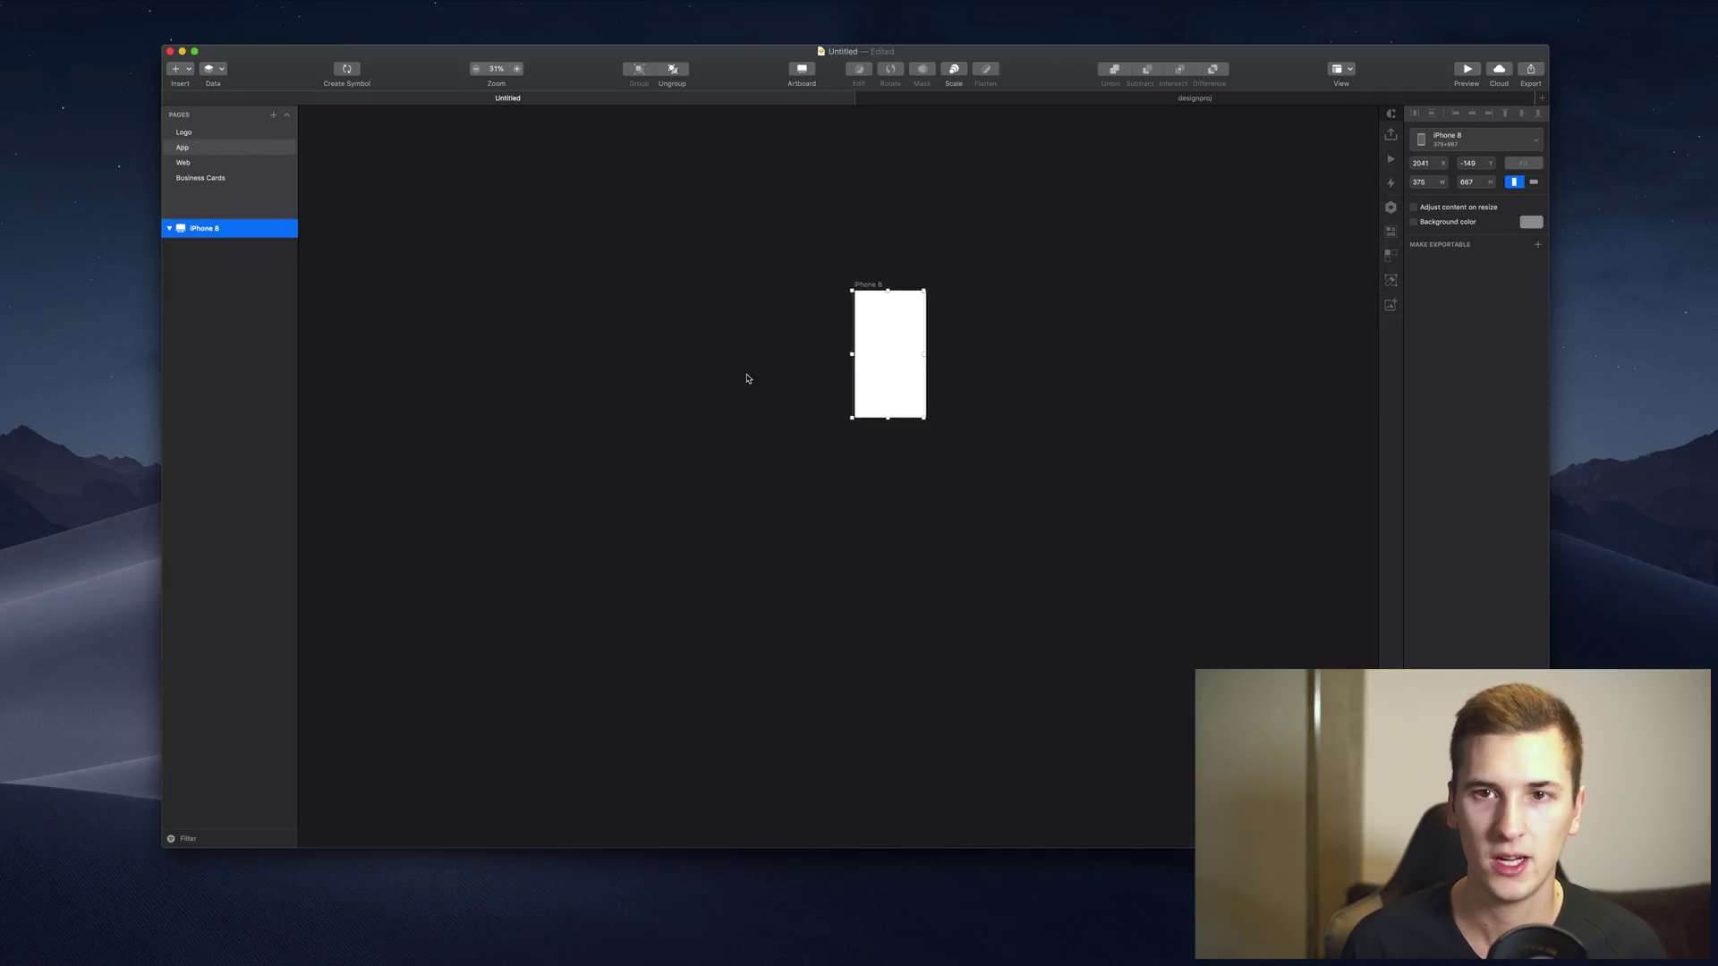
{"action": "key", "text": "super+2"}
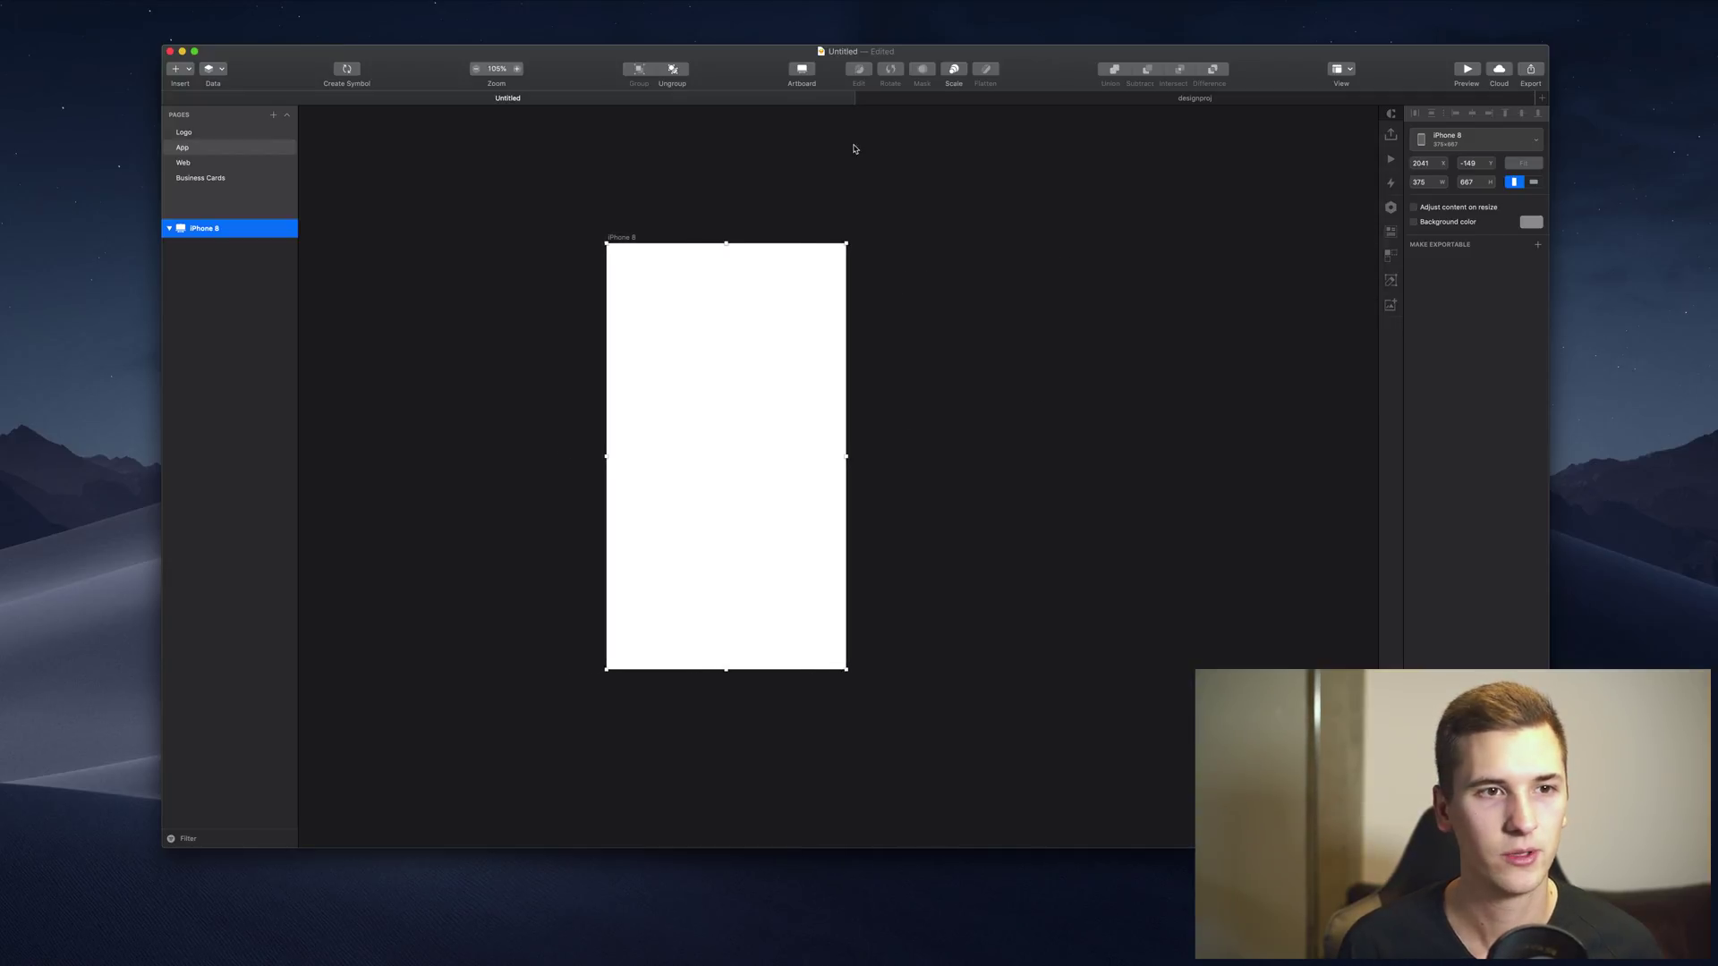
{"action": "left_click", "coordinate": [1428, 162]}
{"action": "type", "text": "0"}
{"action": "key", "text": "Tab"}
{"action": "type", "text": "0"}
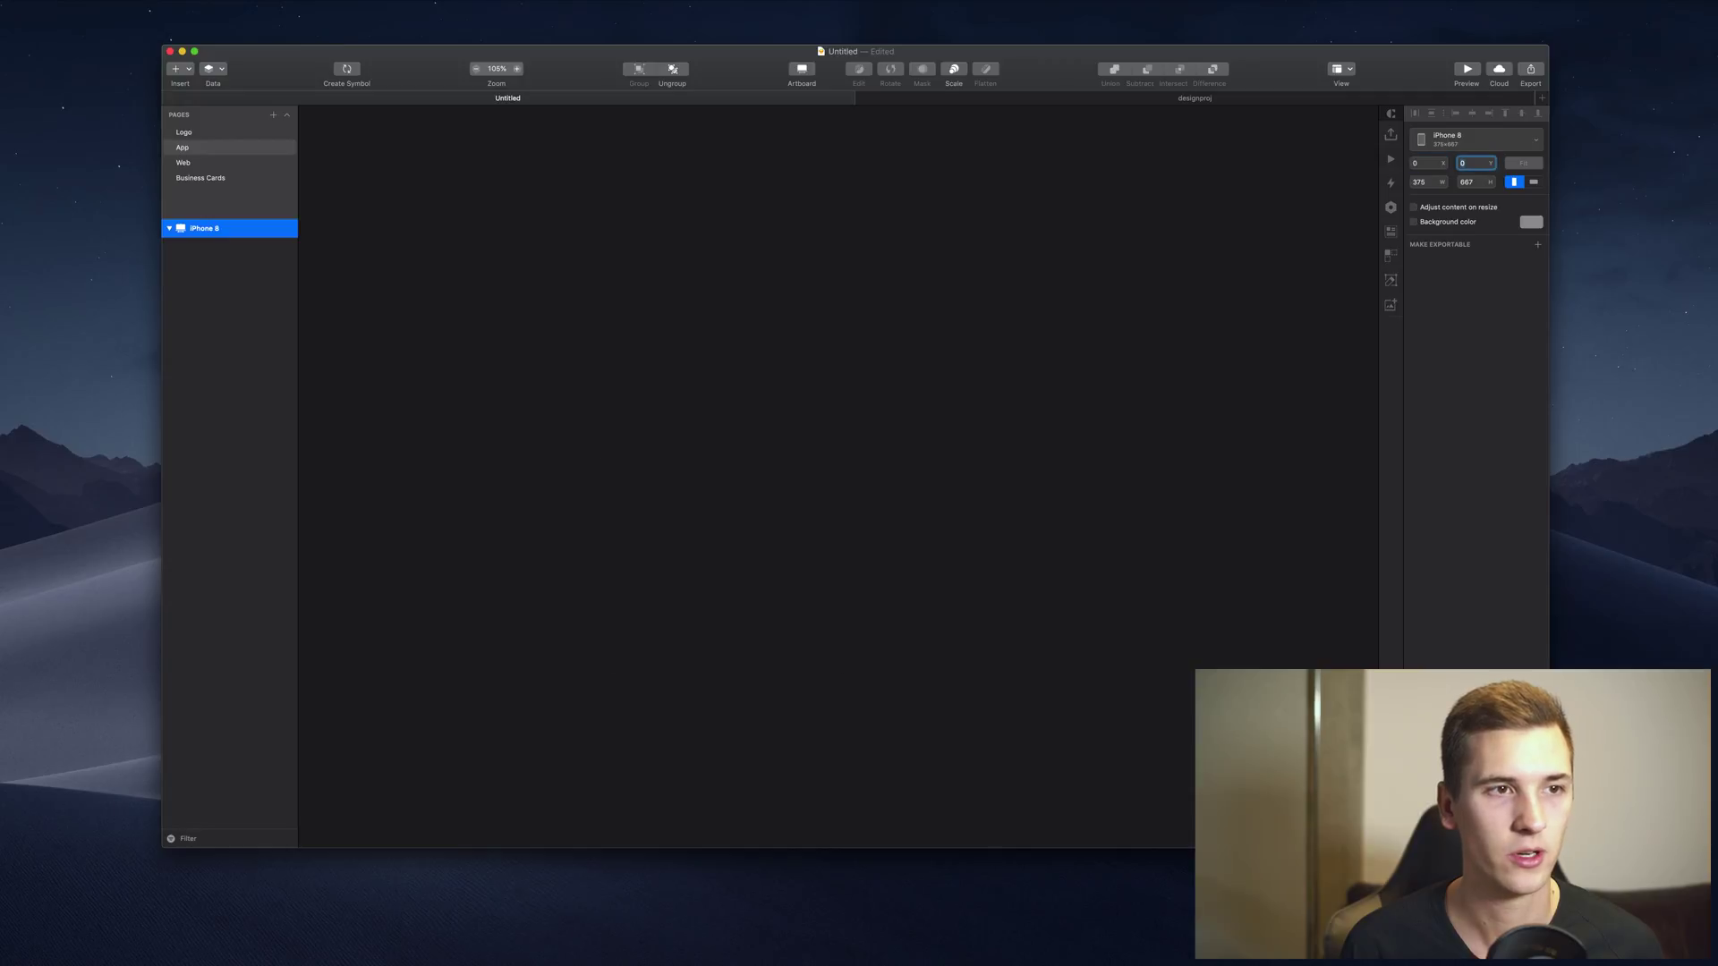
{"action": "key", "text": "super+1"}
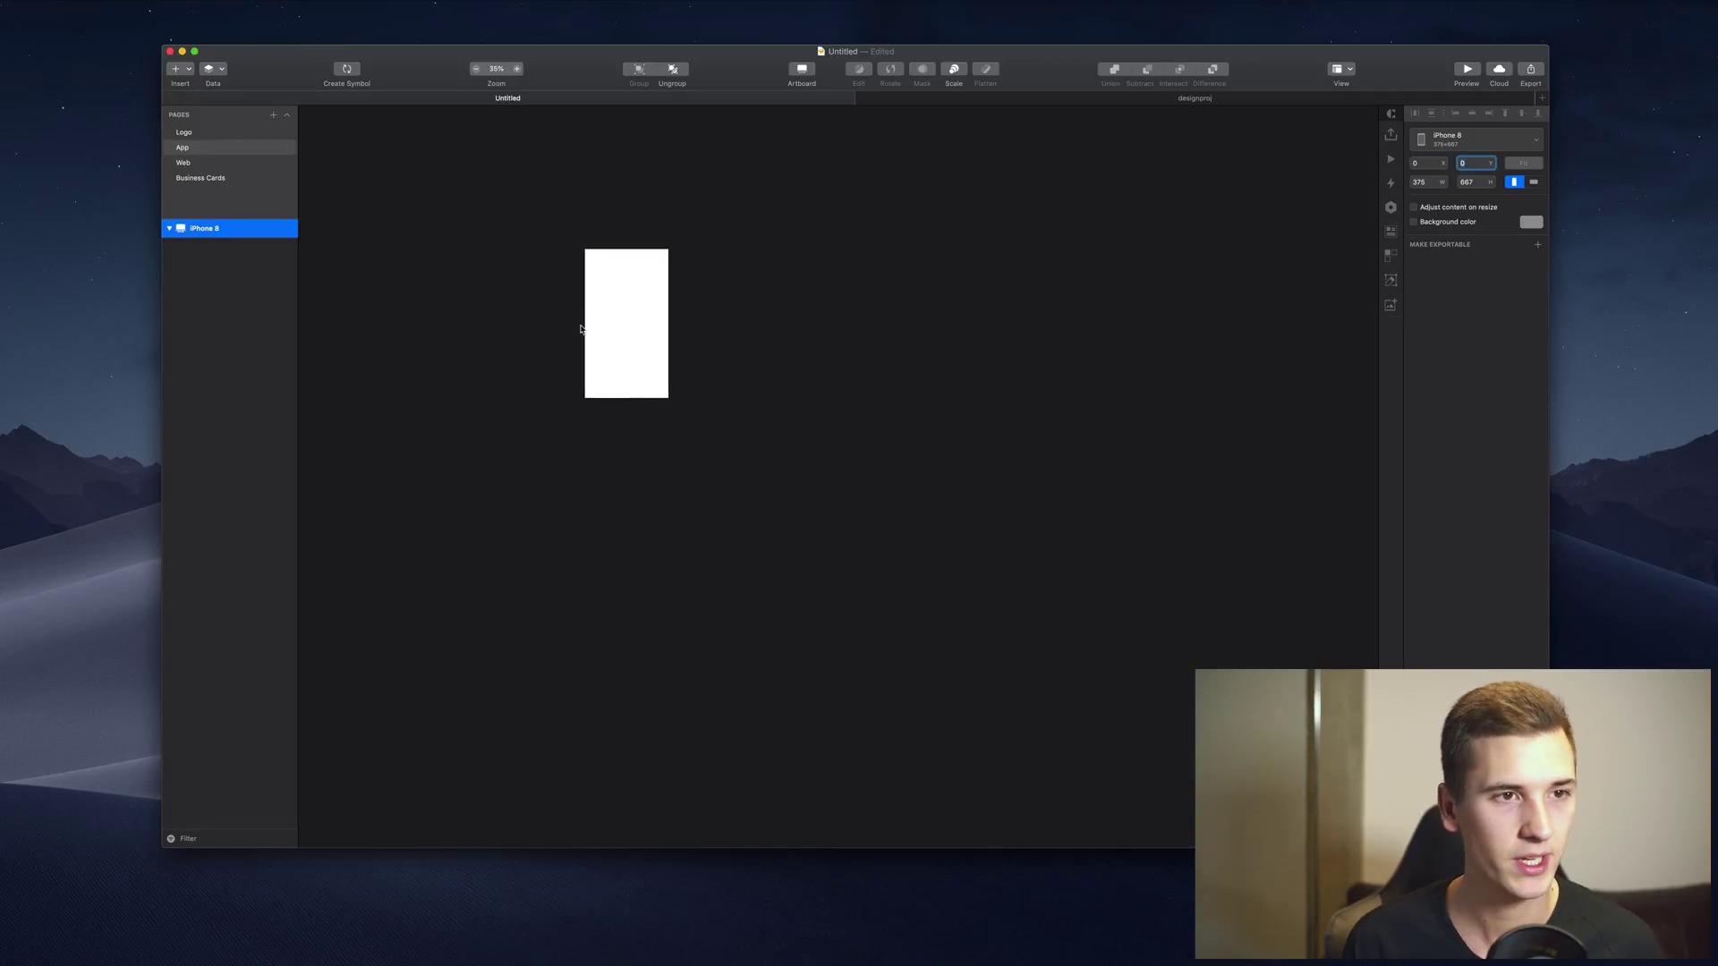
{"action": "scroll", "coordinate": [580, 329], "scroll_direction": "up", "scroll_amount": 3}
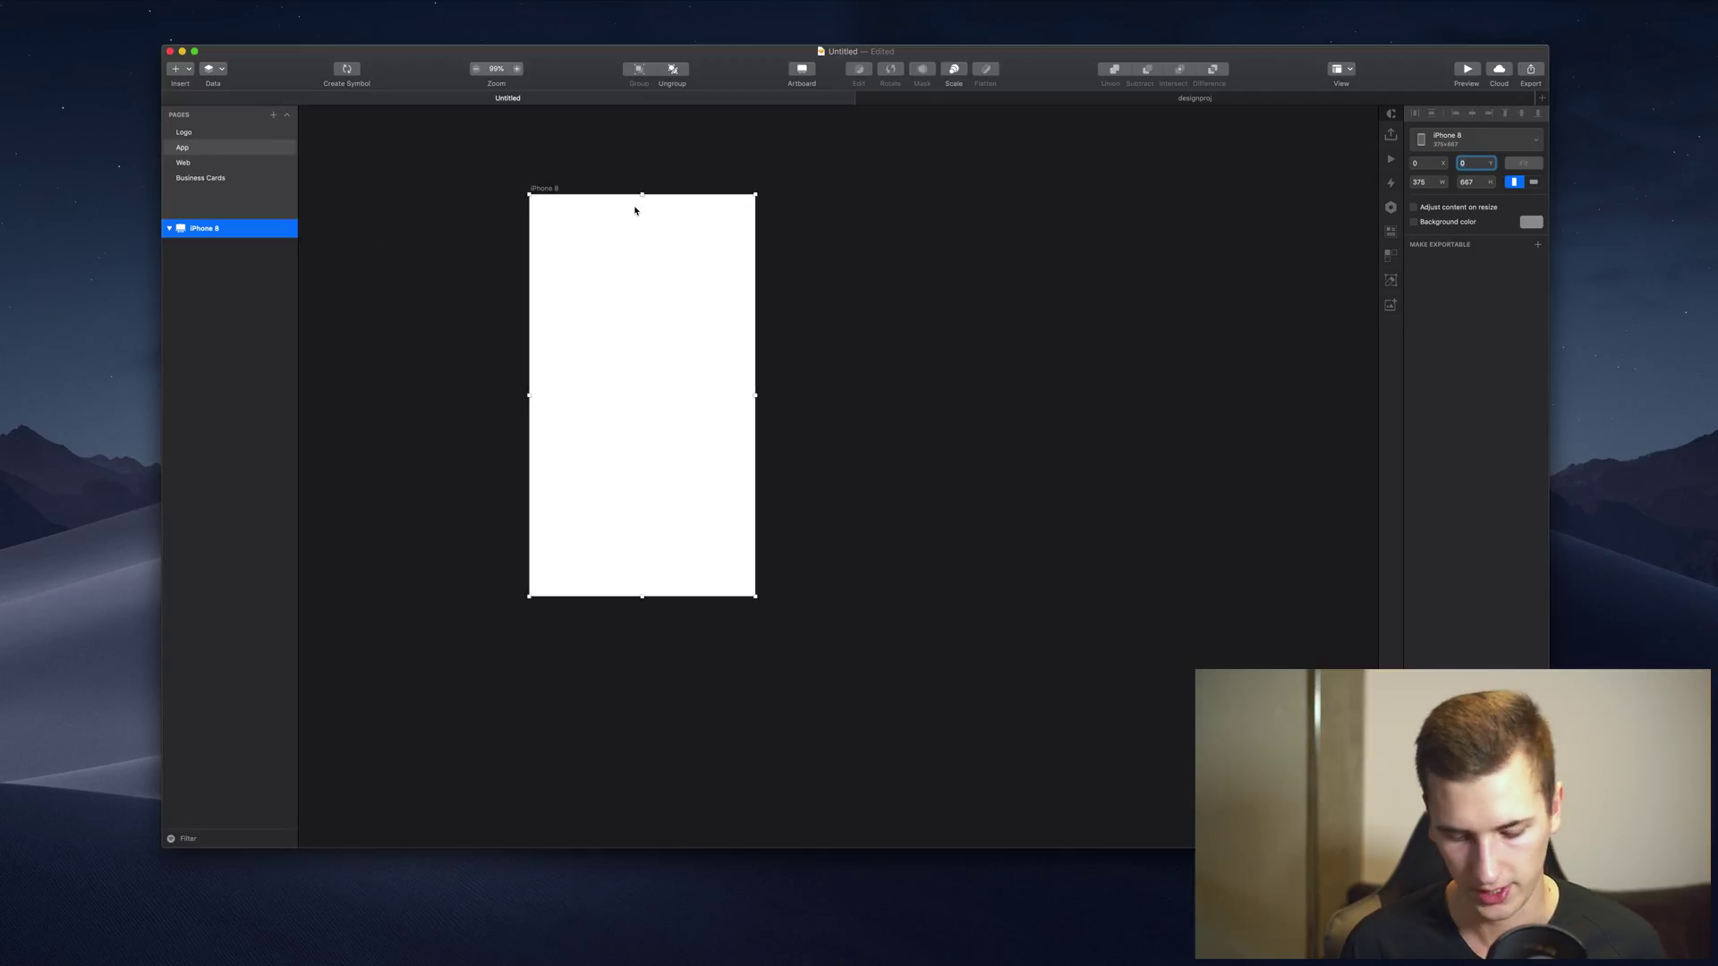
{"action": "key", "text": "Return"}
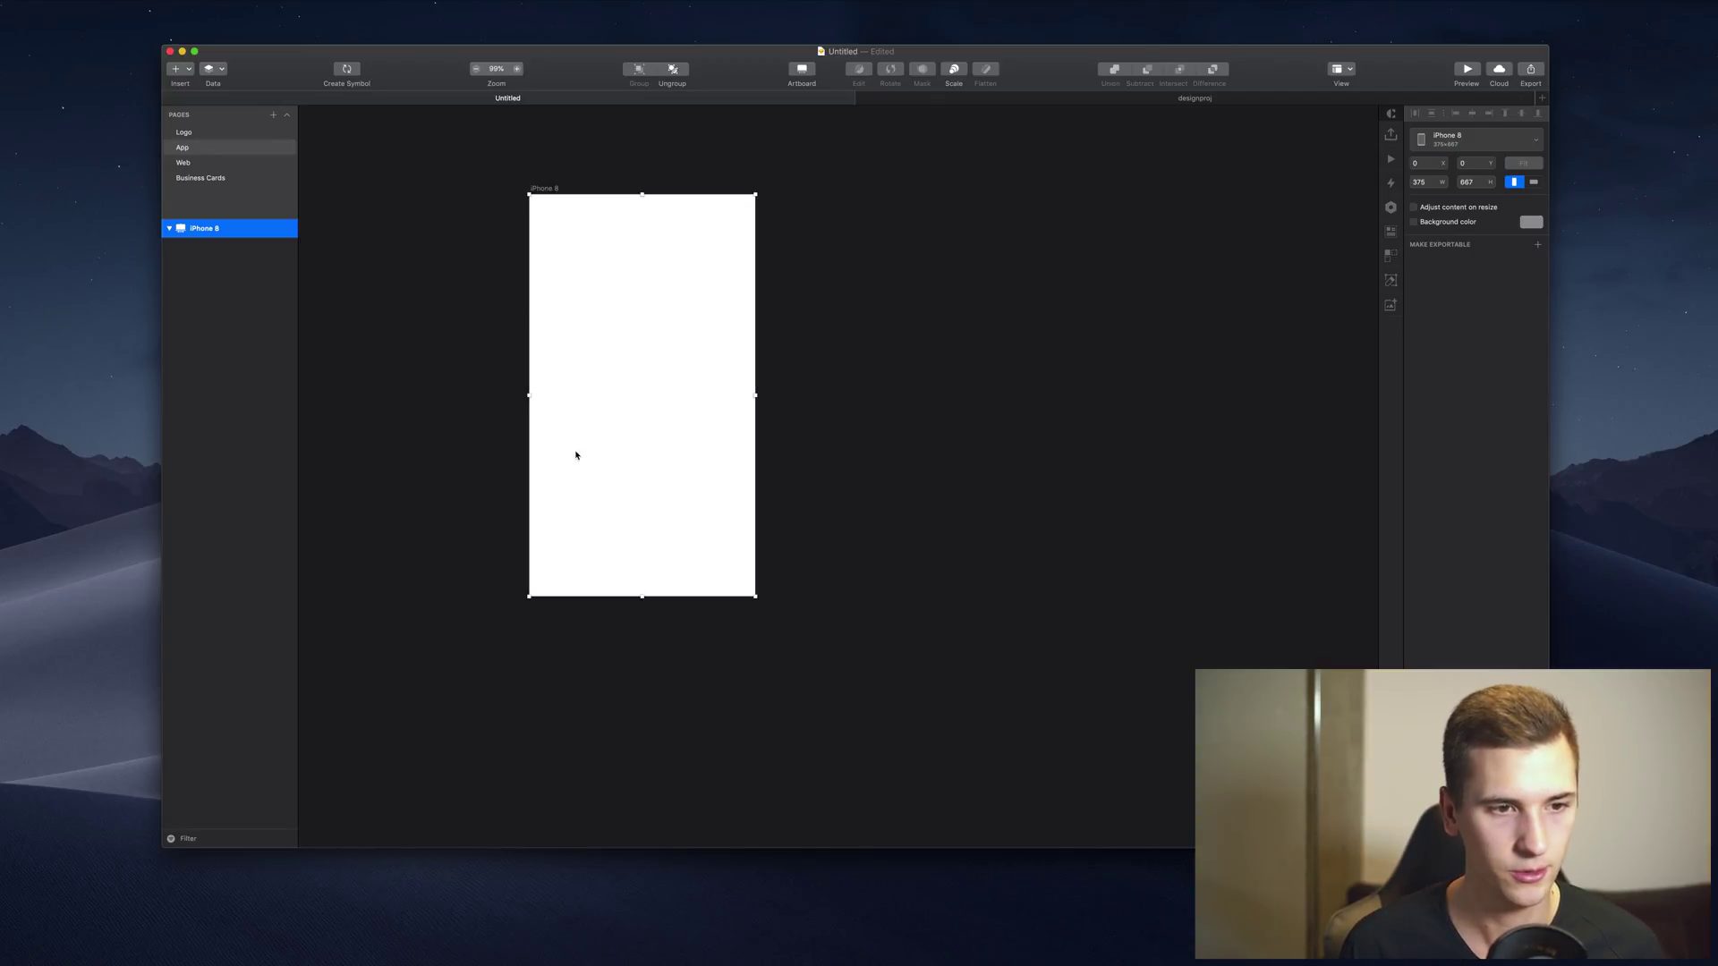
Draw a borderless rectangle about 309 × 74 near the iPhone 8 artboard's lower edge, with a corner radius of 10
{"action": "key", "text": "r"}
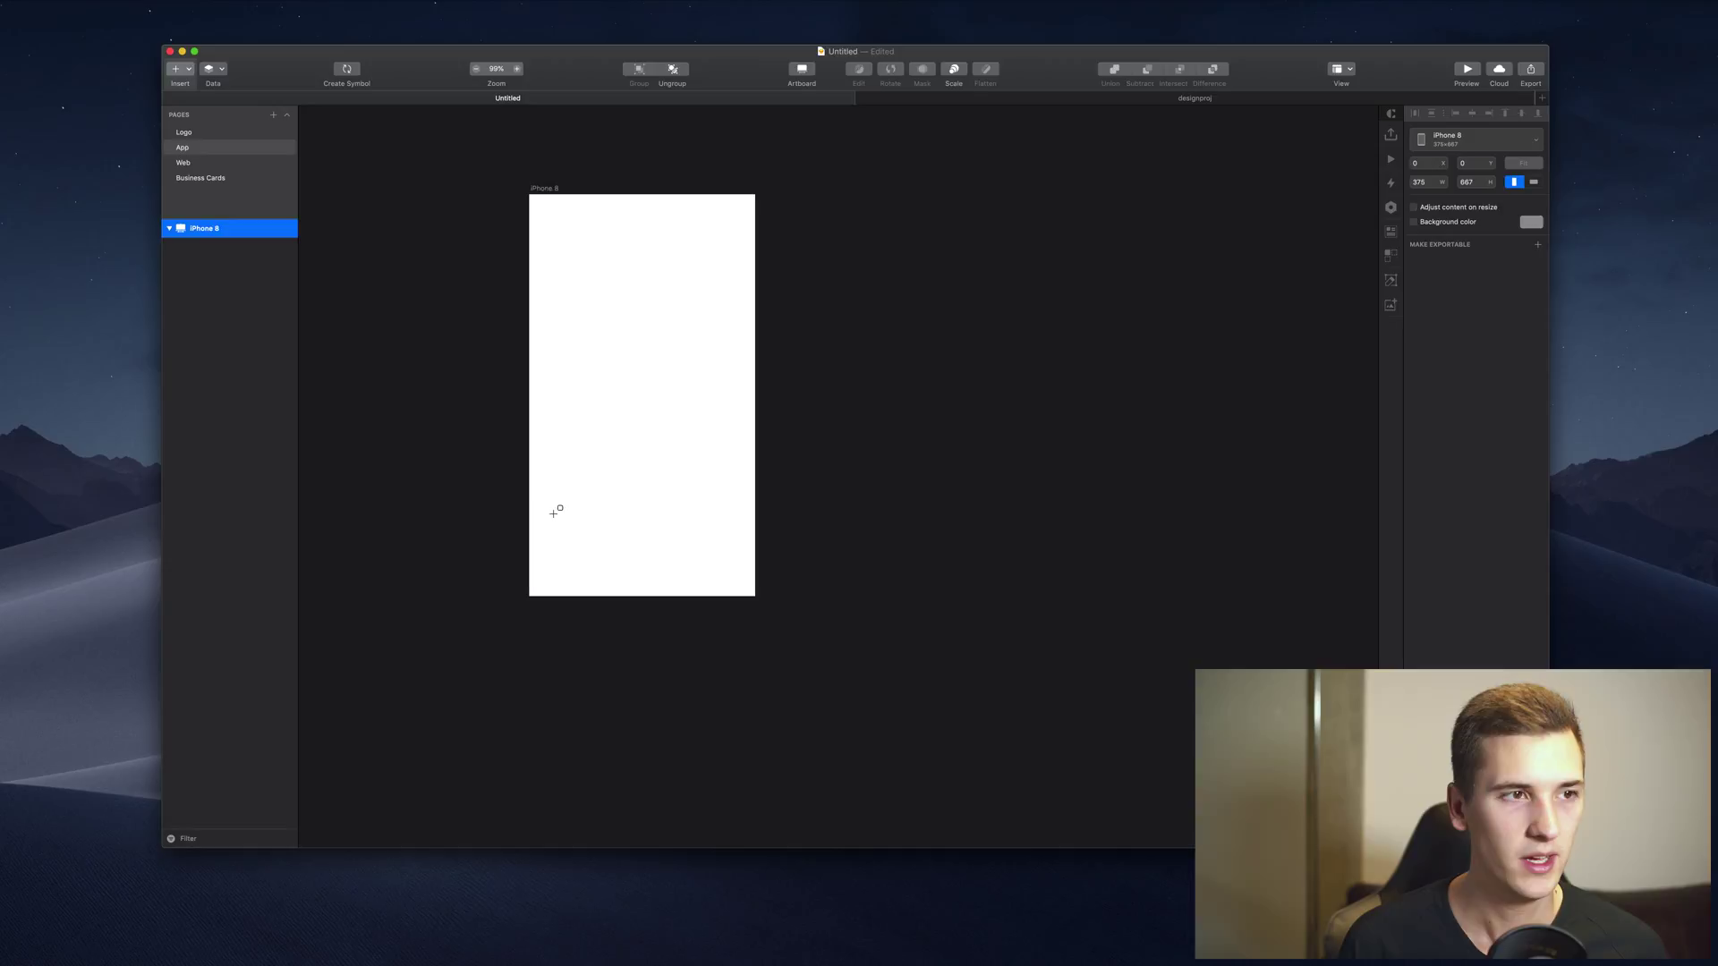
{"action": "left_click_drag", "start_coordinate": [548, 535], "coordinate": [736, 579]}
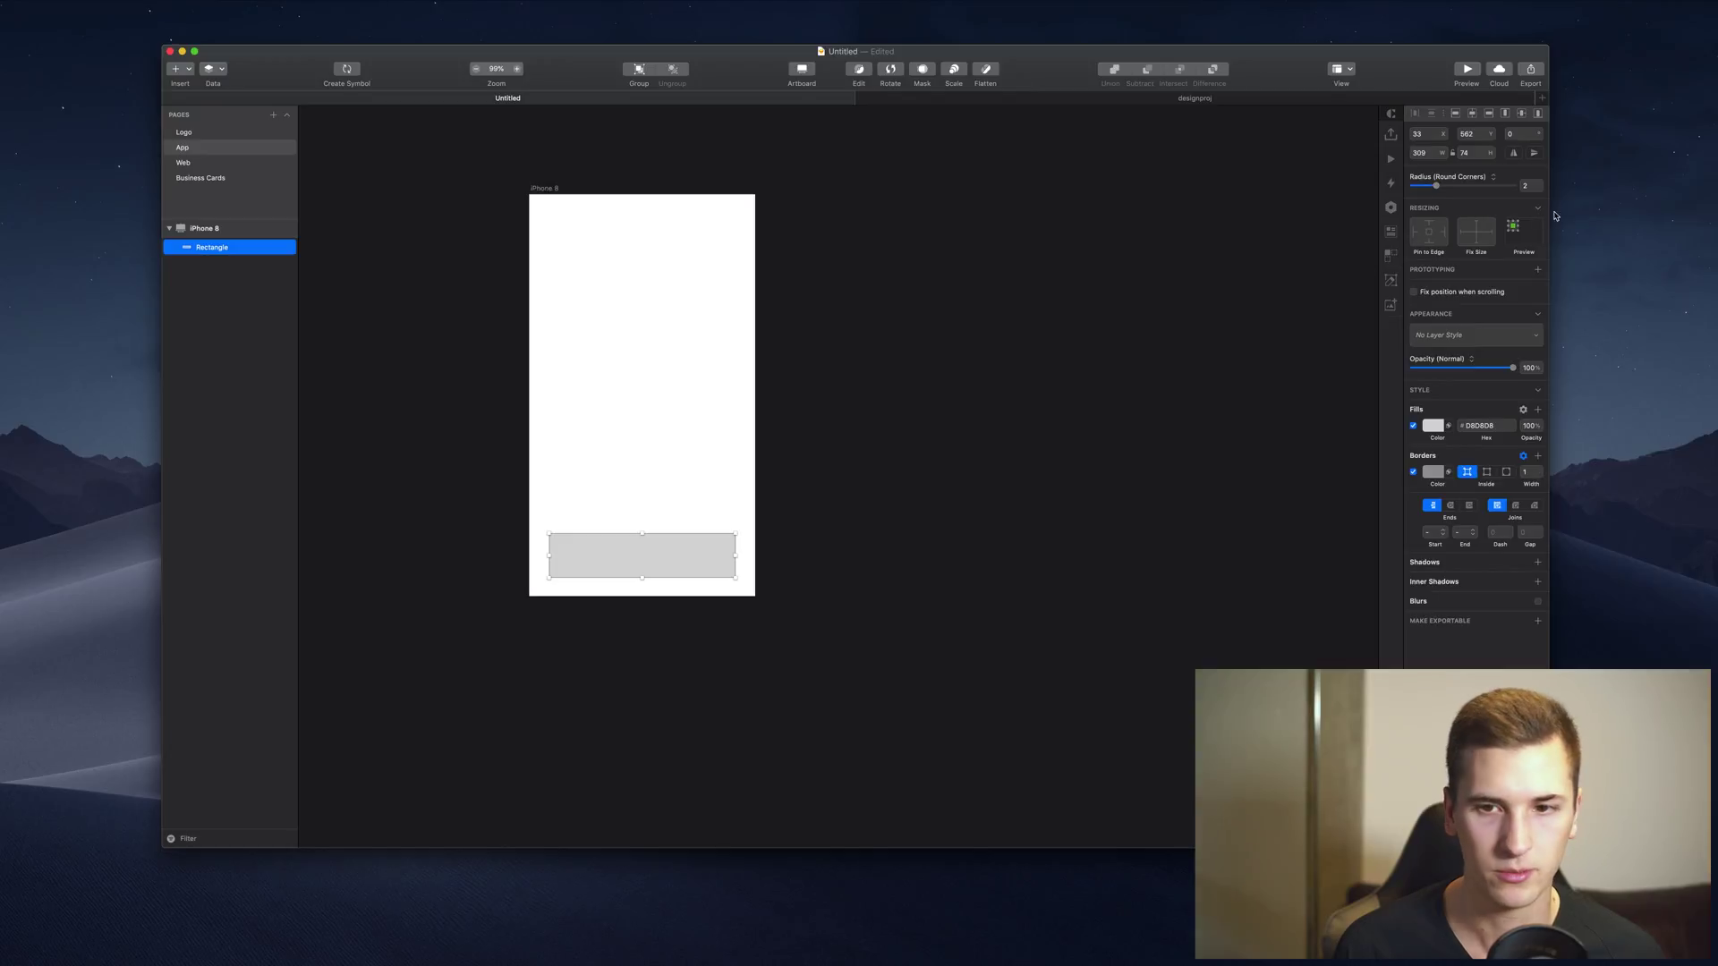
{"action": "left_click", "coordinate": [1527, 186]}
{"action": "key", "text": "Return"}
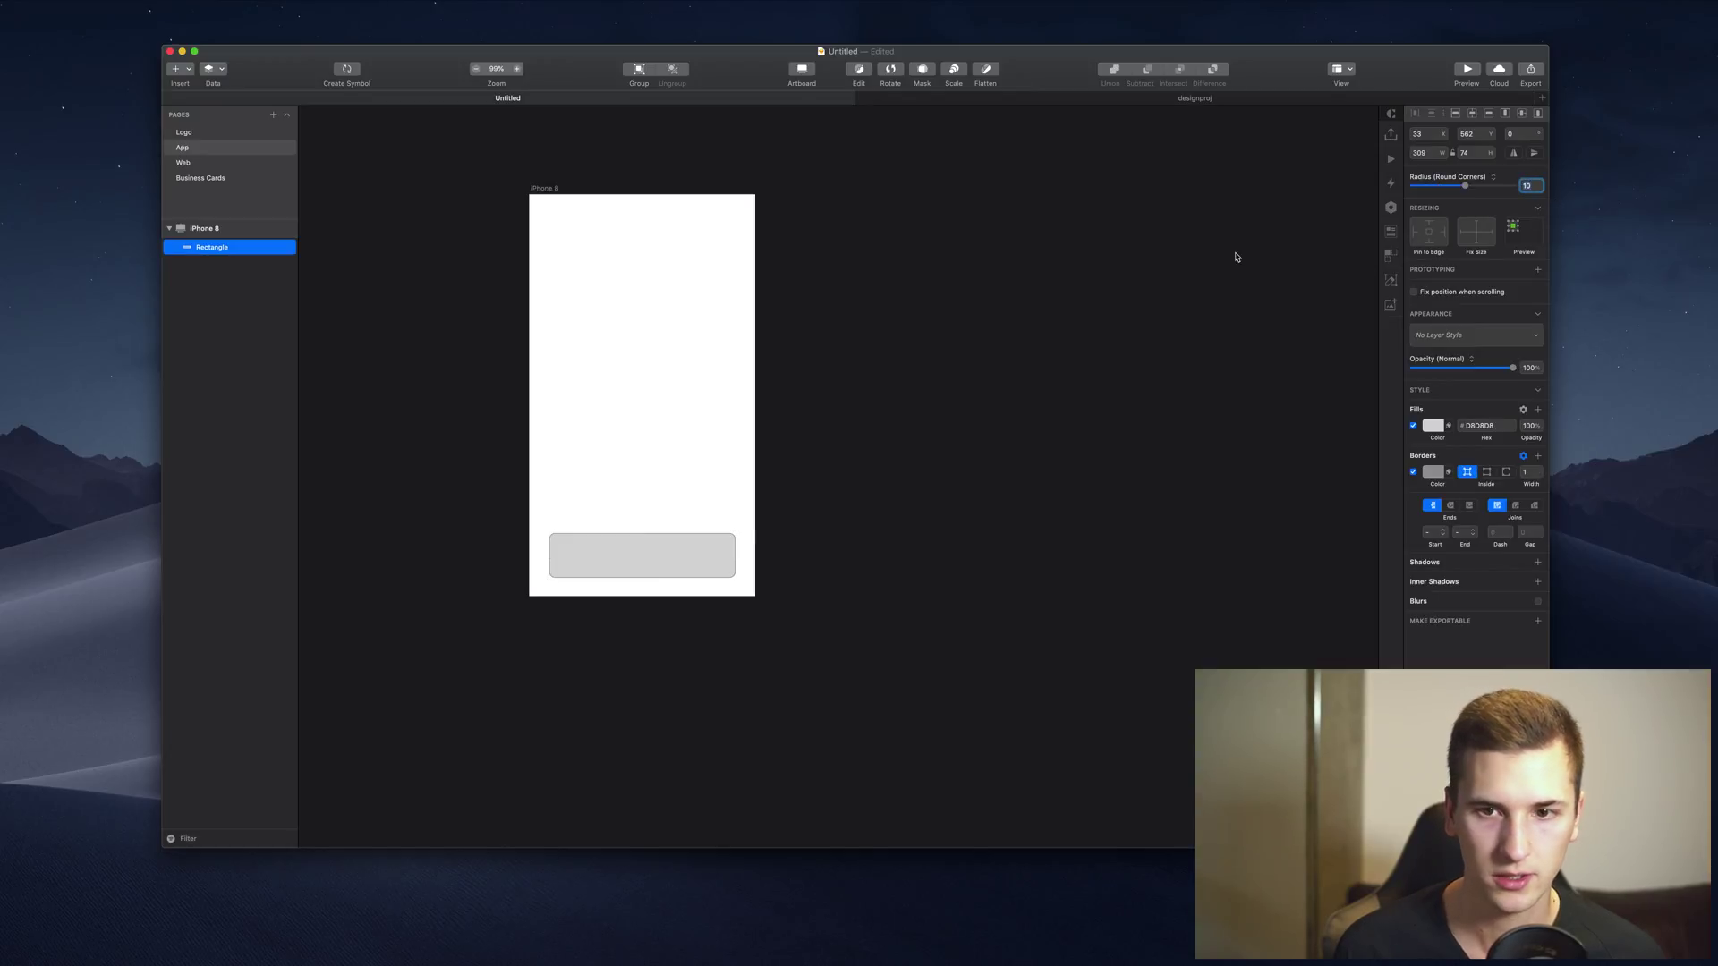
{"action": "left_click", "coordinate": [671, 548]}
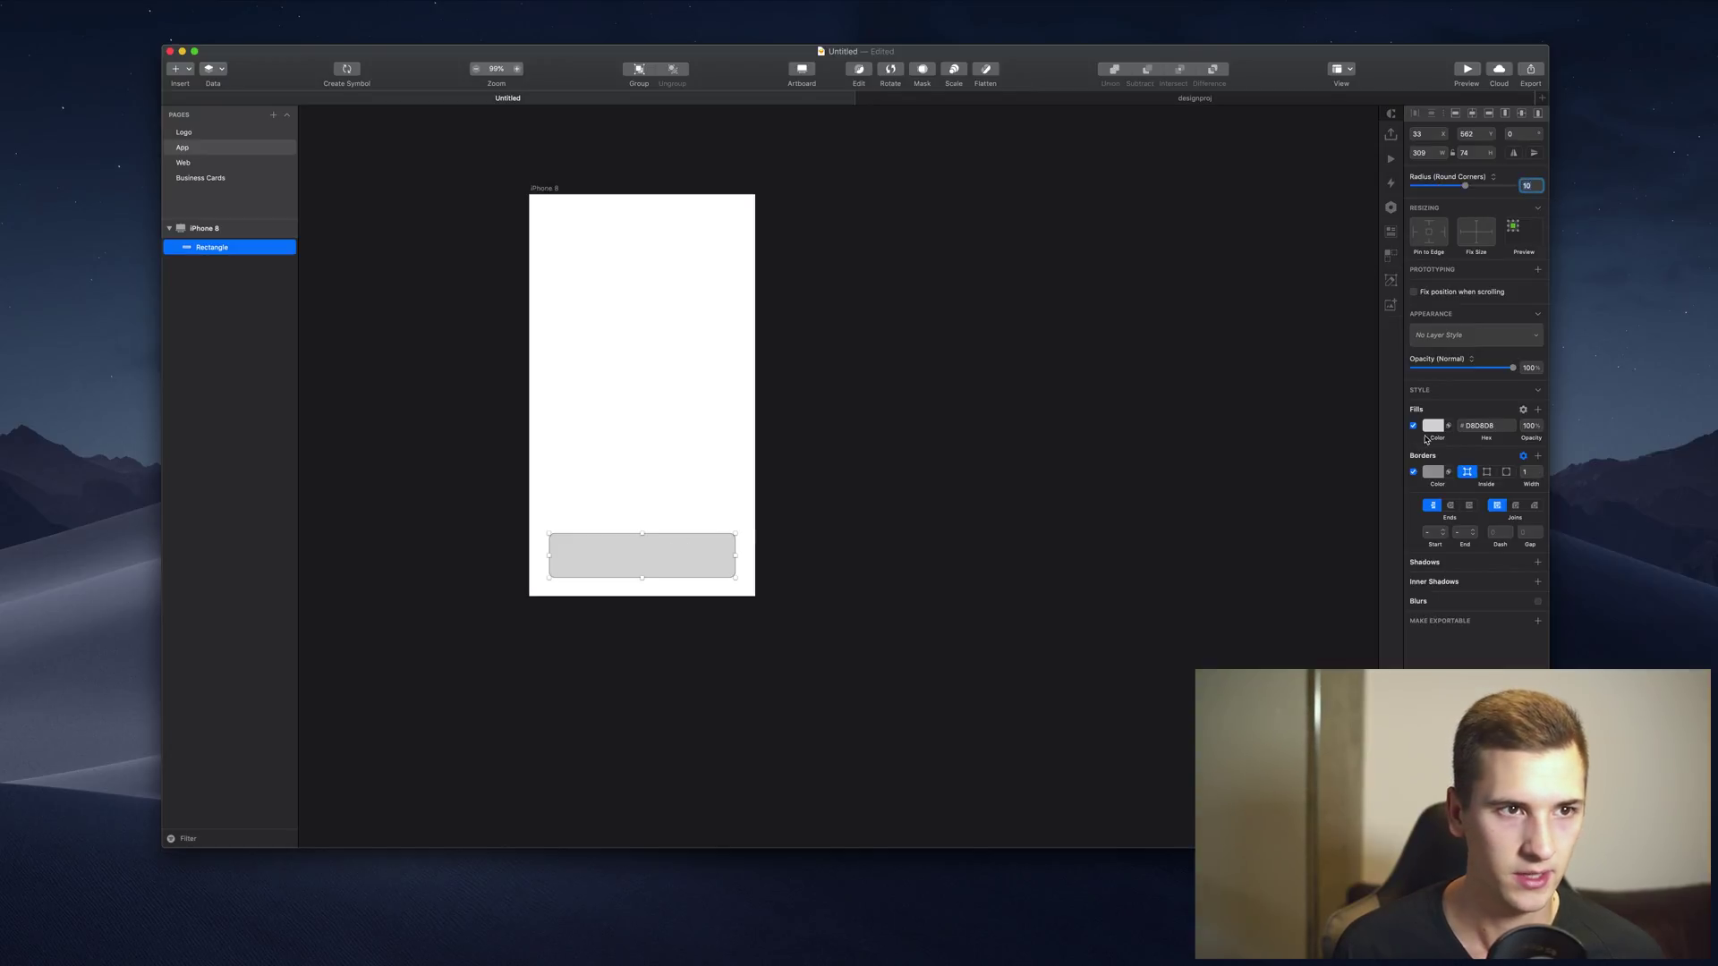
{"action": "left_click", "coordinate": [1413, 473]}
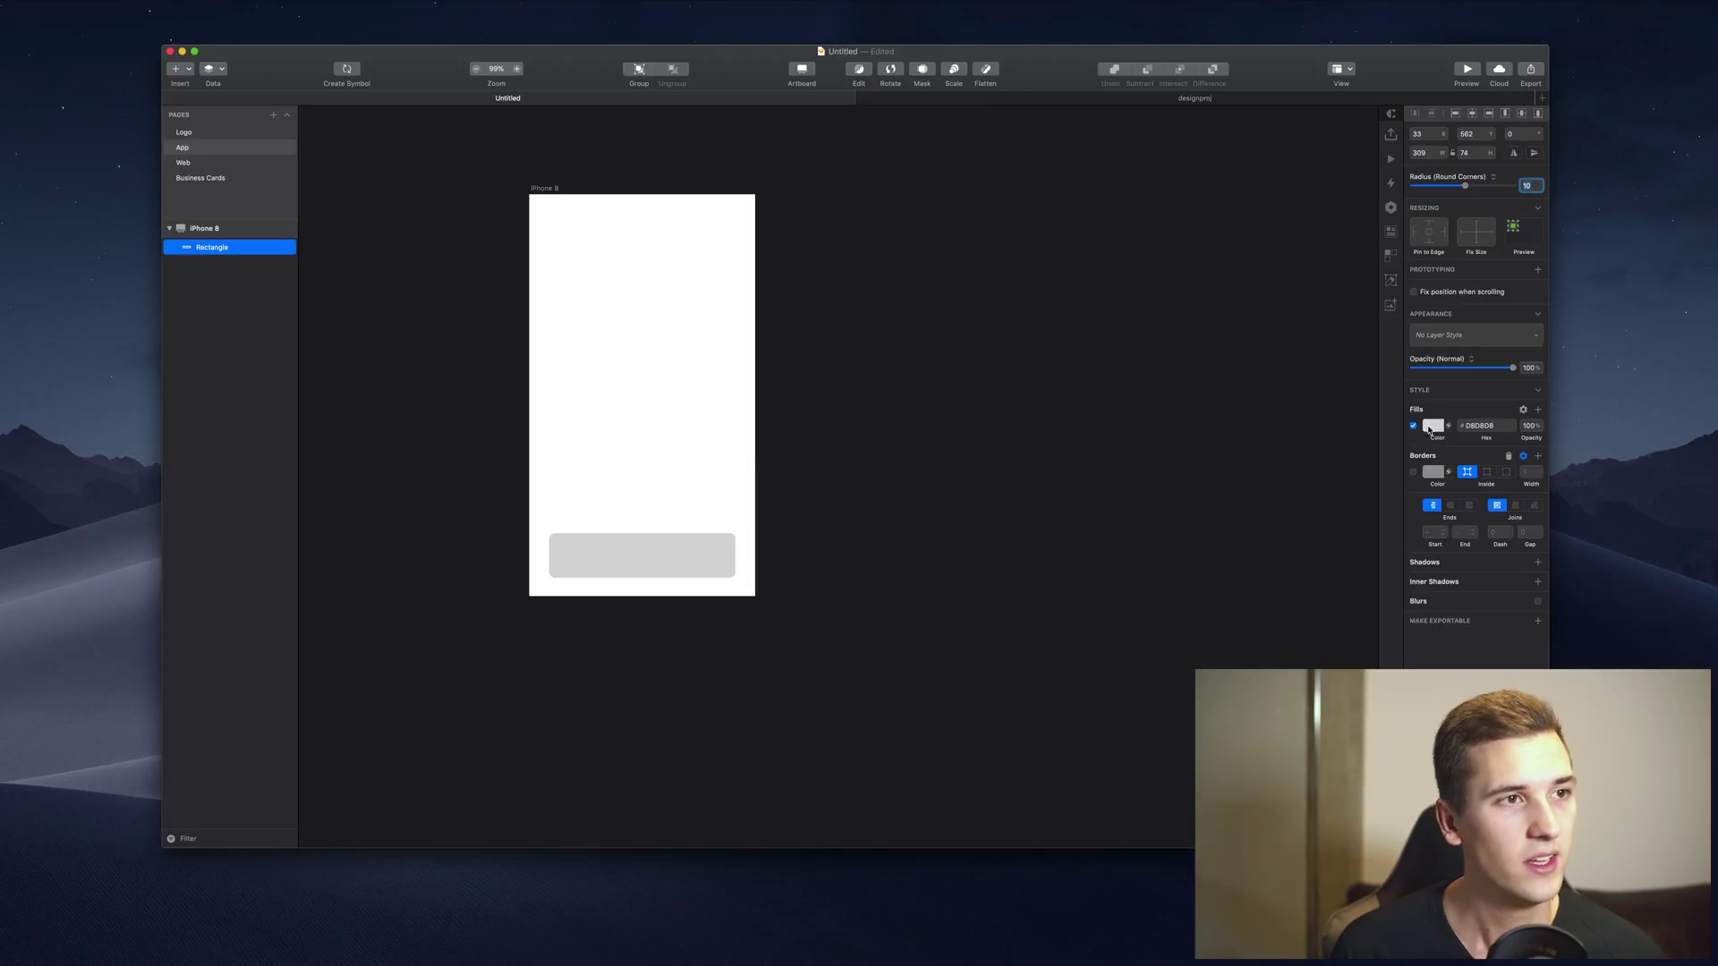
Insert the black status bar symbol from the iOS UI Design library near the top of the iPhone 8 artboard
{"action": "left_click", "coordinate": [530, 189]}
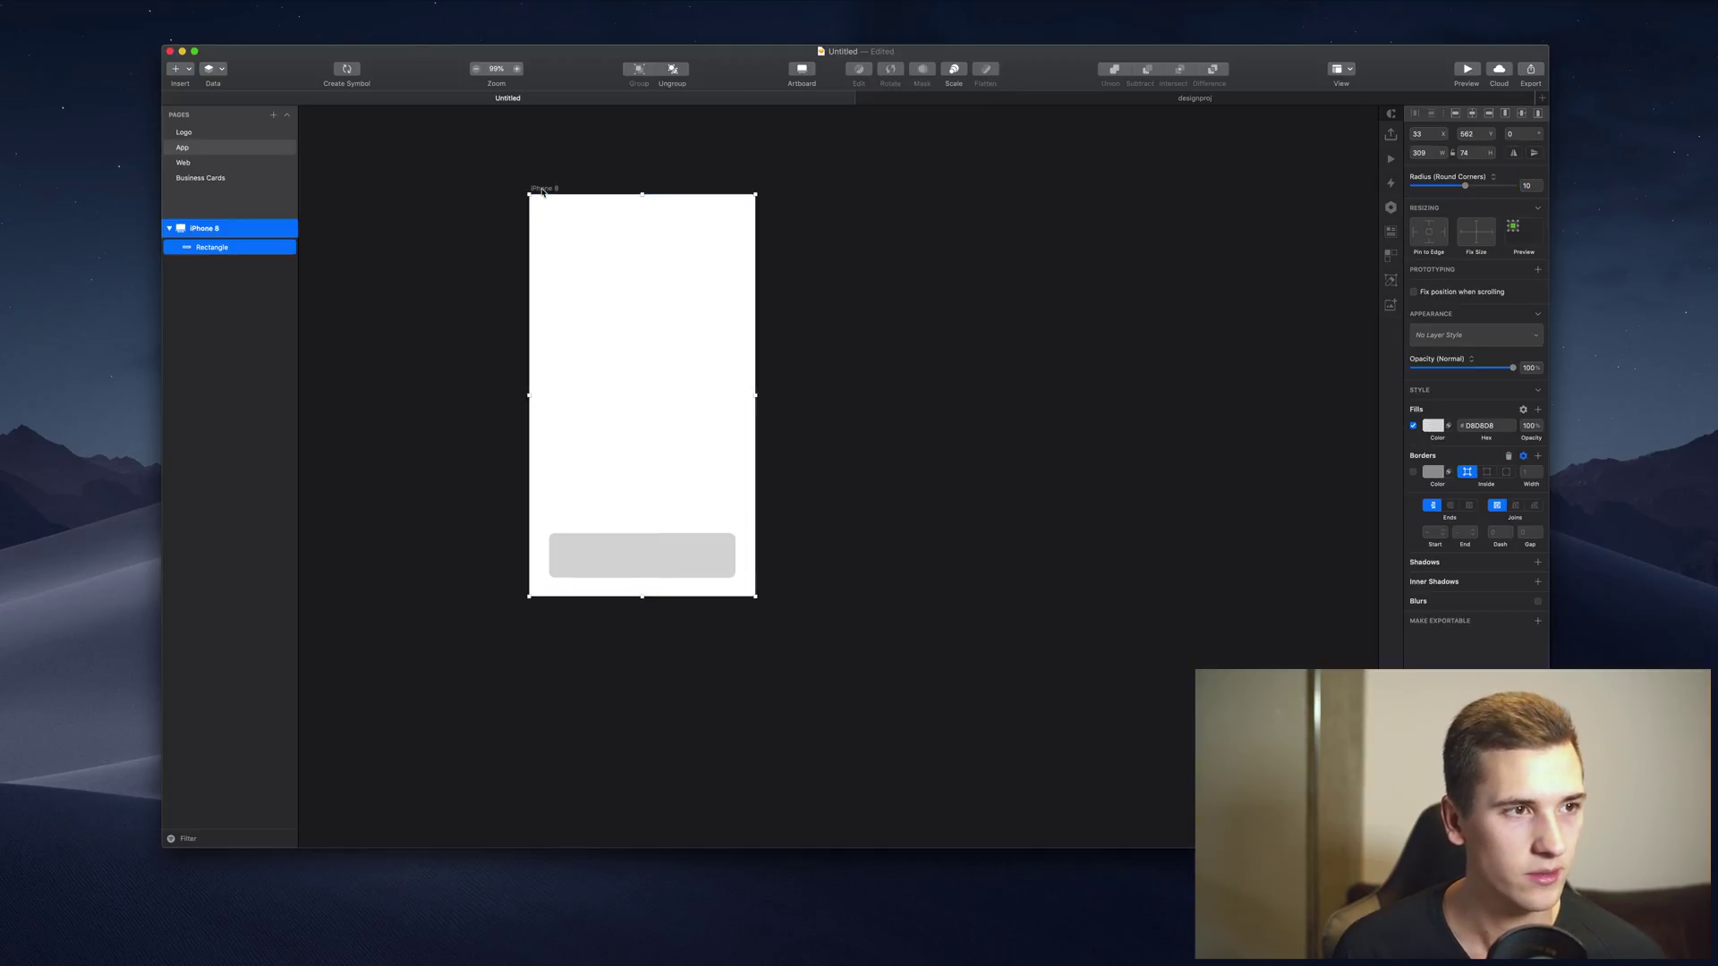
{"action": "left_click", "coordinate": [180, 70]}
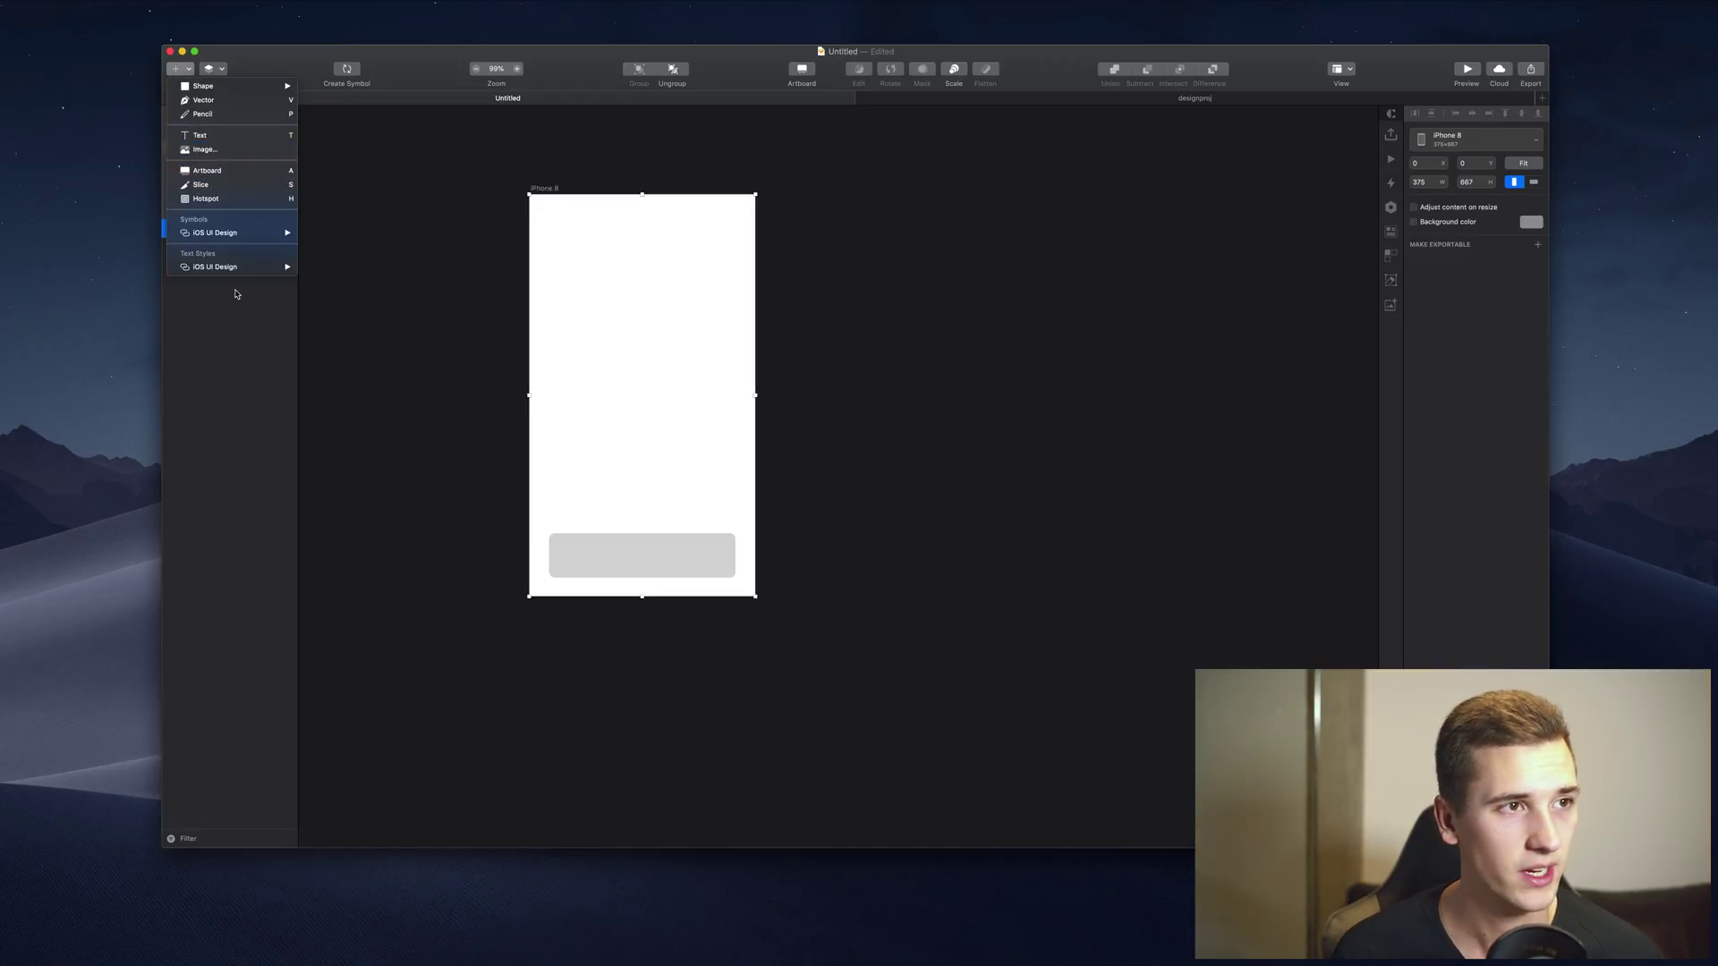
{"action": "left_click", "coordinate": [716, 364]}
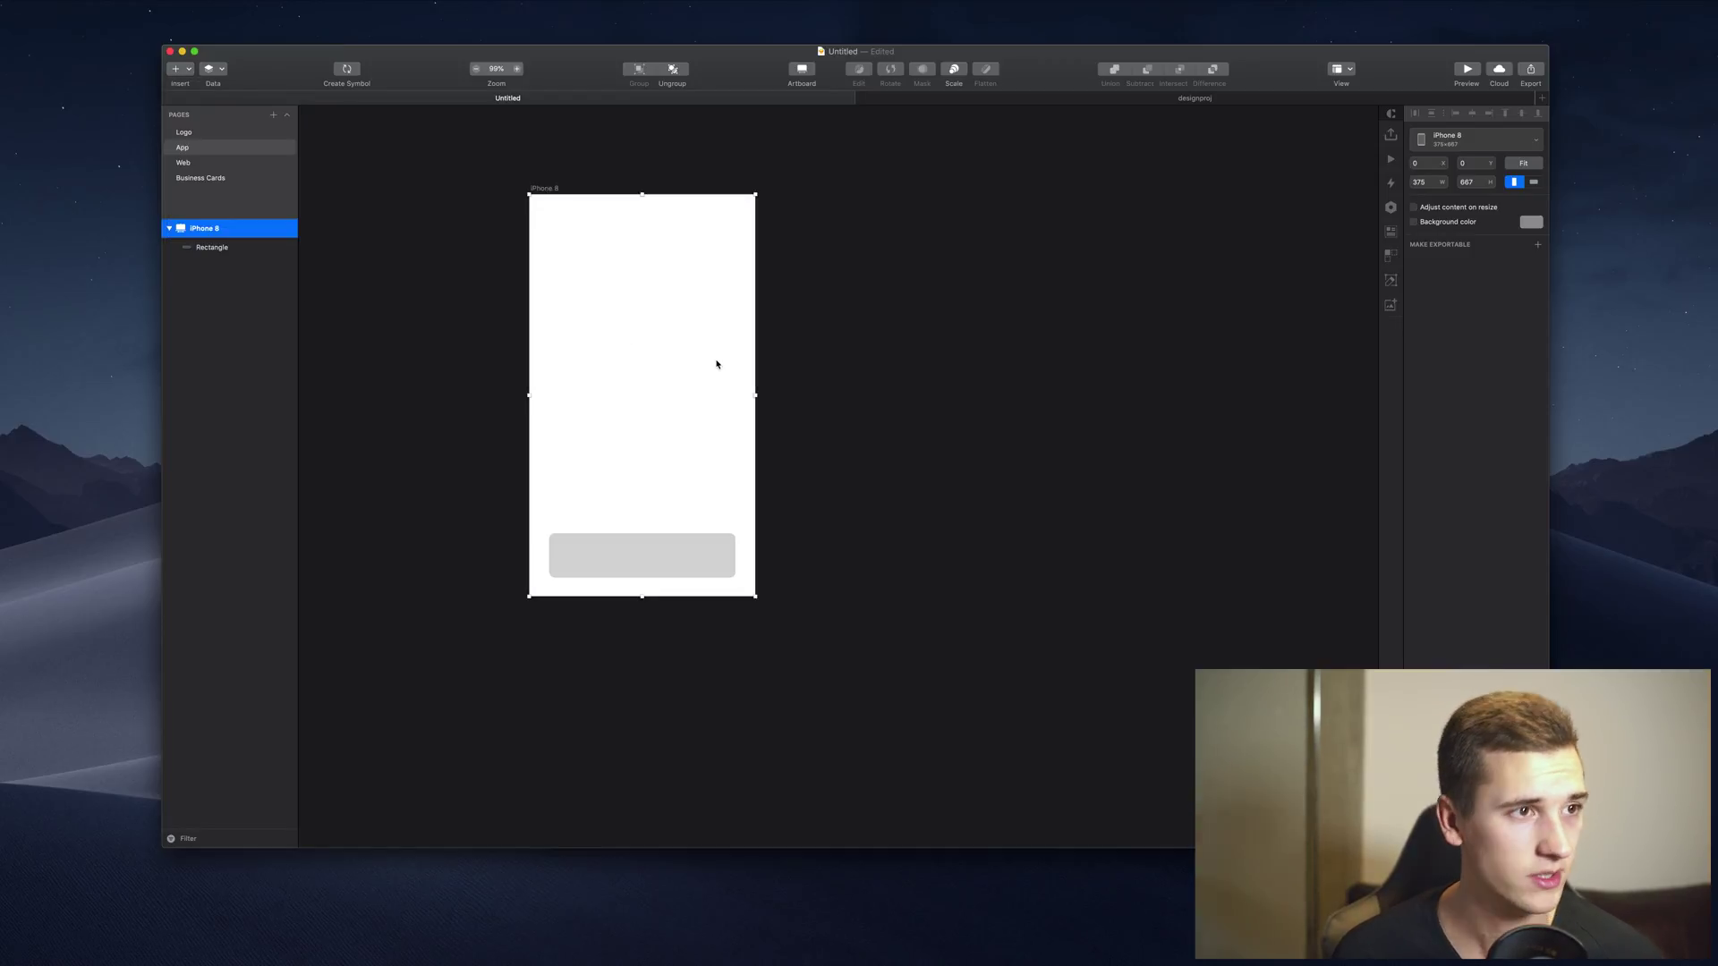
{"action": "left_click", "coordinate": [180, 70]}
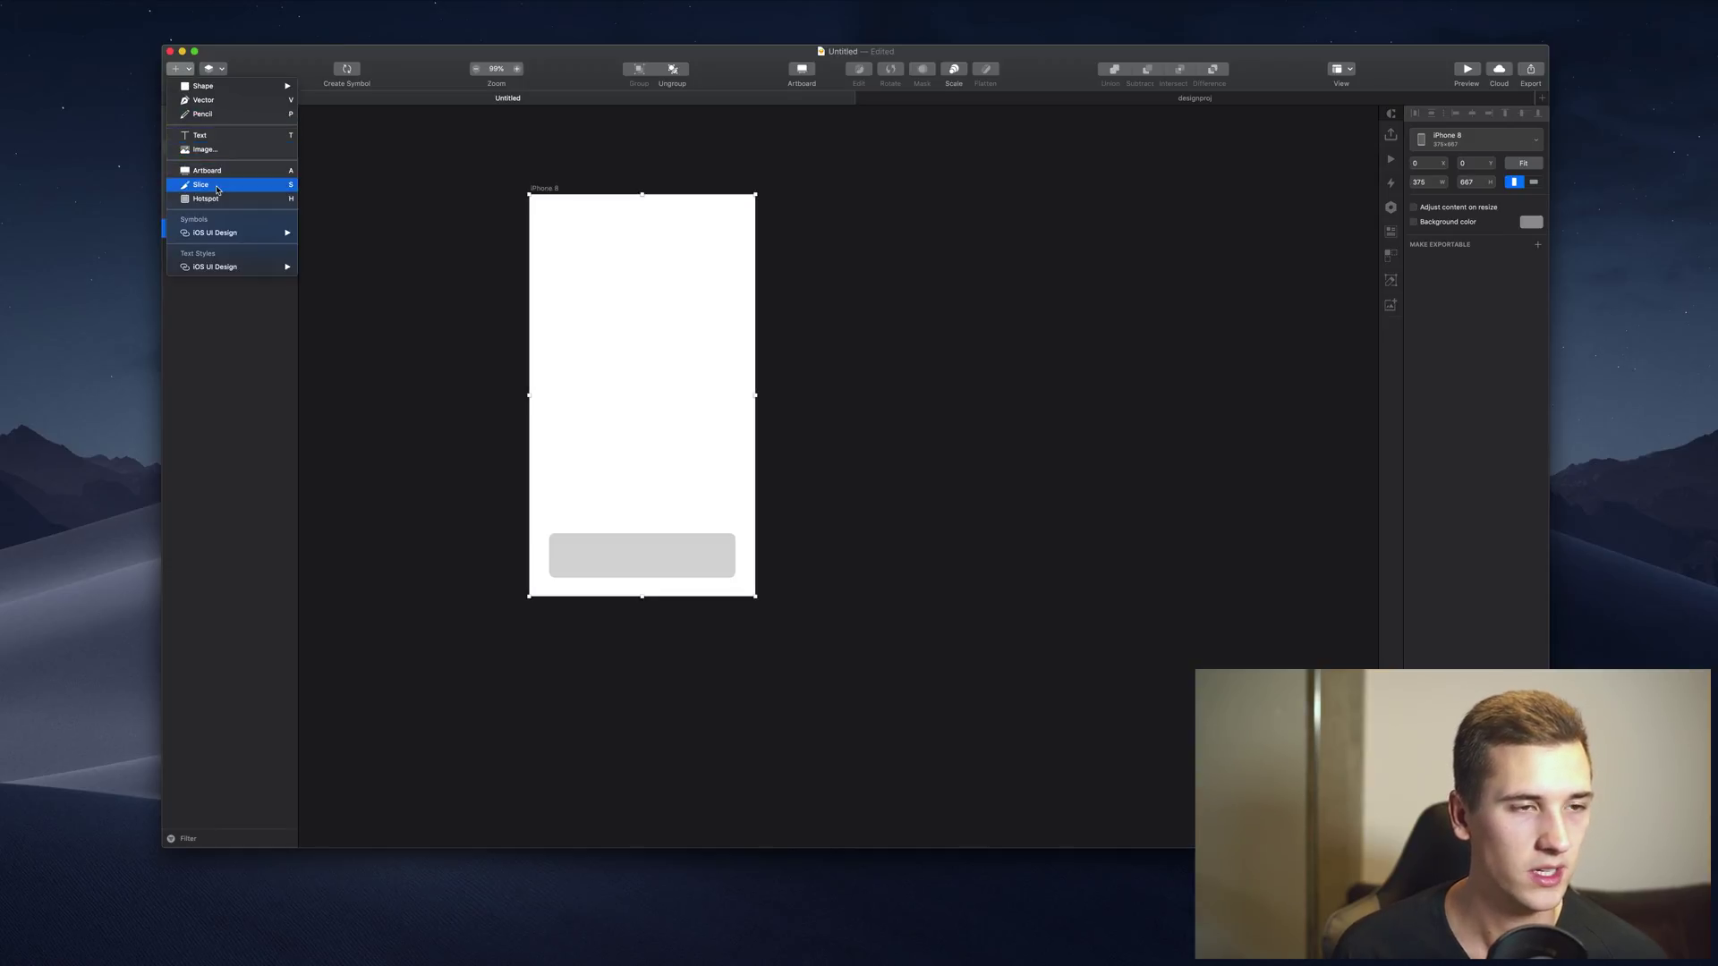
{"action": "mouse_move", "coordinate": [215, 236]}
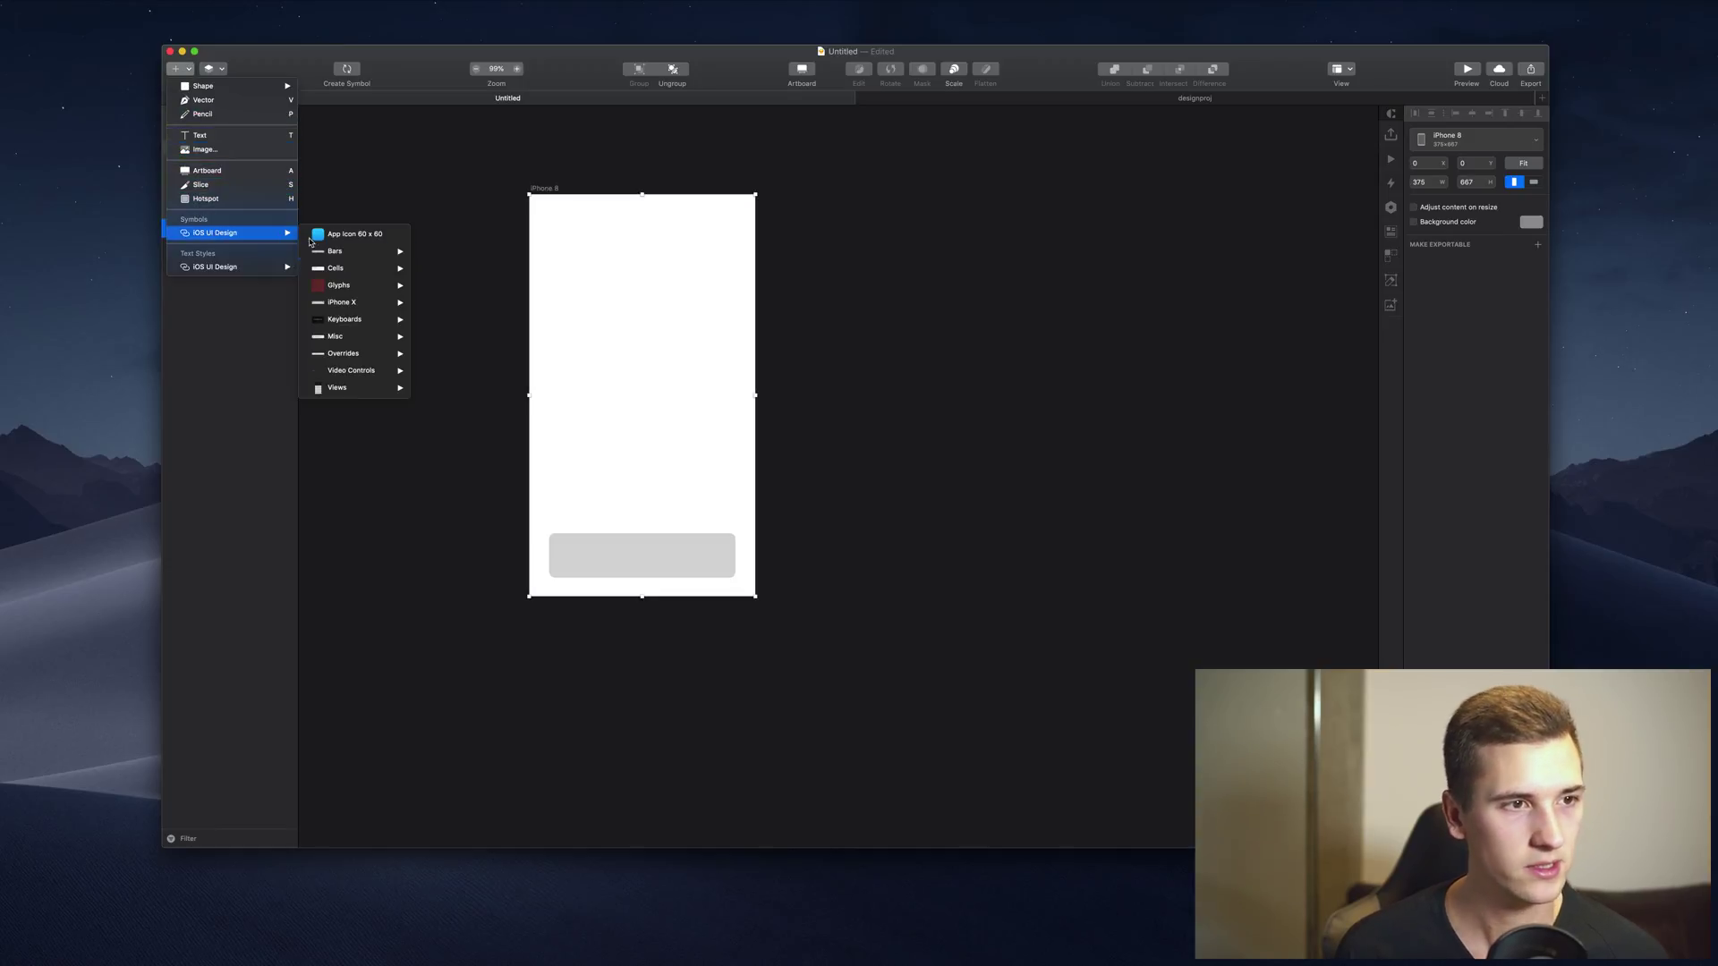
{"action": "mouse_move", "coordinate": [349, 308]}
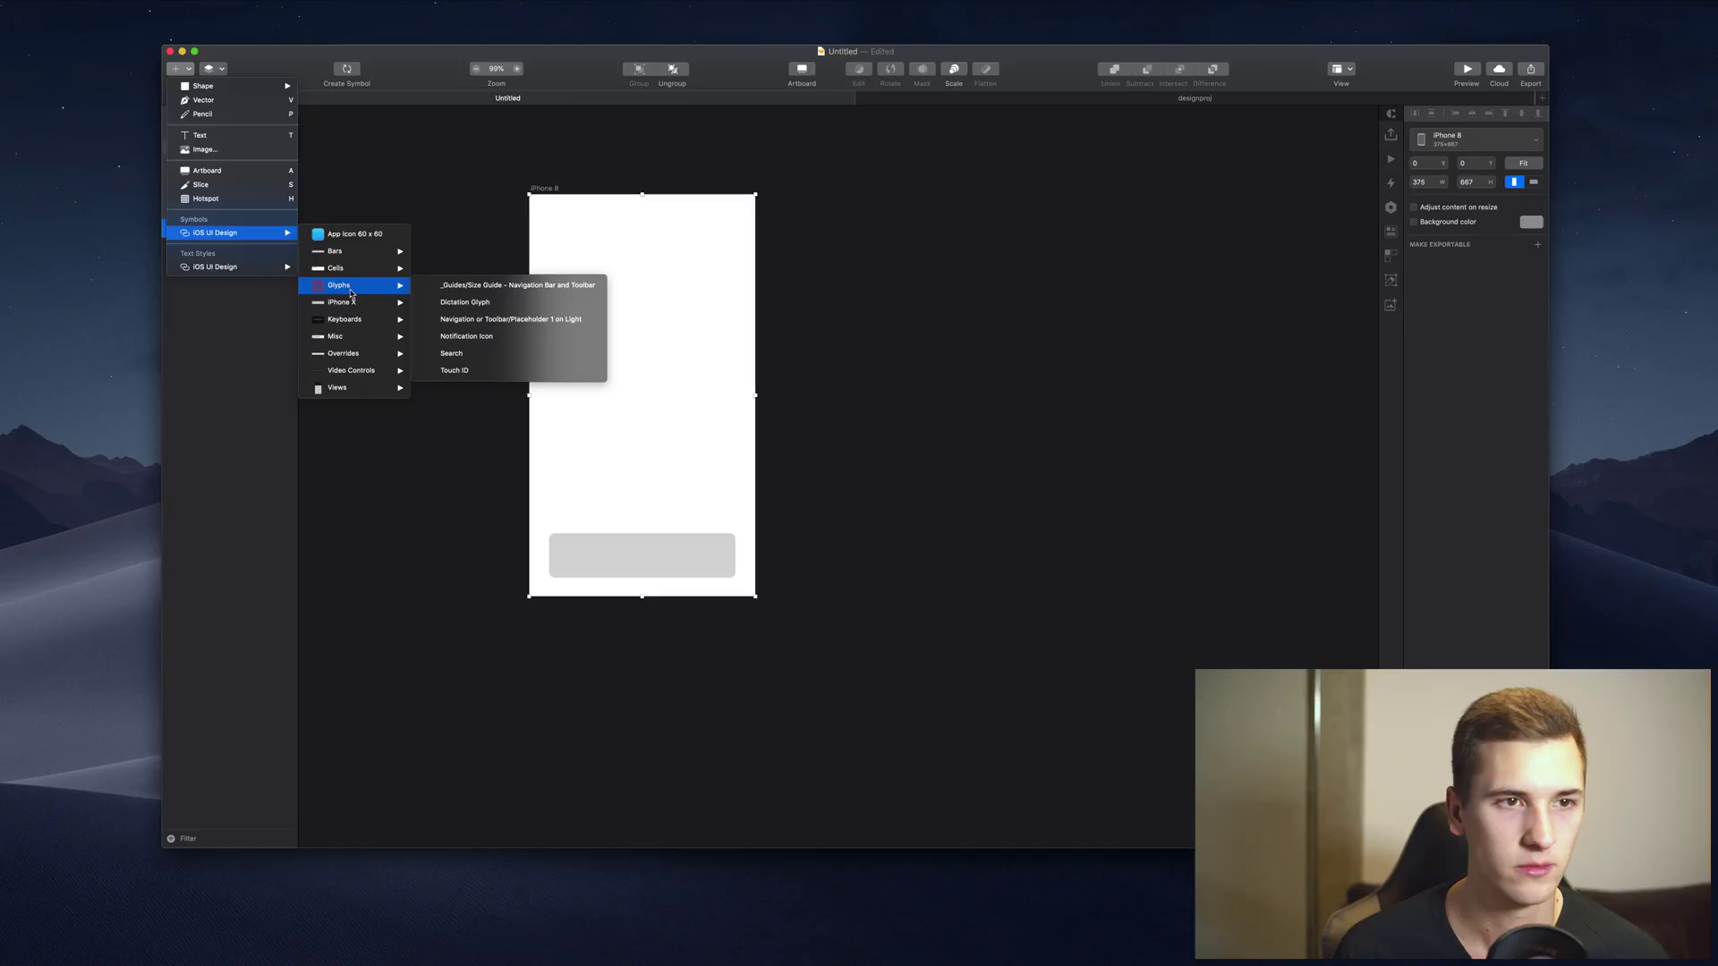
{"action": "mouse_move", "coordinate": [466, 285]}
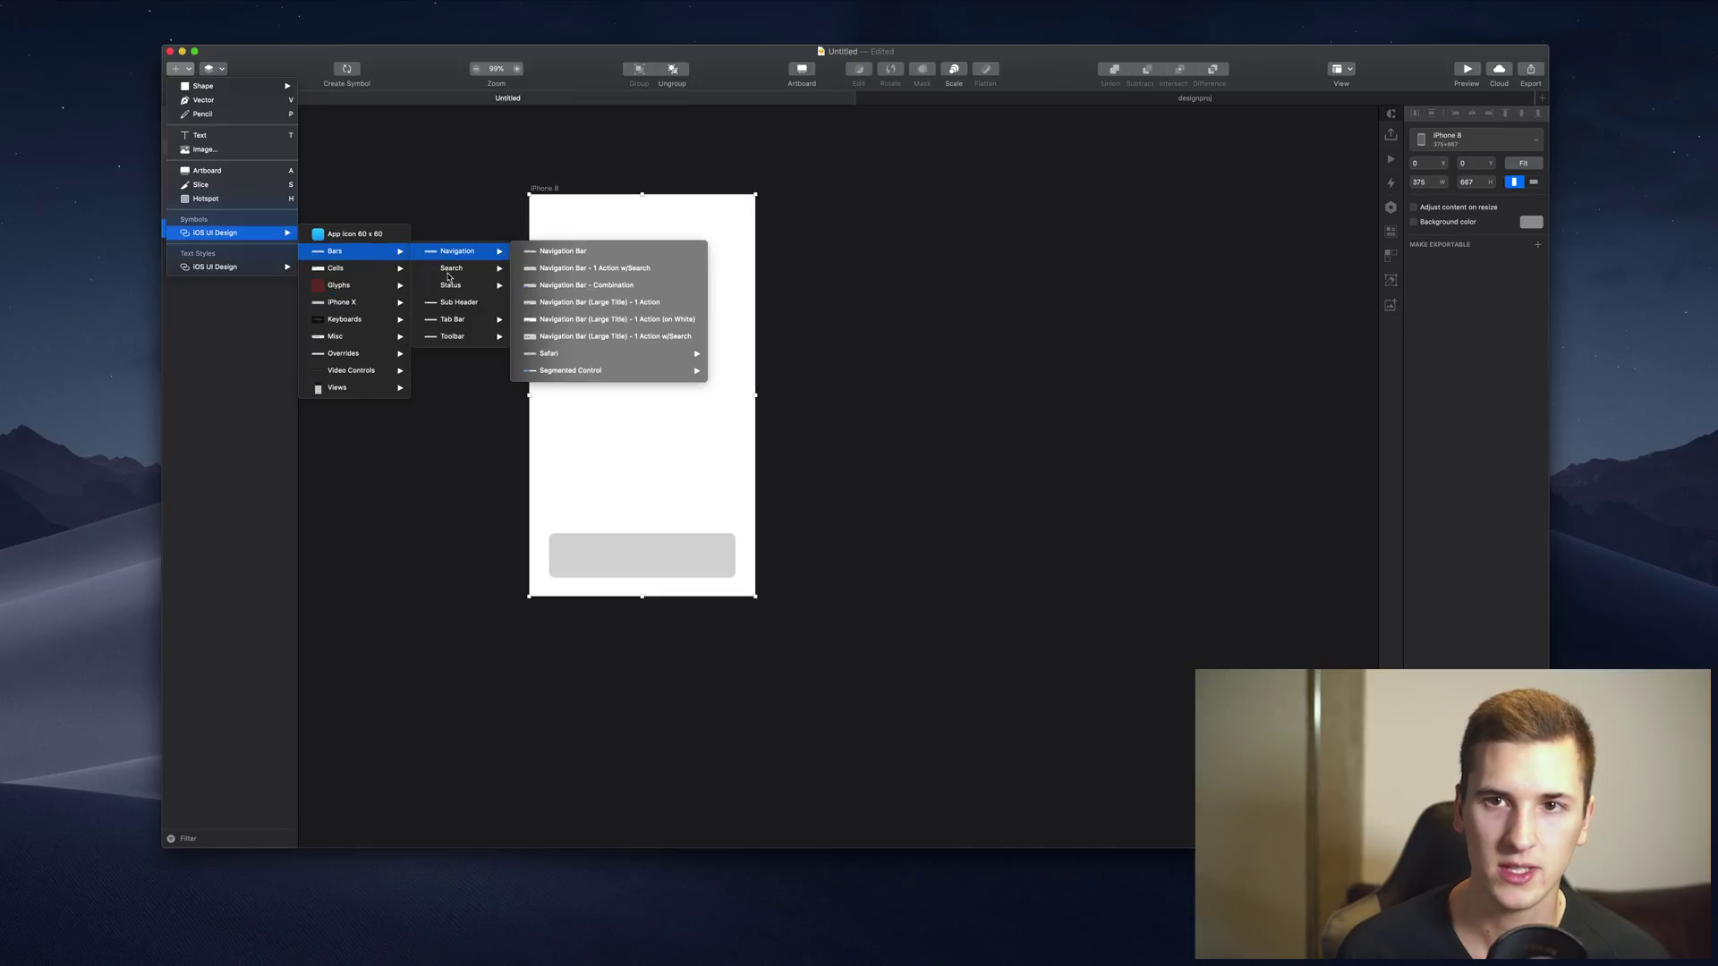
{"action": "left_click", "coordinate": [565, 294]}
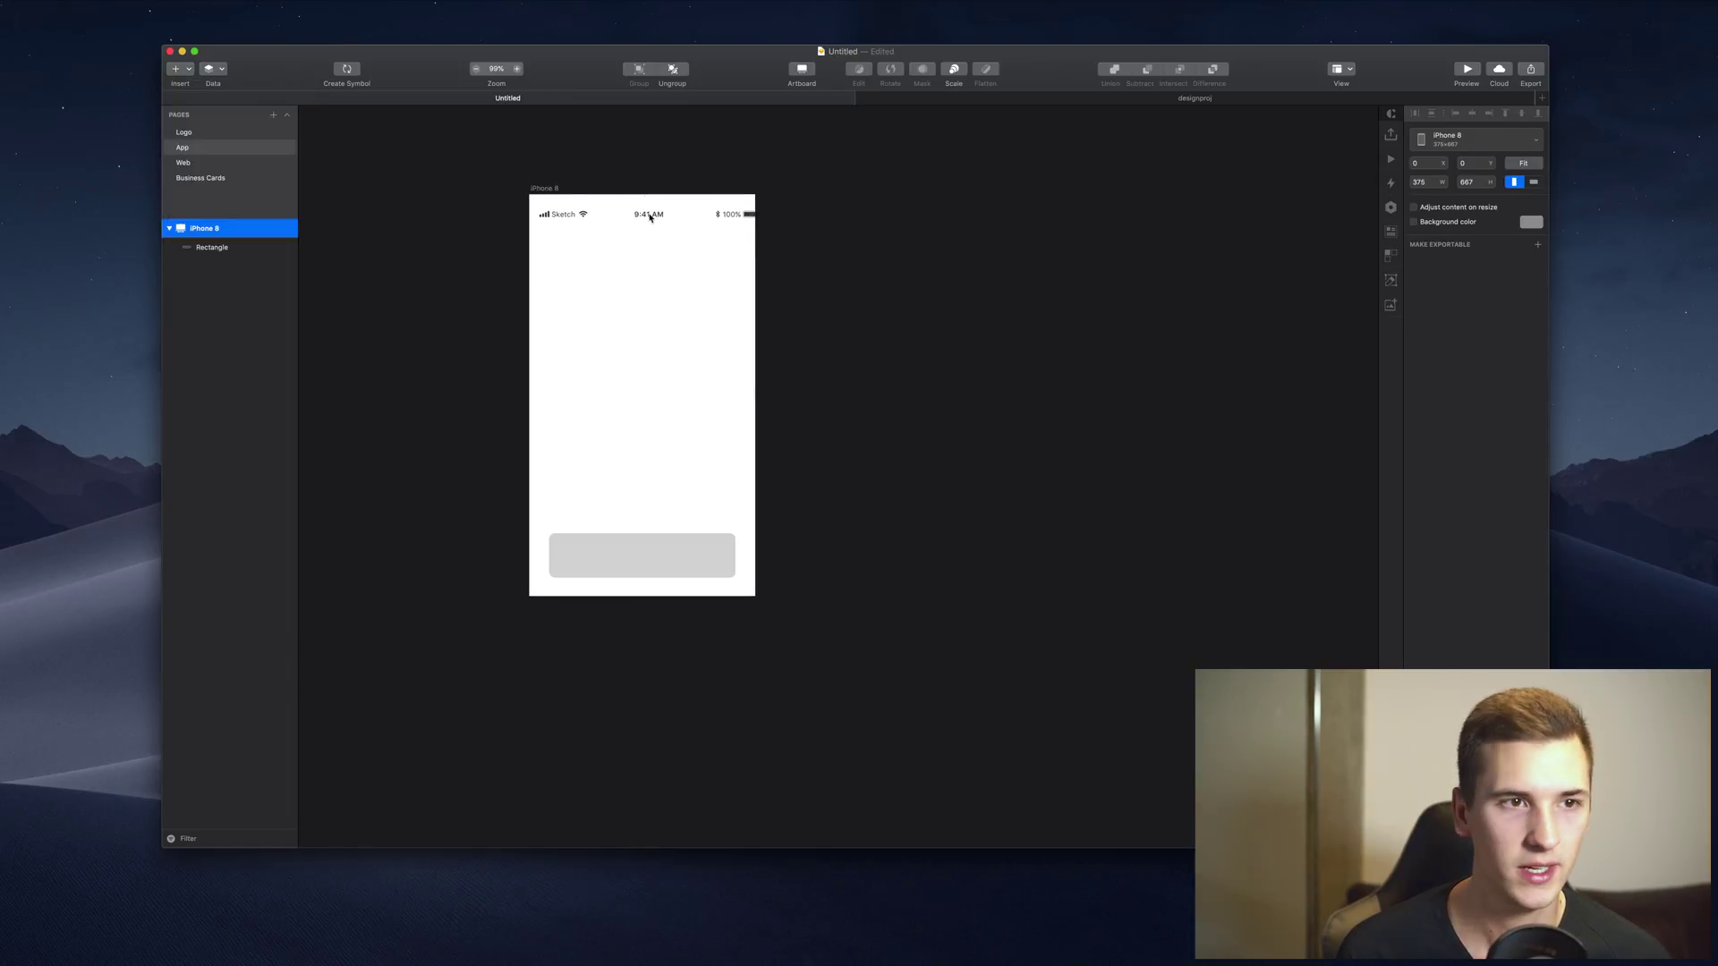
{"action": "left_click", "coordinate": [648, 215]}
Align the status bar symbol to the artboard's left and top edges, and select the iPhone 8 artboard
{"action": "left_click", "coordinate": [1456, 113]}
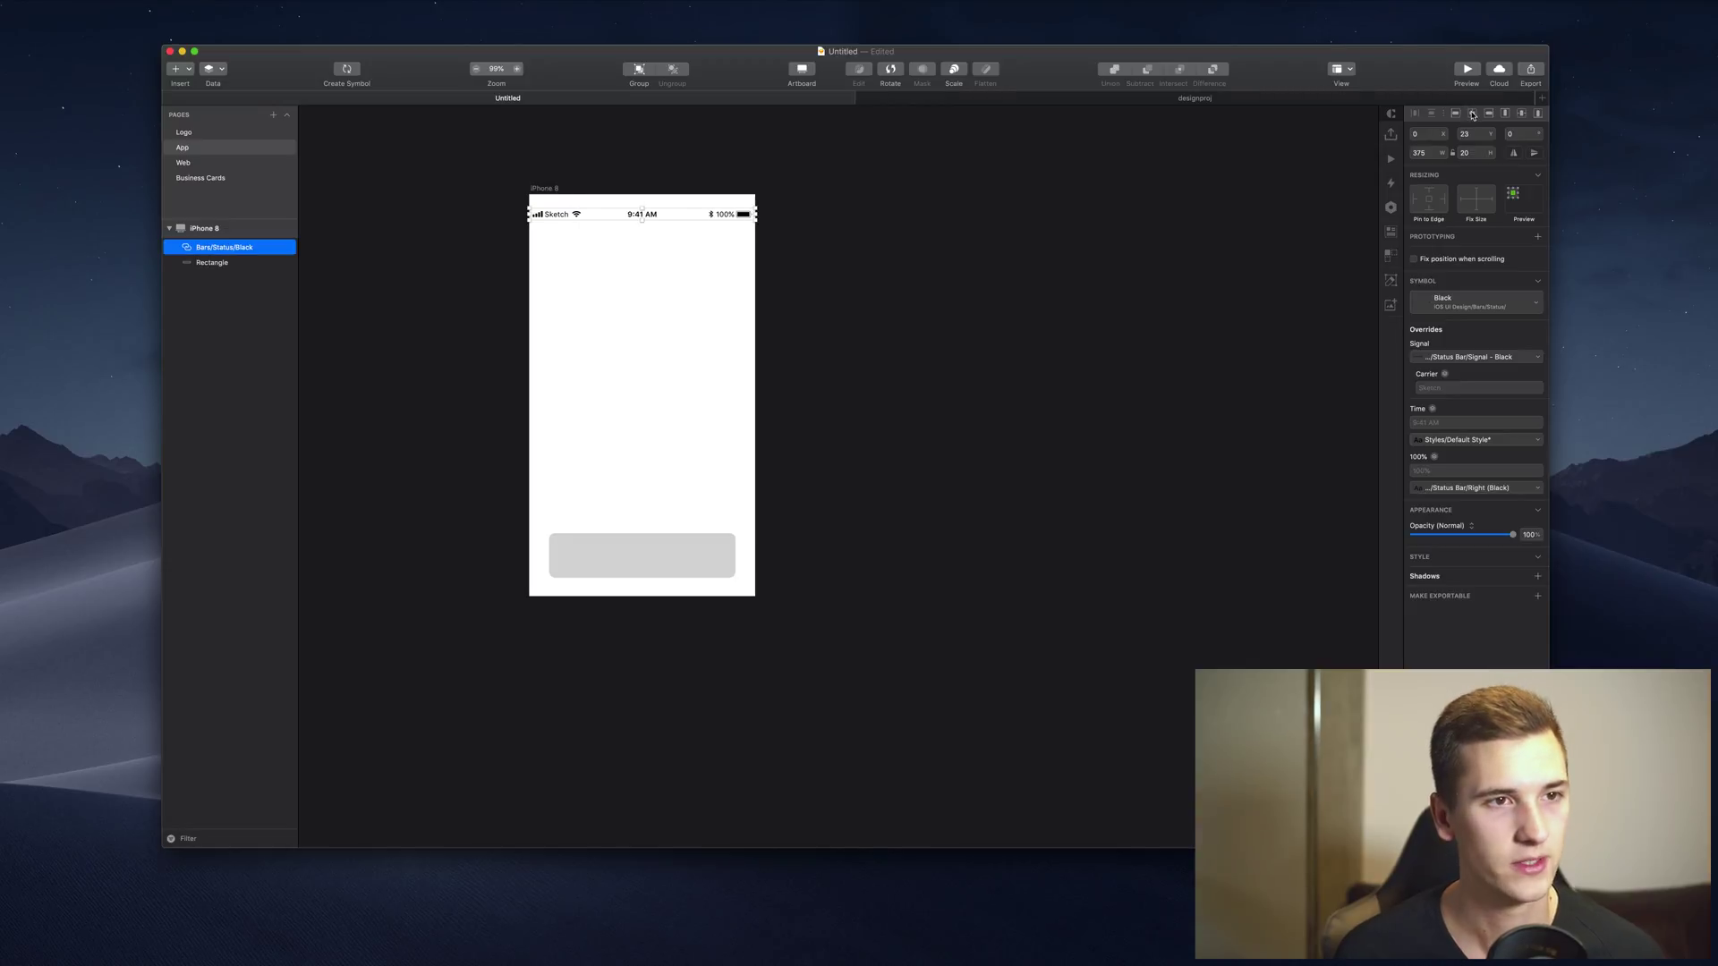
{"action": "left_click", "coordinate": [1511, 115]}
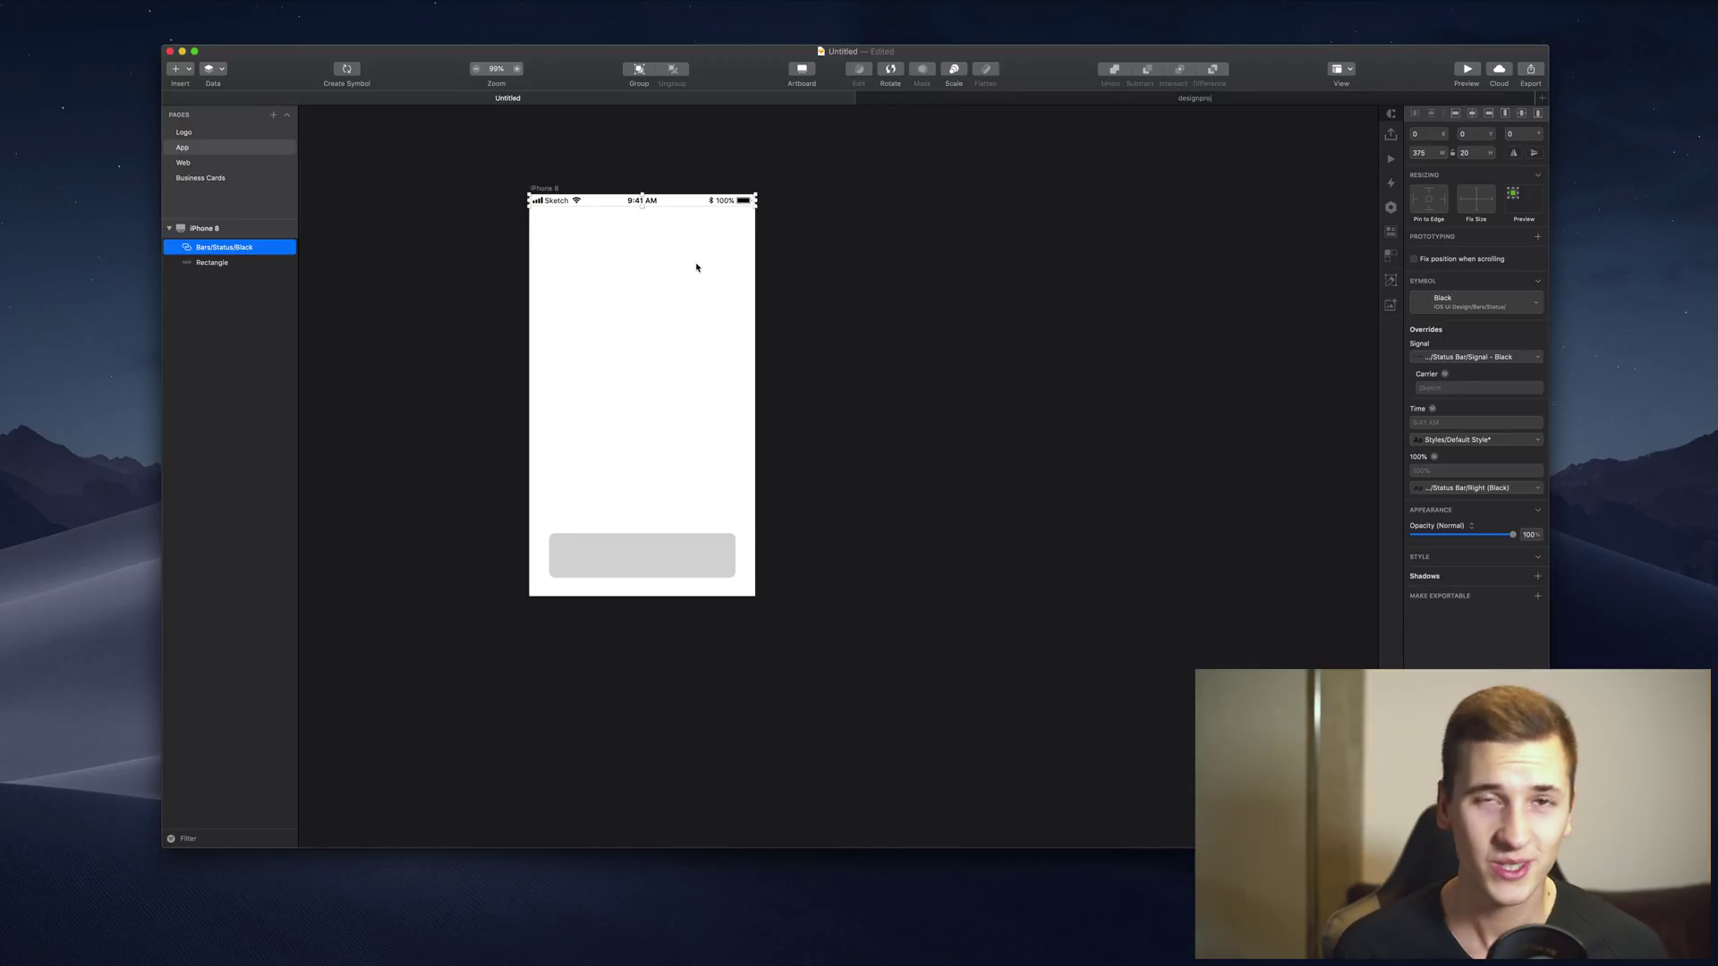
{"action": "left_click", "coordinate": [548, 189]}
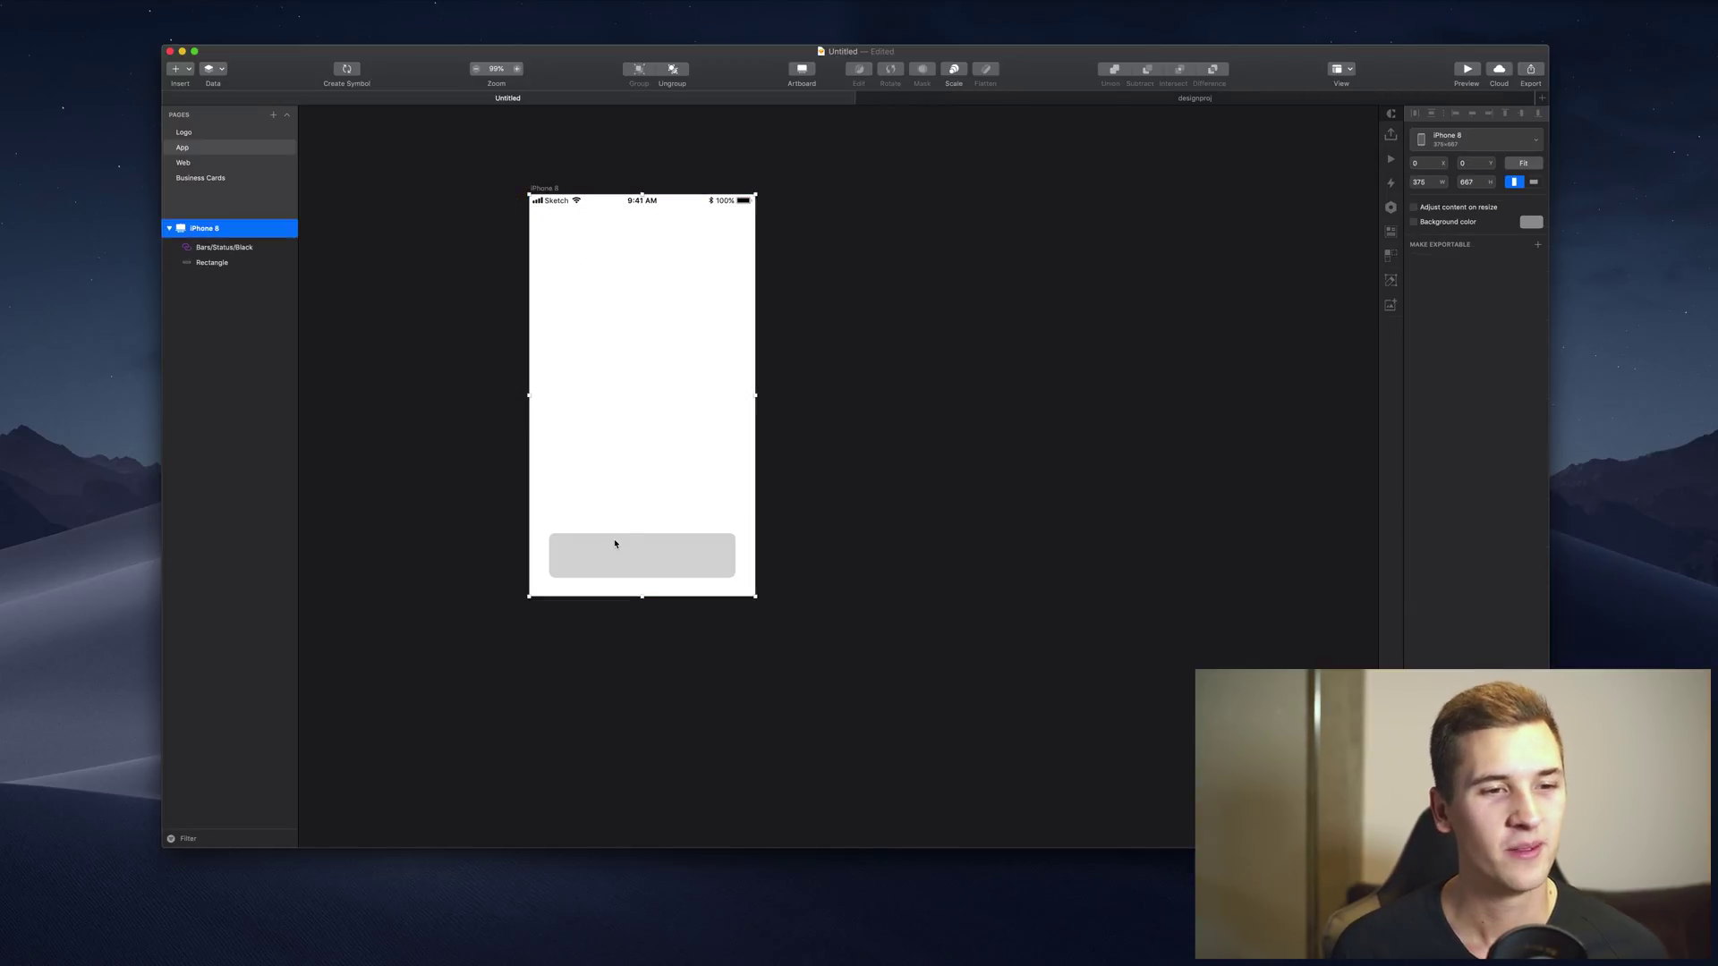
Examine the iPhone 8 artboard's rectangle and status bar layers, and the iOS UI Design symbol categories available for insertion
{"action": "left_click", "coordinate": [619, 561]}
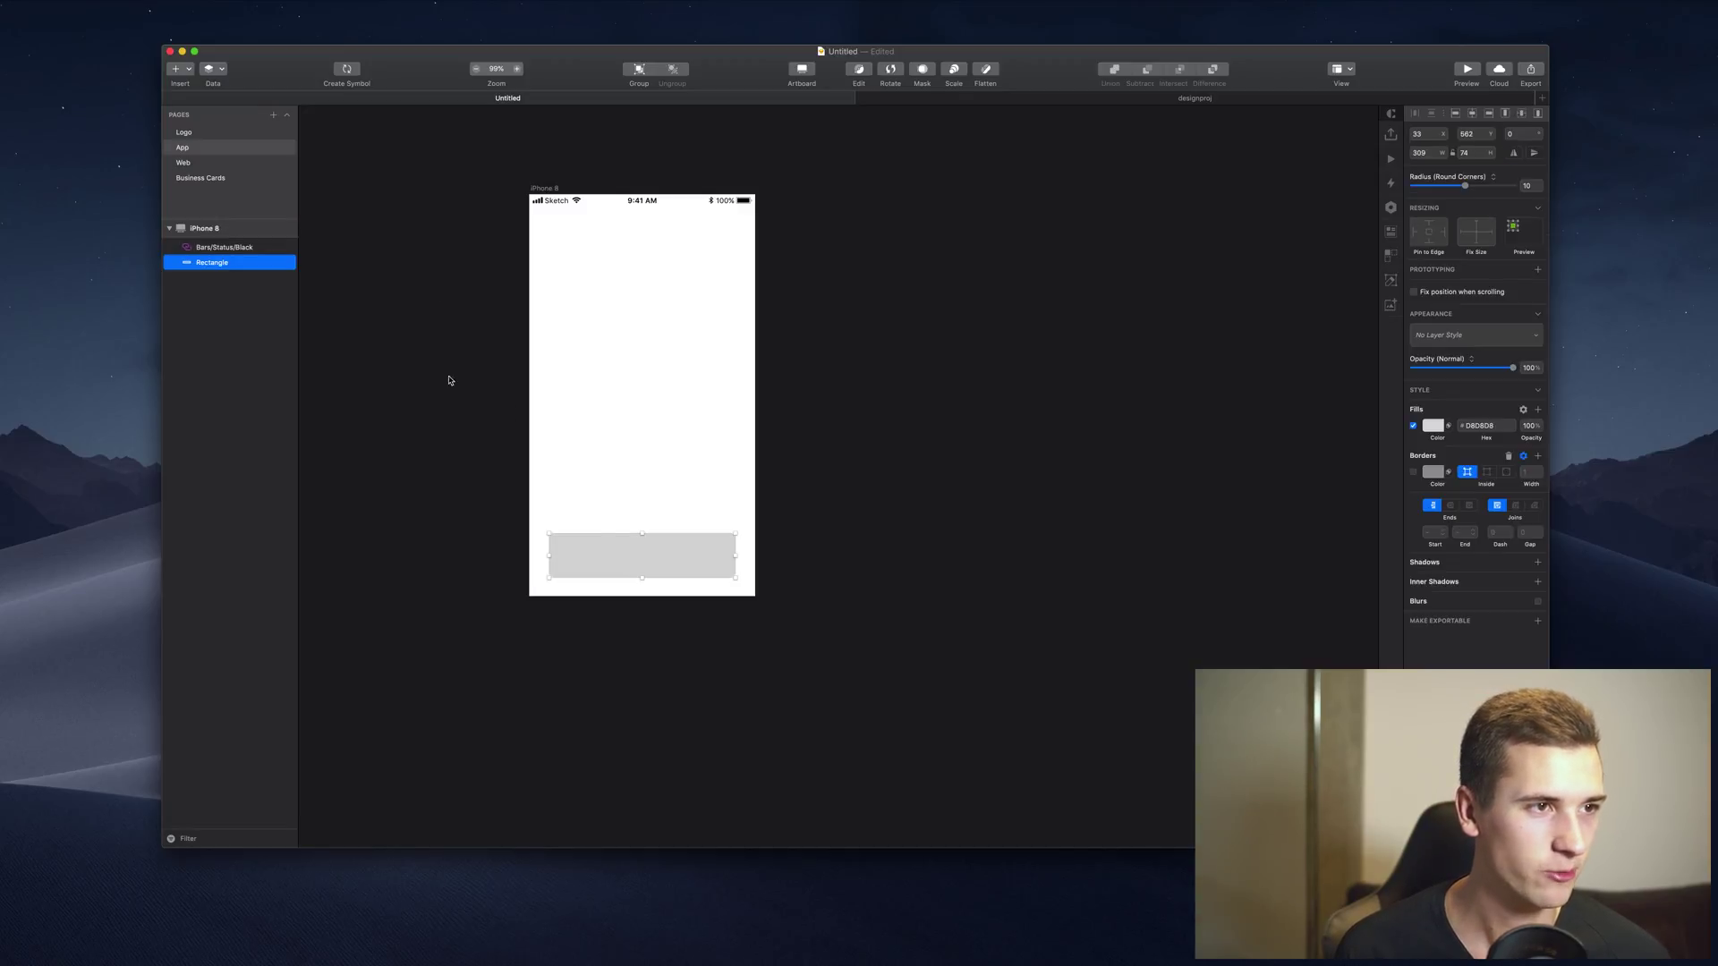
{"action": "left_click", "coordinate": [212, 250]}
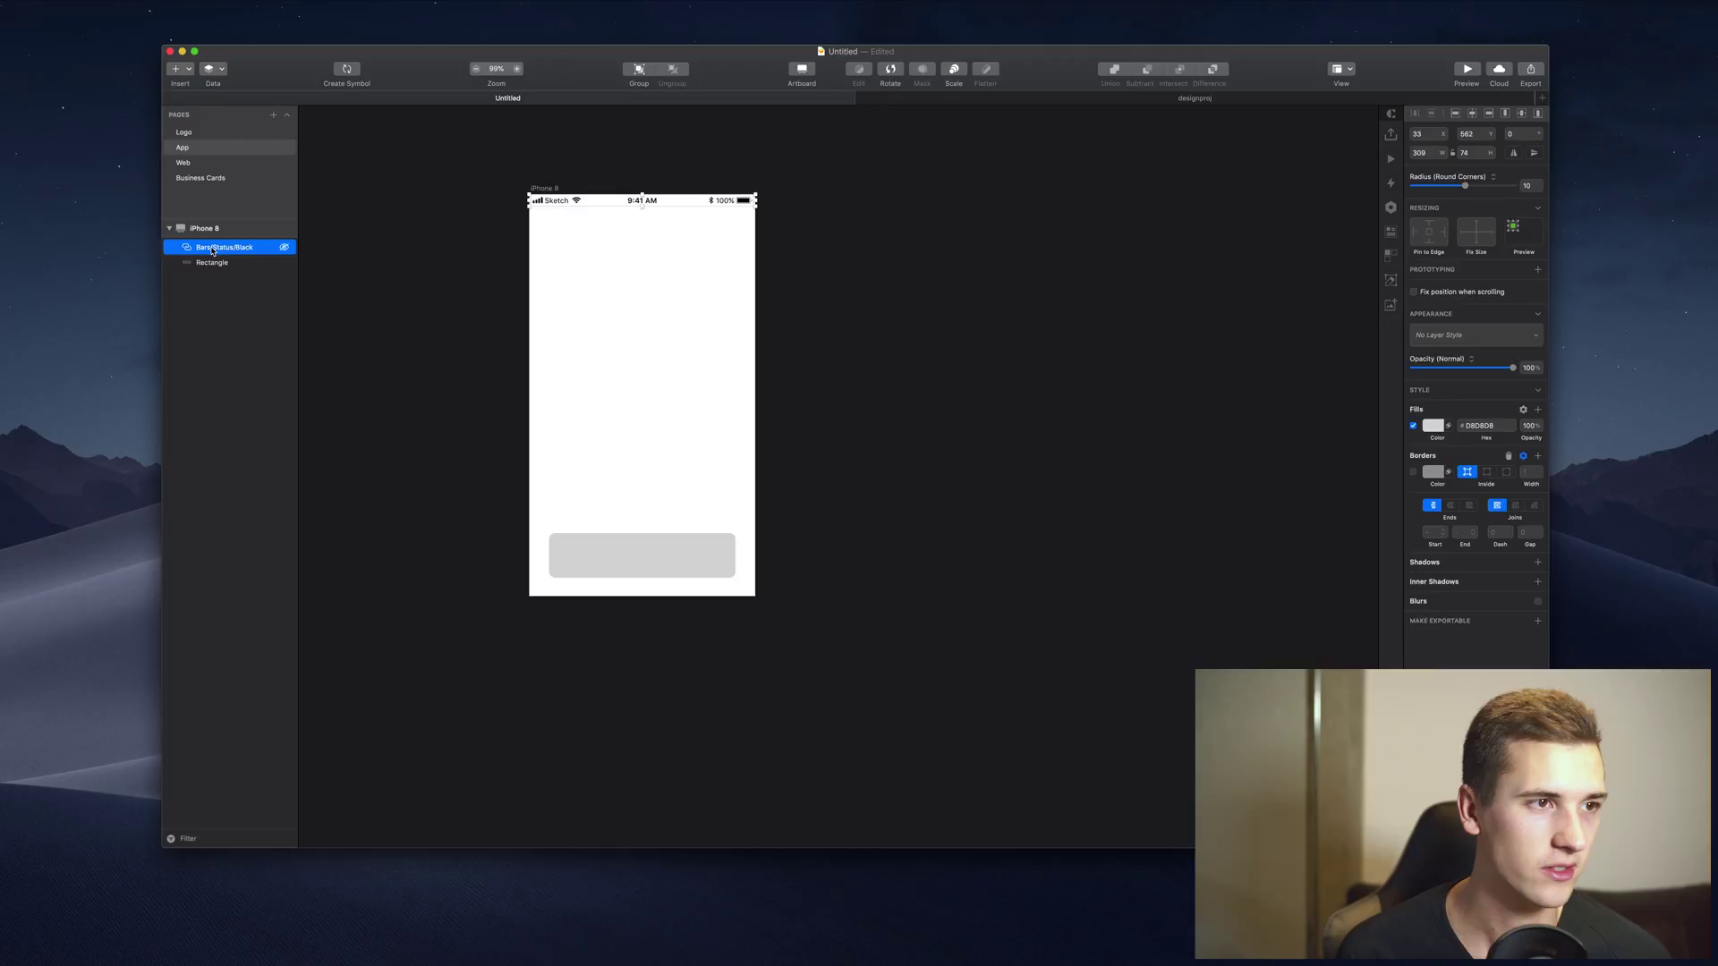
{"action": "key", "text": "Escape"}
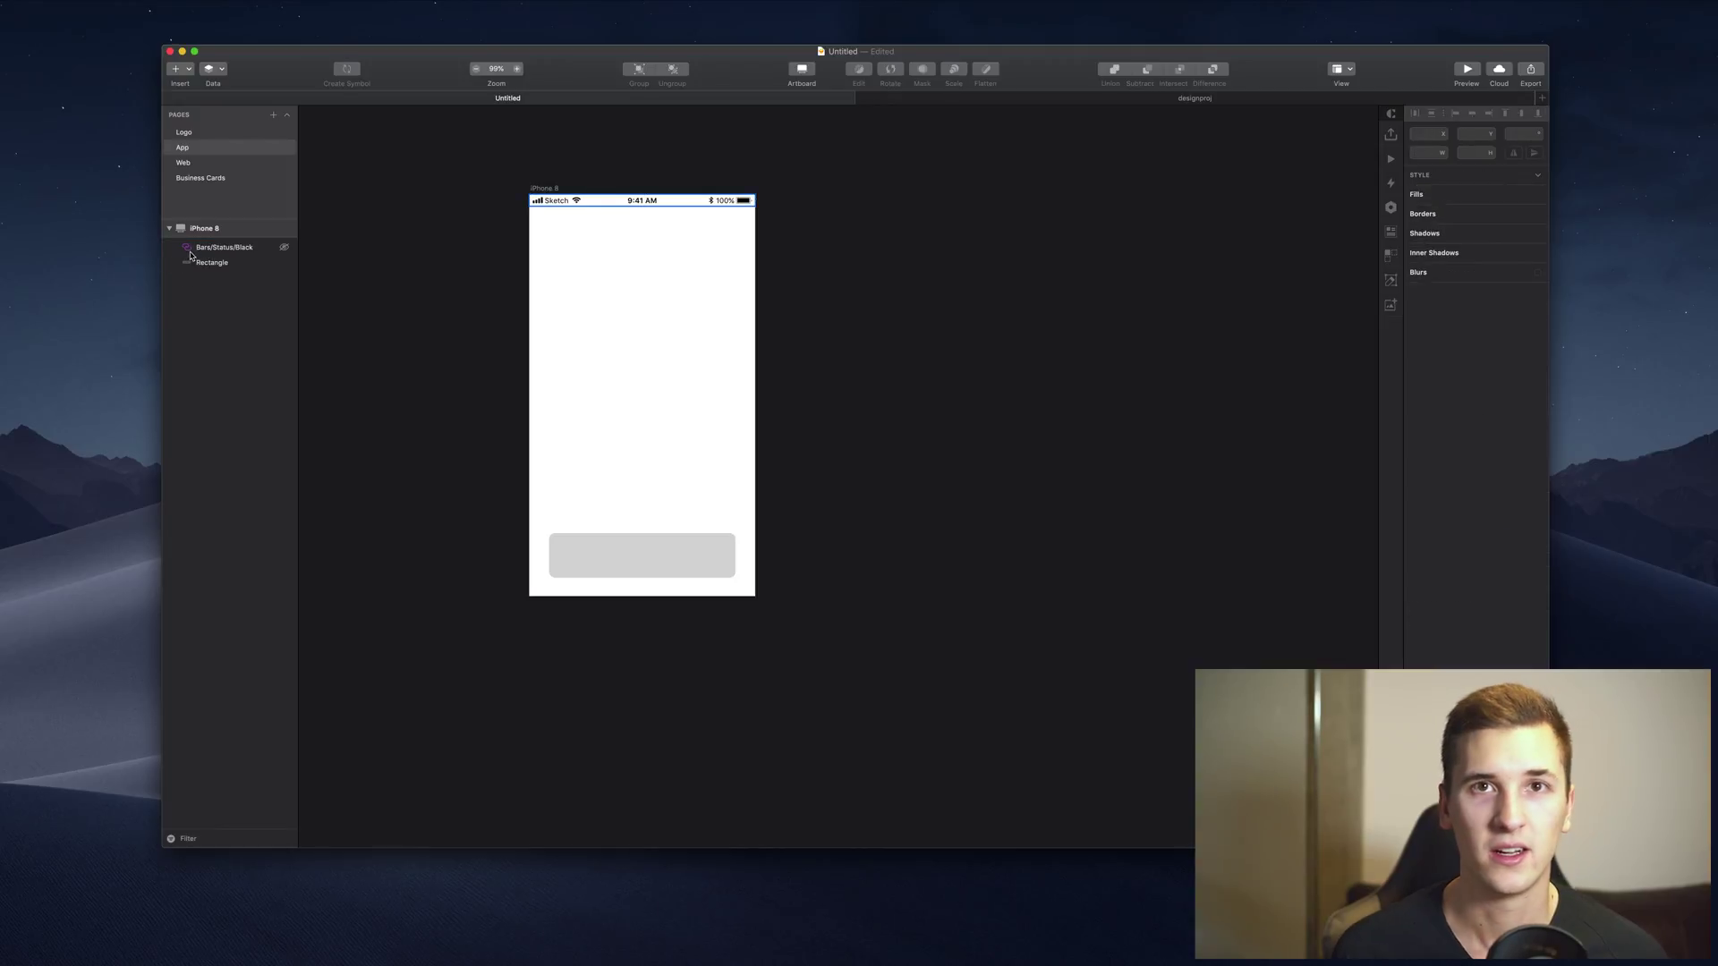
{"action": "left_click", "coordinate": [237, 249]}
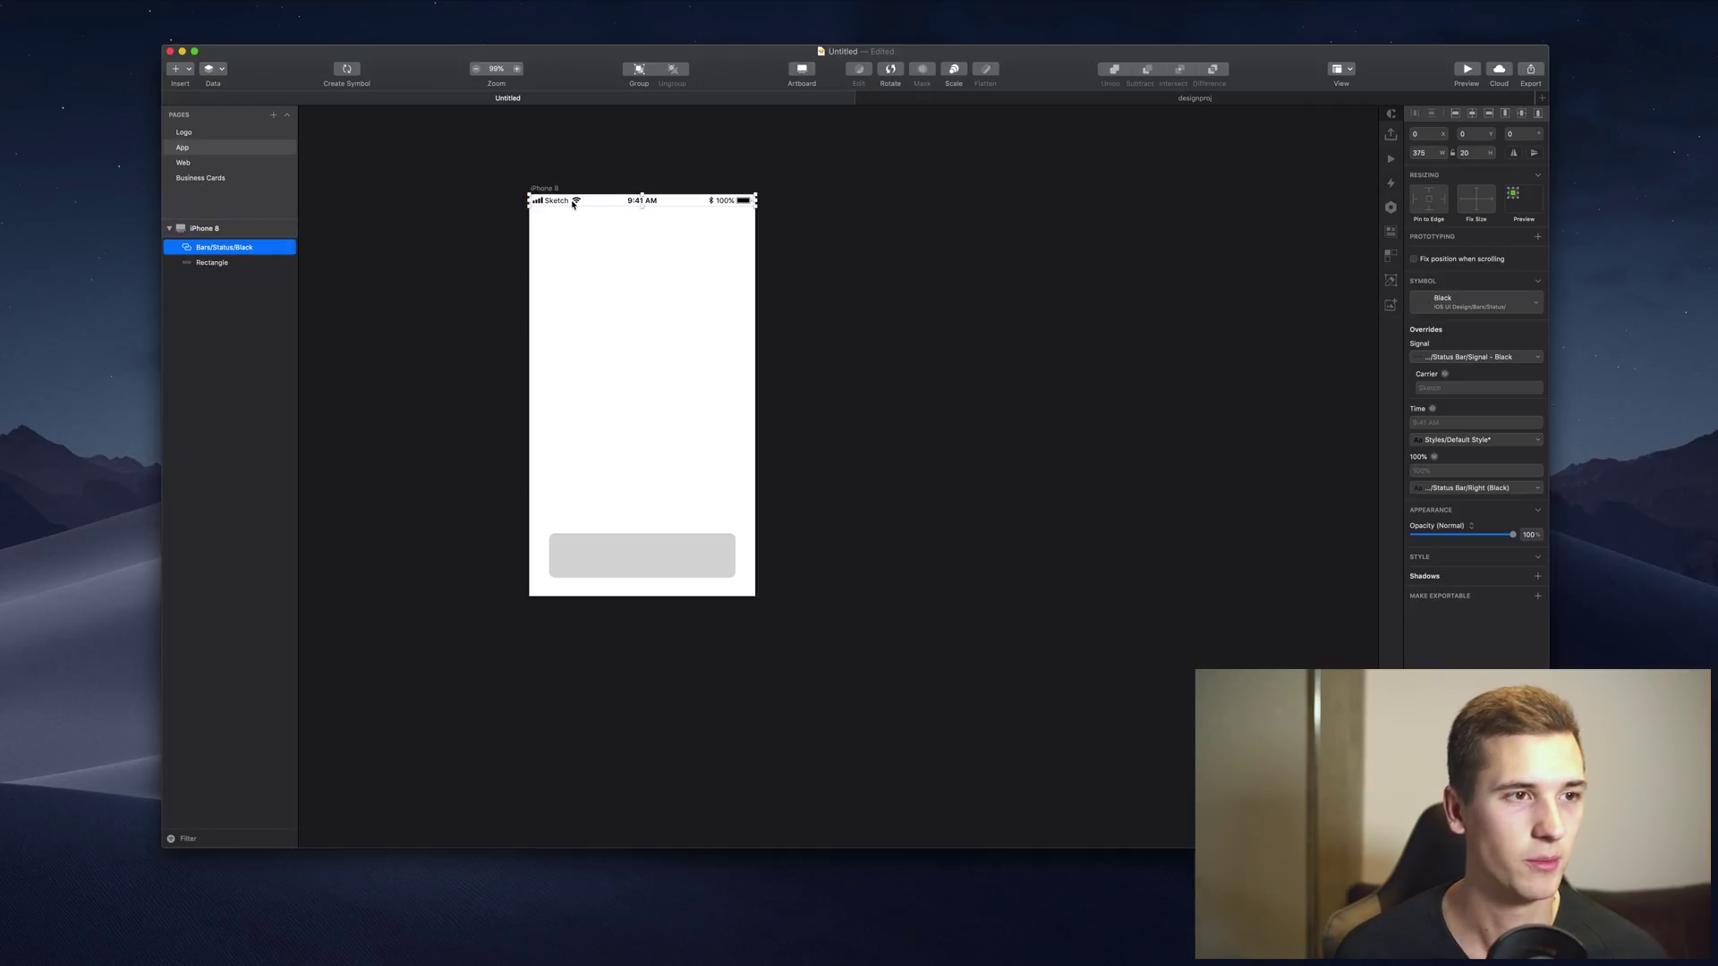
{"action": "left_click", "coordinate": [179, 77]}
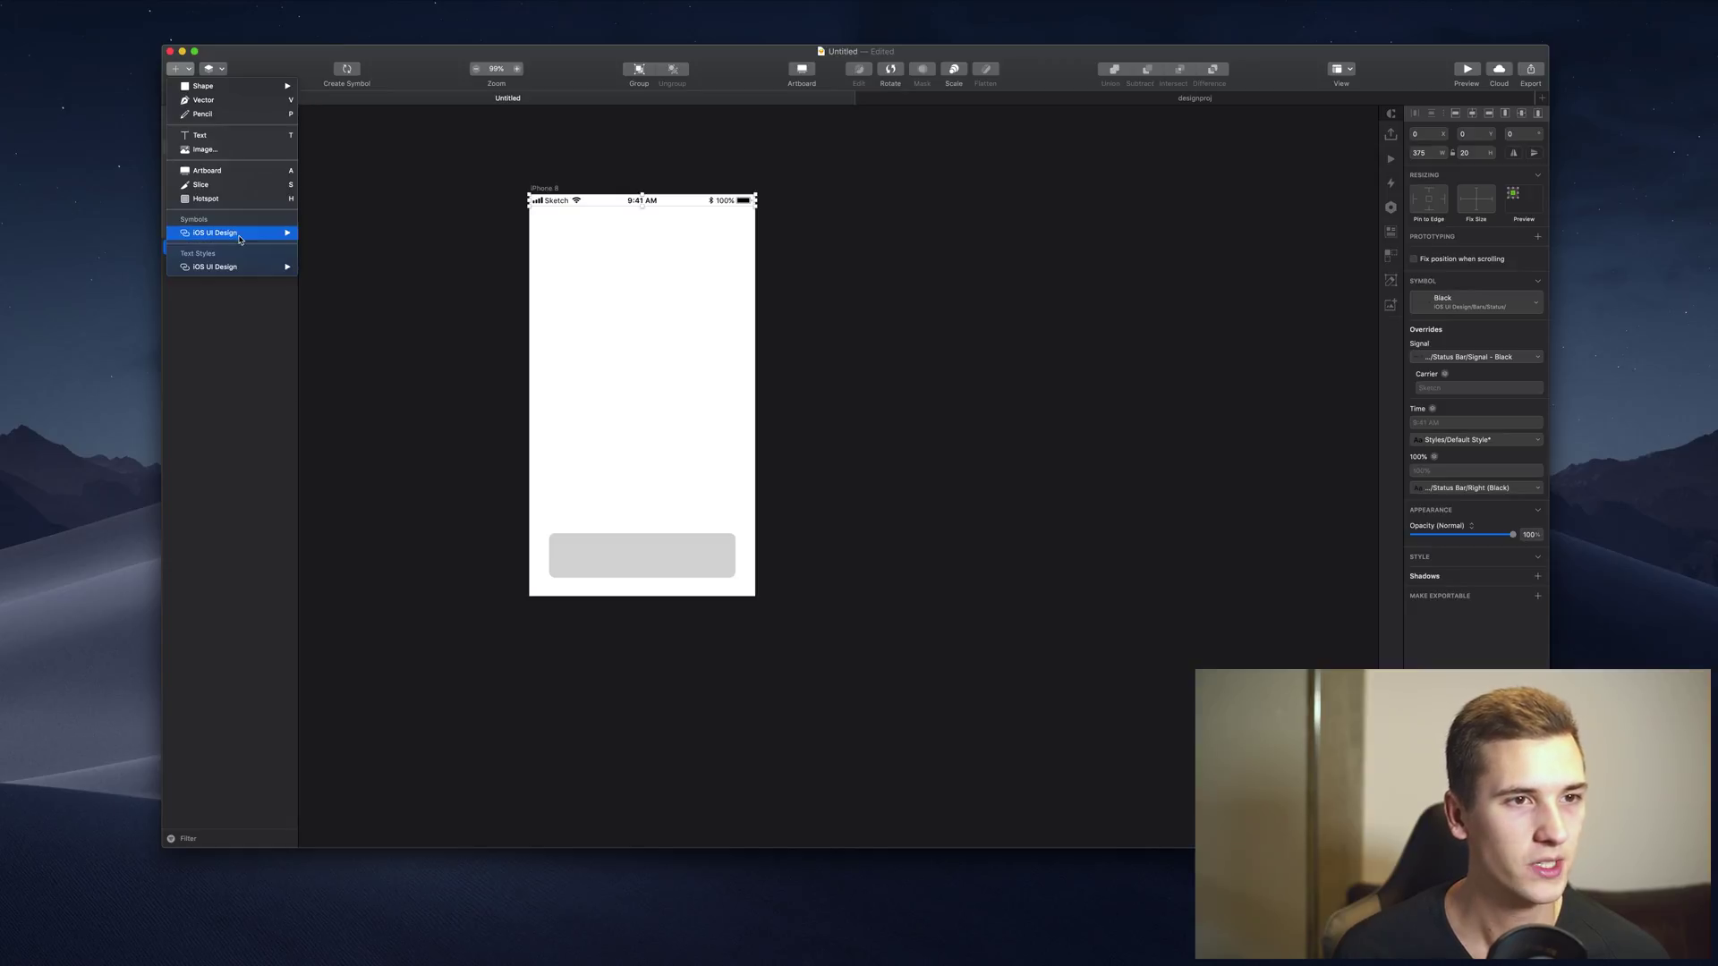
{"action": "mouse_move", "coordinate": [241, 236]}
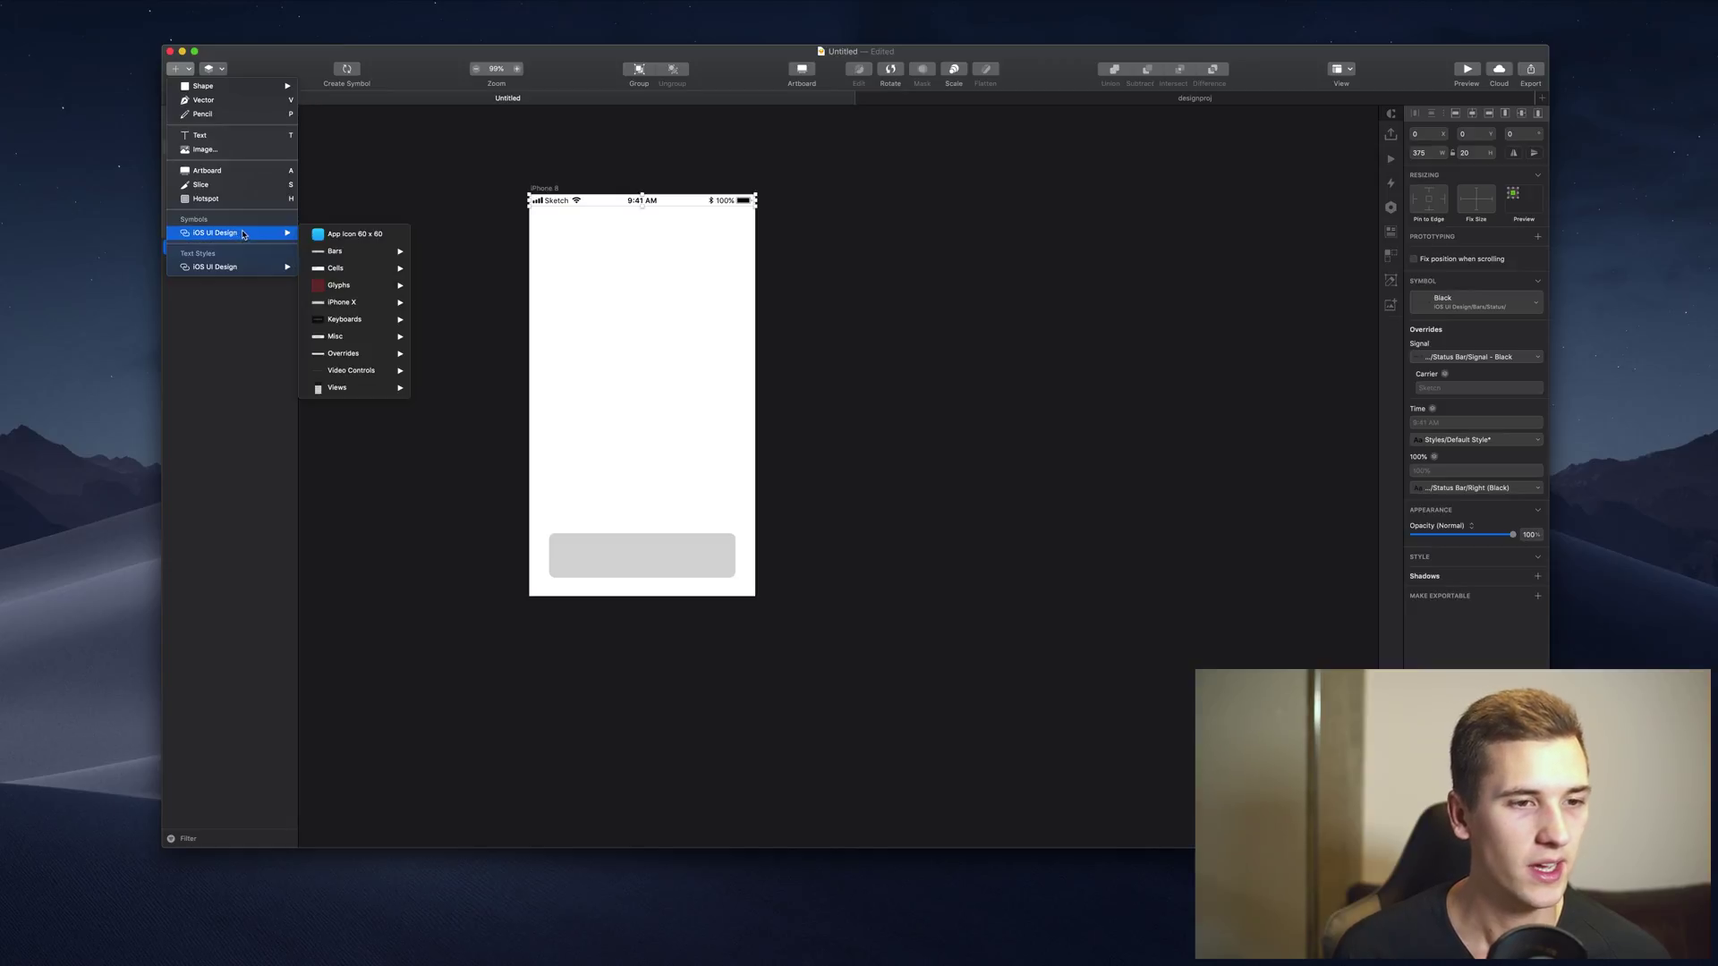
{"action": "left_click", "coordinate": [211, 322]}
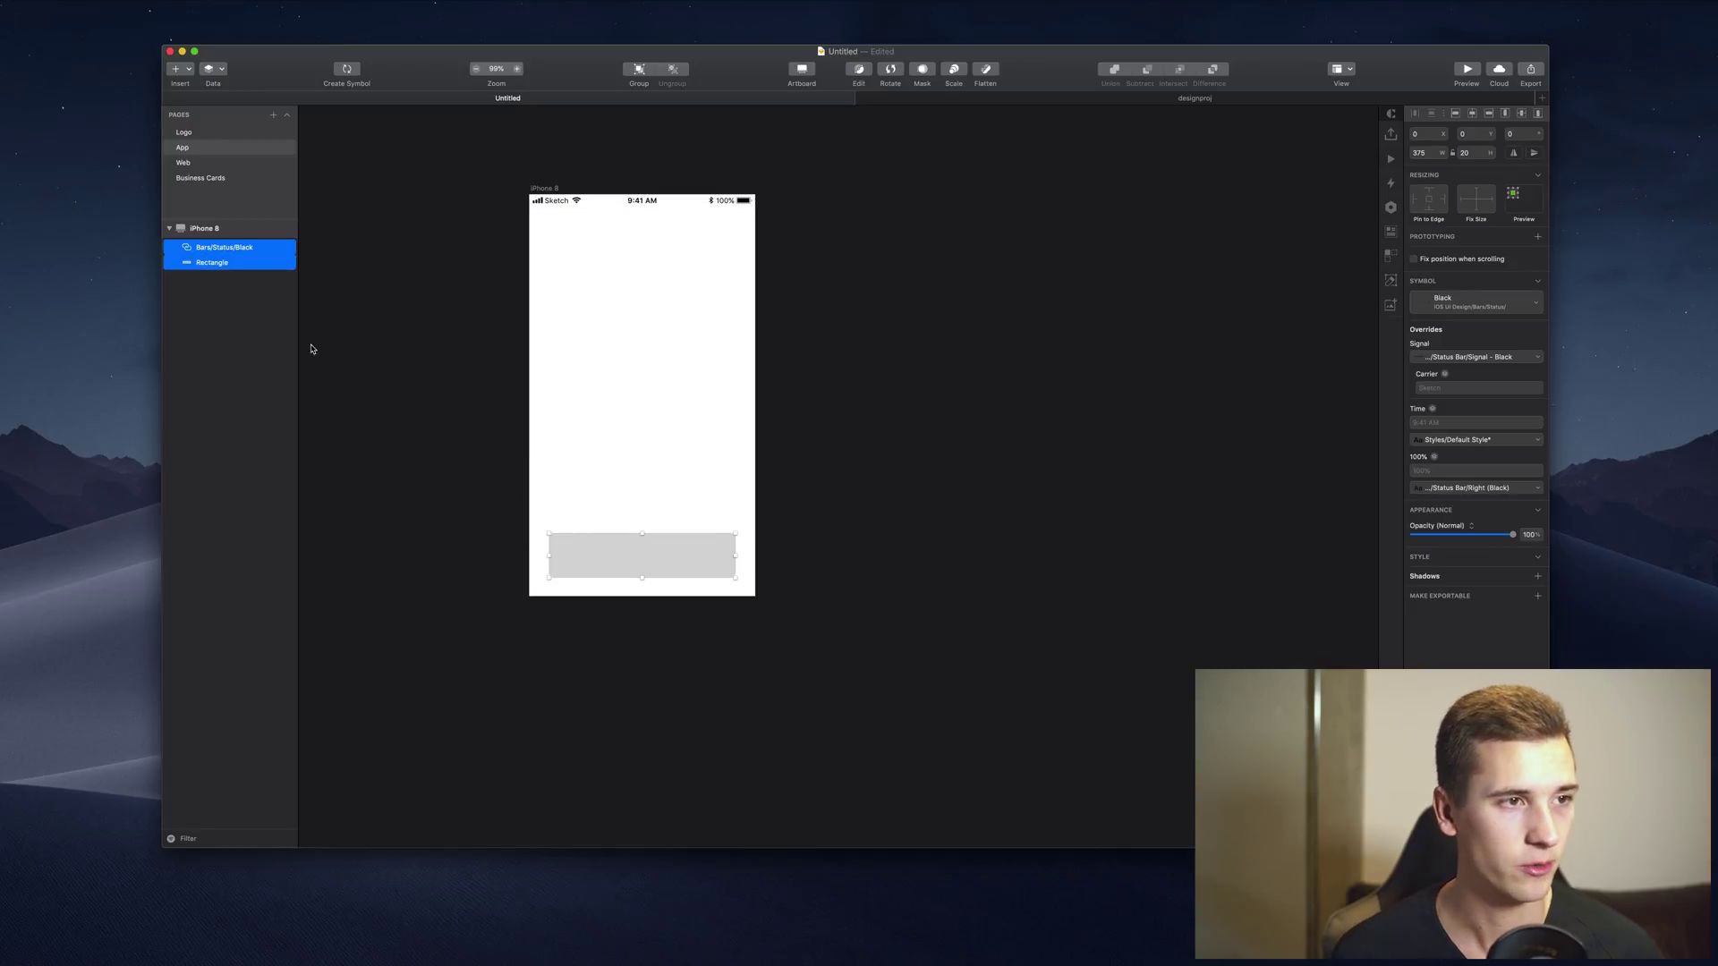
Rename the Rectangle layer in the iPhone 8 artboard as Button Background
{"action": "left_click", "coordinate": [213, 263]}
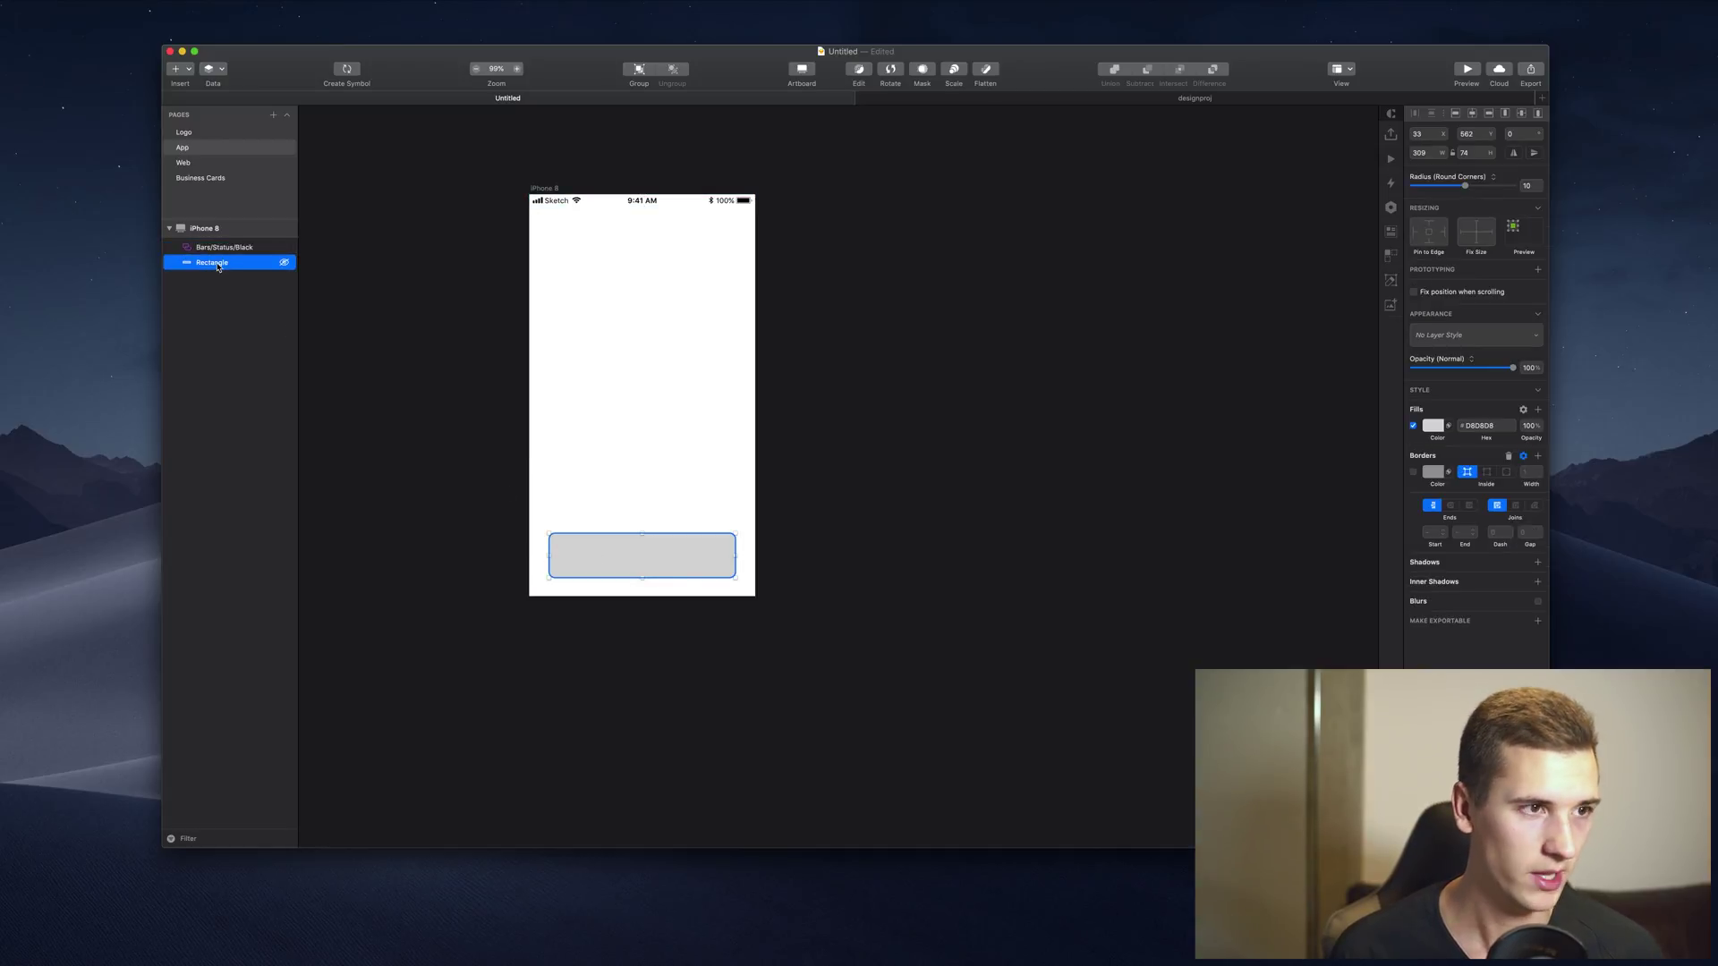
{"action": "double_click", "coordinate": [212, 264]}
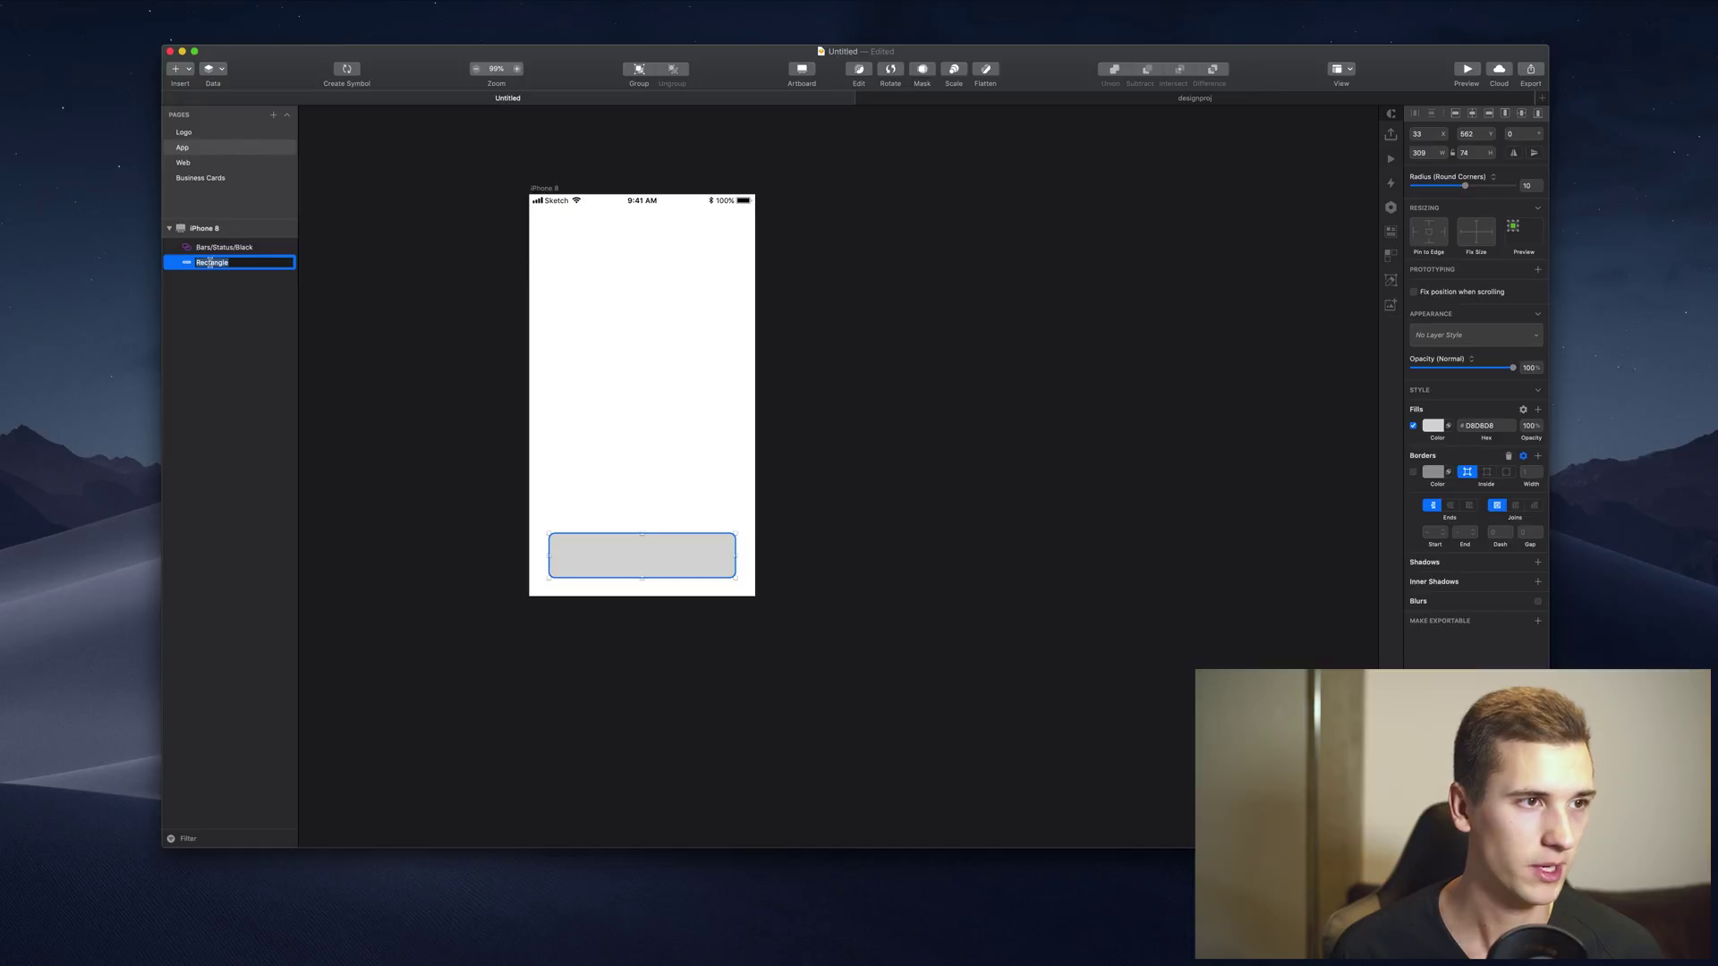
{"action": "type", "text": "B"}
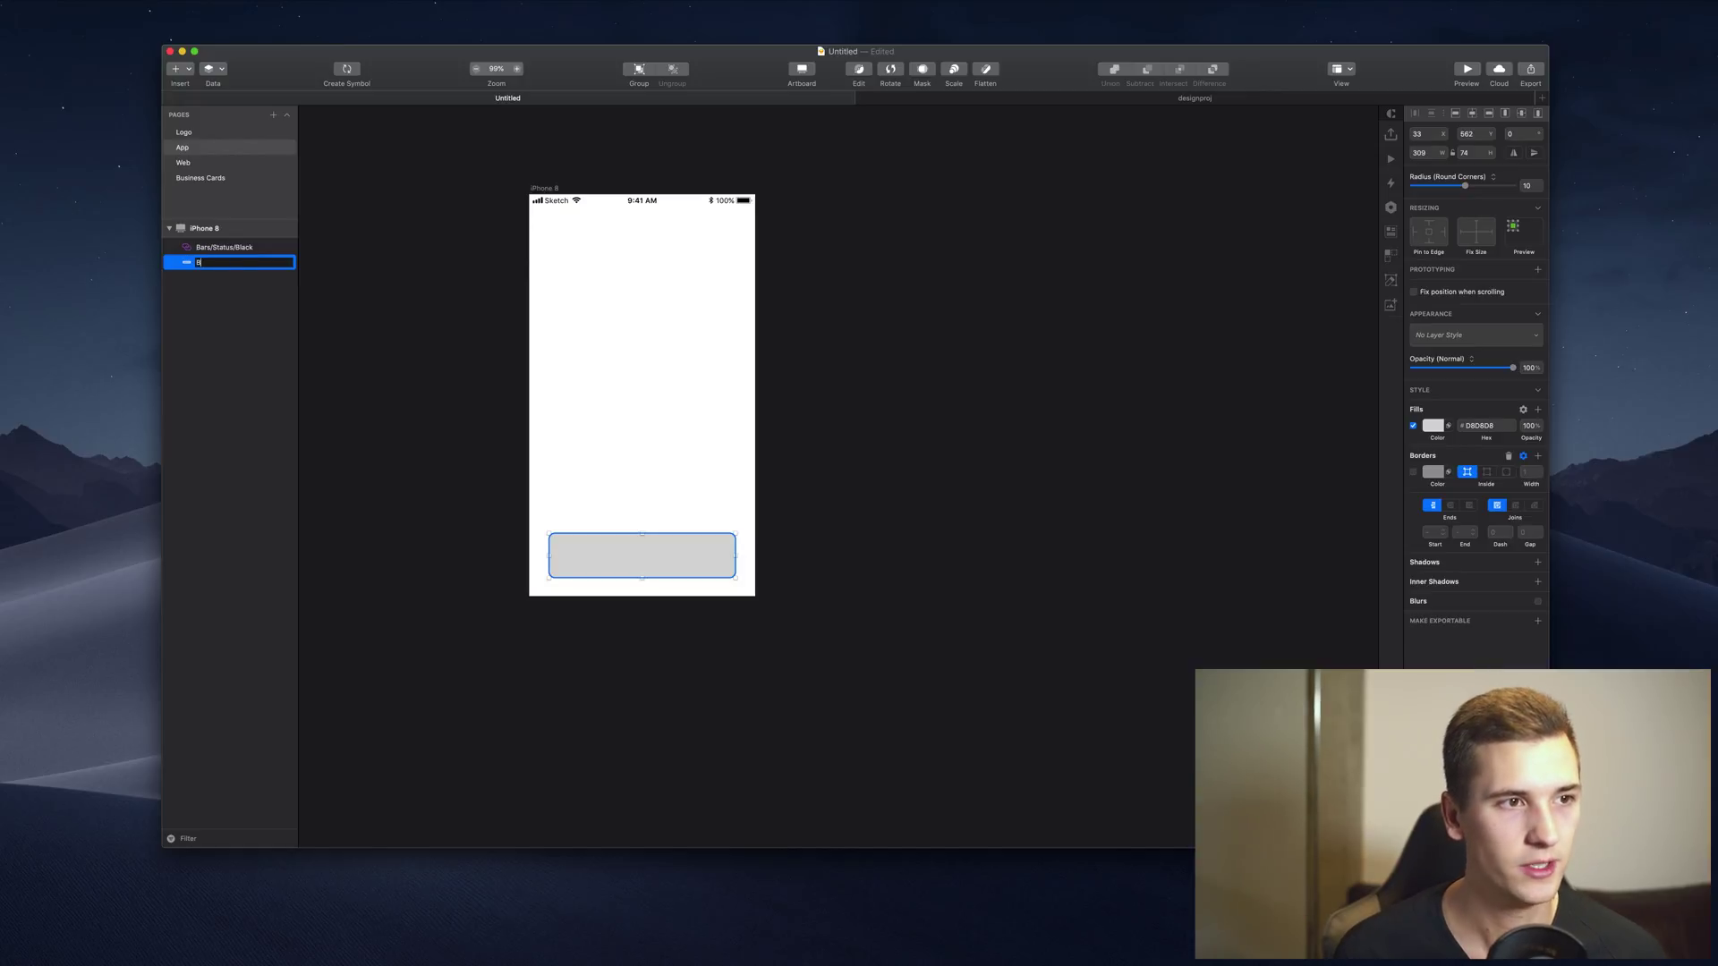
{"action": "type", "text": "utton Background"}
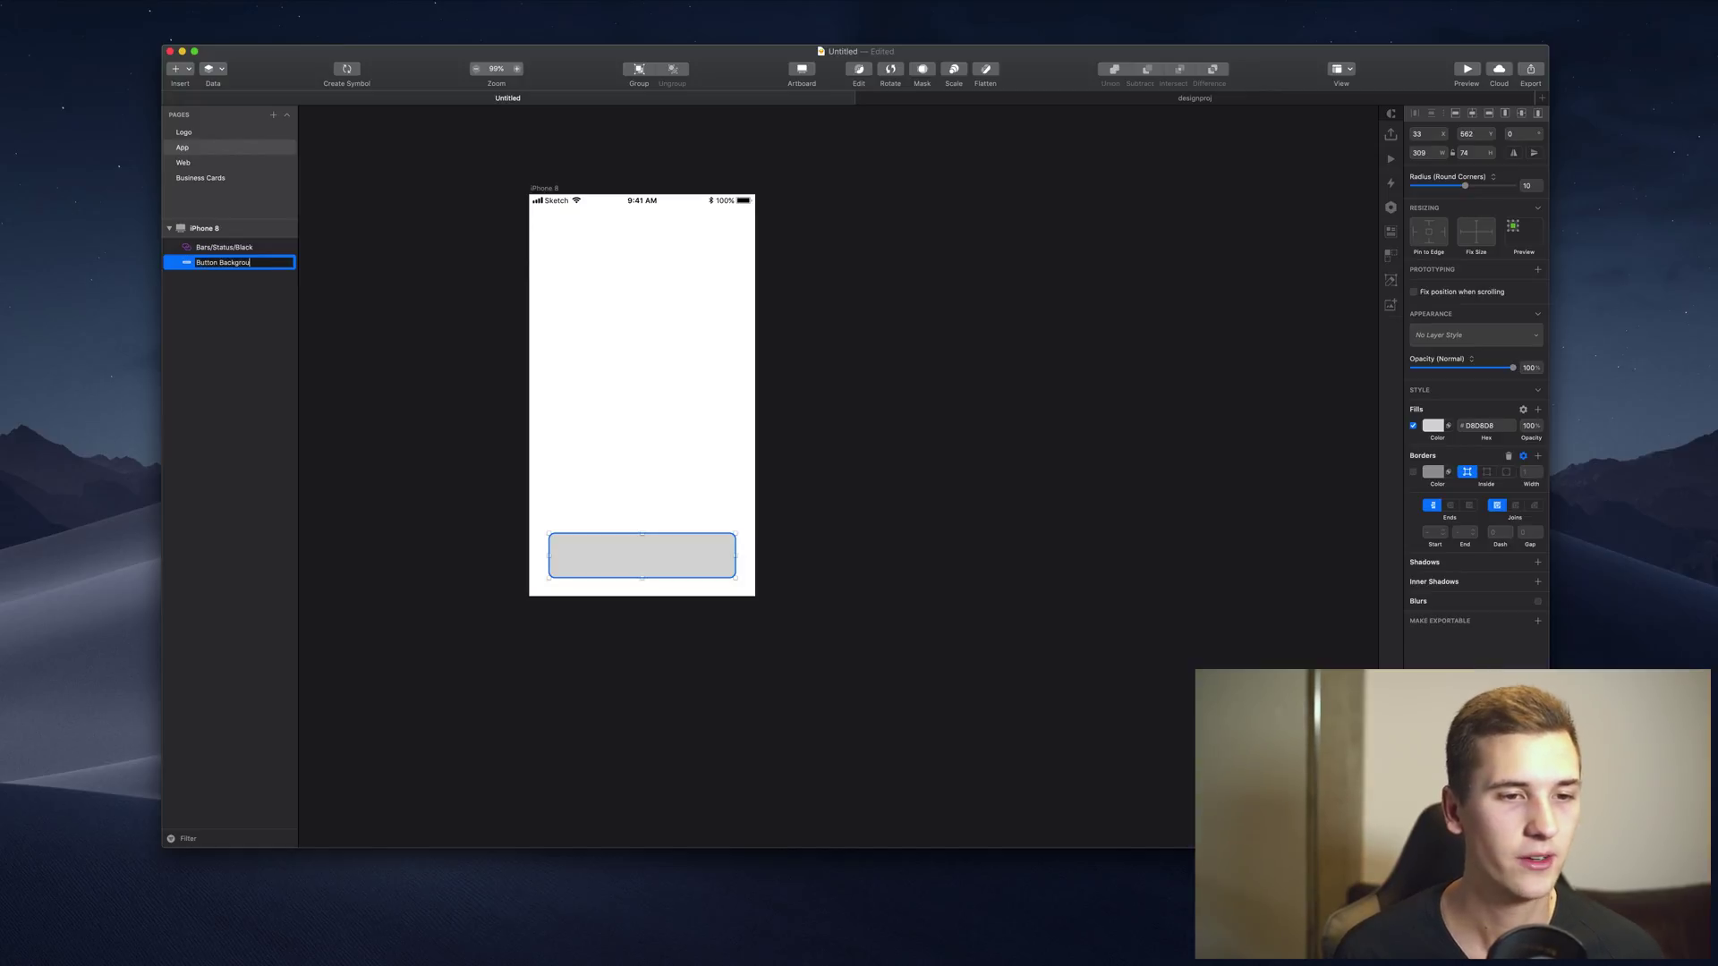
{"action": "key", "text": "Return"}
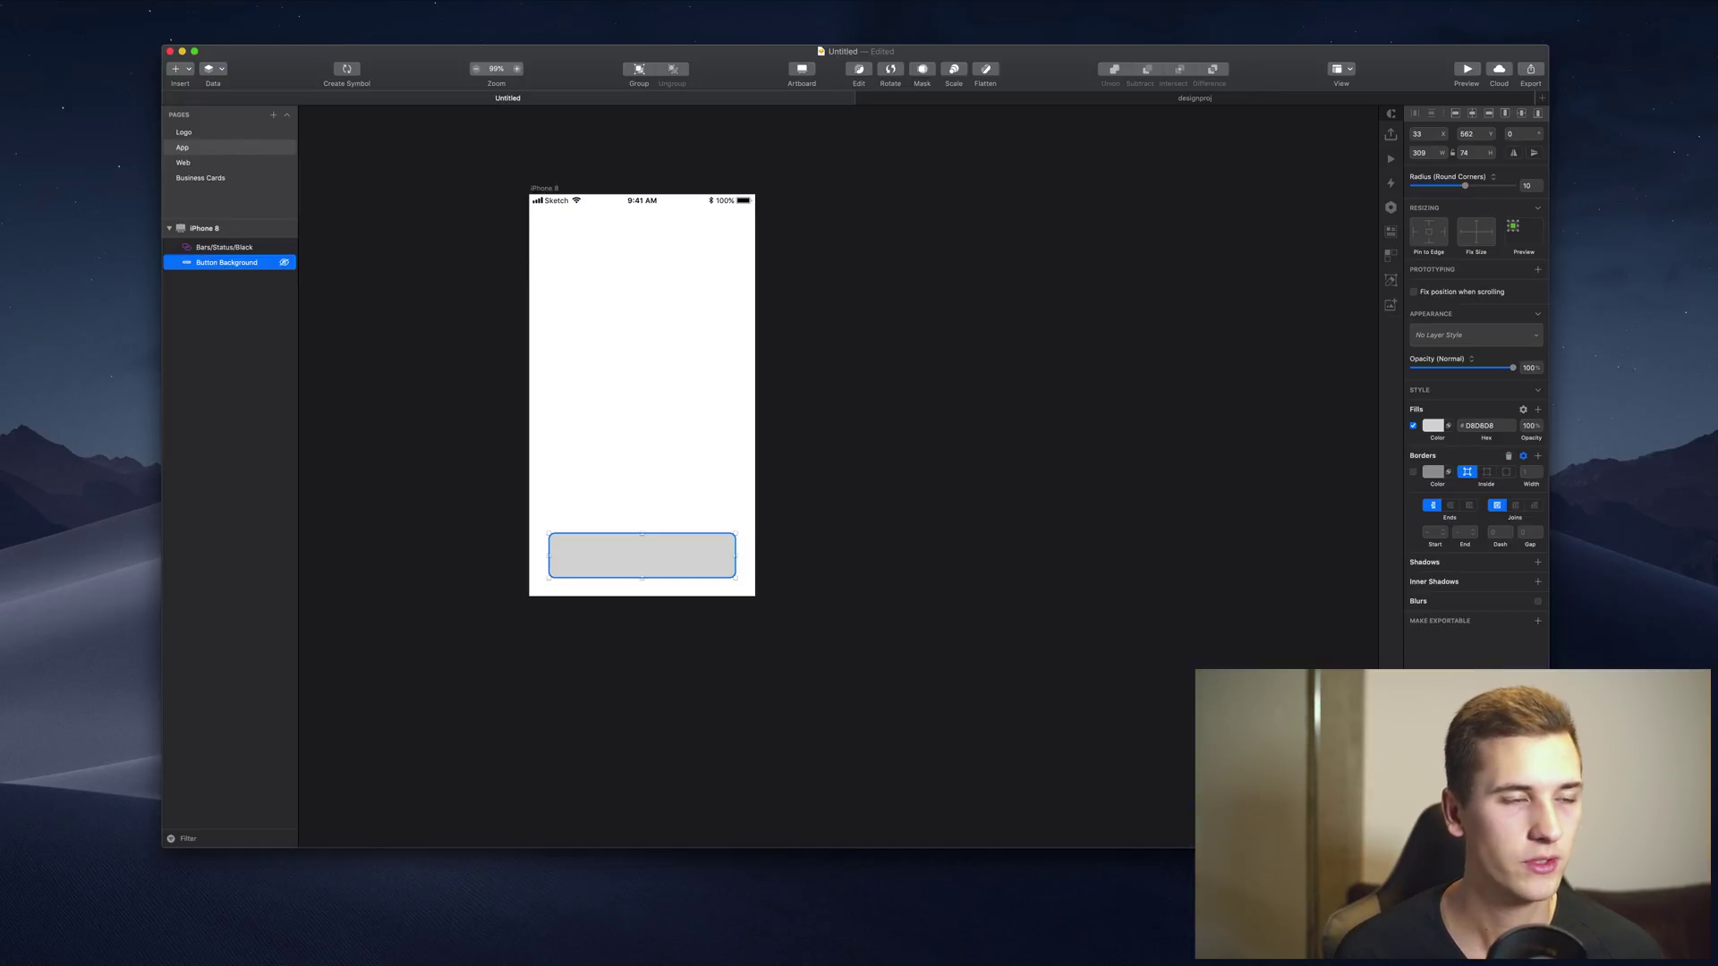
Toggle the Button Background layer's visibility off and back on
{"action": "left_click", "coordinate": [285, 265]}
{"action": "left_click", "coordinate": [285, 265]}
{"action": "left_click", "coordinate": [285, 265]}
{"action": "left_click", "coordinate": [284, 265]}
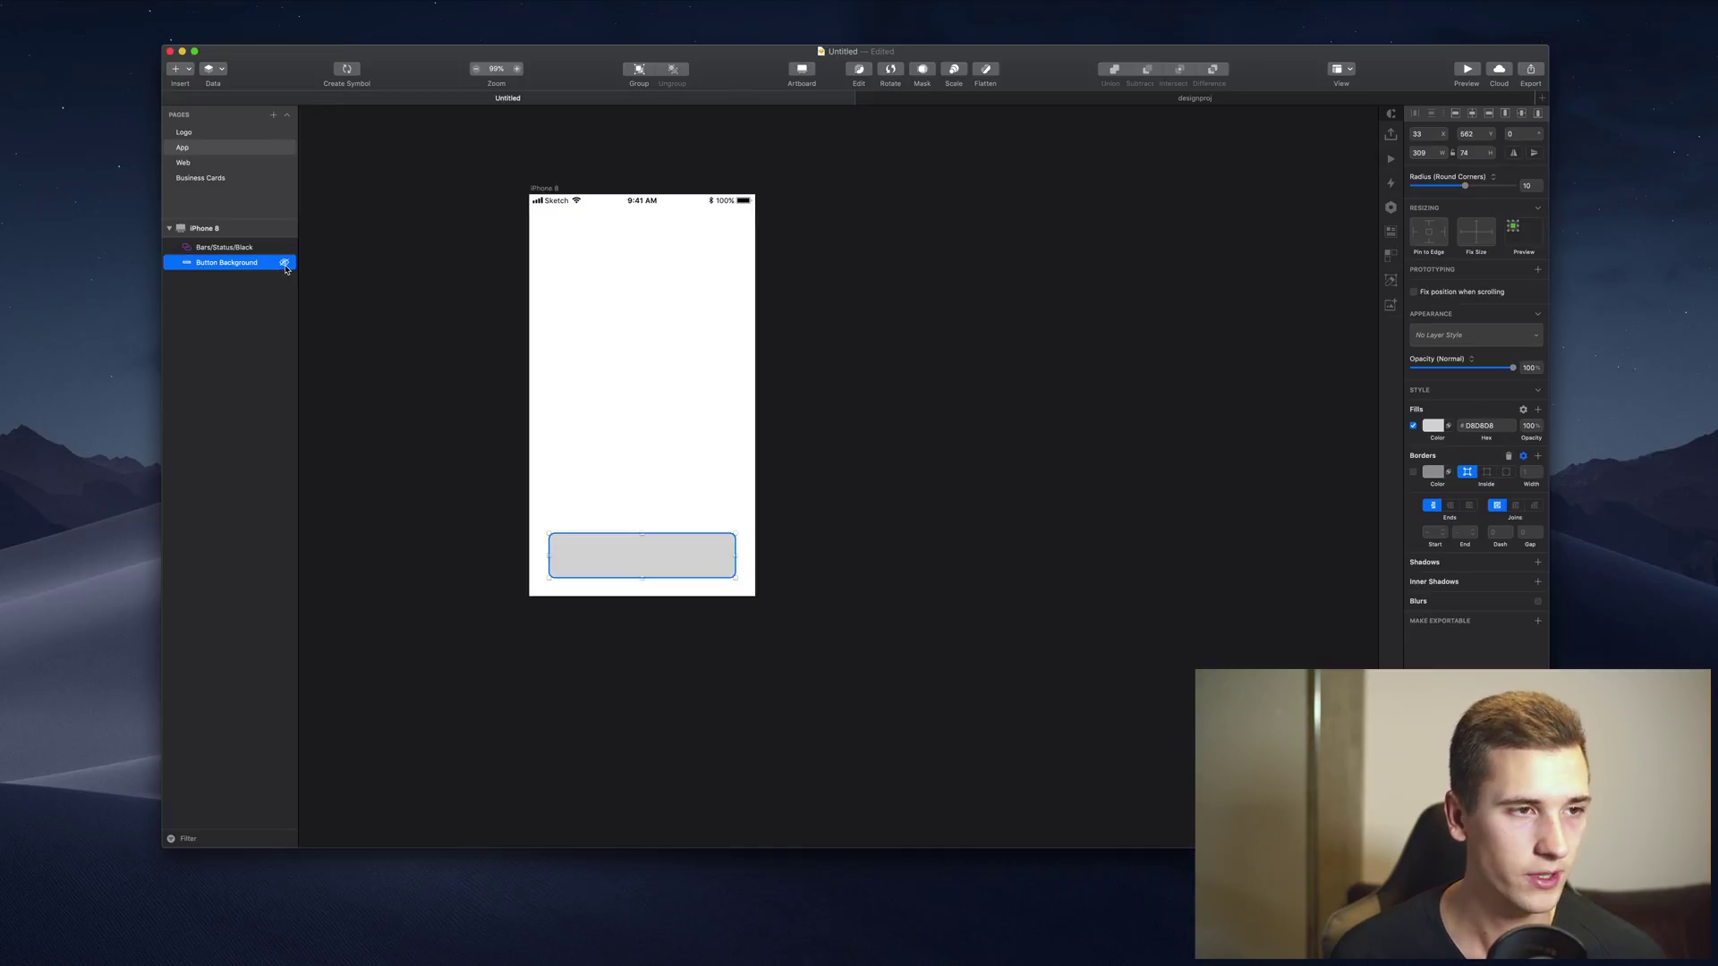
{"action": "right_click", "coordinate": [241, 271]}
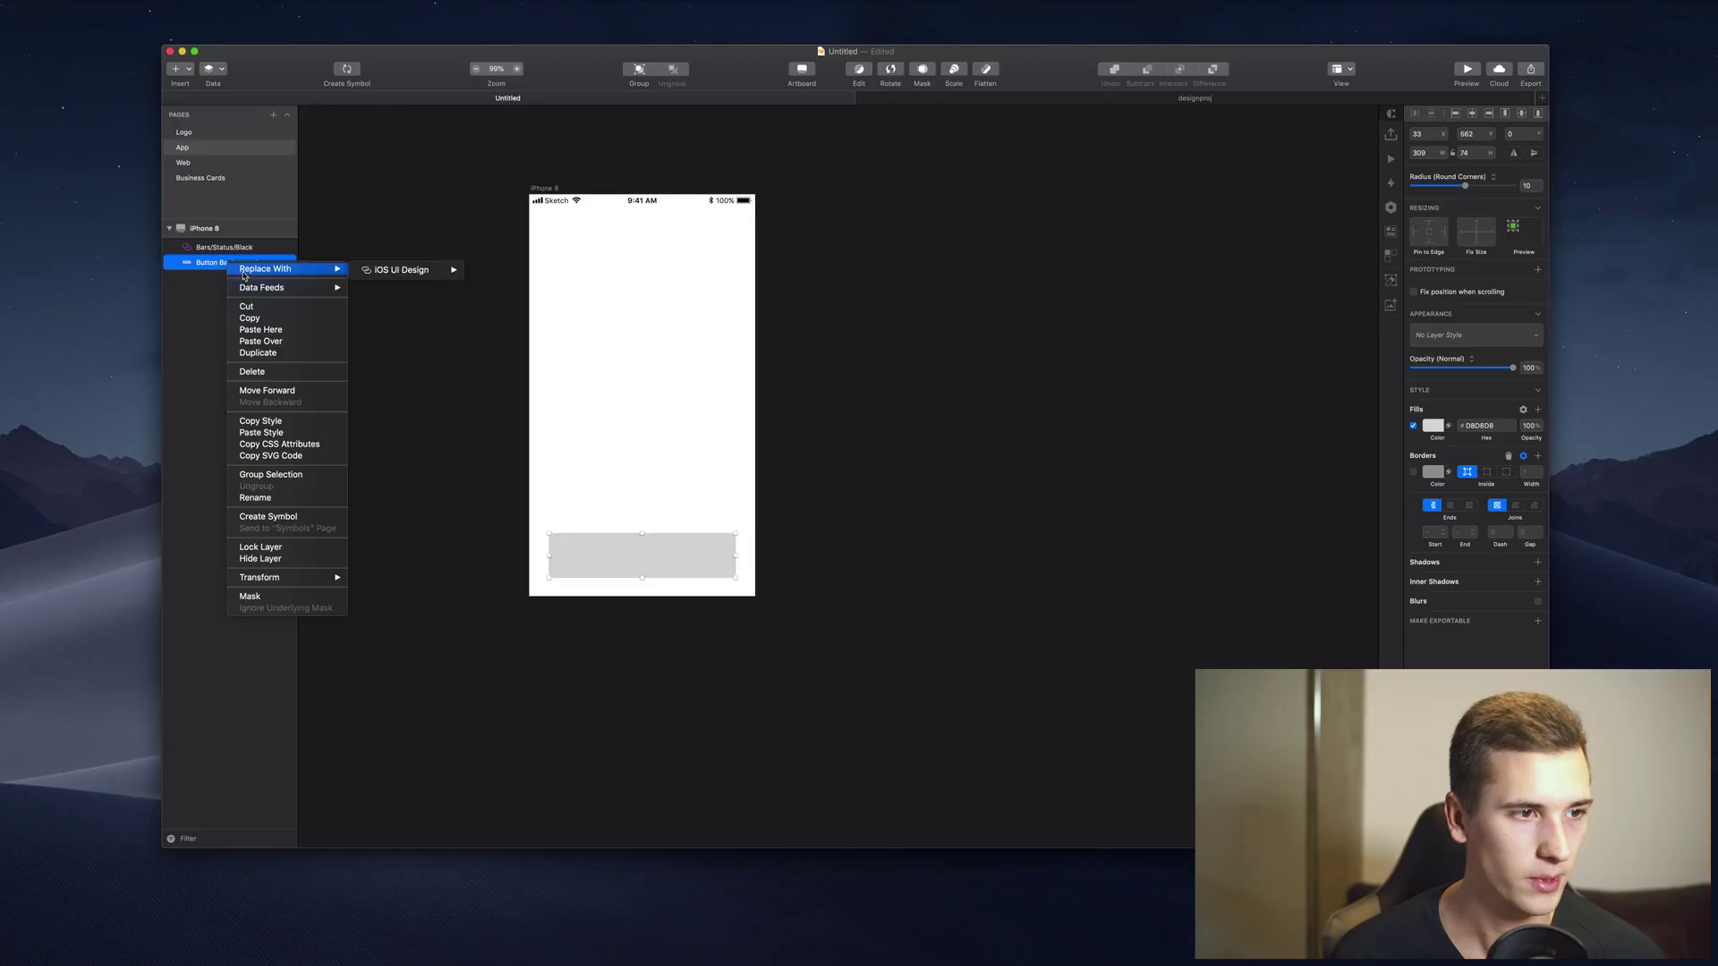
{"action": "mouse_move", "coordinate": [273, 291]}
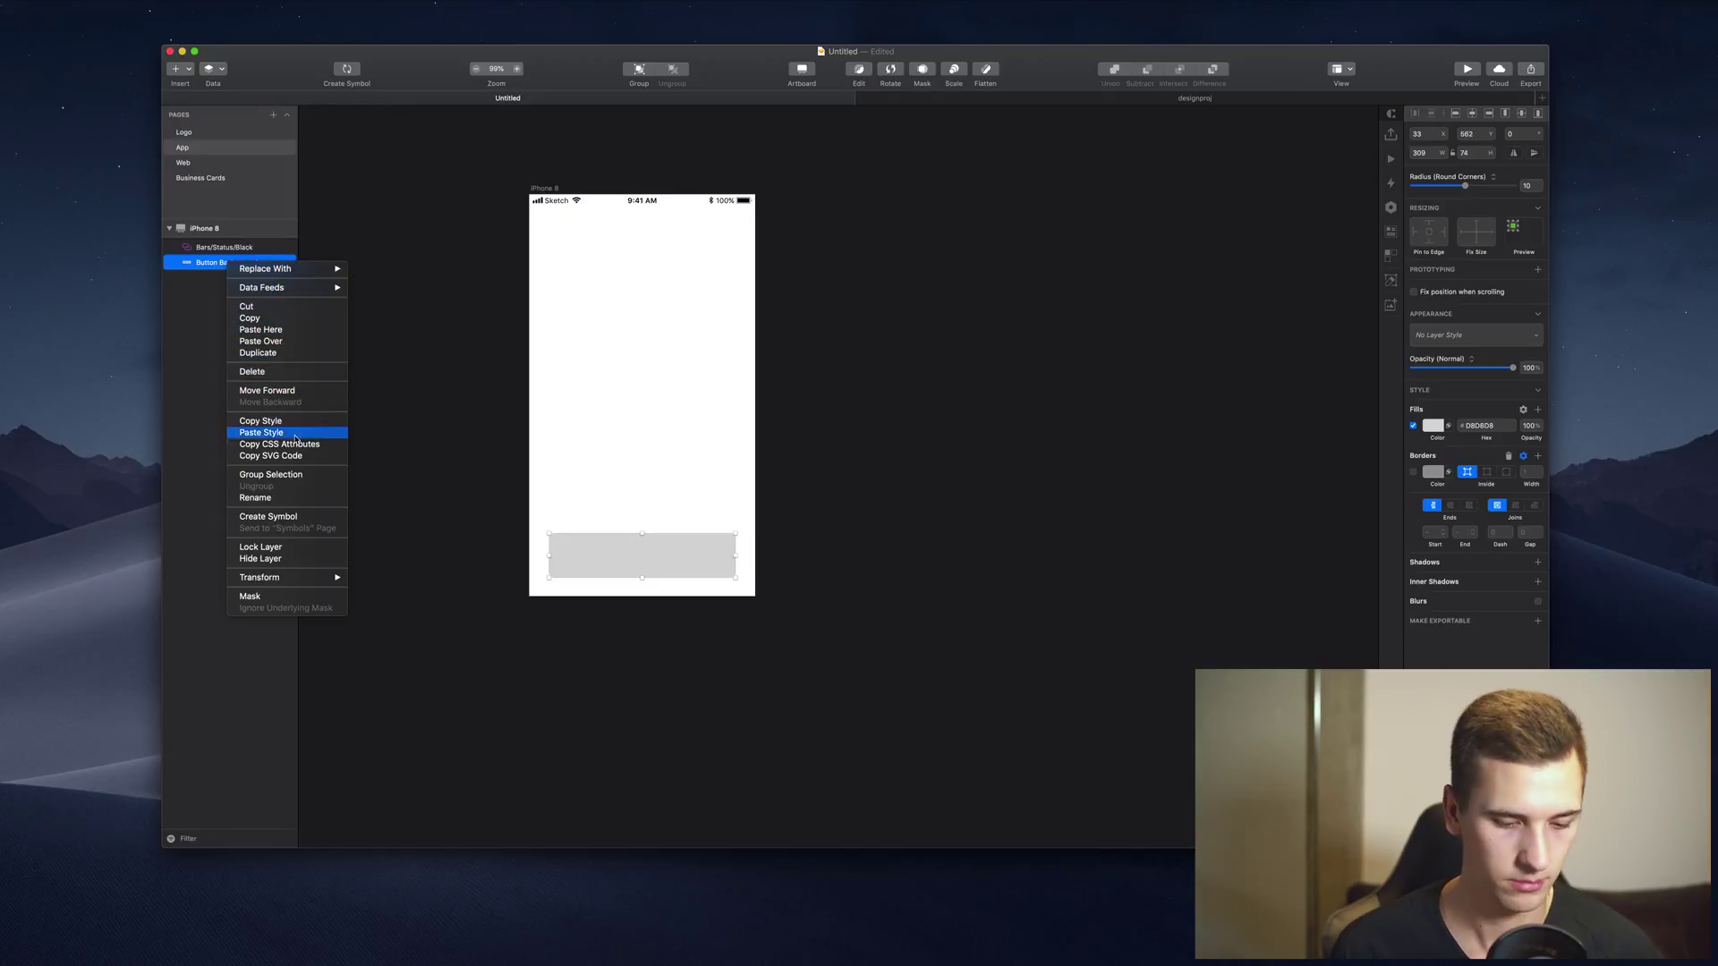
{"action": "left_click", "coordinate": [191, 422]}
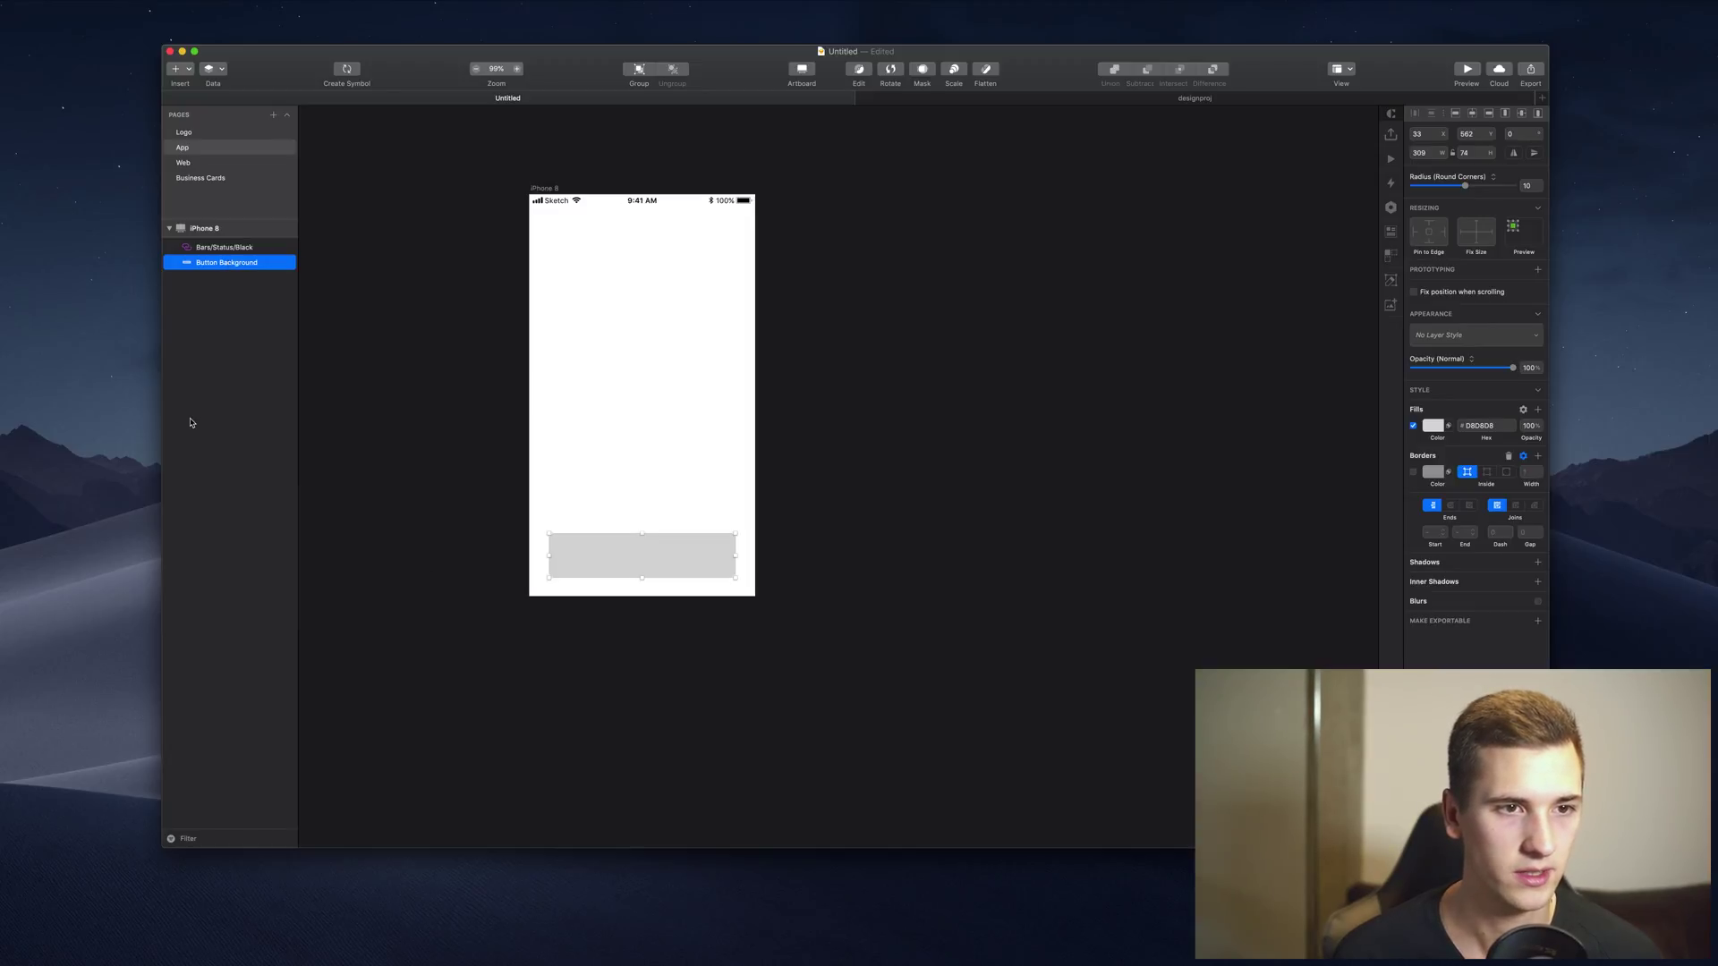
Draw a rectangle about 239 × 224 in the upper middle of the iPhone 8 artboard, above the Button Background
{"action": "key", "text": "r"}
{"action": "left_click_drag", "start_coordinate": [558, 297], "coordinate": [702, 429]}
{"action": "left_click_drag", "start_coordinate": [644, 371], "coordinate": [671, 363]}
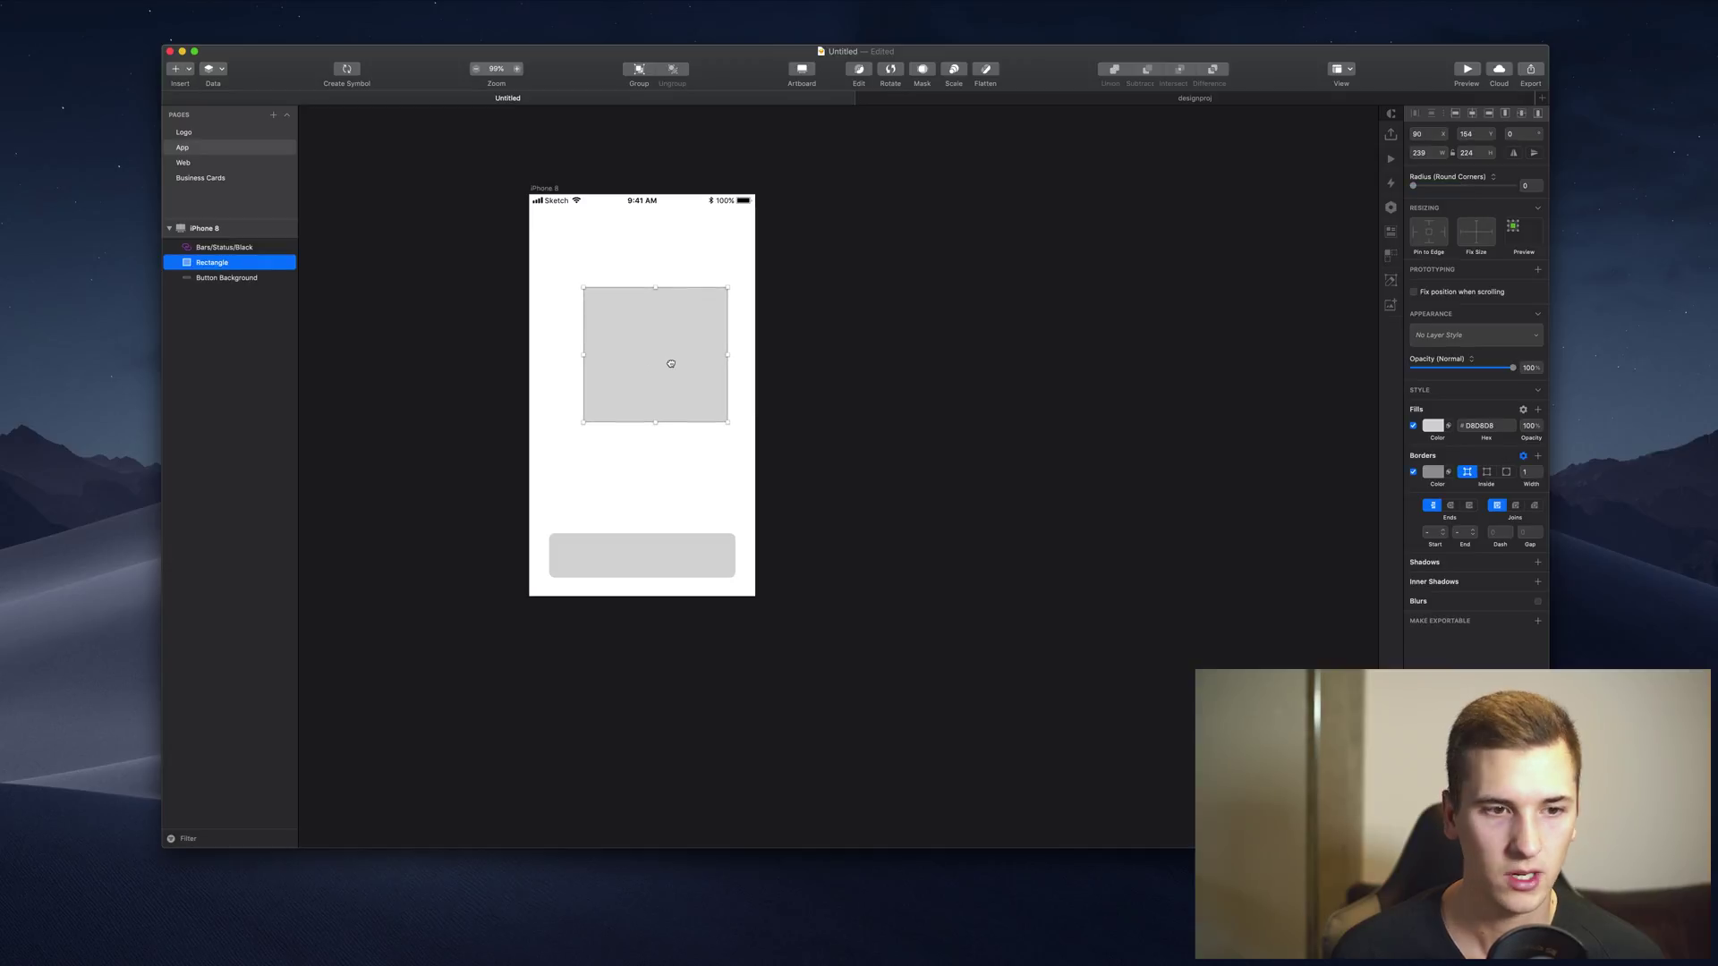
Set the Button Background's fill to the red FF3131
{"action": "left_click", "coordinate": [671, 562]}
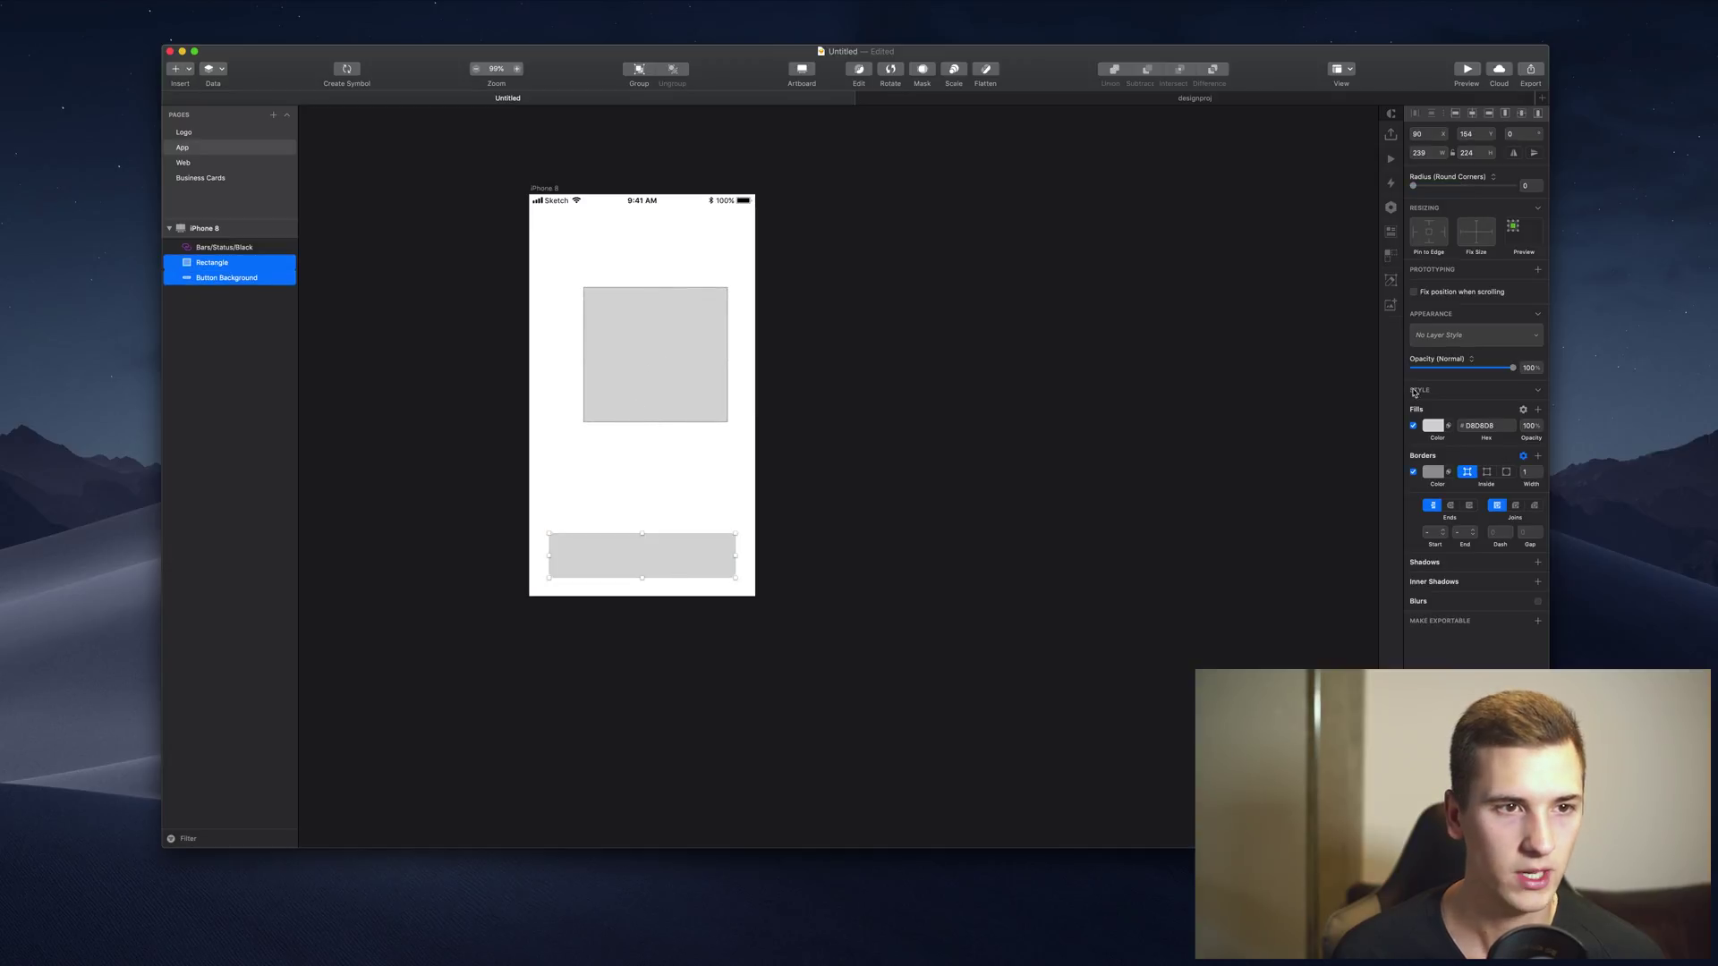
{"action": "left_click", "coordinate": [1441, 427]}
{"action": "left_click_drag", "start_coordinate": [1474, 509], "coordinate": [1513, 447]}
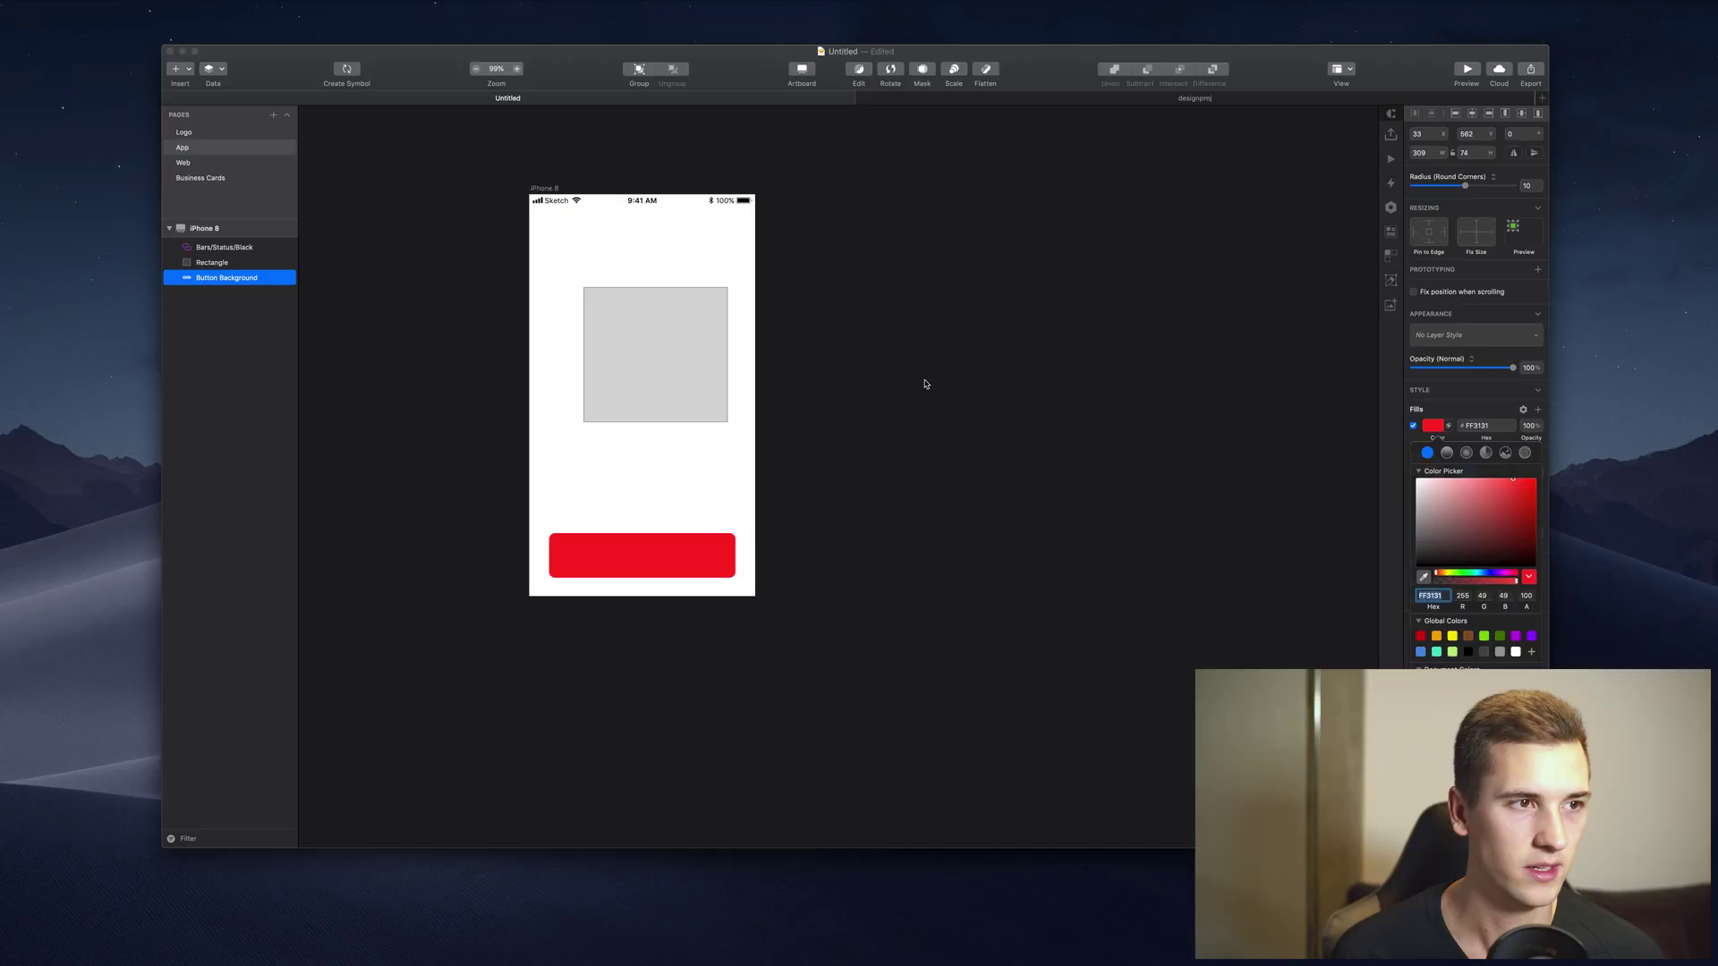
Center the grey rectangle horizontally on the artboard and copy the Button Background's layer style onto it
{"action": "left_click", "coordinate": [613, 349]}
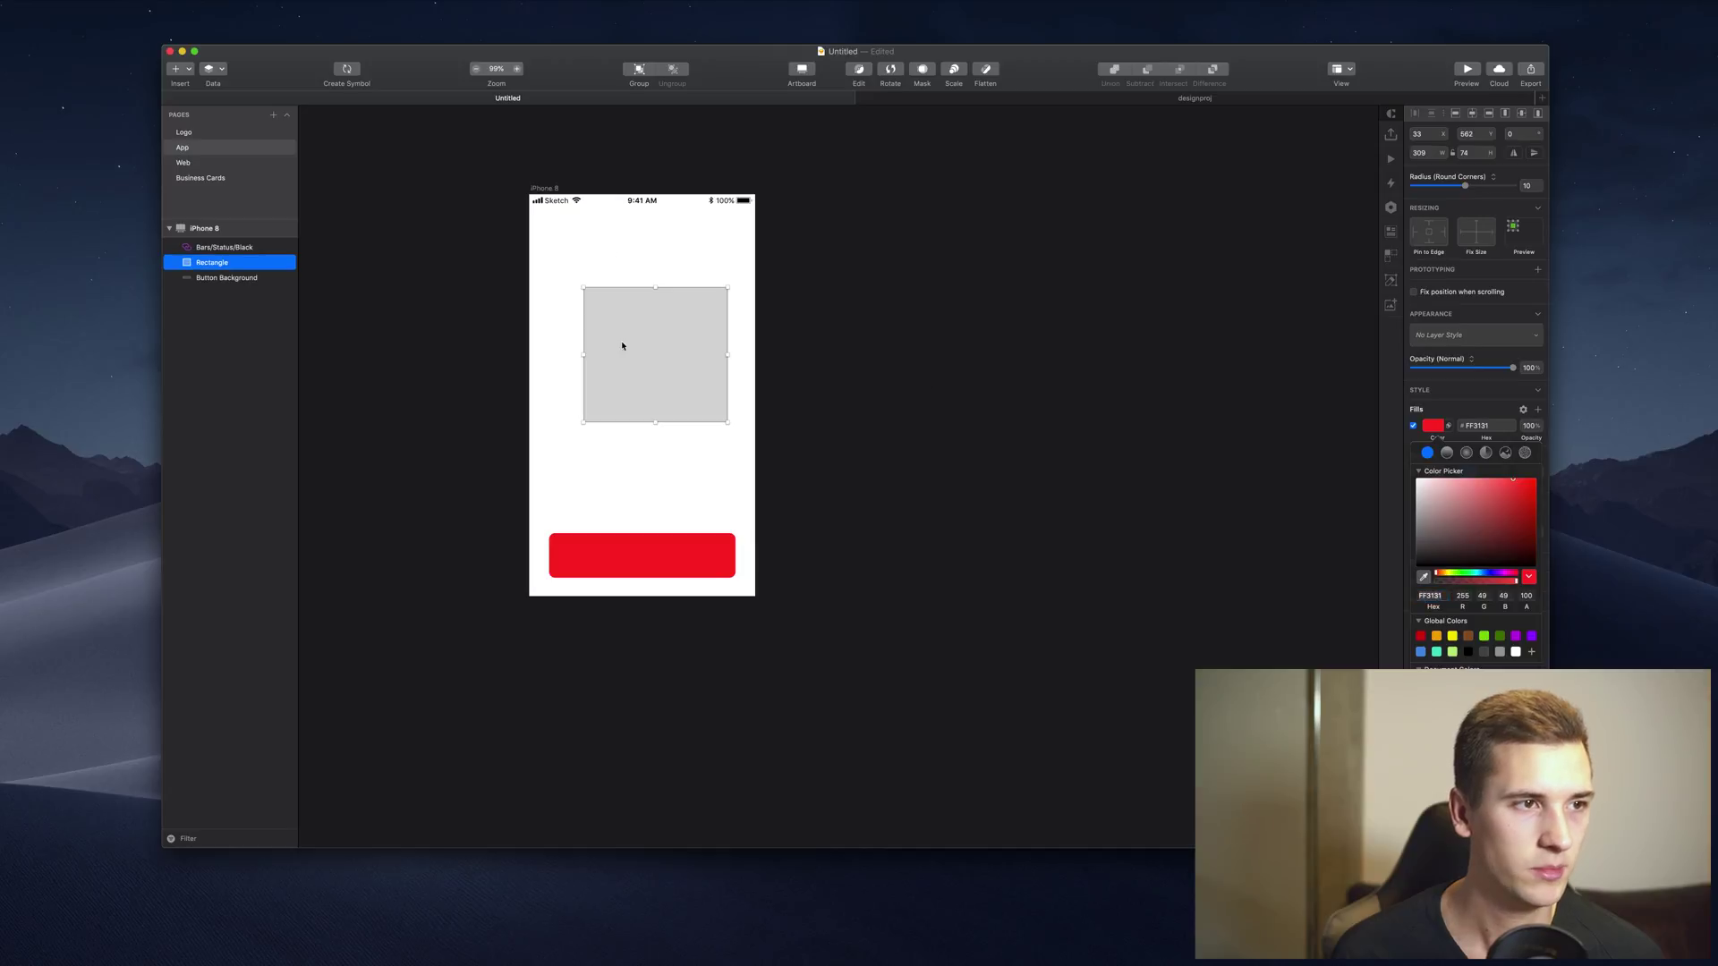
{"action": "left_click", "coordinate": [1473, 115]}
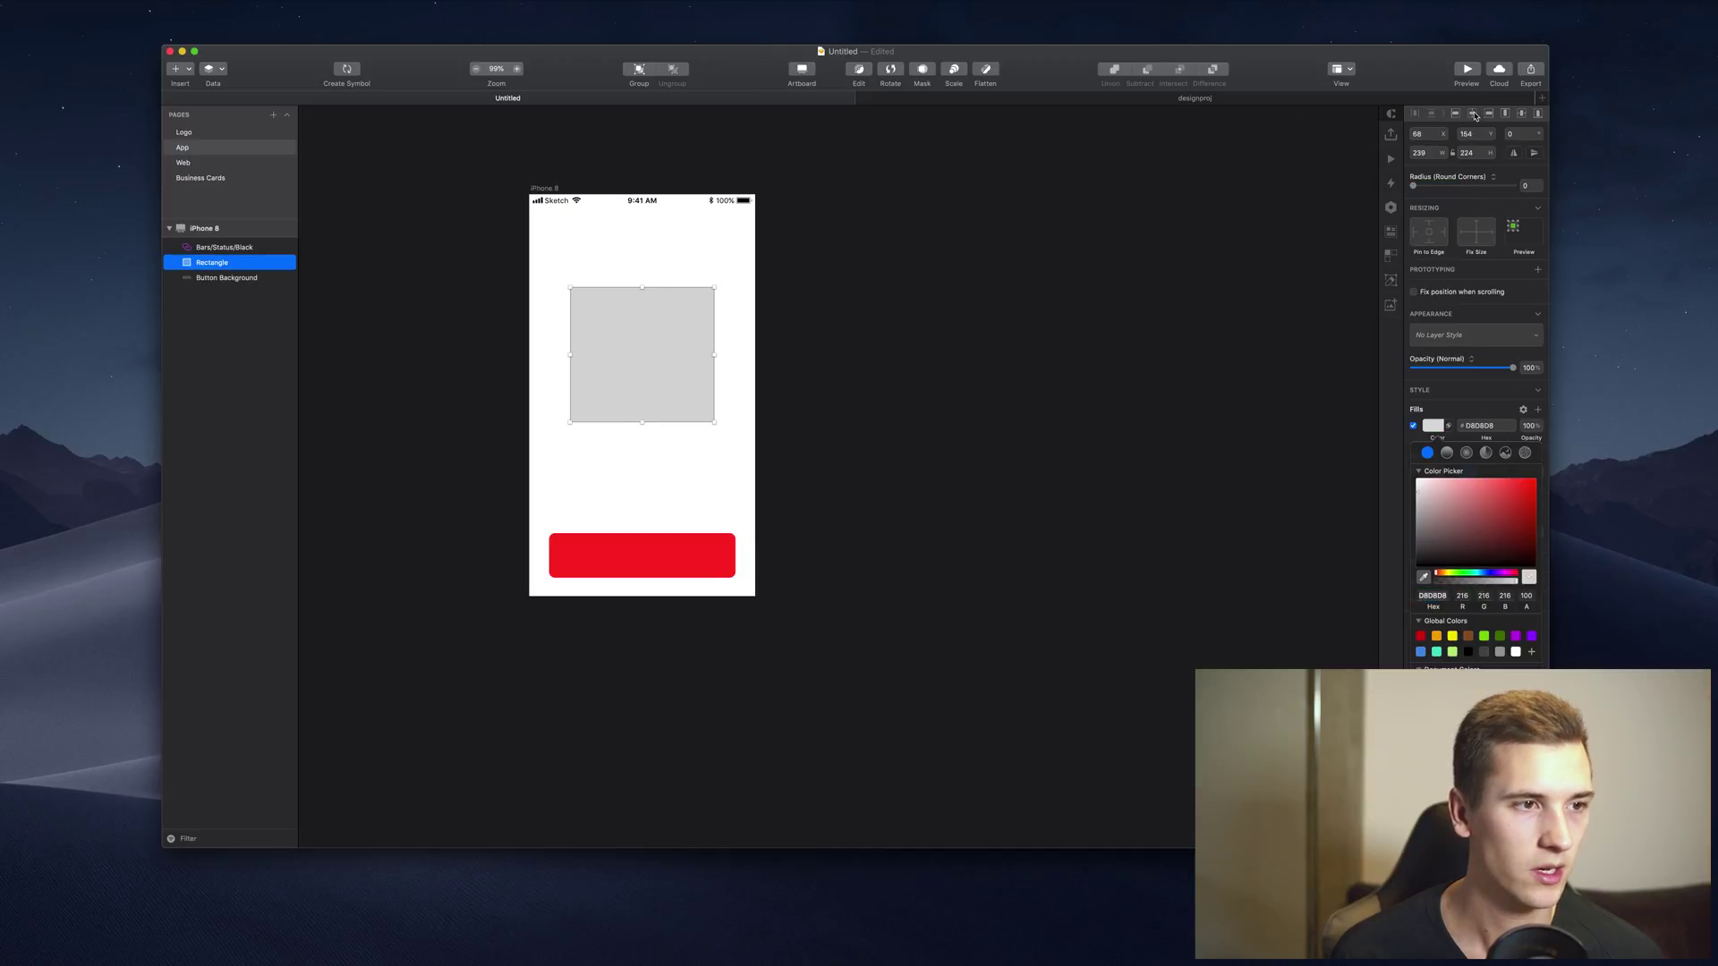
{"action": "right_click", "coordinate": [183, 282]}
{"action": "right_click", "coordinate": [199, 276]}
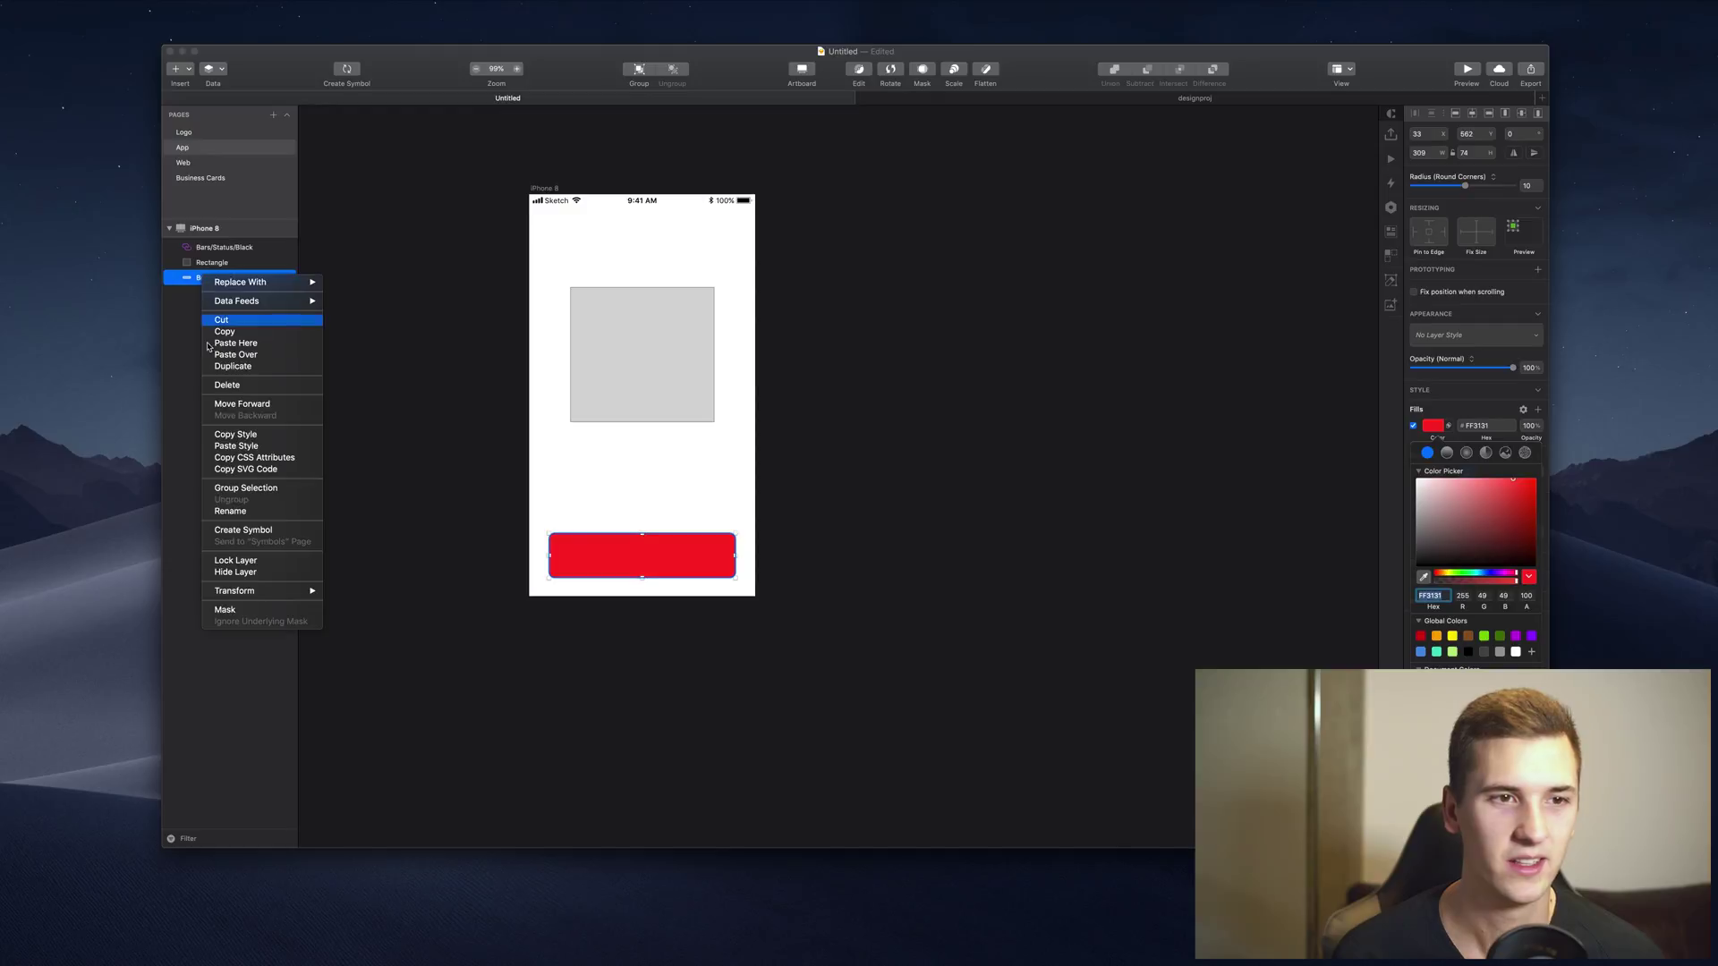
{"action": "left_click", "coordinate": [225, 436]}
{"action": "right_click", "coordinate": [206, 263]}
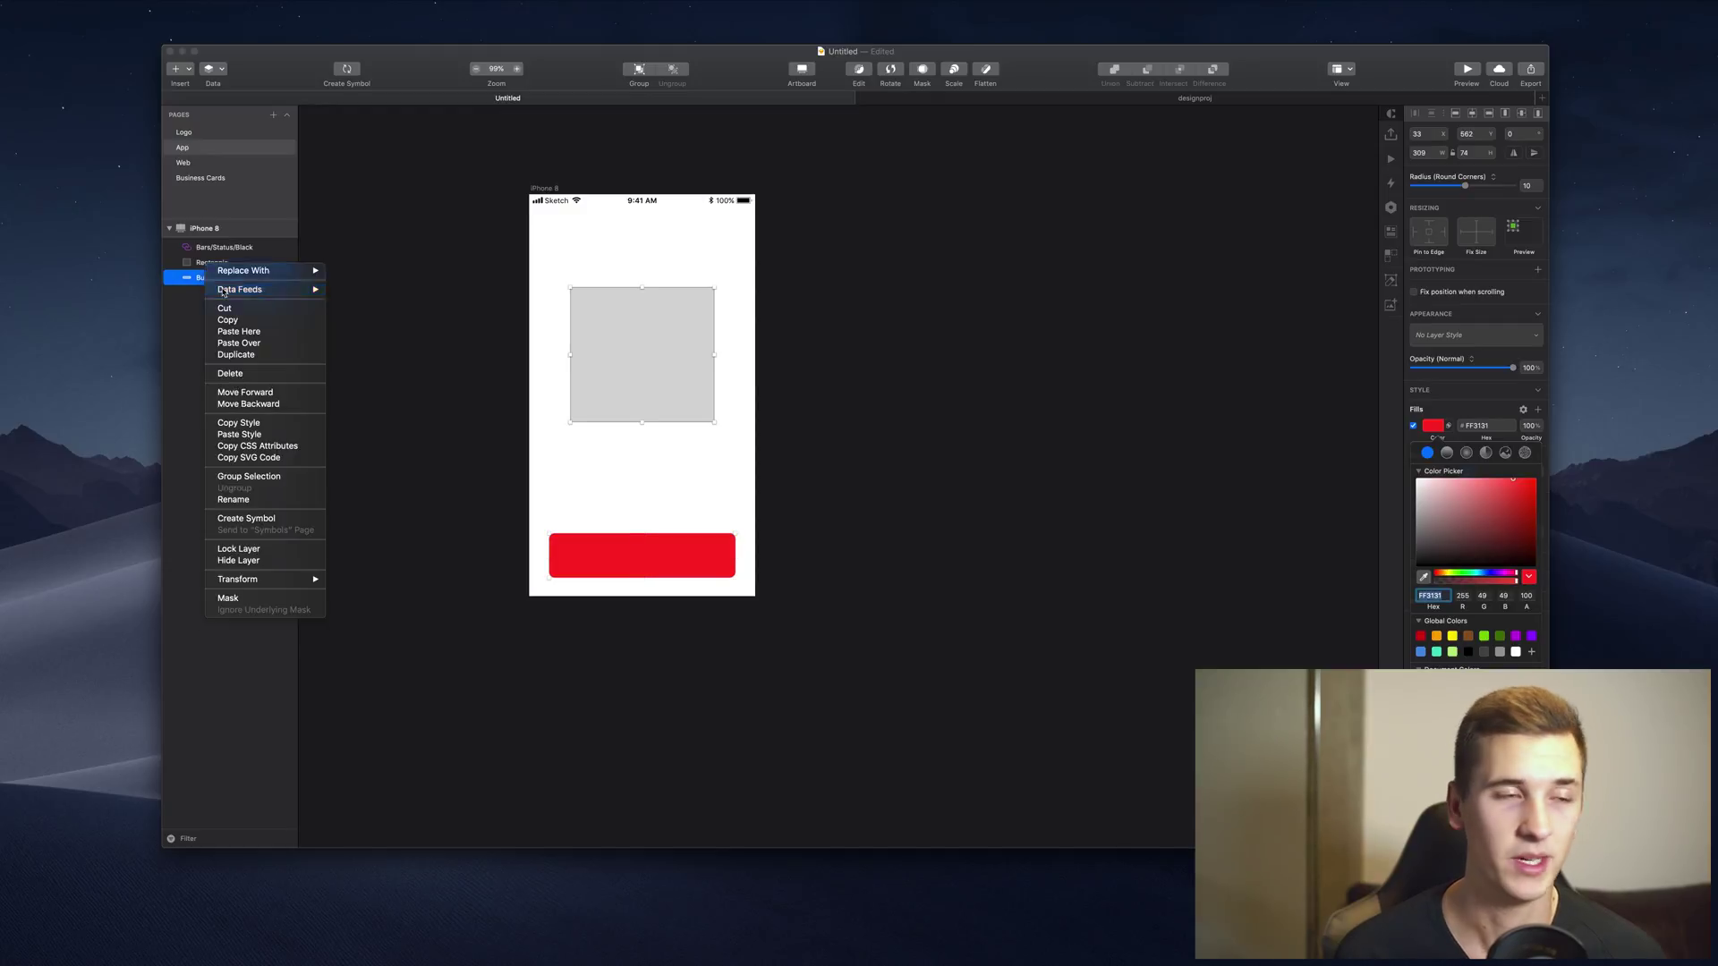
{"action": "left_click", "coordinate": [238, 435]}
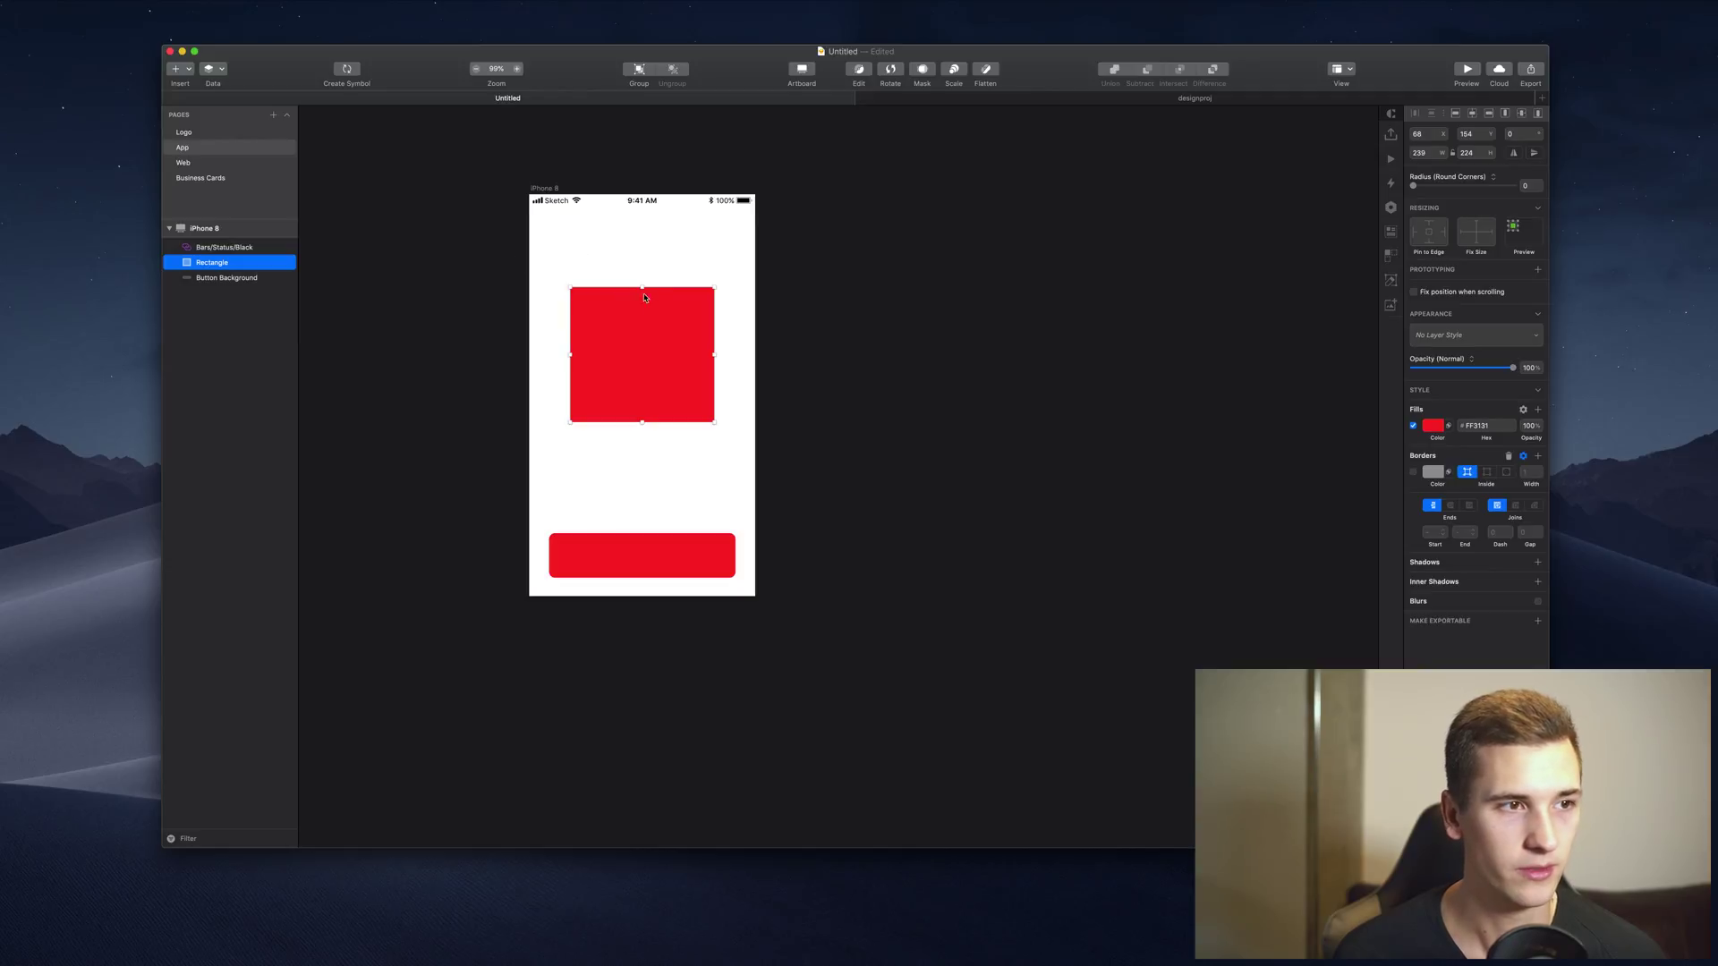
Delete the restyled rectangle above the Button Background
{"action": "left_click", "coordinate": [233, 277]}
{"action": "left_click", "coordinate": [227, 265]}
{"action": "key", "text": "Delete"}
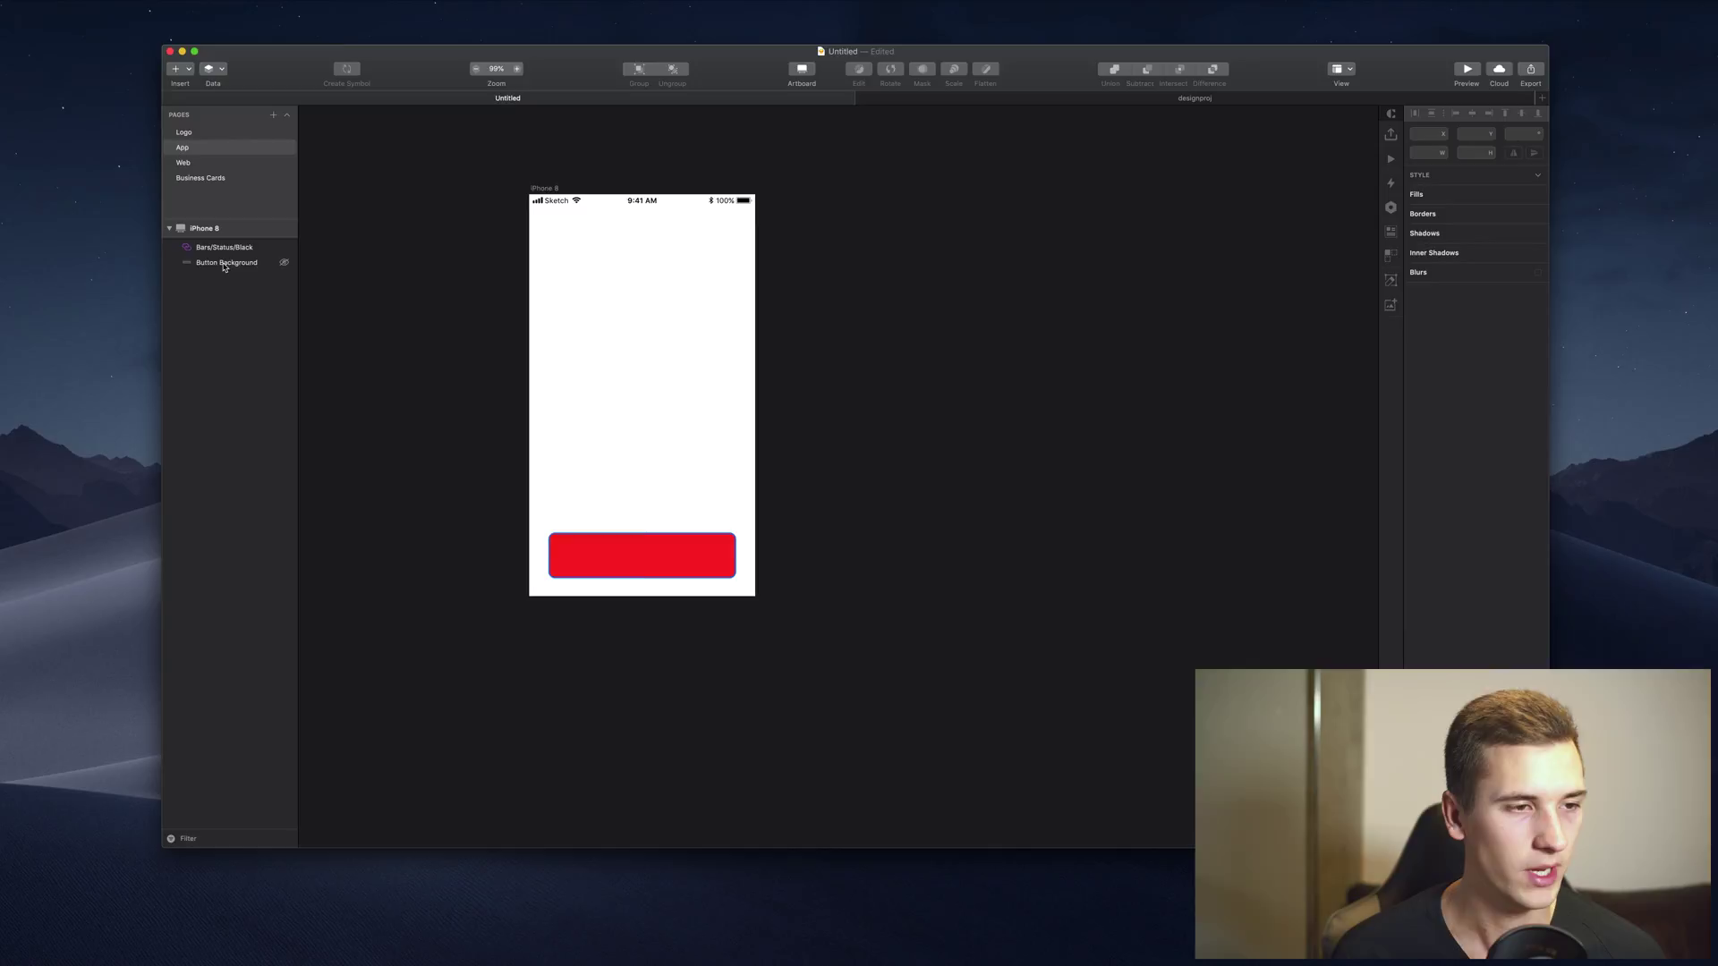
{"action": "left_click", "coordinate": [211, 266]}
{"action": "right_click", "coordinate": [211, 270]}
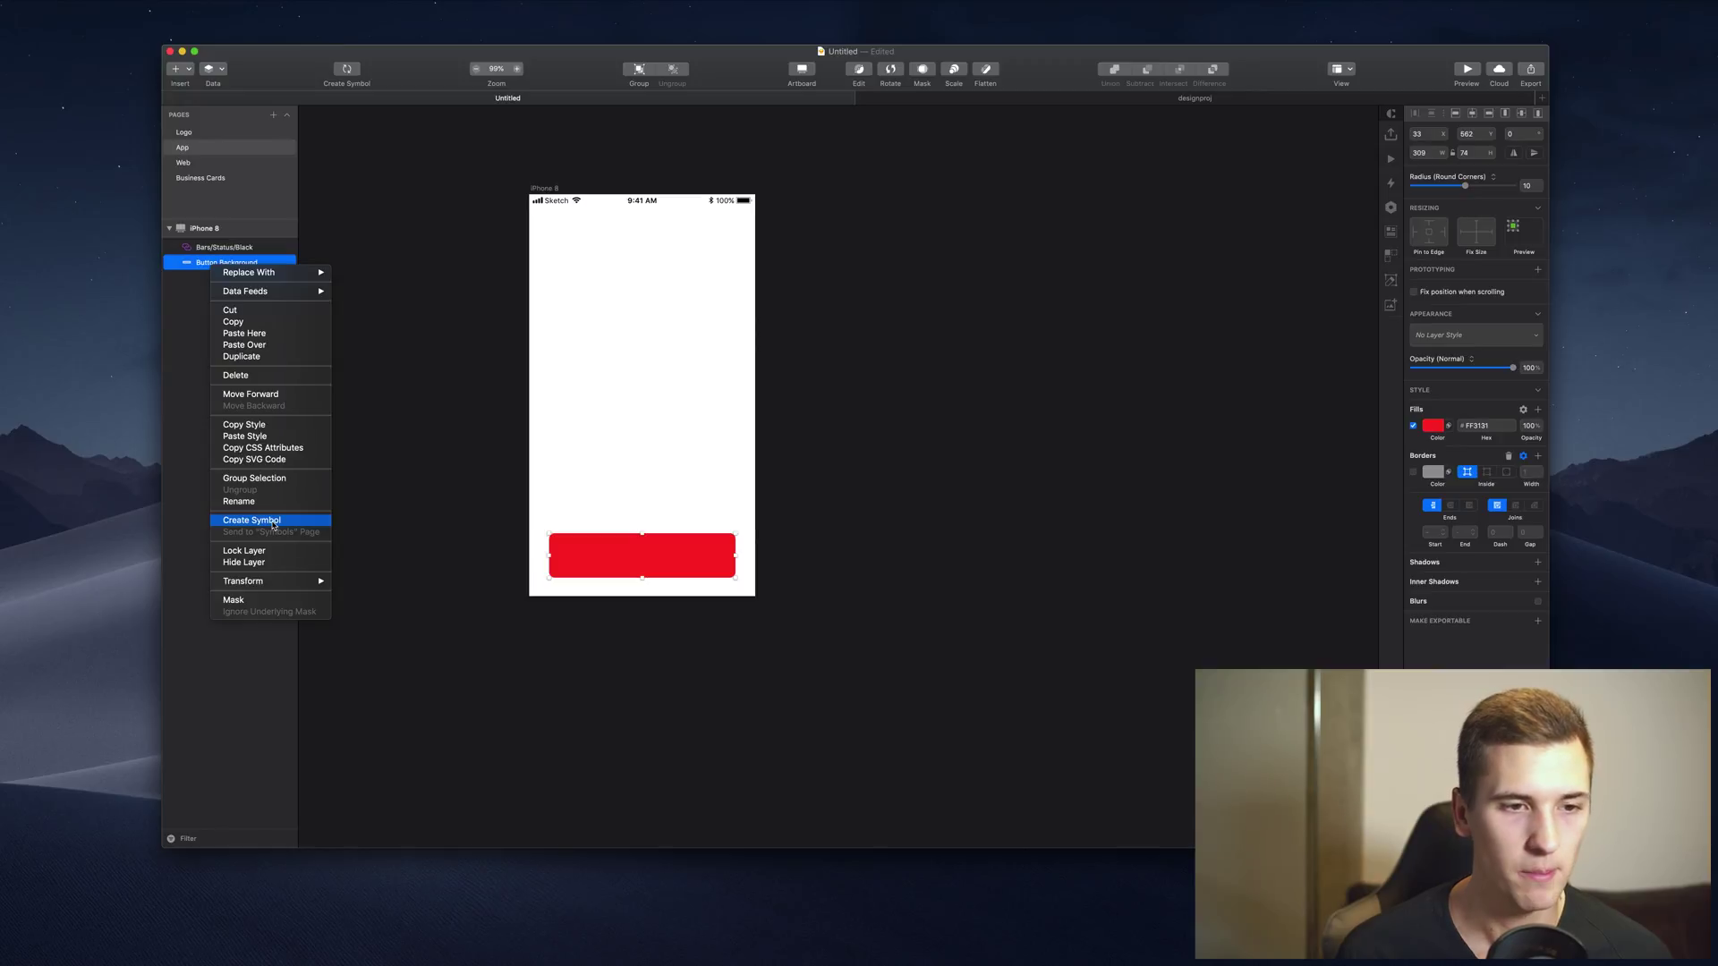
{"action": "mouse_move", "coordinate": [261, 586]}
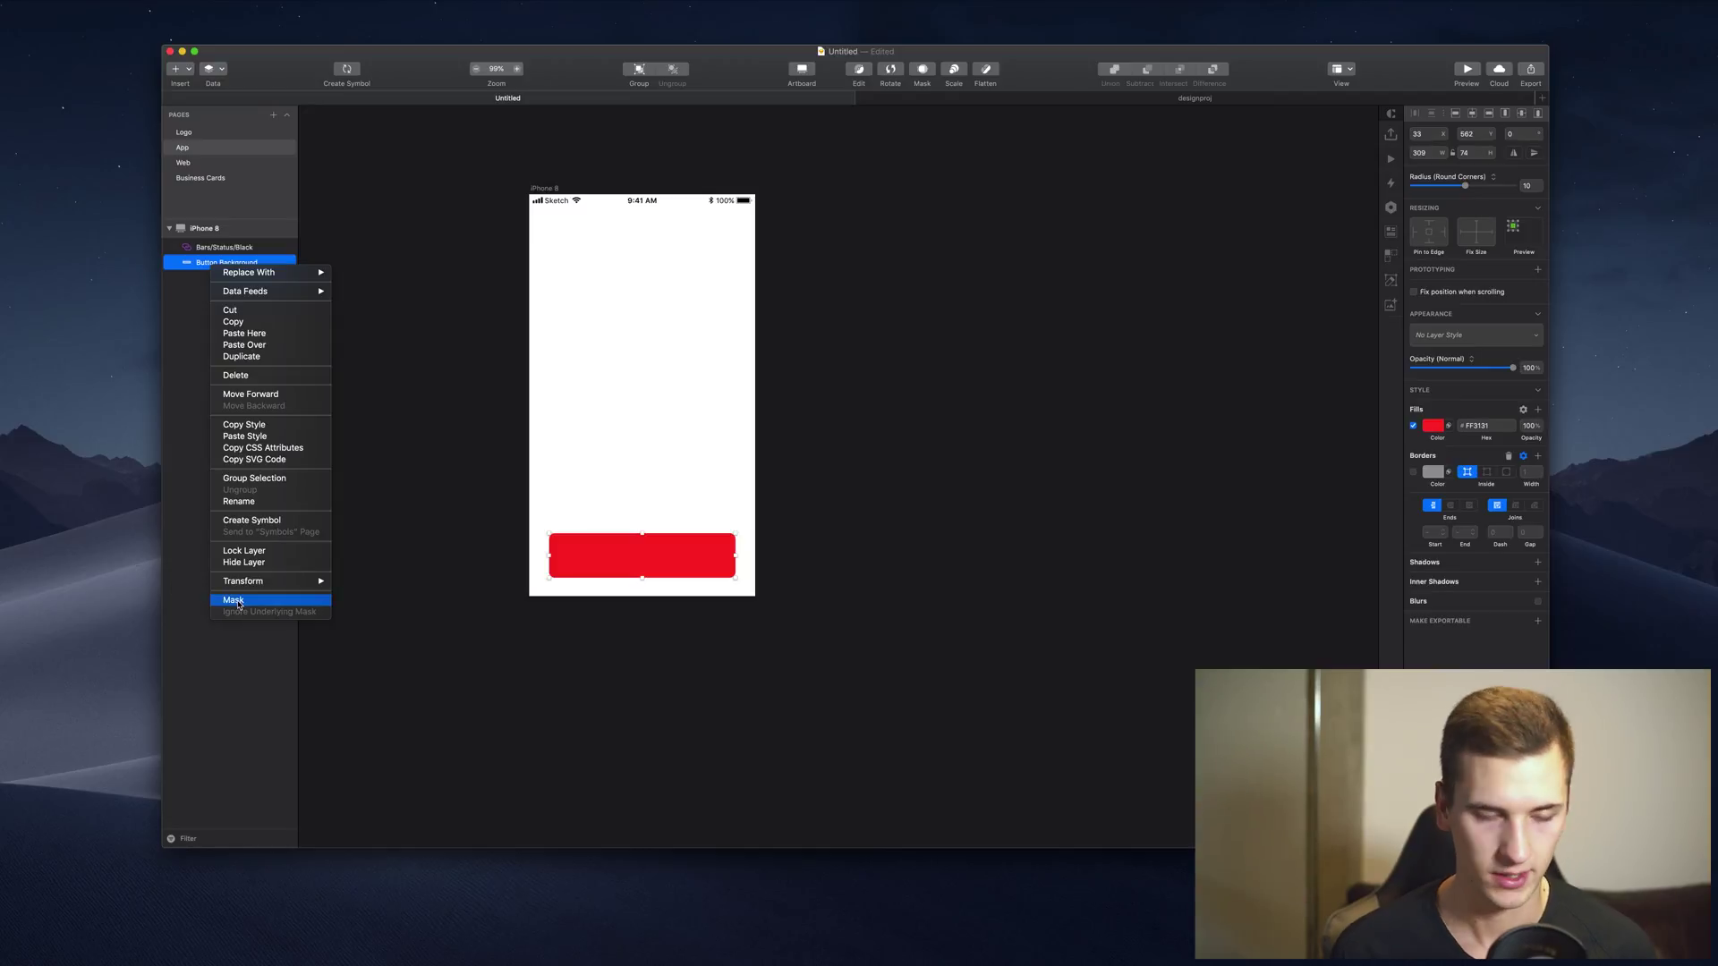
{"action": "left_click", "coordinate": [569, 416]}
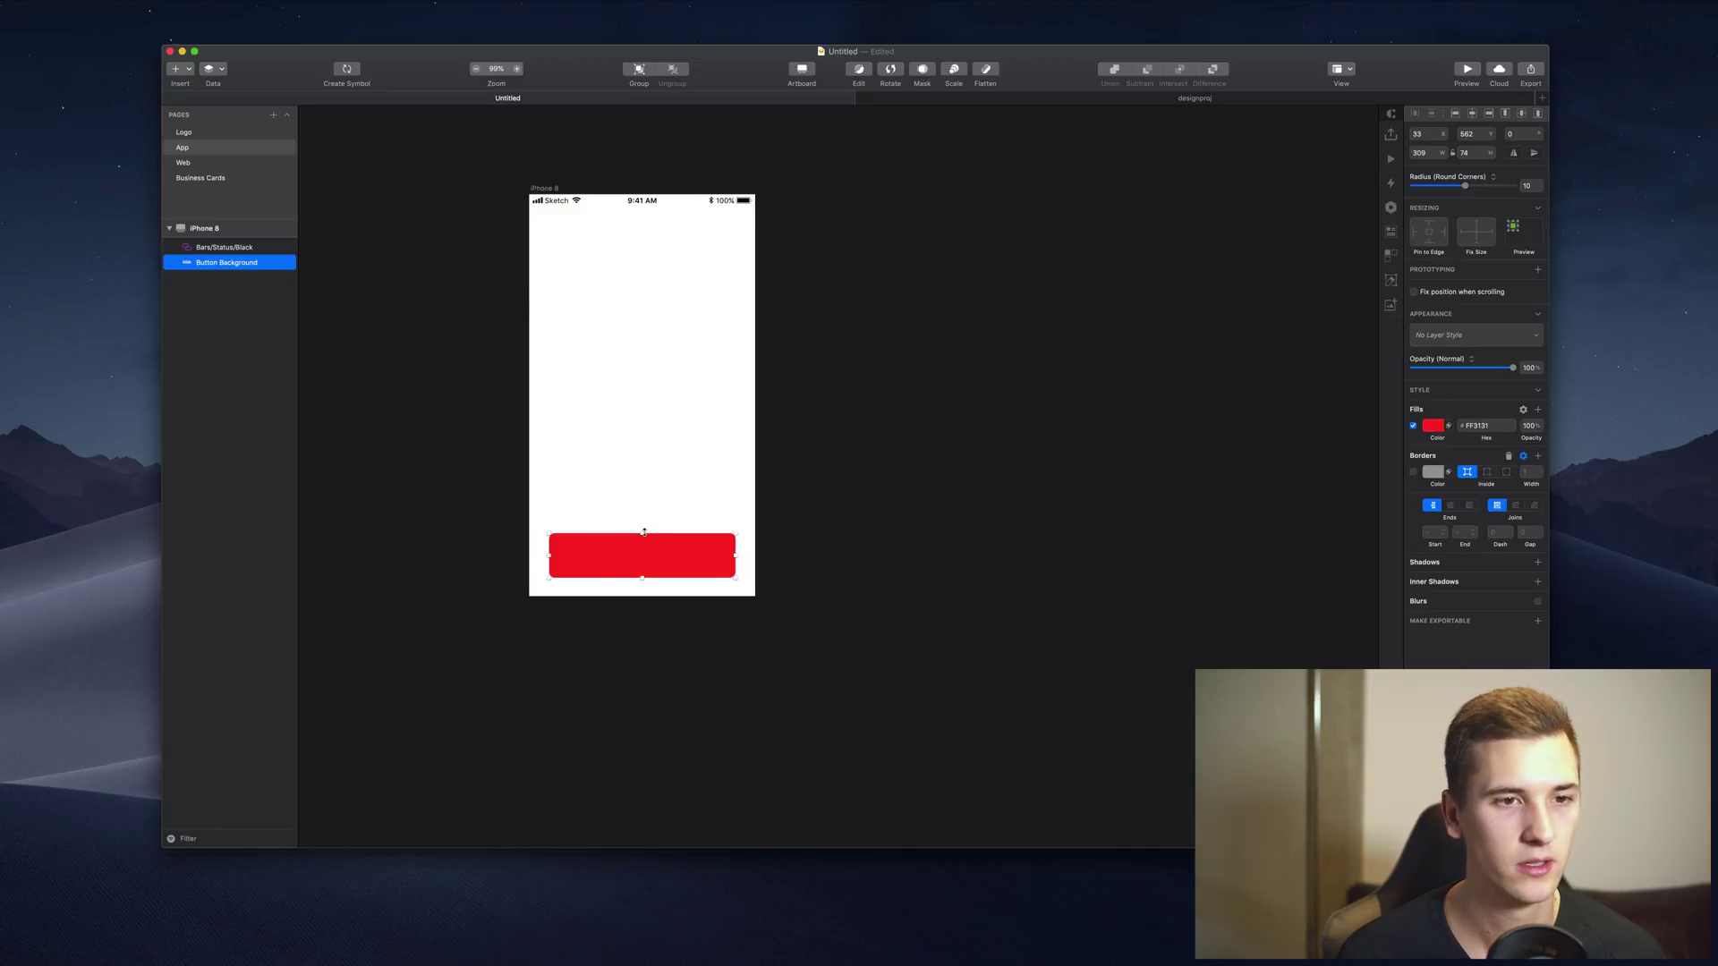
Stretch the Button Background upward to a height of about 286 and place a duplicate directly above it
{"action": "left_click_drag", "start_coordinate": [644, 531], "coordinate": [640, 246]}
{"action": "key", "text": "super+d"}
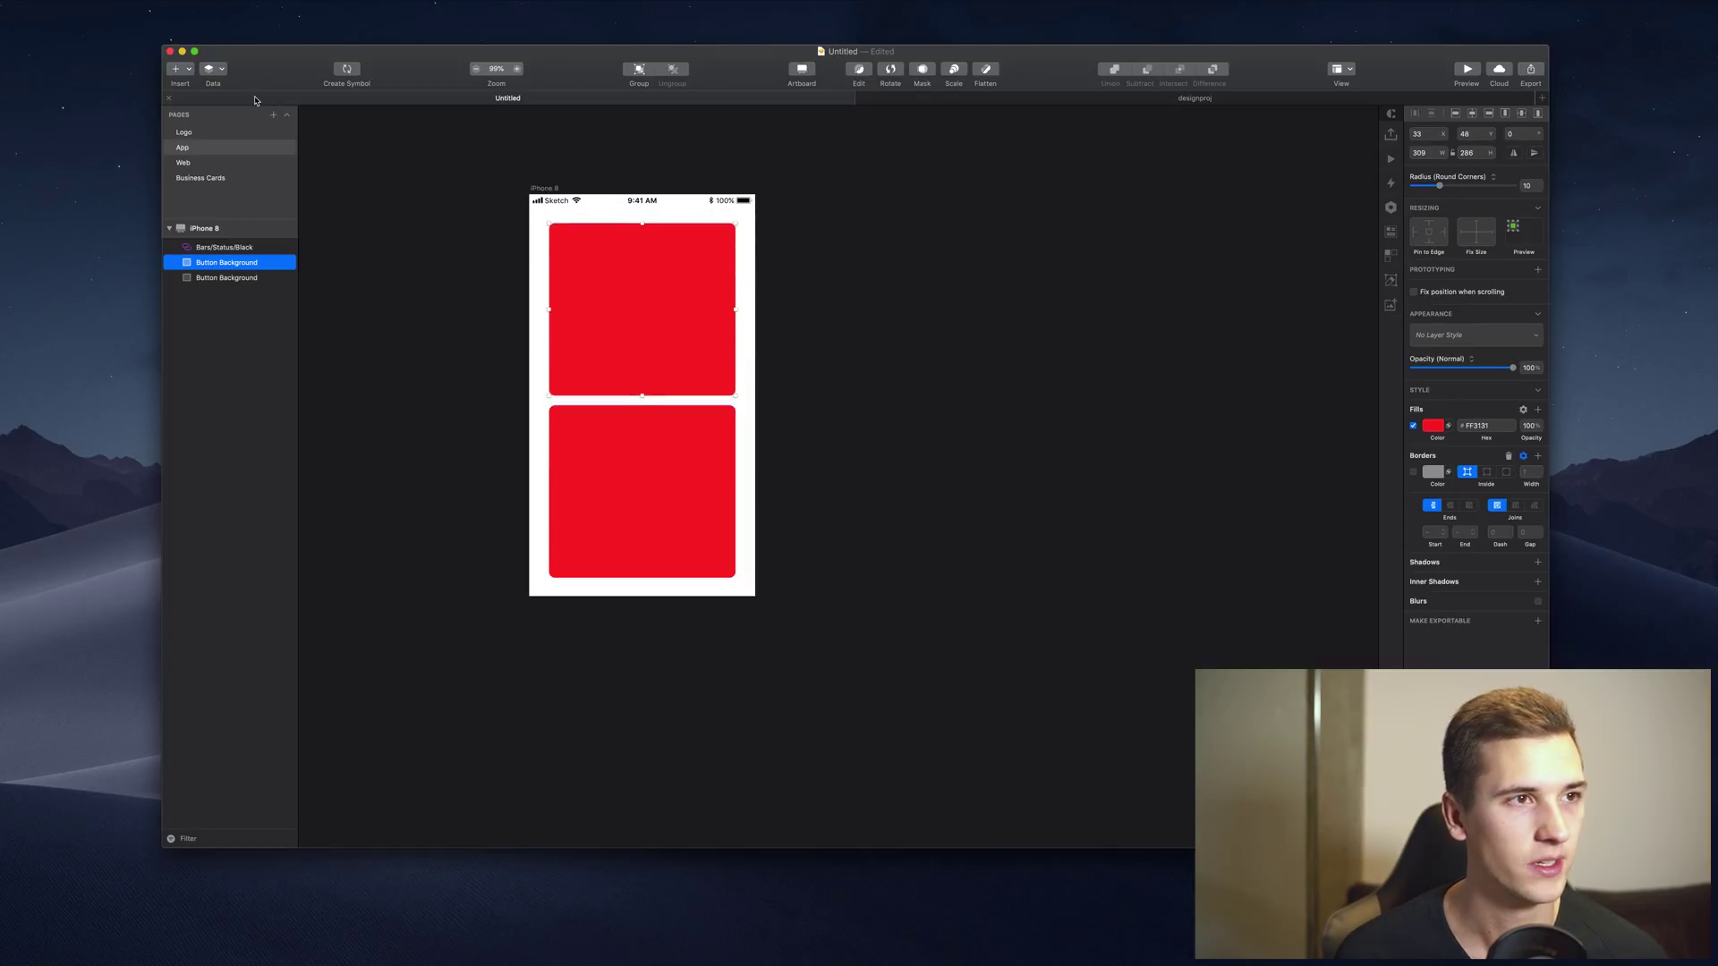
Fill the upper red shape with a sample image from the Faces data source
{"action": "left_click", "coordinate": [214, 71]}
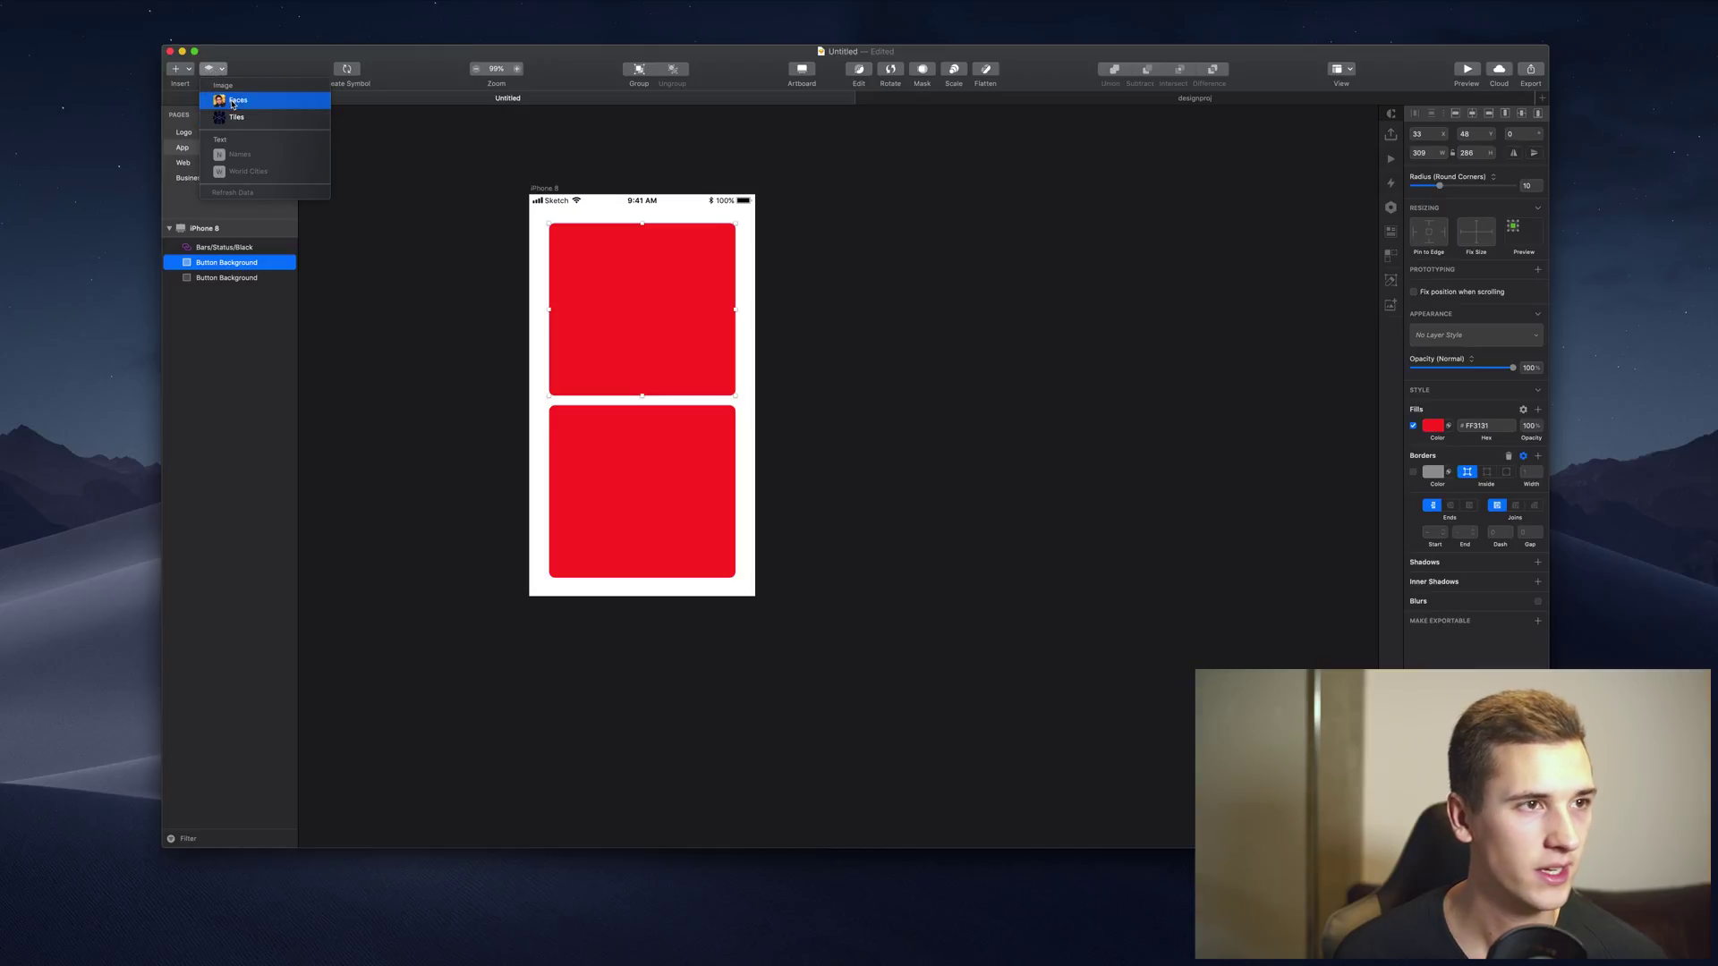
{"action": "left_click", "coordinate": [223, 70]}
{"action": "left_click", "coordinate": [223, 70]}
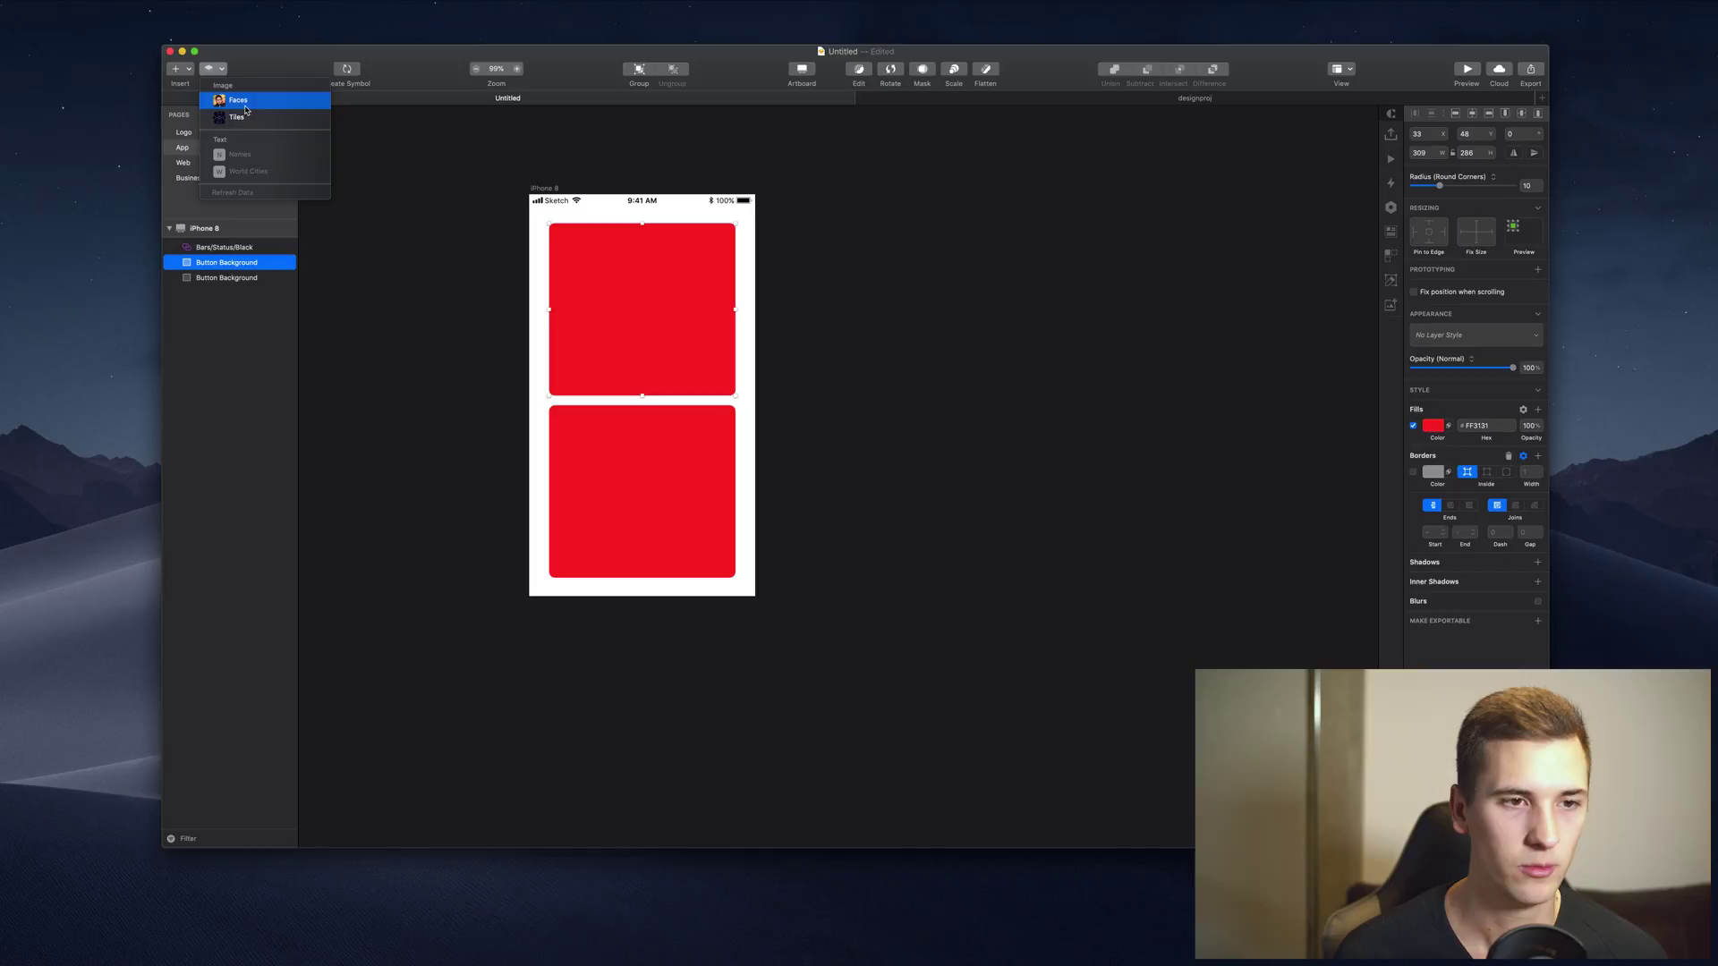
{"action": "left_click", "coordinate": [238, 101]}
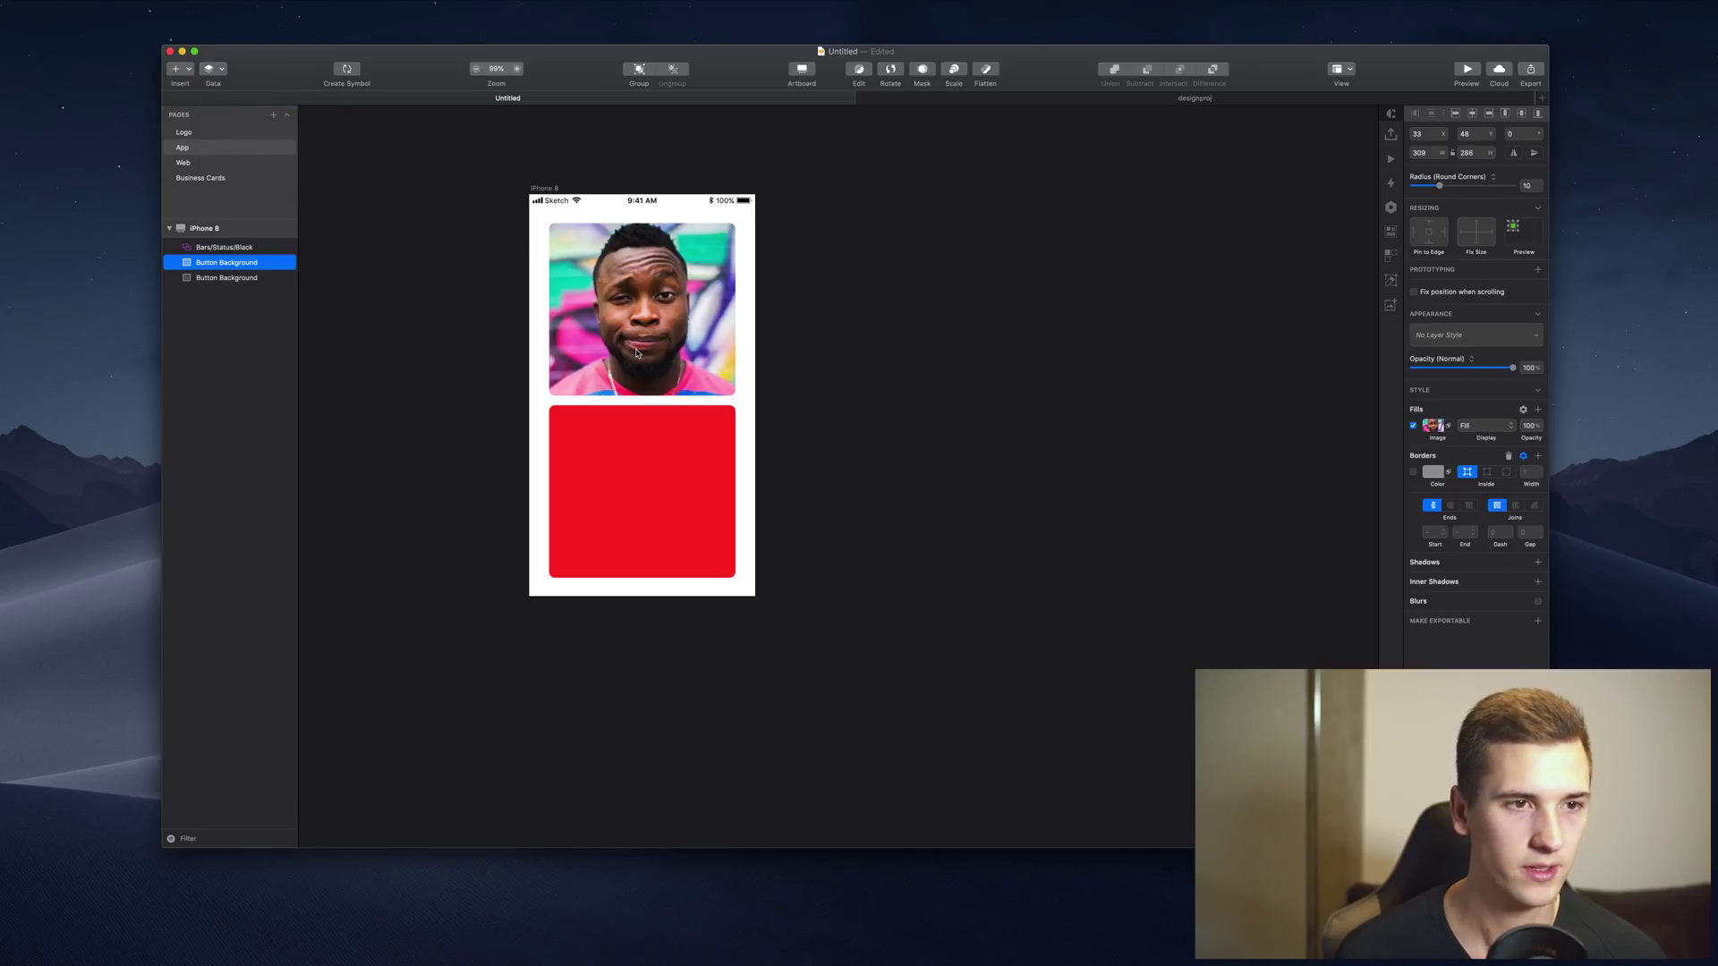
Shorten the lower red shape from its top edge to about 109 high, and move the face image over it to about X -62, Y 384
{"action": "left_click", "coordinate": [644, 452]}
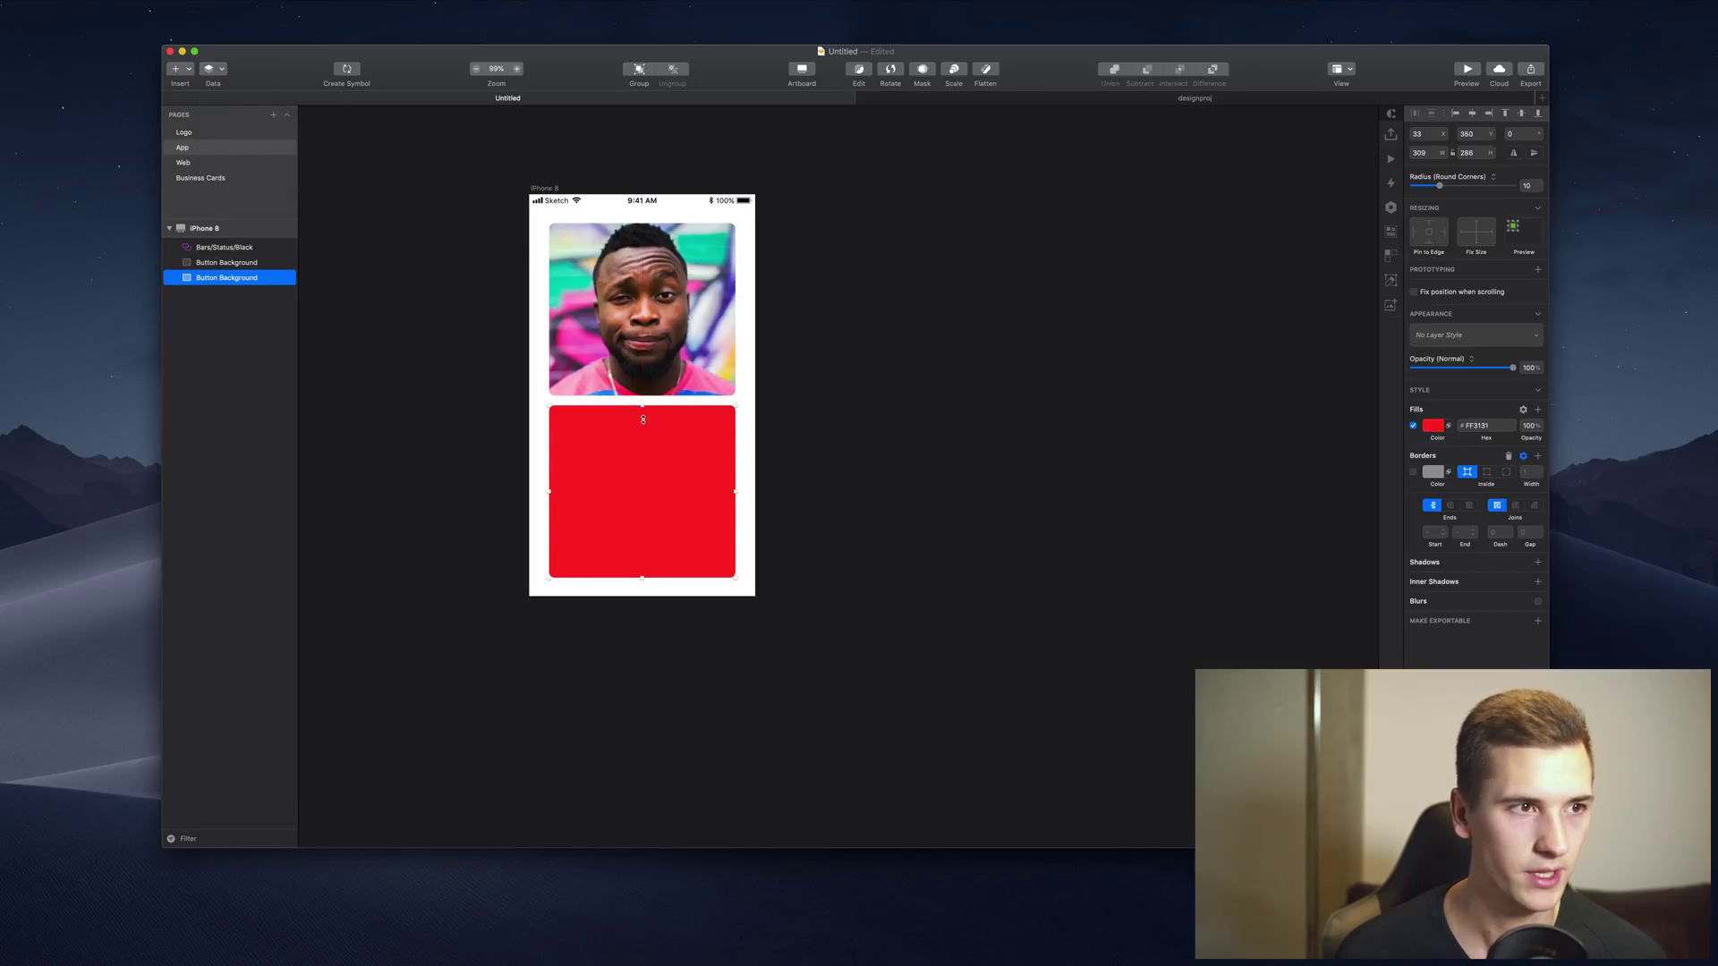
{"action": "left_click_drag", "start_coordinate": [643, 420], "coordinate": [642, 512]}
{"action": "left_click", "coordinate": [619, 333]}
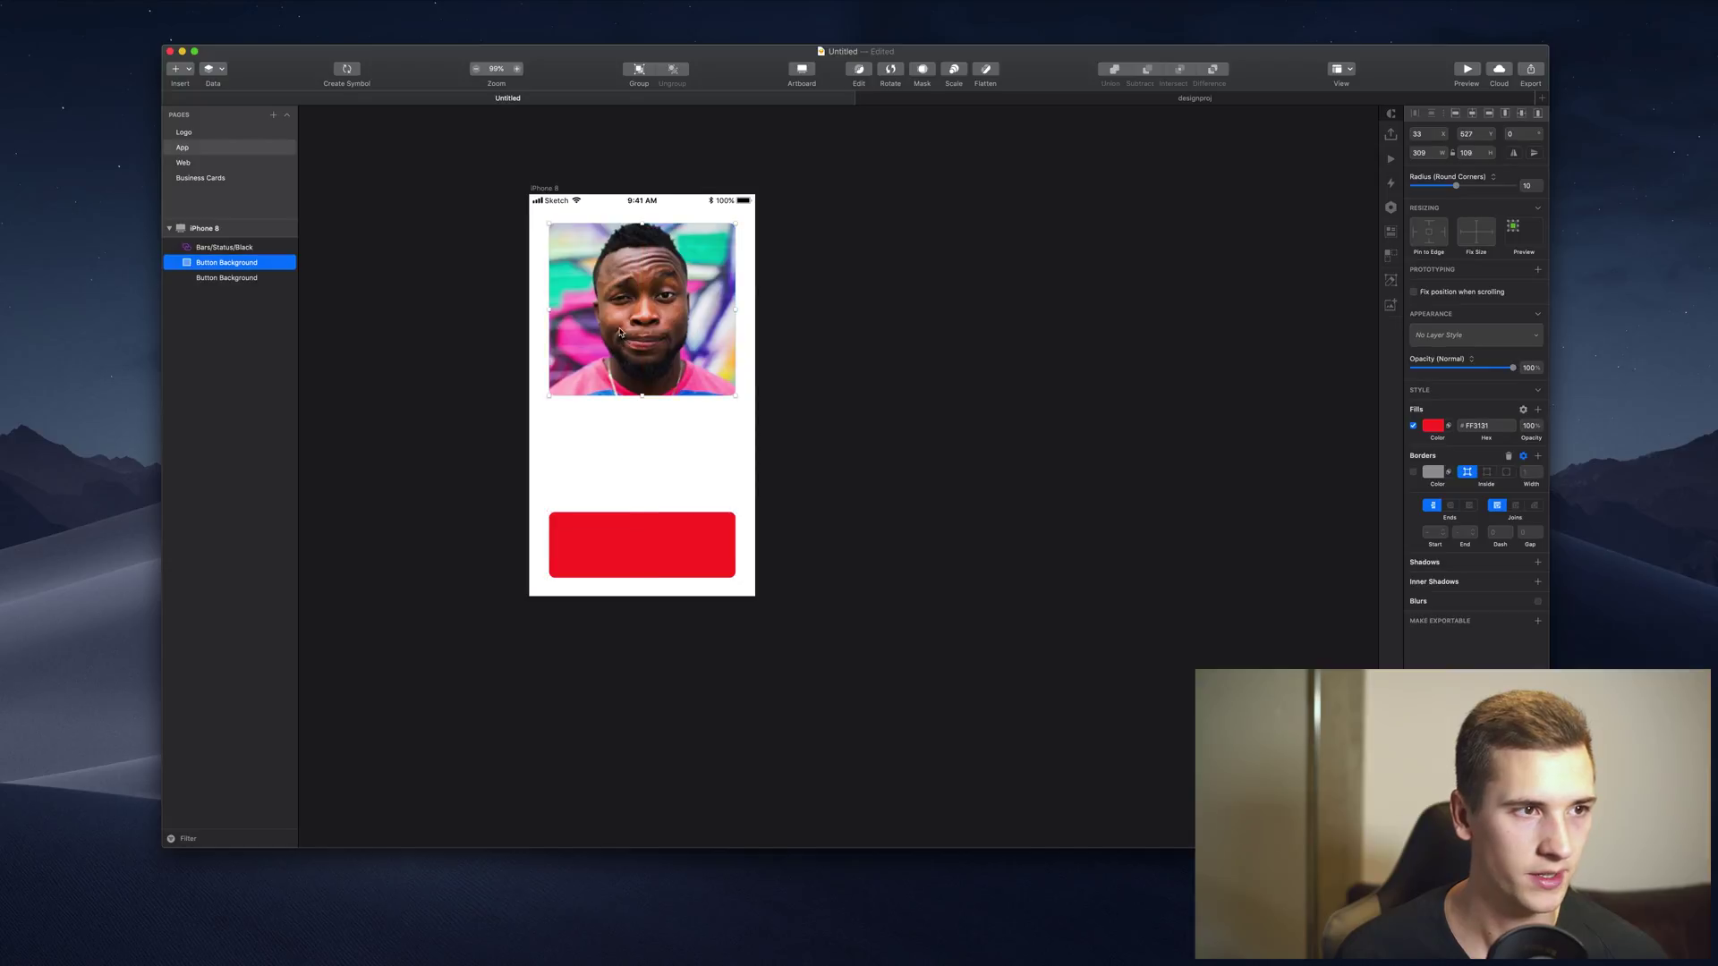
{"action": "left_click_drag", "start_coordinate": [619, 333], "coordinate": [590, 512]}
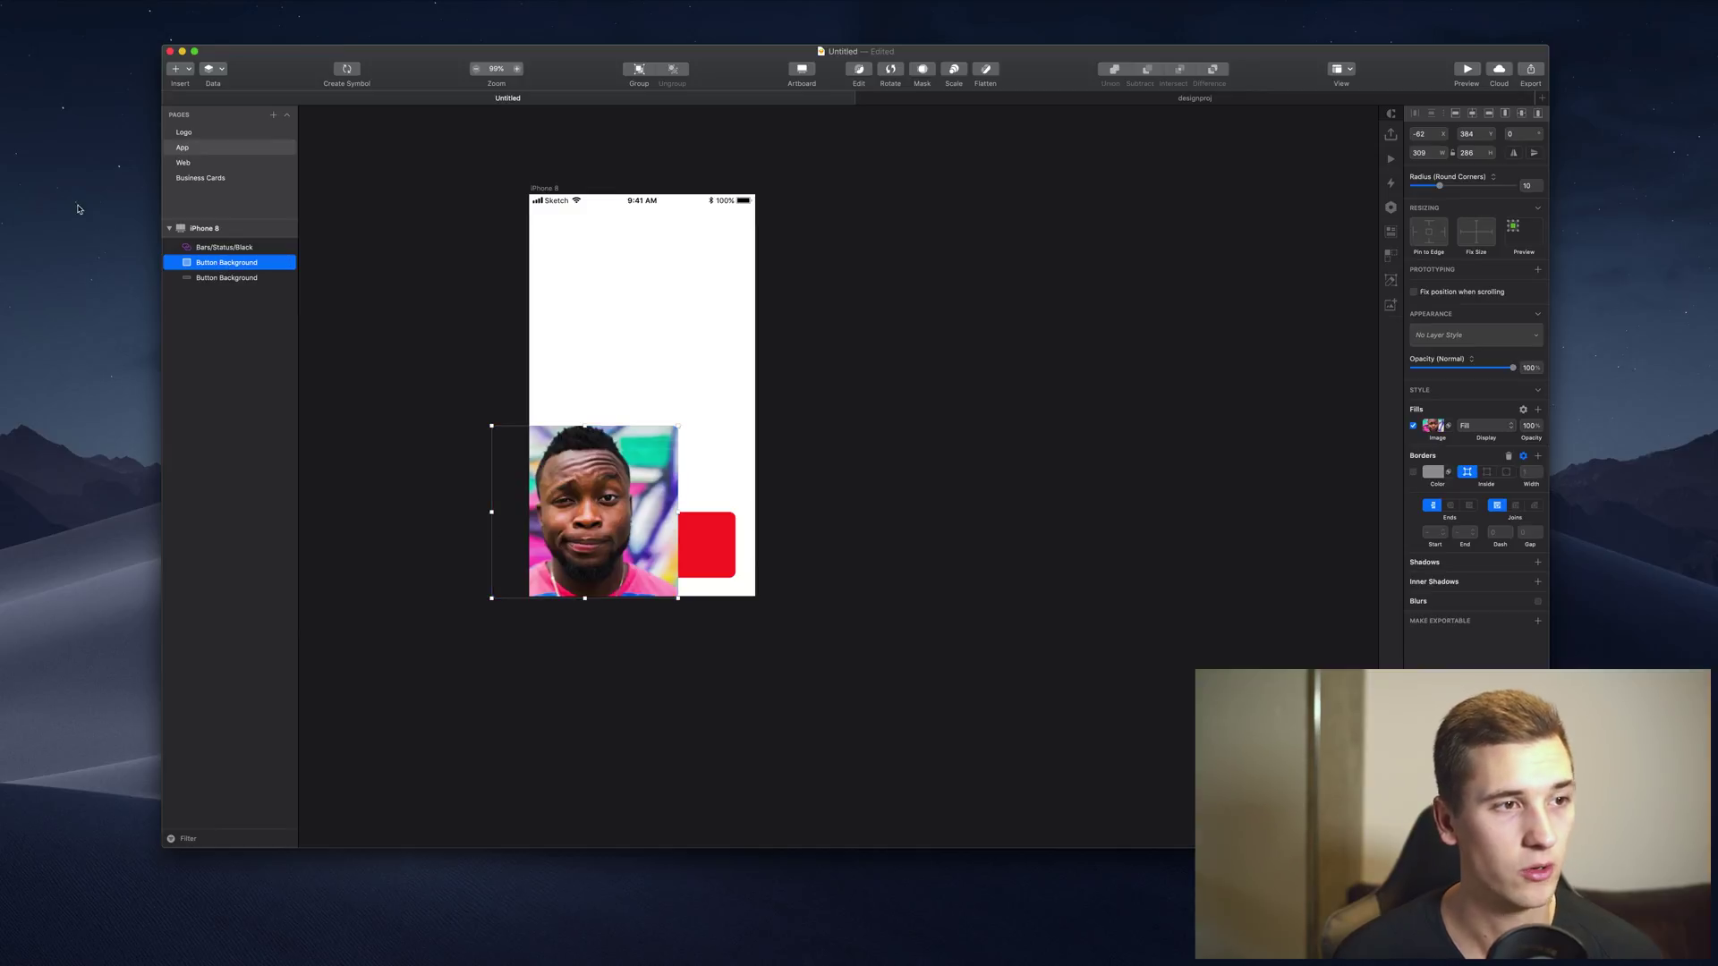
Rename the image-filled copy of the Button Background layer as Face
{"action": "key", "text": "super+r"}
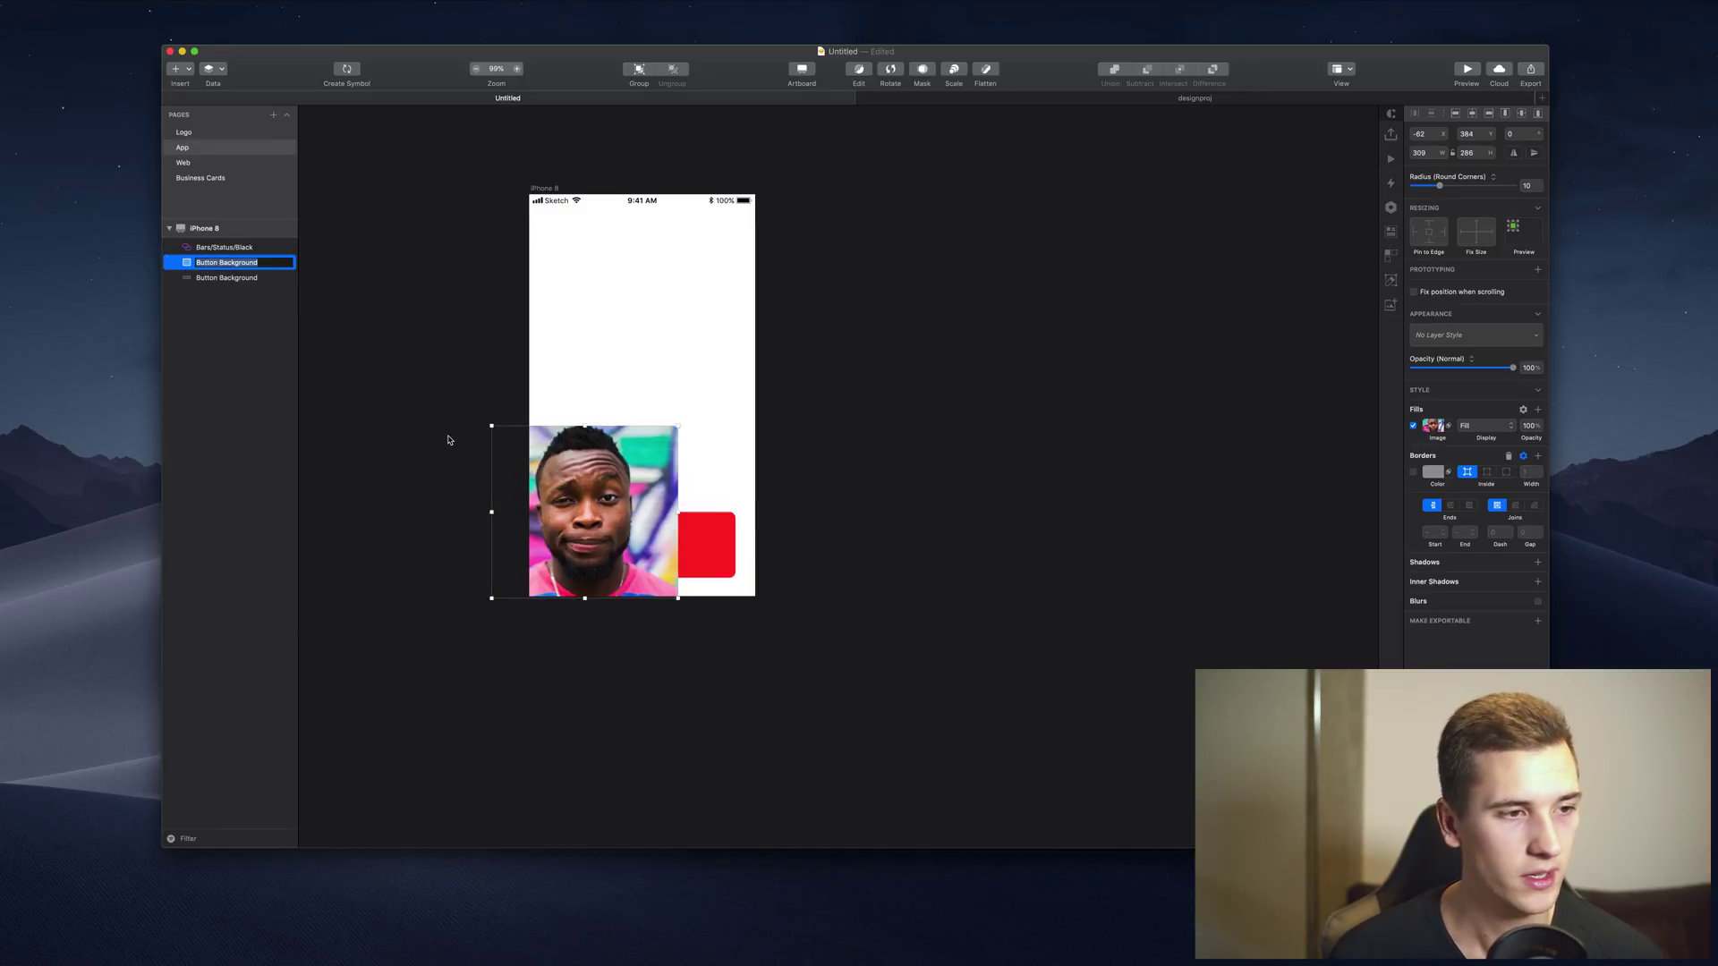
{"action": "type", "text": "Face"}
{"action": "key", "text": "Return"}
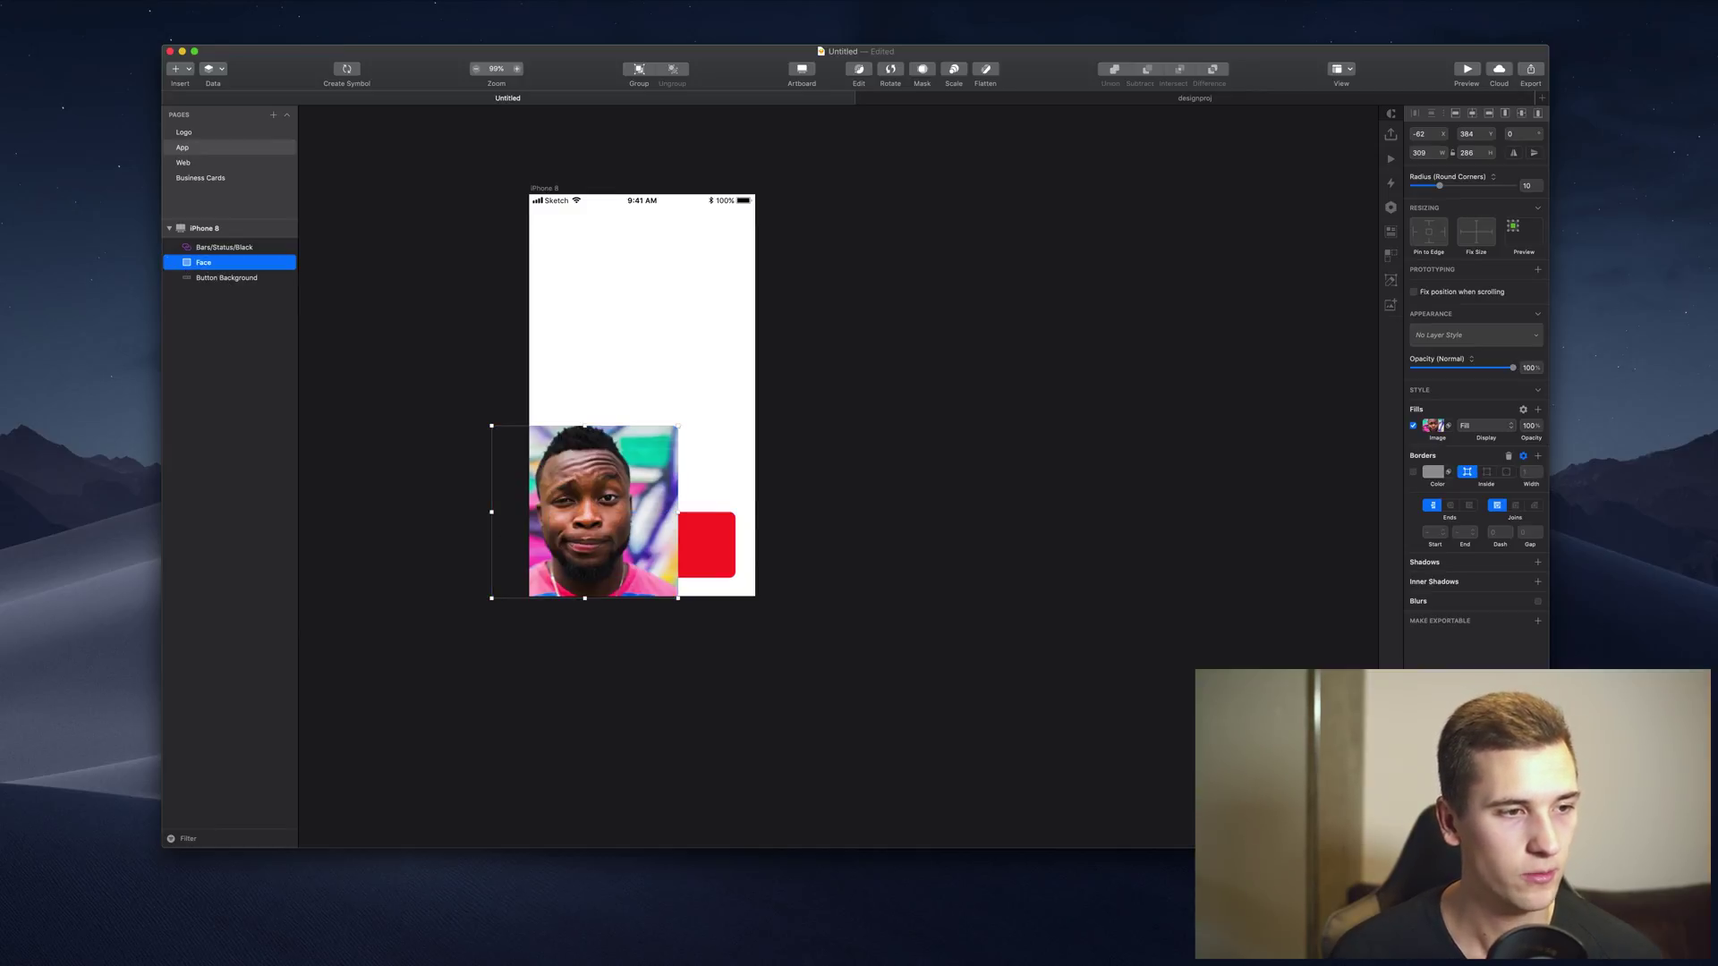
Turn the Button Background into a mask for the layers above it
{"action": "left_click", "coordinate": [226, 279]}
{"action": "right_click", "coordinate": [202, 281]}
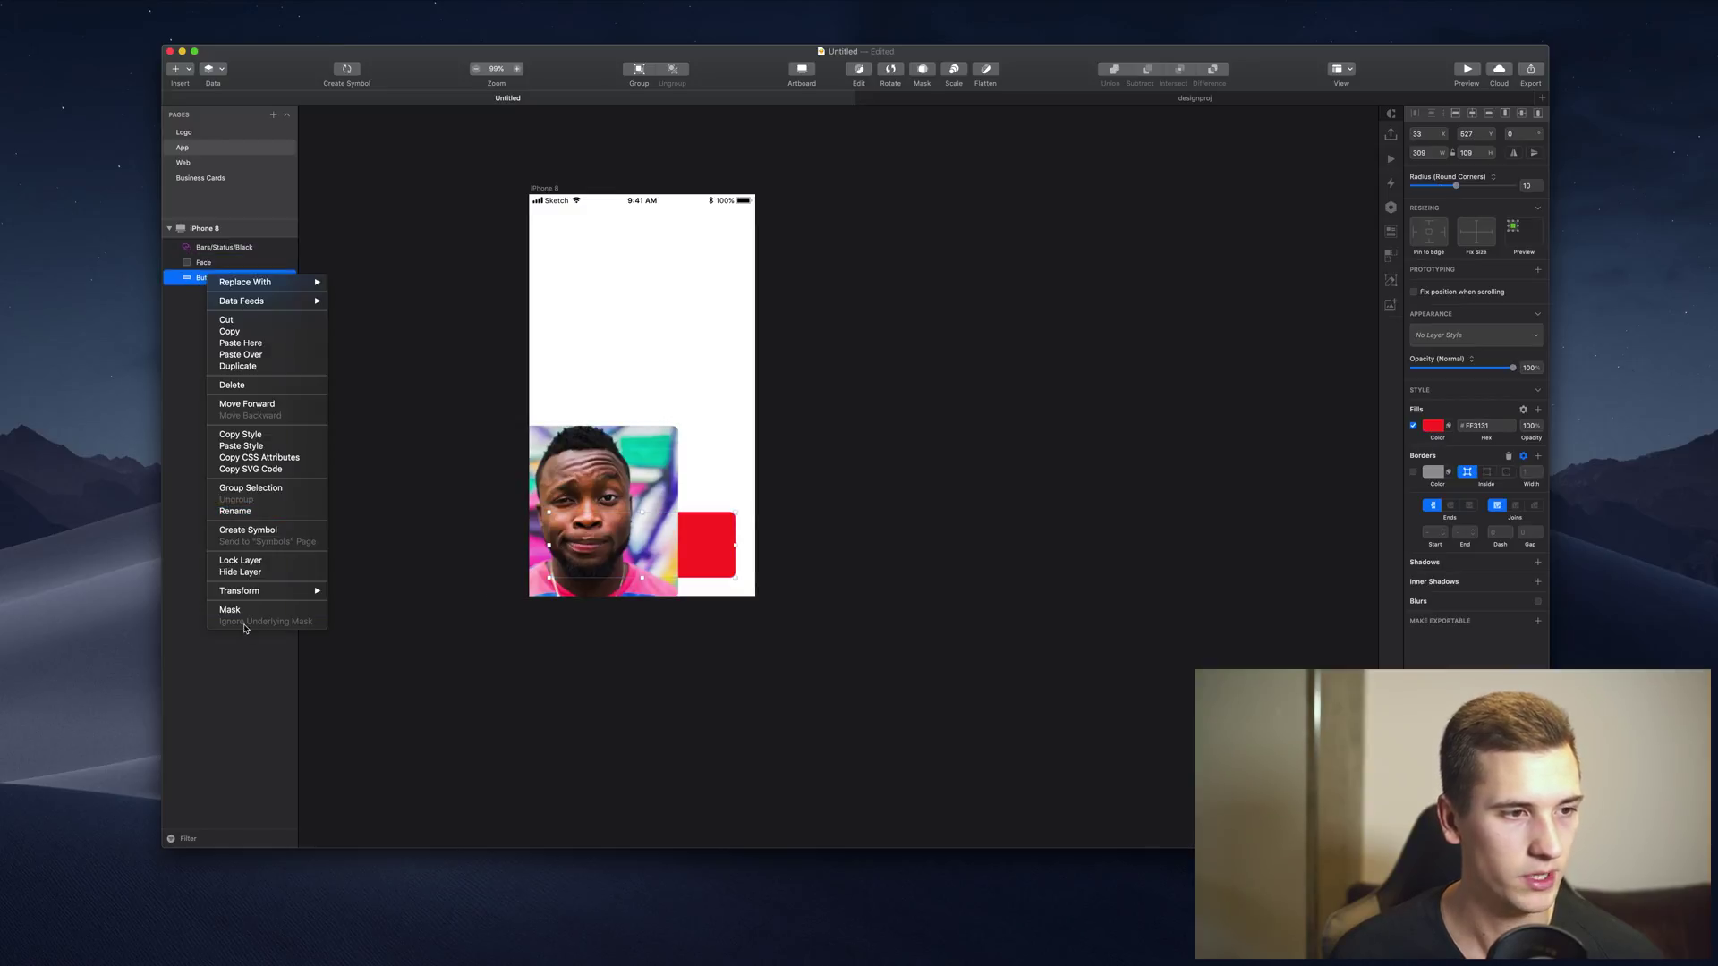
{"action": "left_click", "coordinate": [183, 288]}
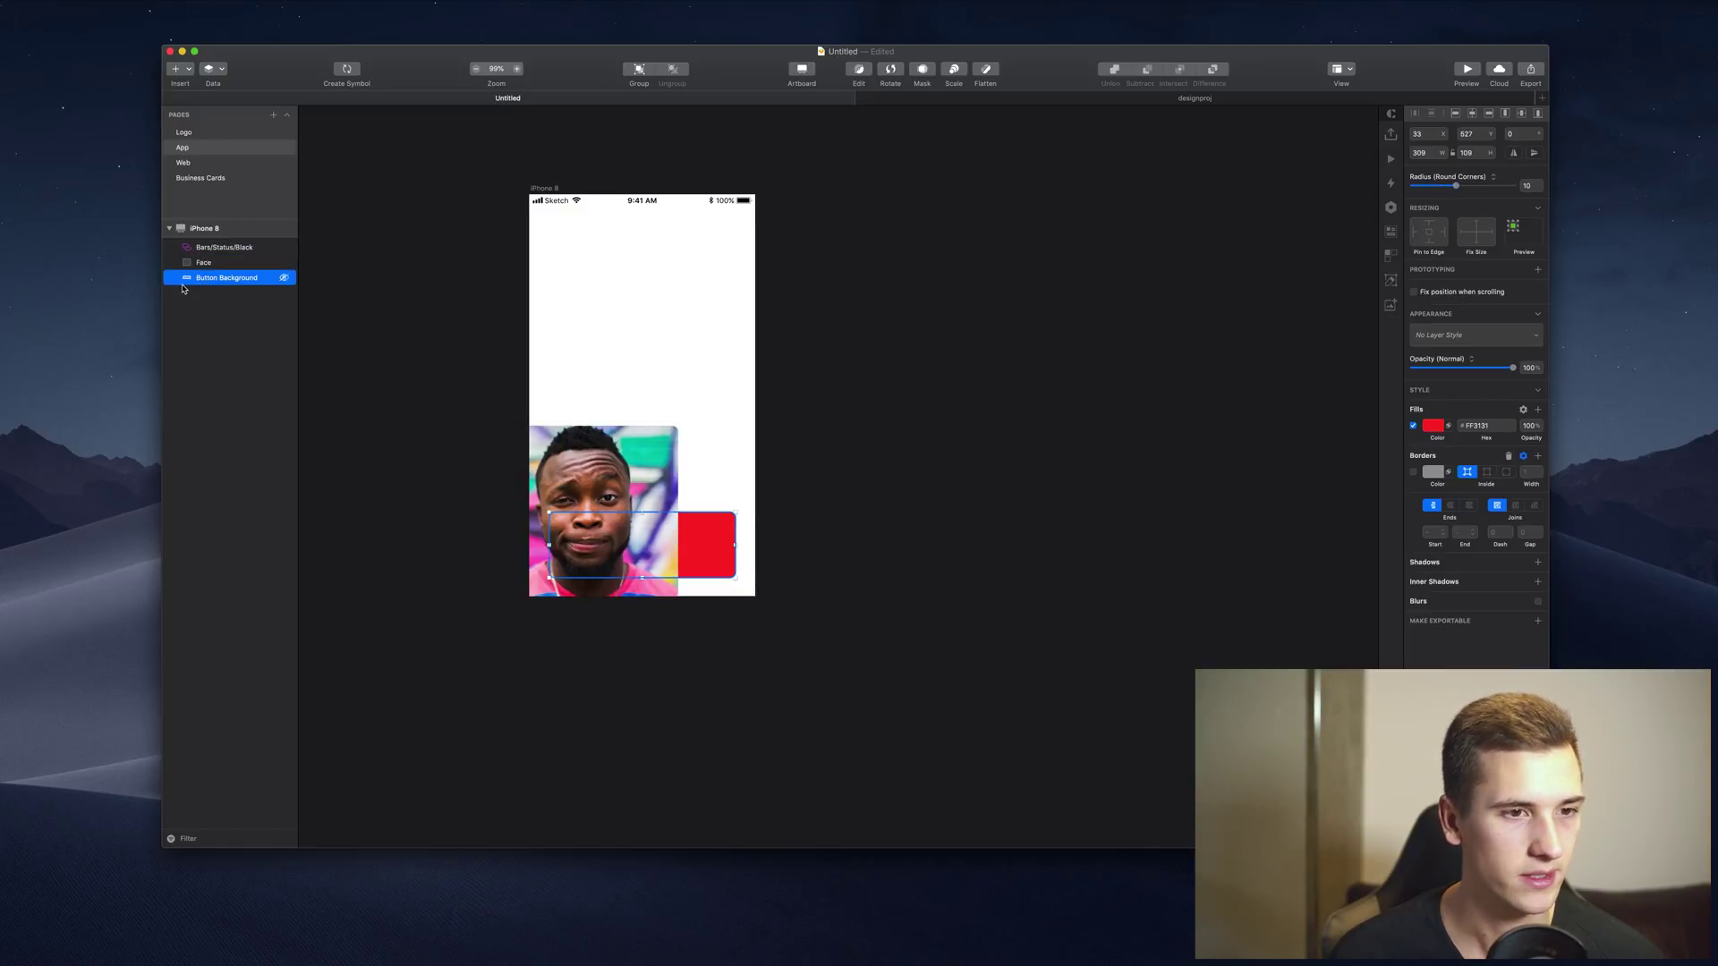
{"action": "right_click", "coordinate": [214, 283]}
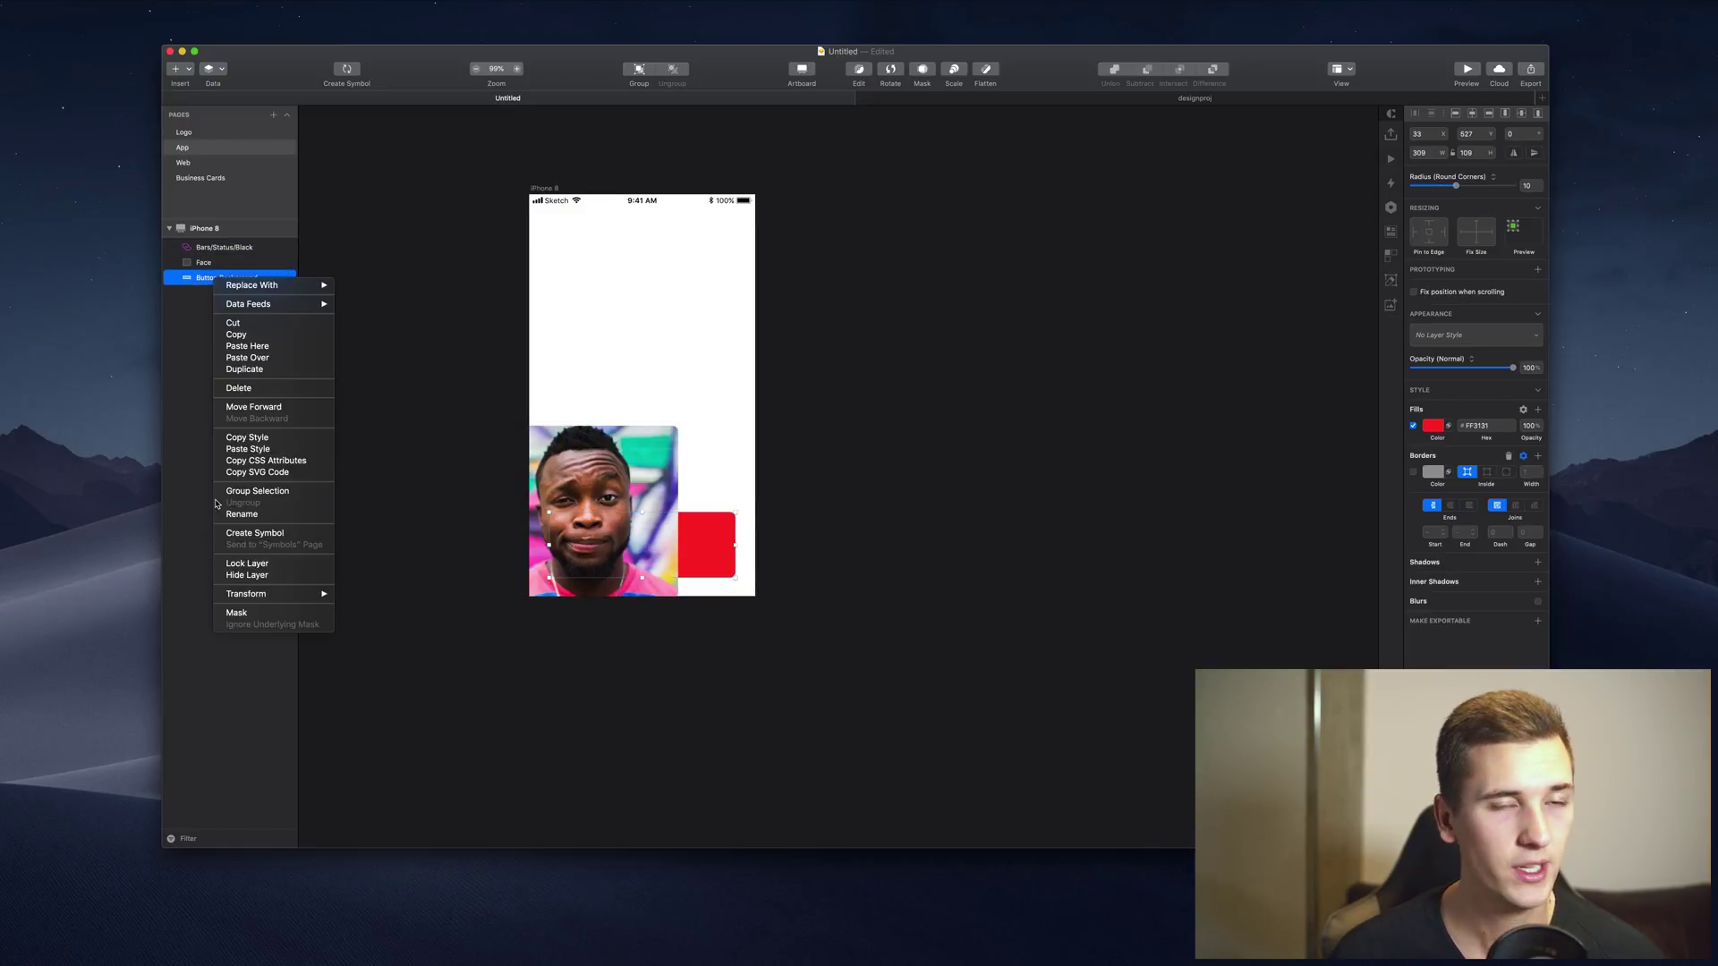
{"action": "left_click", "coordinate": [237, 613]}
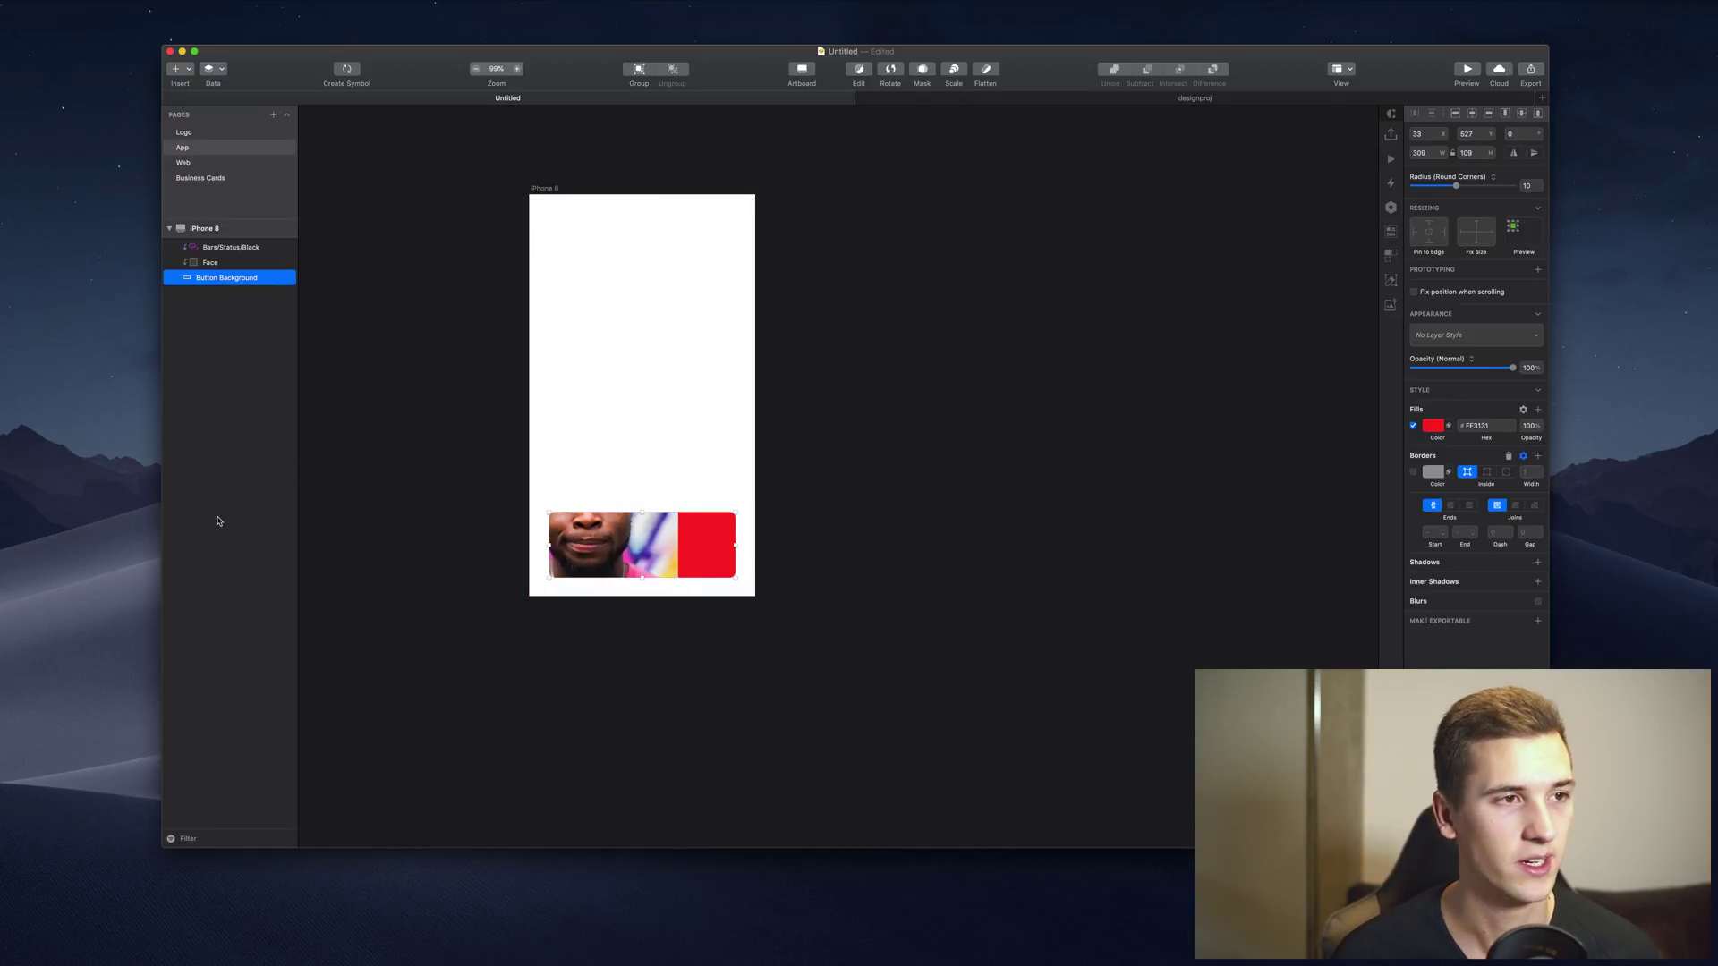
Make the Bars/Status/Black layer ignore the underlying mask
{"action": "left_click", "coordinate": [235, 248]}
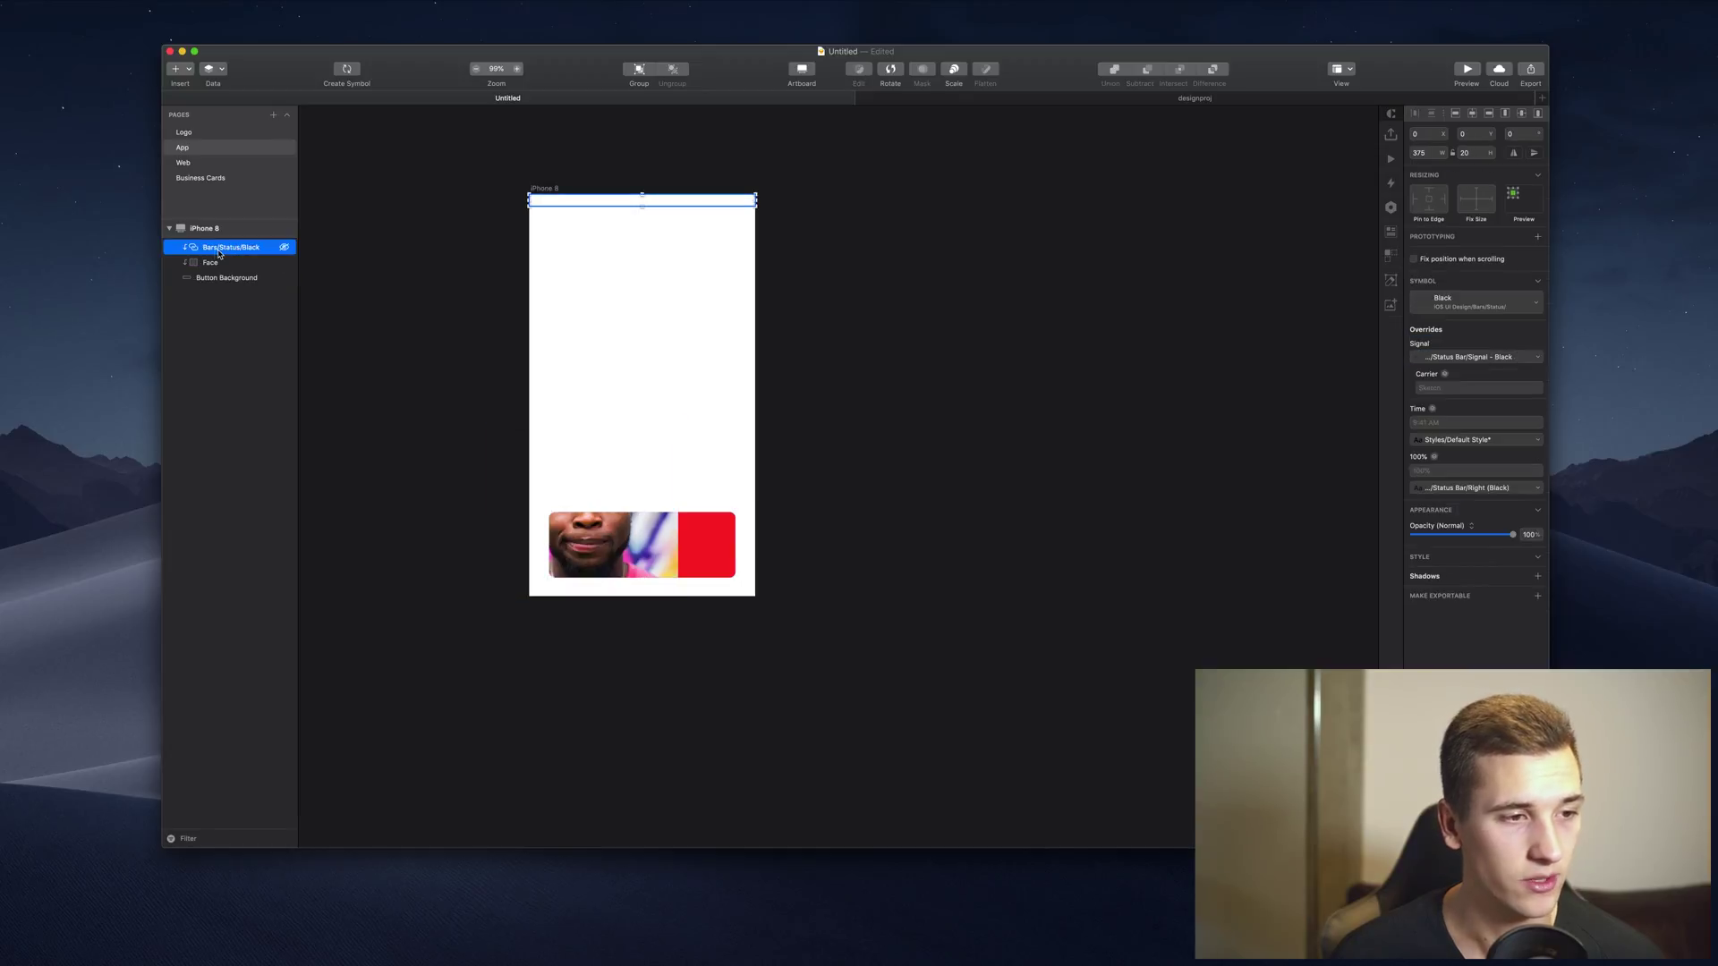
{"action": "right_click", "coordinate": [223, 249]}
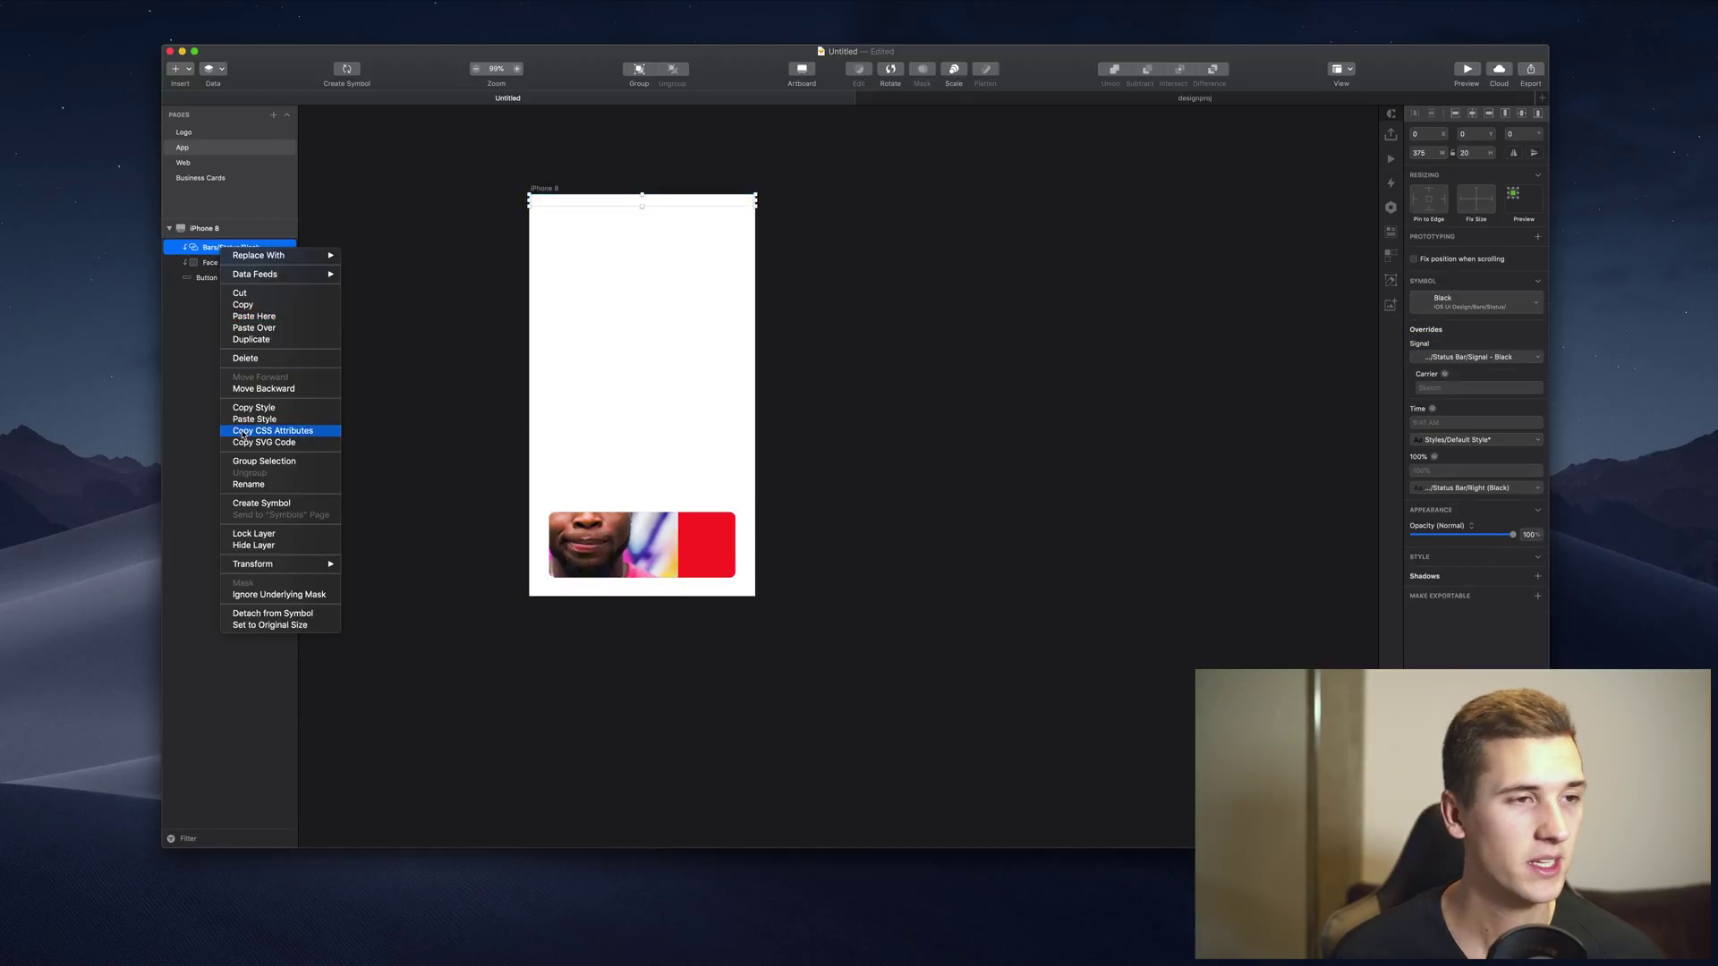
{"action": "left_click", "coordinate": [269, 595]}
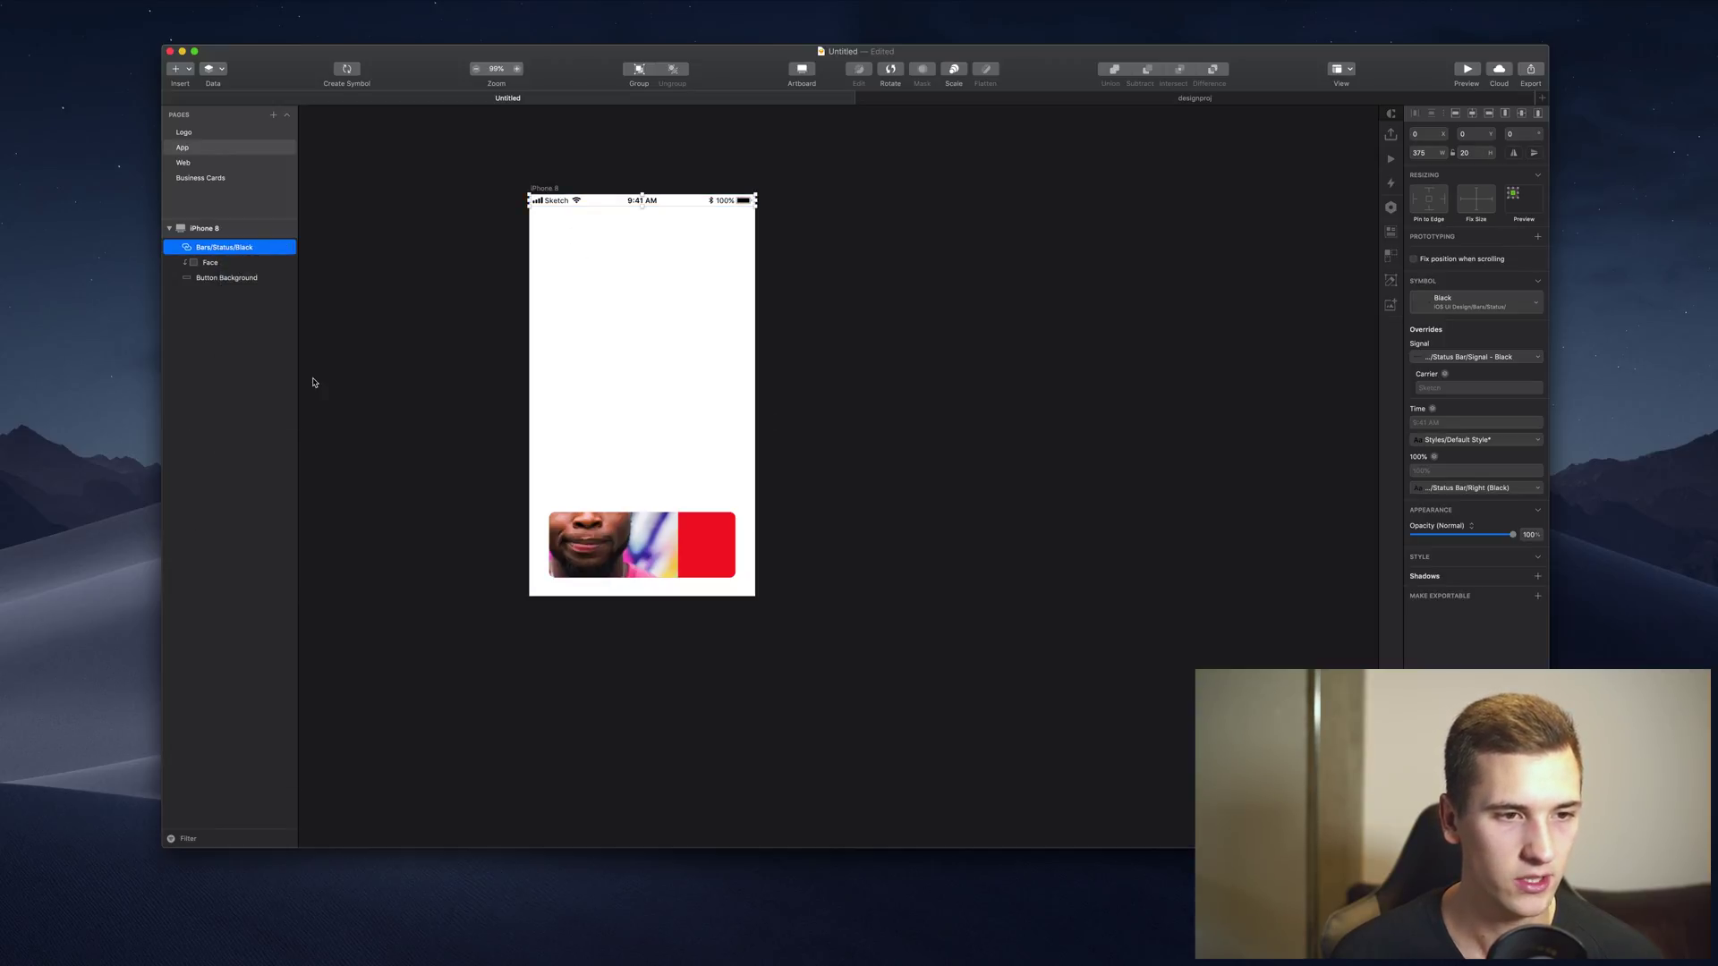
Shrink the Face image from its corner so it fits the left part of the masked card
{"action": "left_click", "coordinate": [501, 434]}
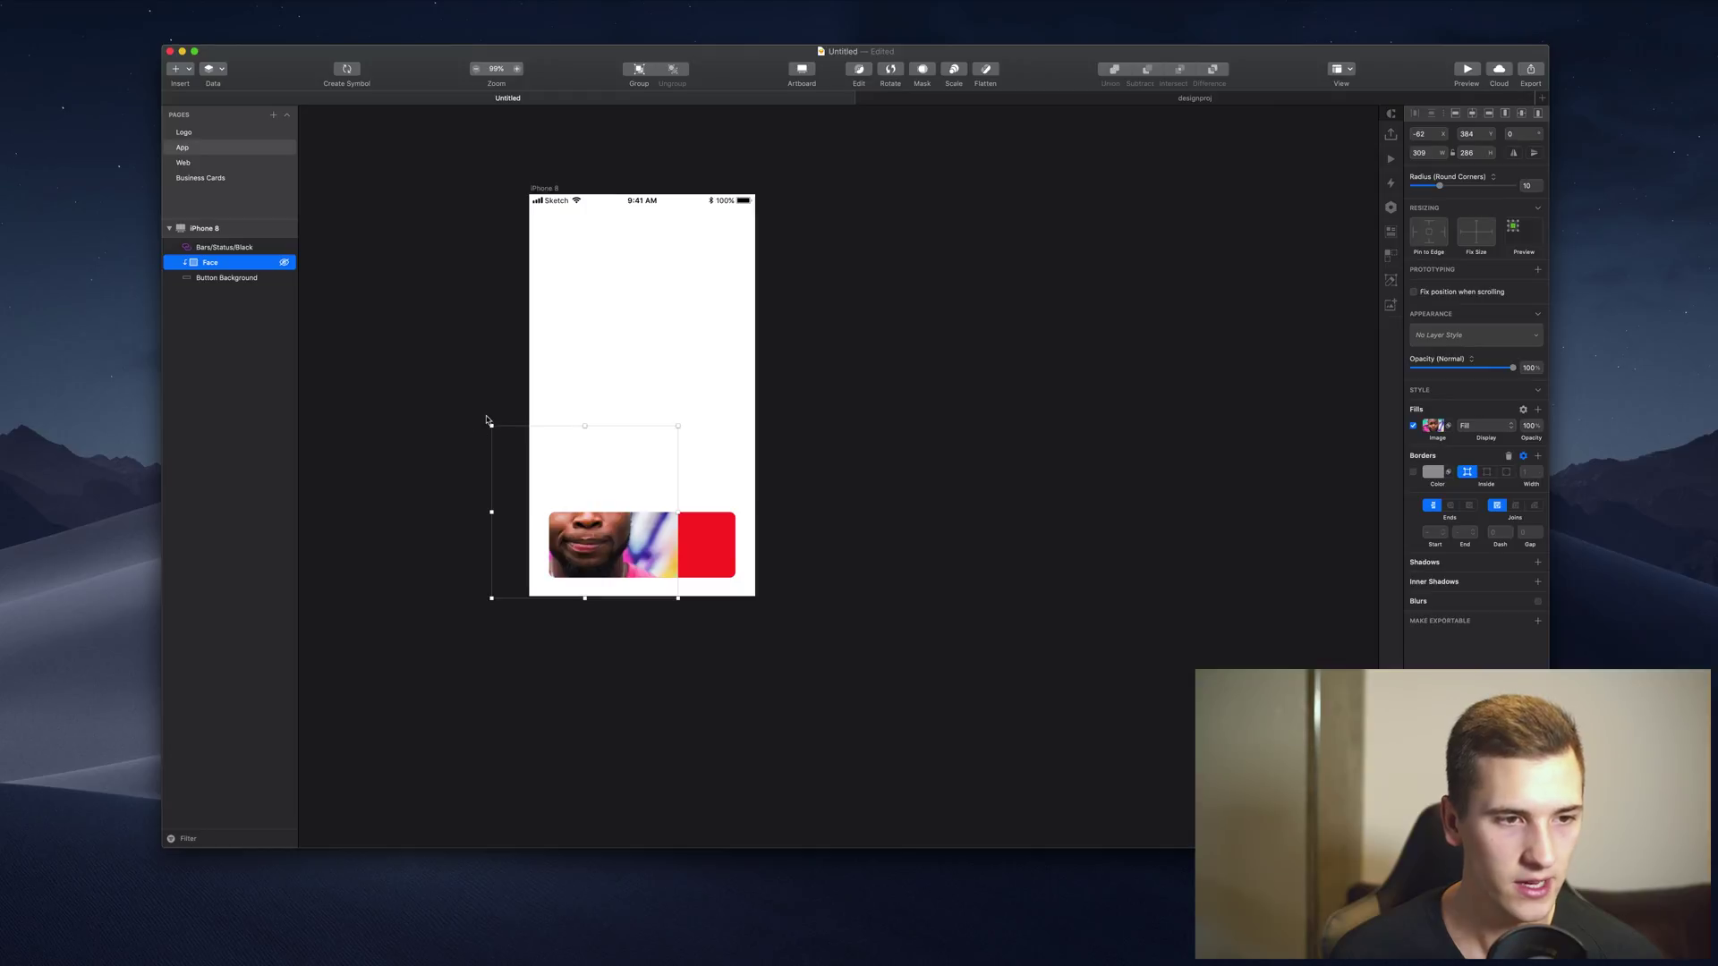
{"action": "mouse_move", "coordinate": [492, 426]}
{"action": "left_mouse_down"}
{"action": "mouse_move", "coordinate": [528, 474]}
{"action": "mouse_move", "coordinate": [501, 457]}
{"action": "left_mouse_up"}
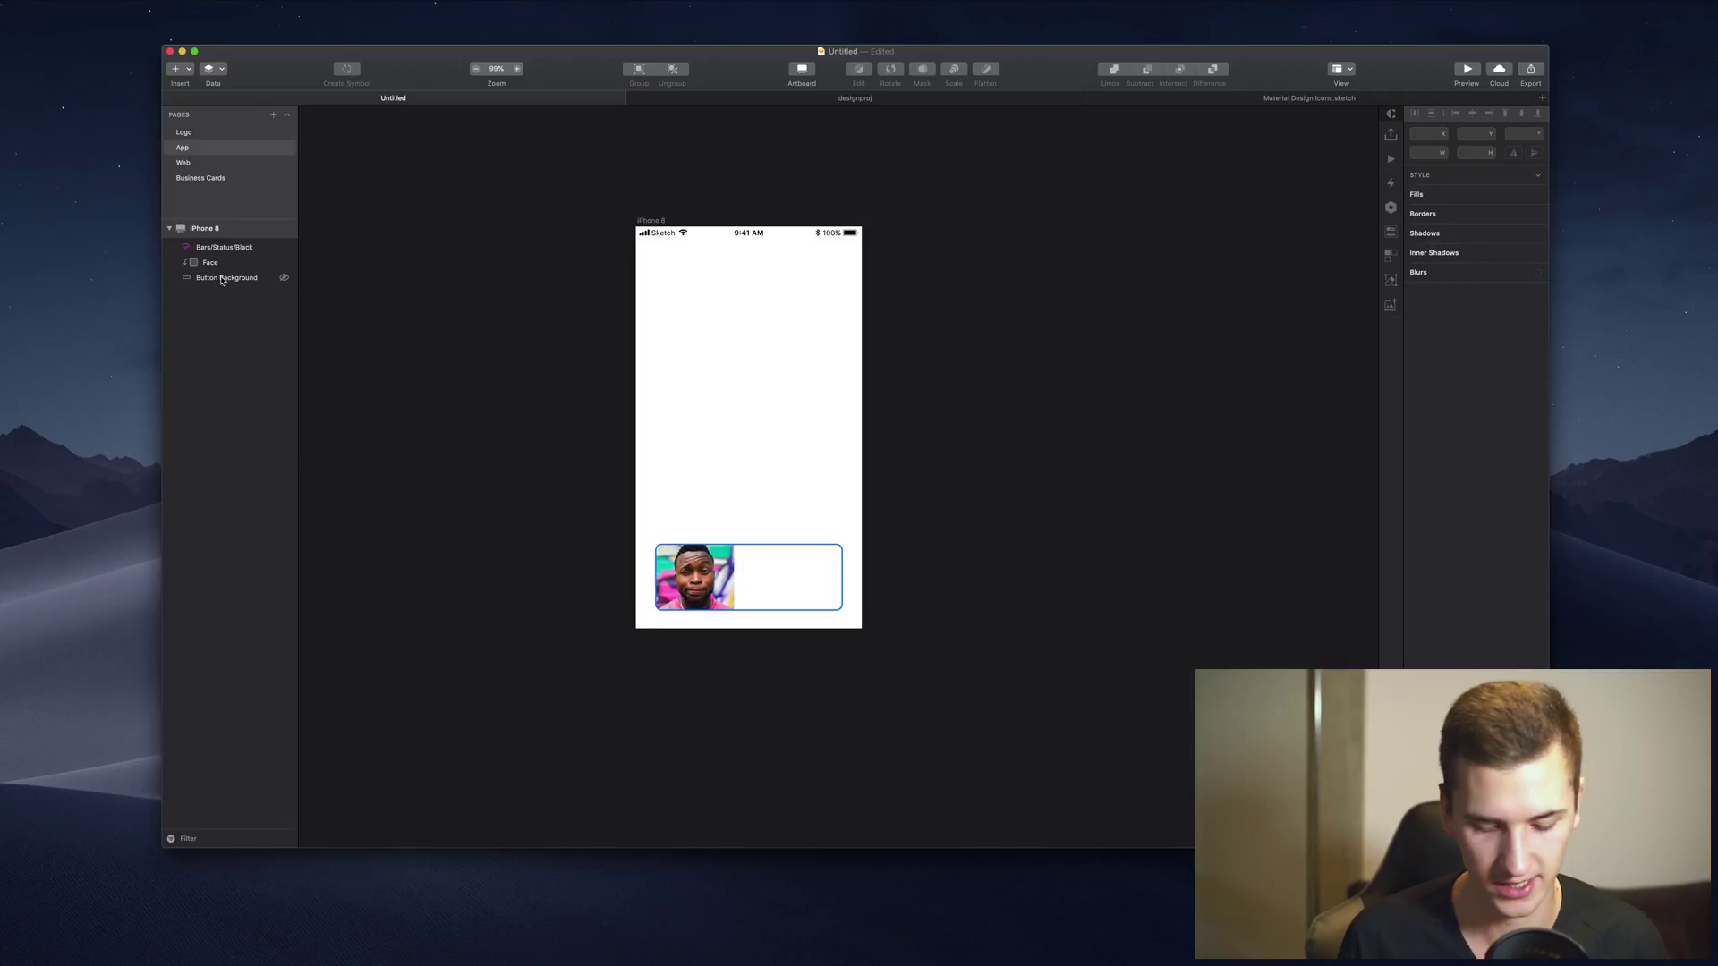
Add a default text layer on the card beside the face and place a duplicate 30 below it
{"action": "left_click", "coordinate": [231, 278]}
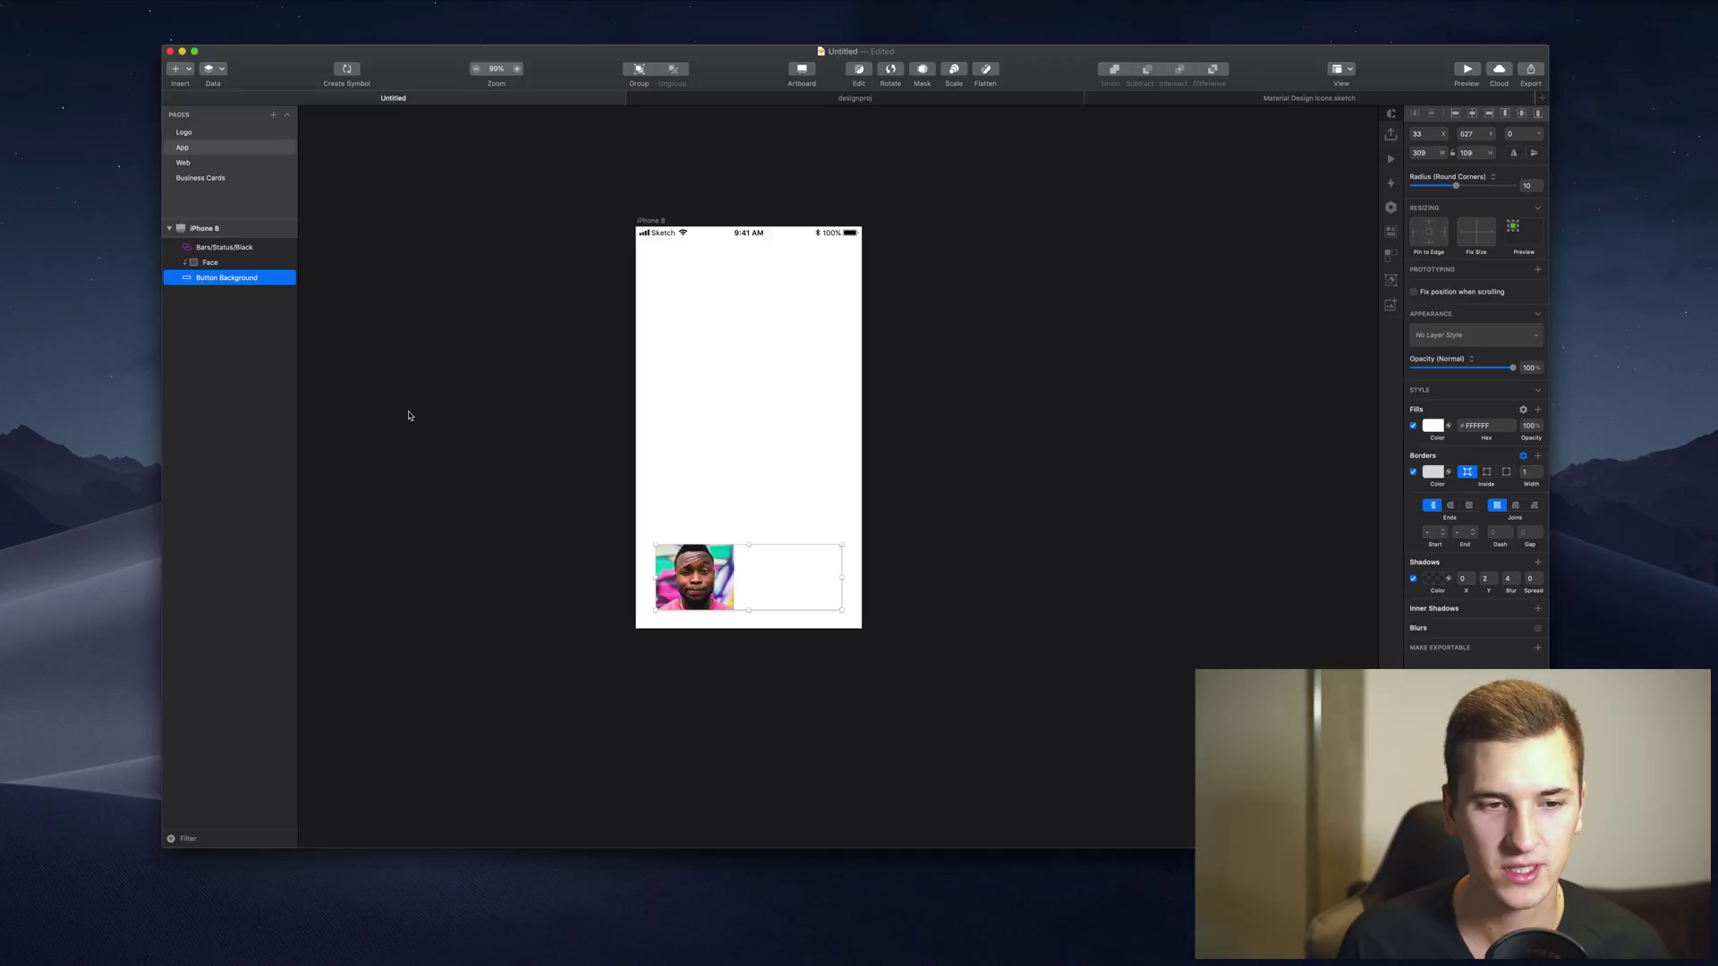
{"action": "key", "text": "t"}
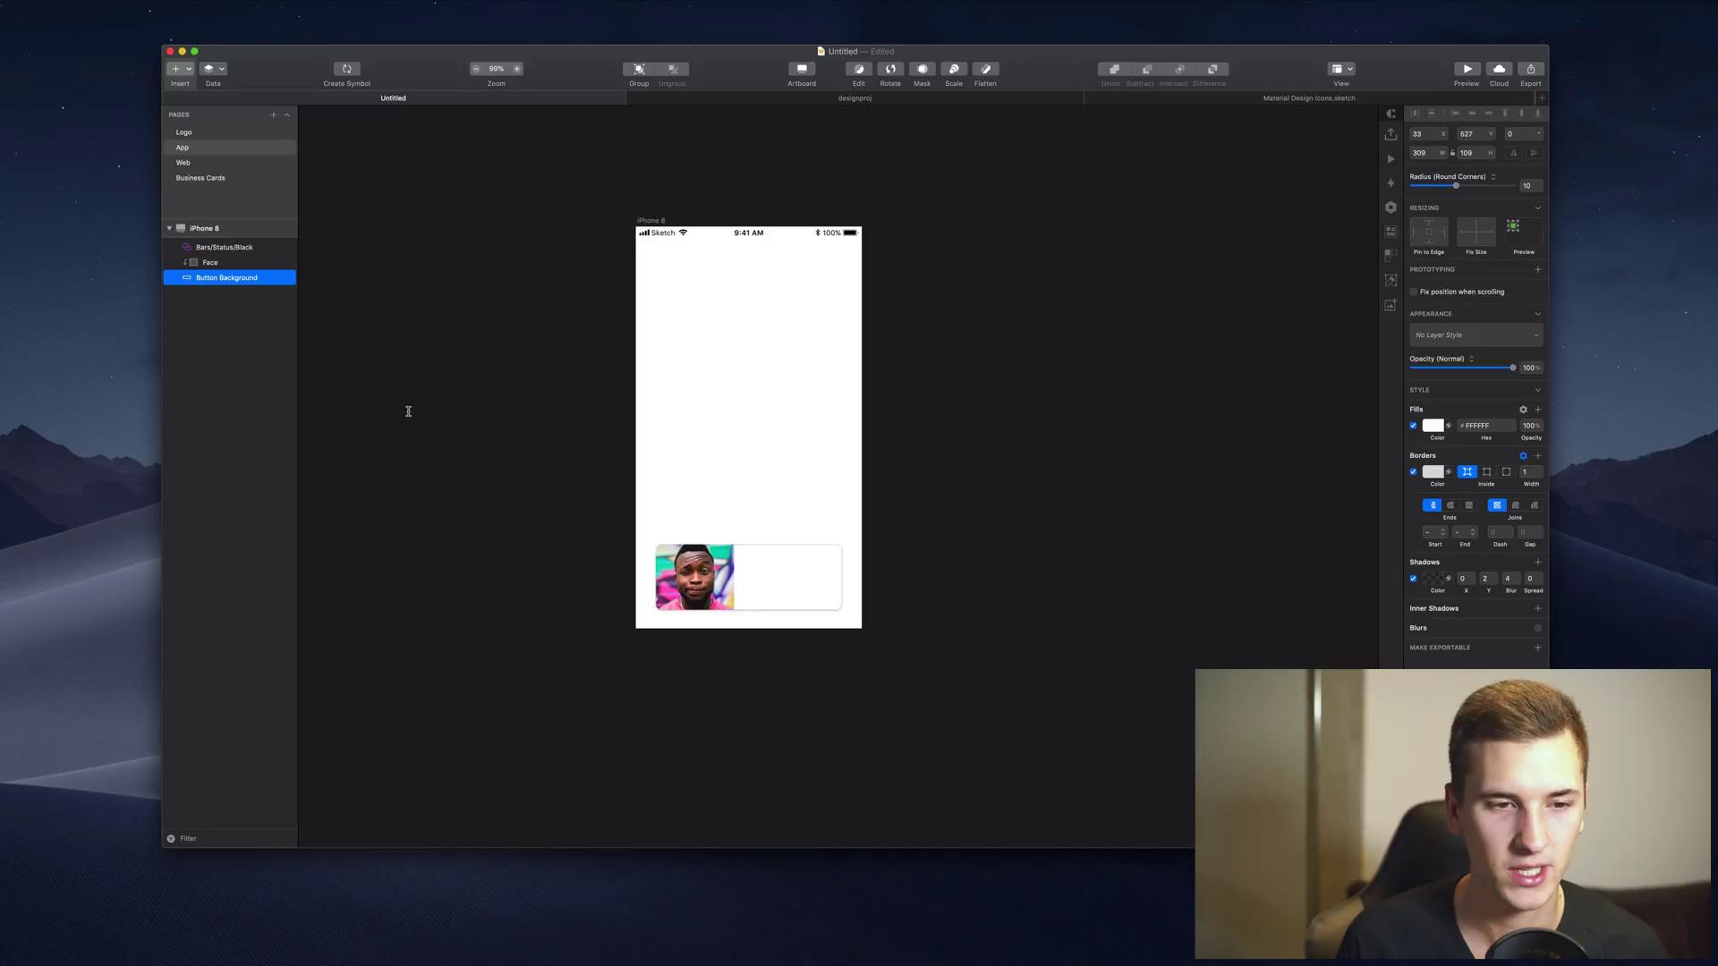
{"action": "left_click", "coordinate": [751, 565]}
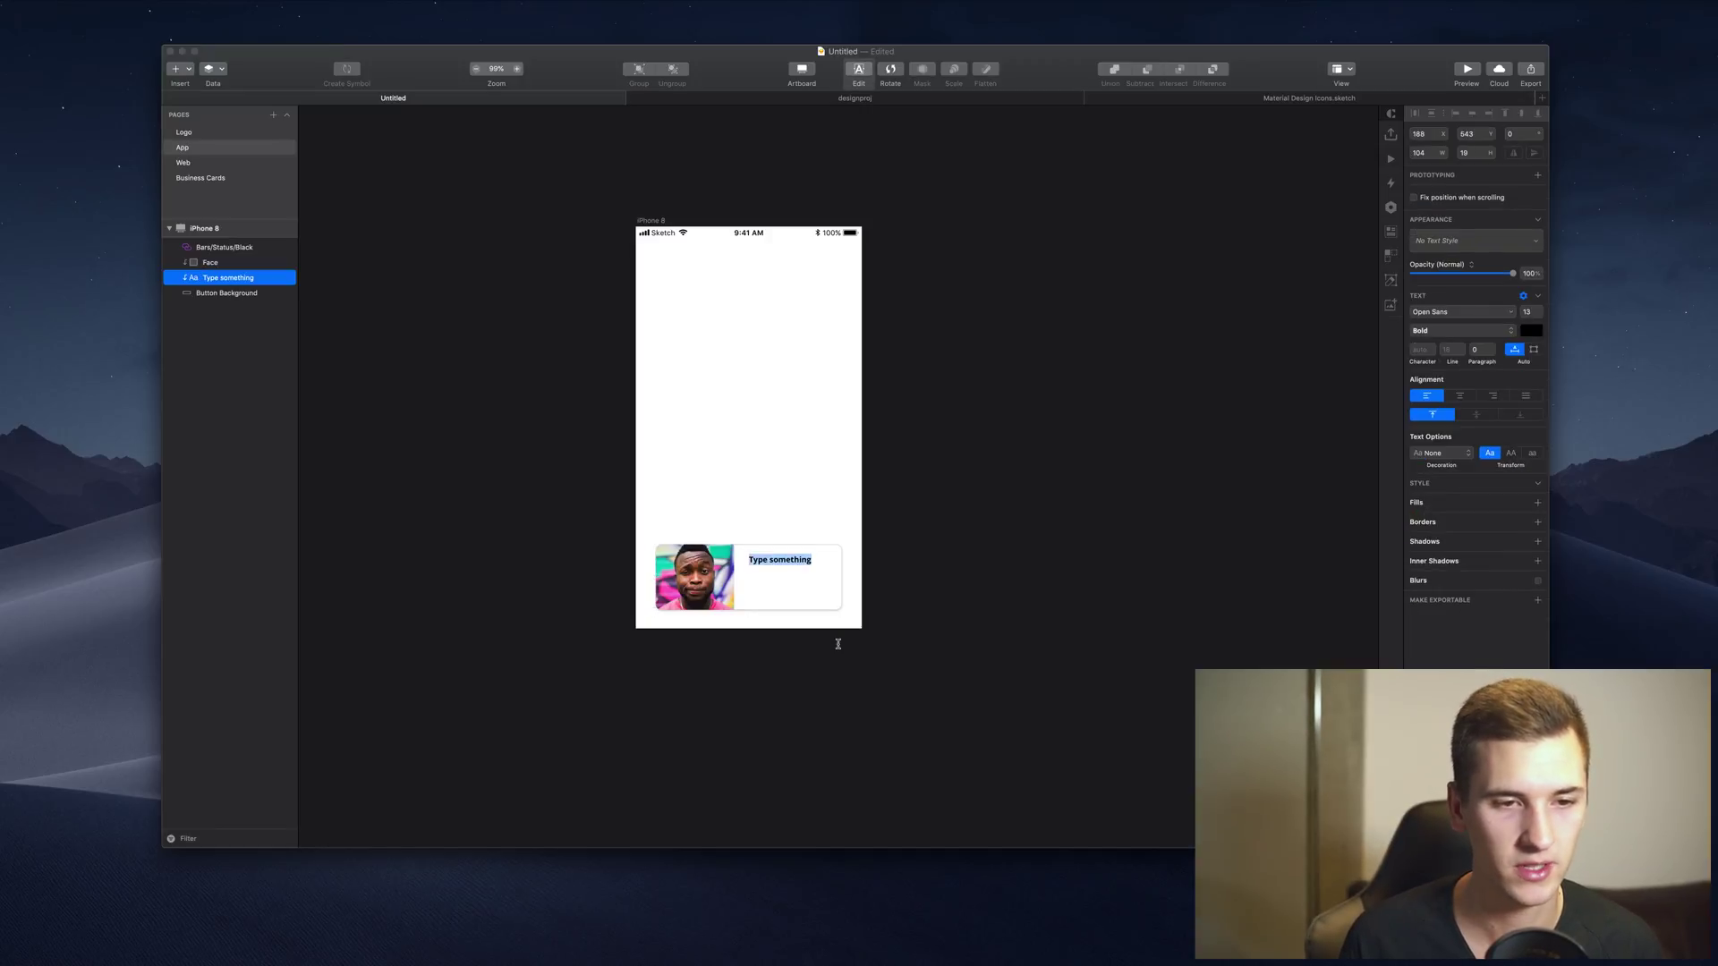
{"action": "key", "text": "Escape"}
{"action": "key", "text": "cmd+d"}
{"action": "key", "text": "shift+Down"}
{"action": "key", "text": "shift+Down"}
{"action": "key", "text": "shift+Down"}
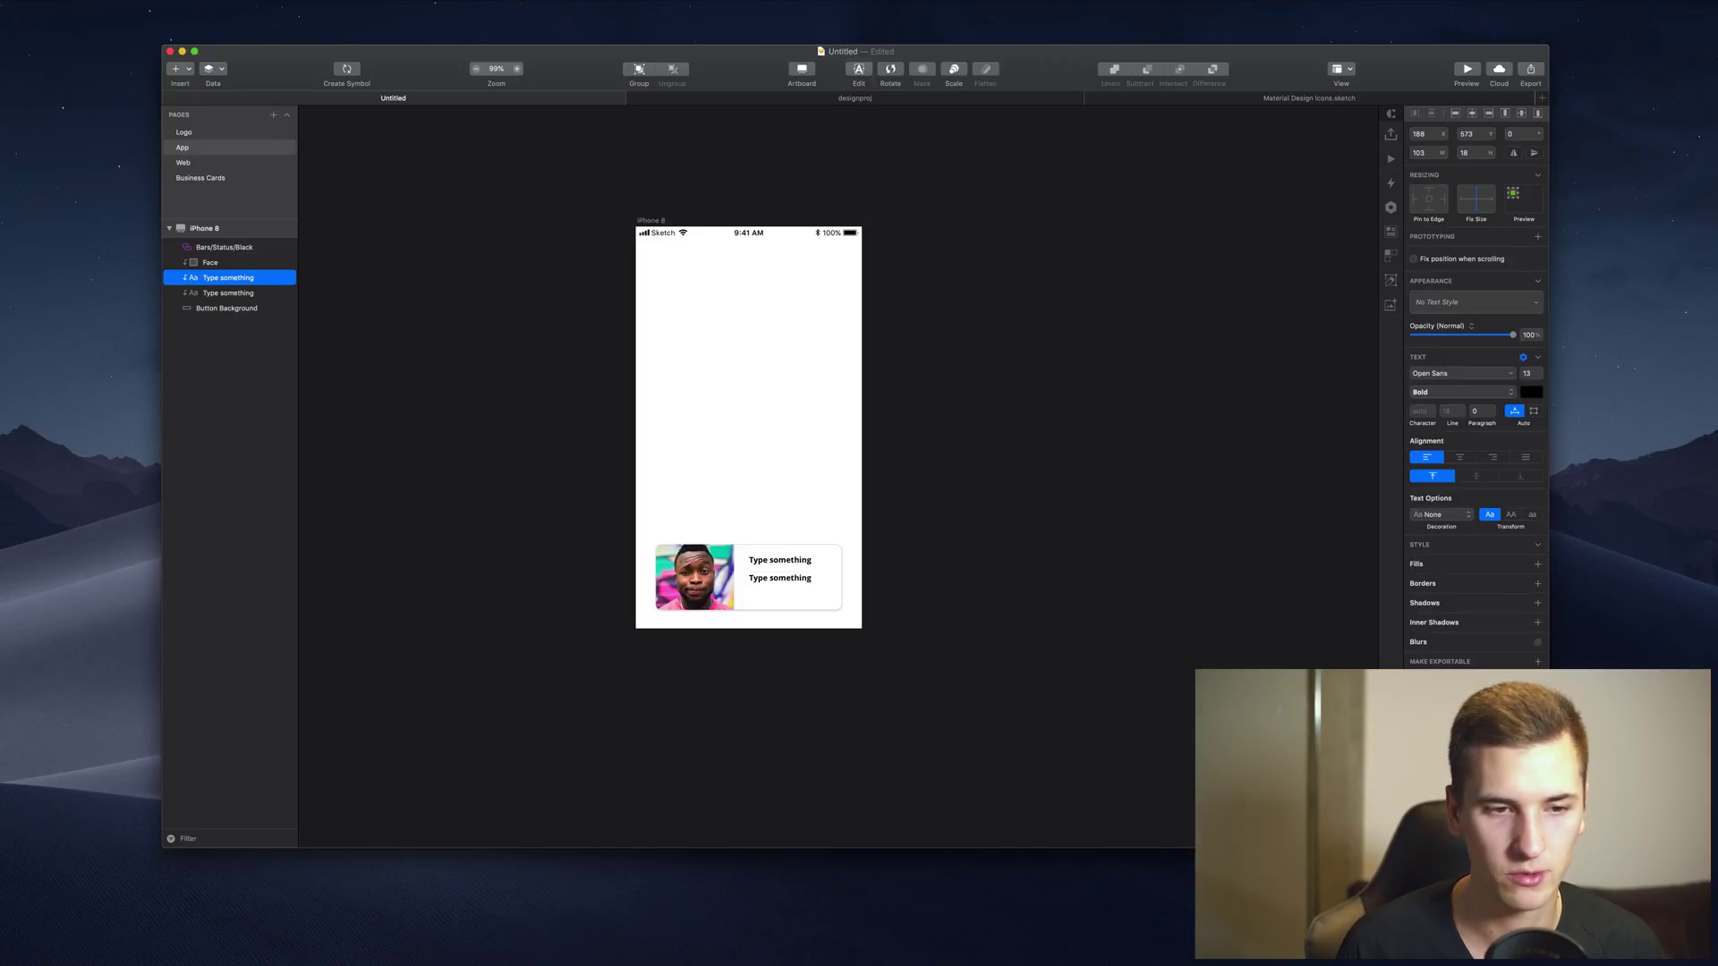
Change the lower text to "UI/UX Designer" and set its weight to Regular
{"action": "key", "text": "Return"}
{"action": "type", "text": "UI/UX Designer"}
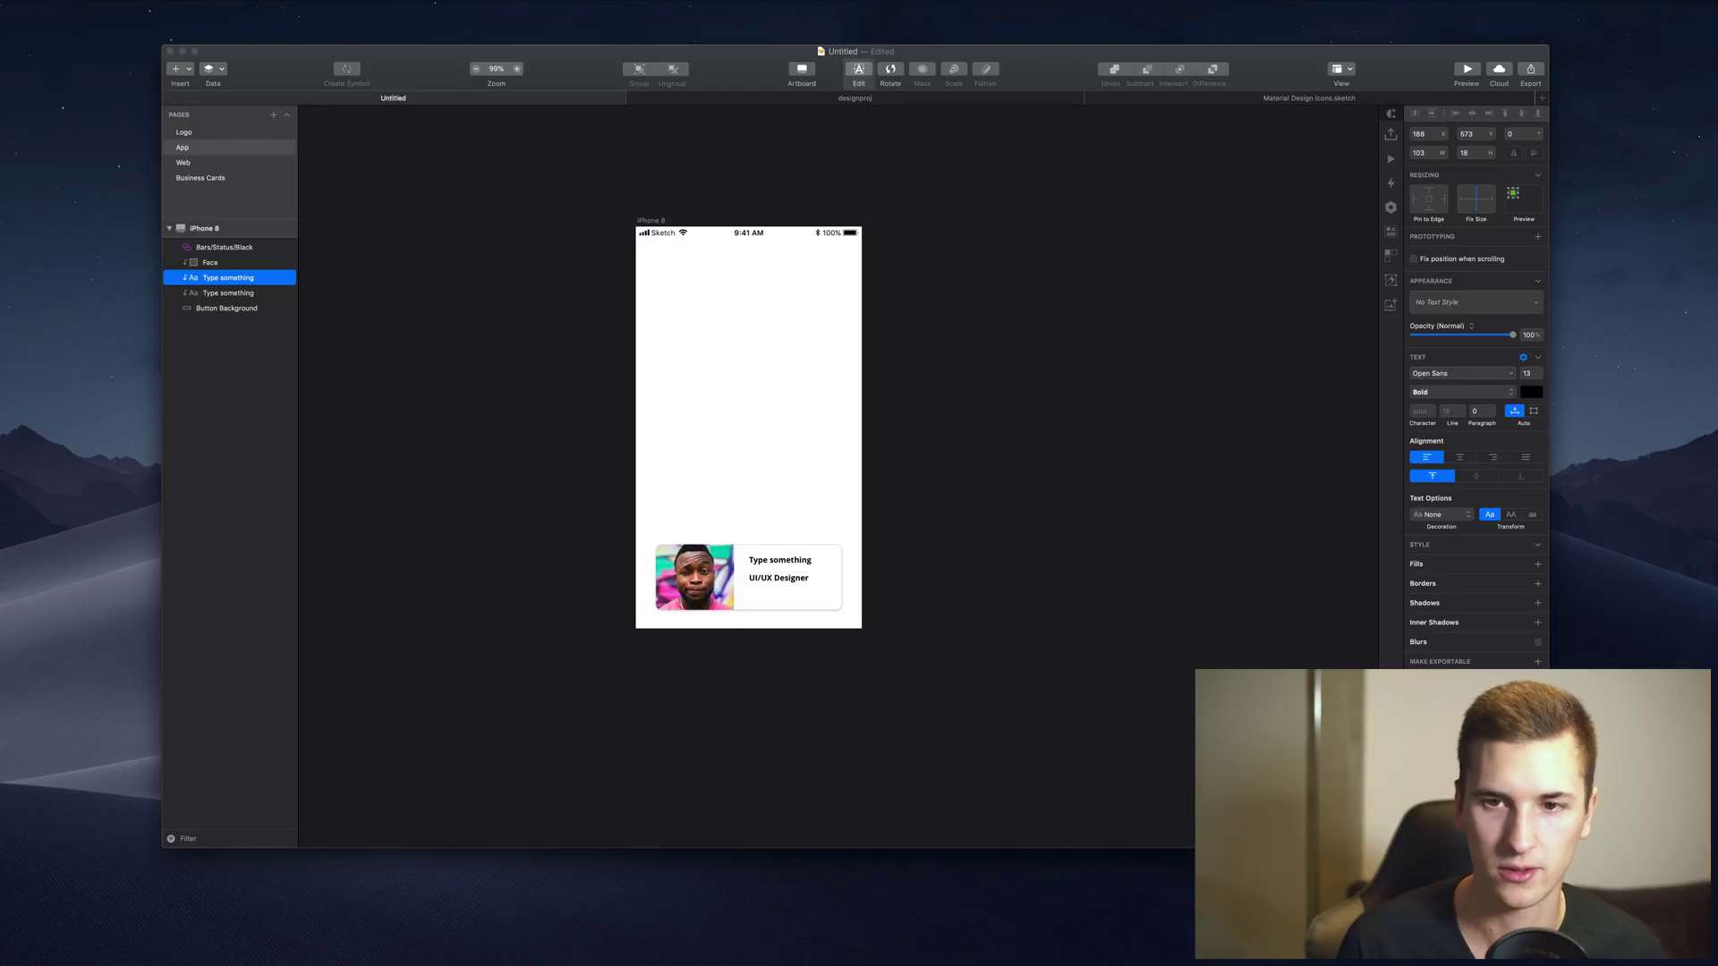
{"action": "key", "text": "super+a"}
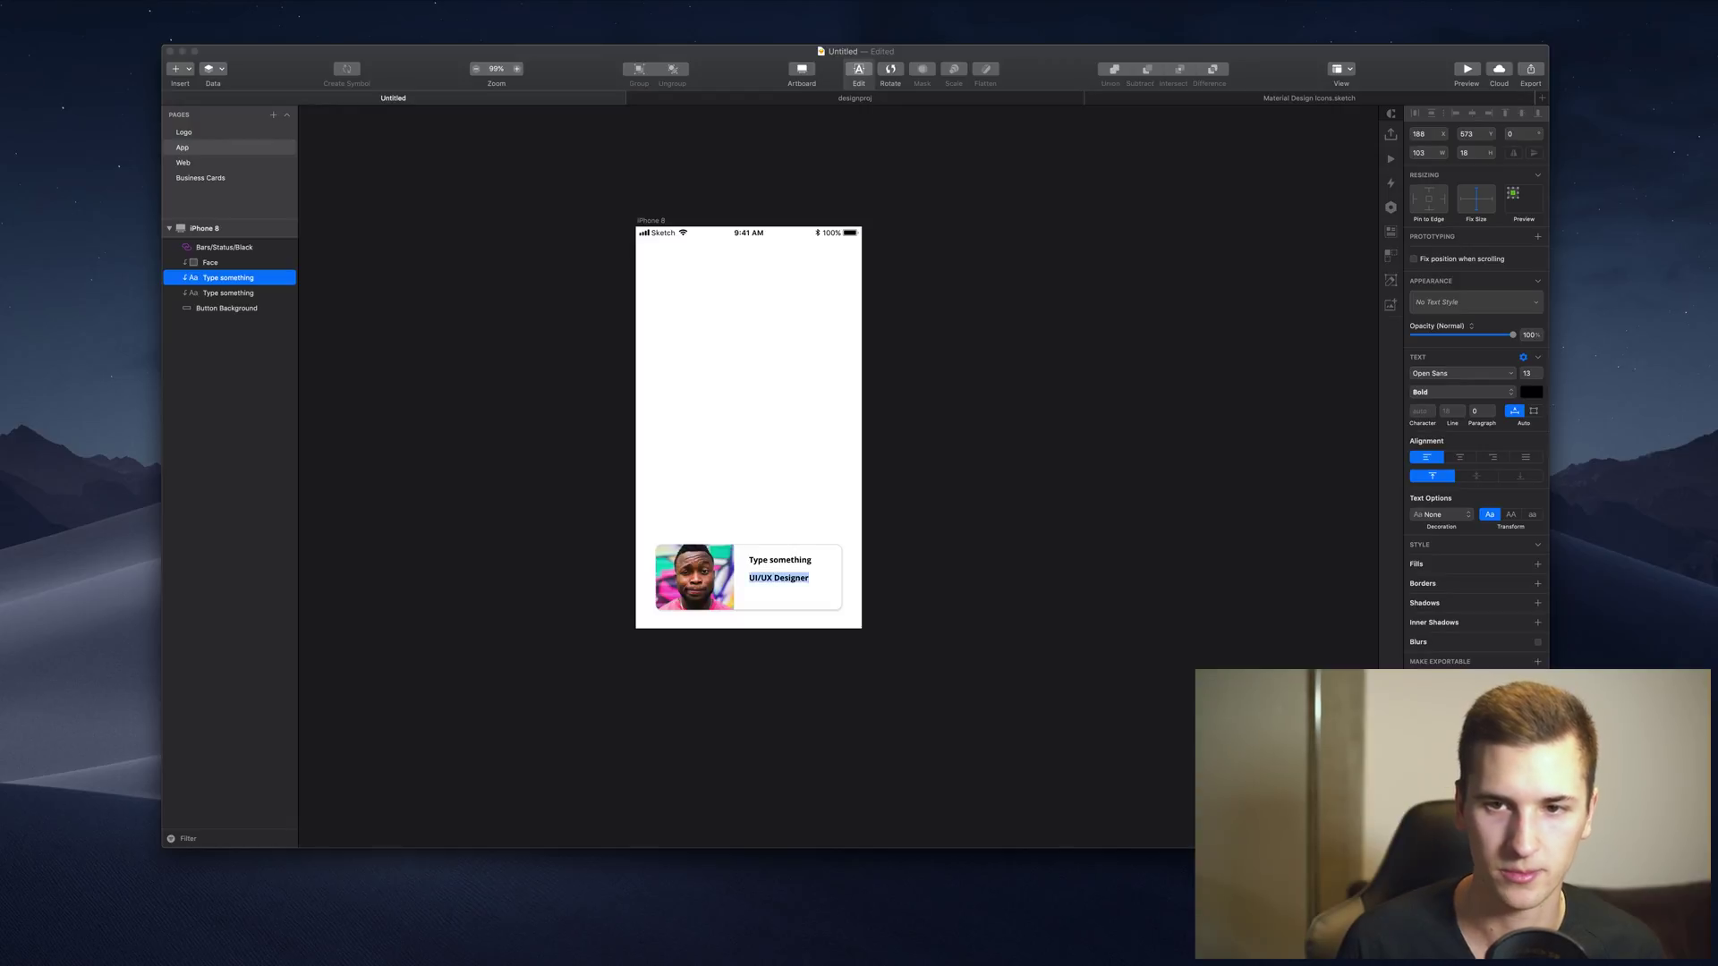
{"action": "left_click", "coordinate": [1450, 399]}
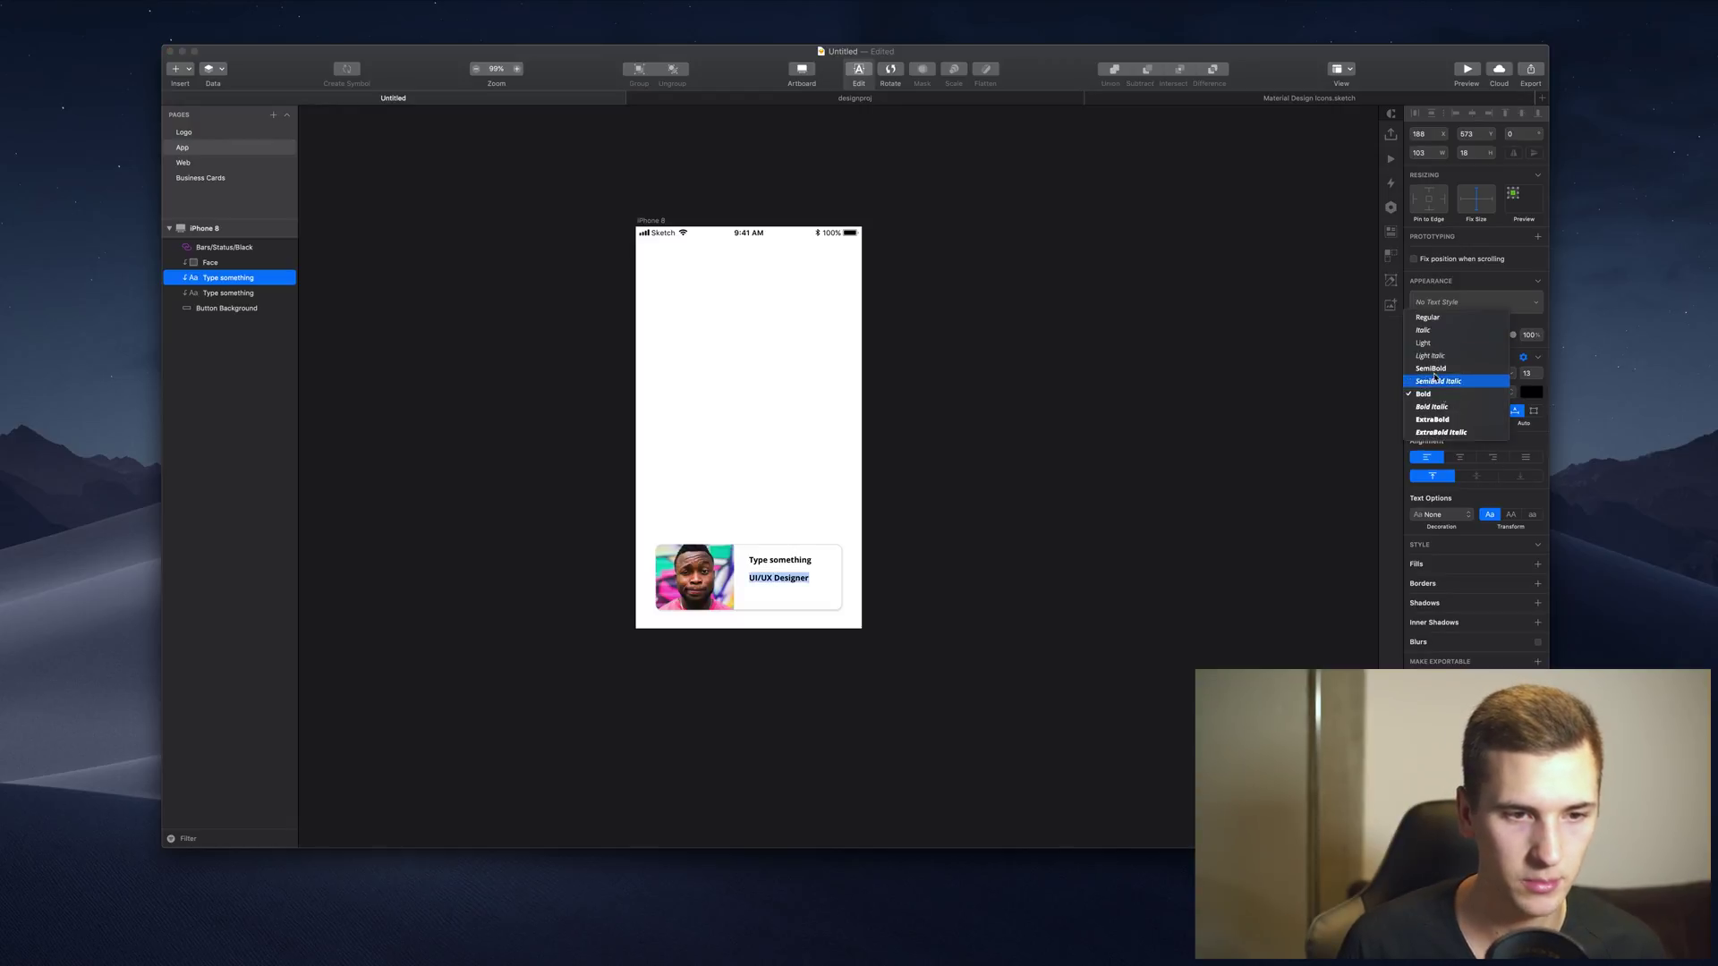
{"action": "left_click", "coordinate": [1445, 320]}
{"action": "key", "text": "Escape"}
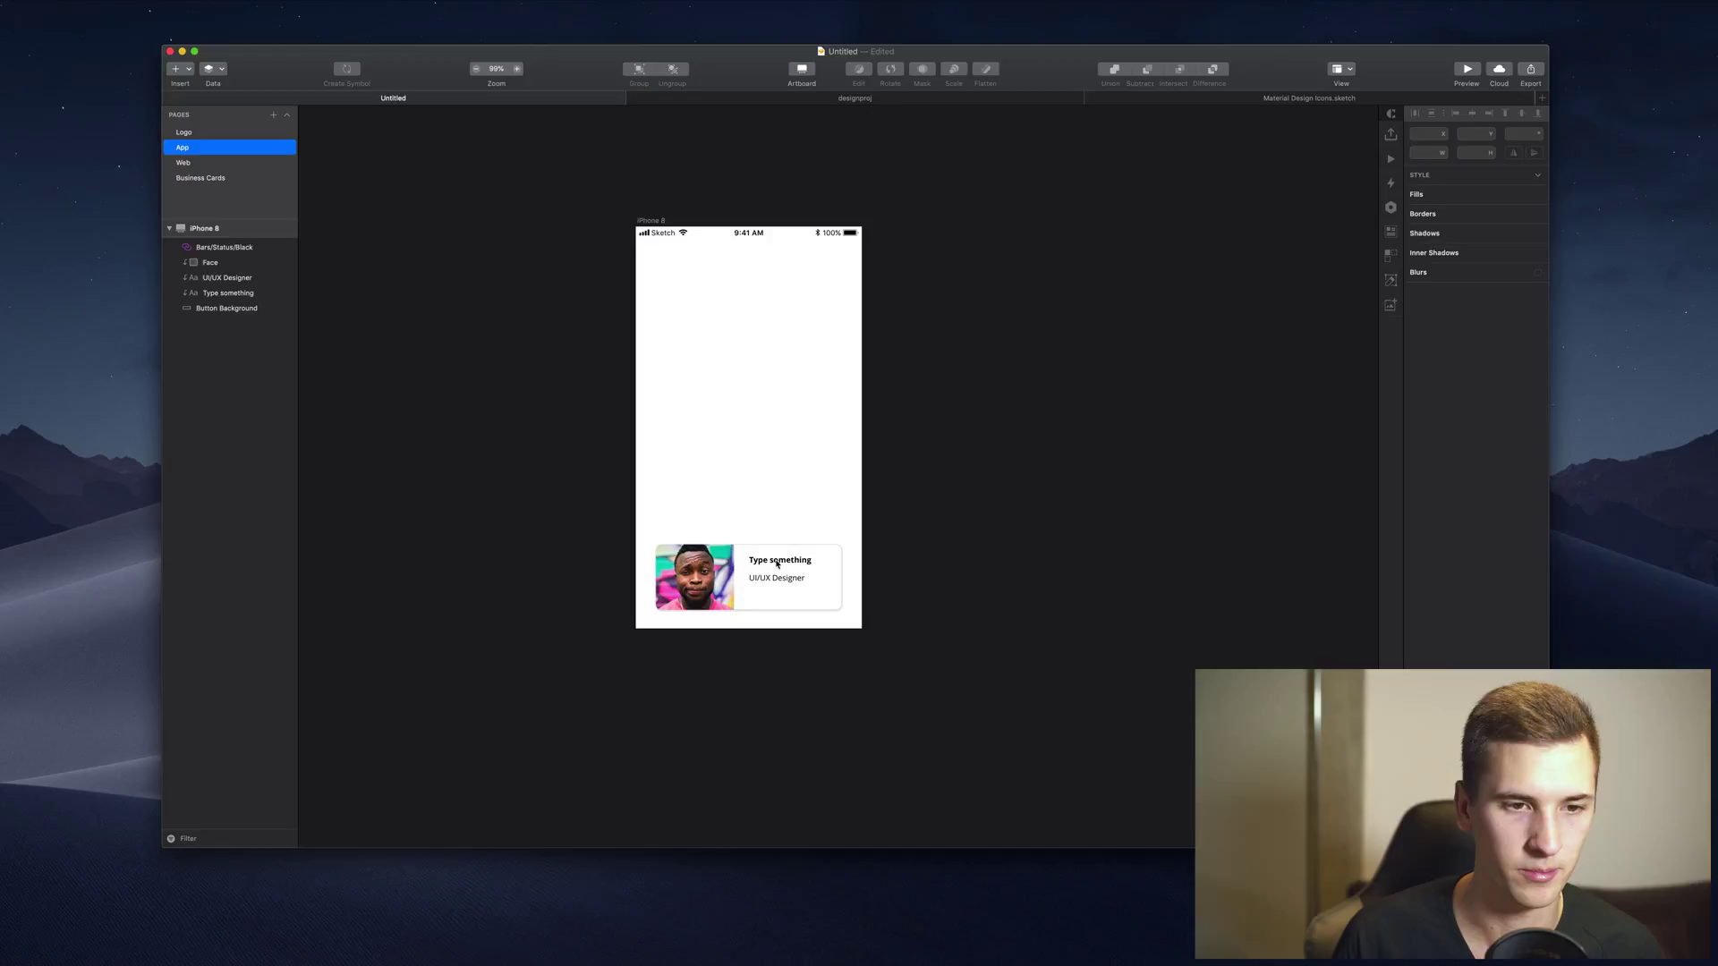
Fill the "Type something" text with a sample person's name from the data sources
{"action": "key", "text": "super+space"}
{"action": "key", "text": "Escape"}
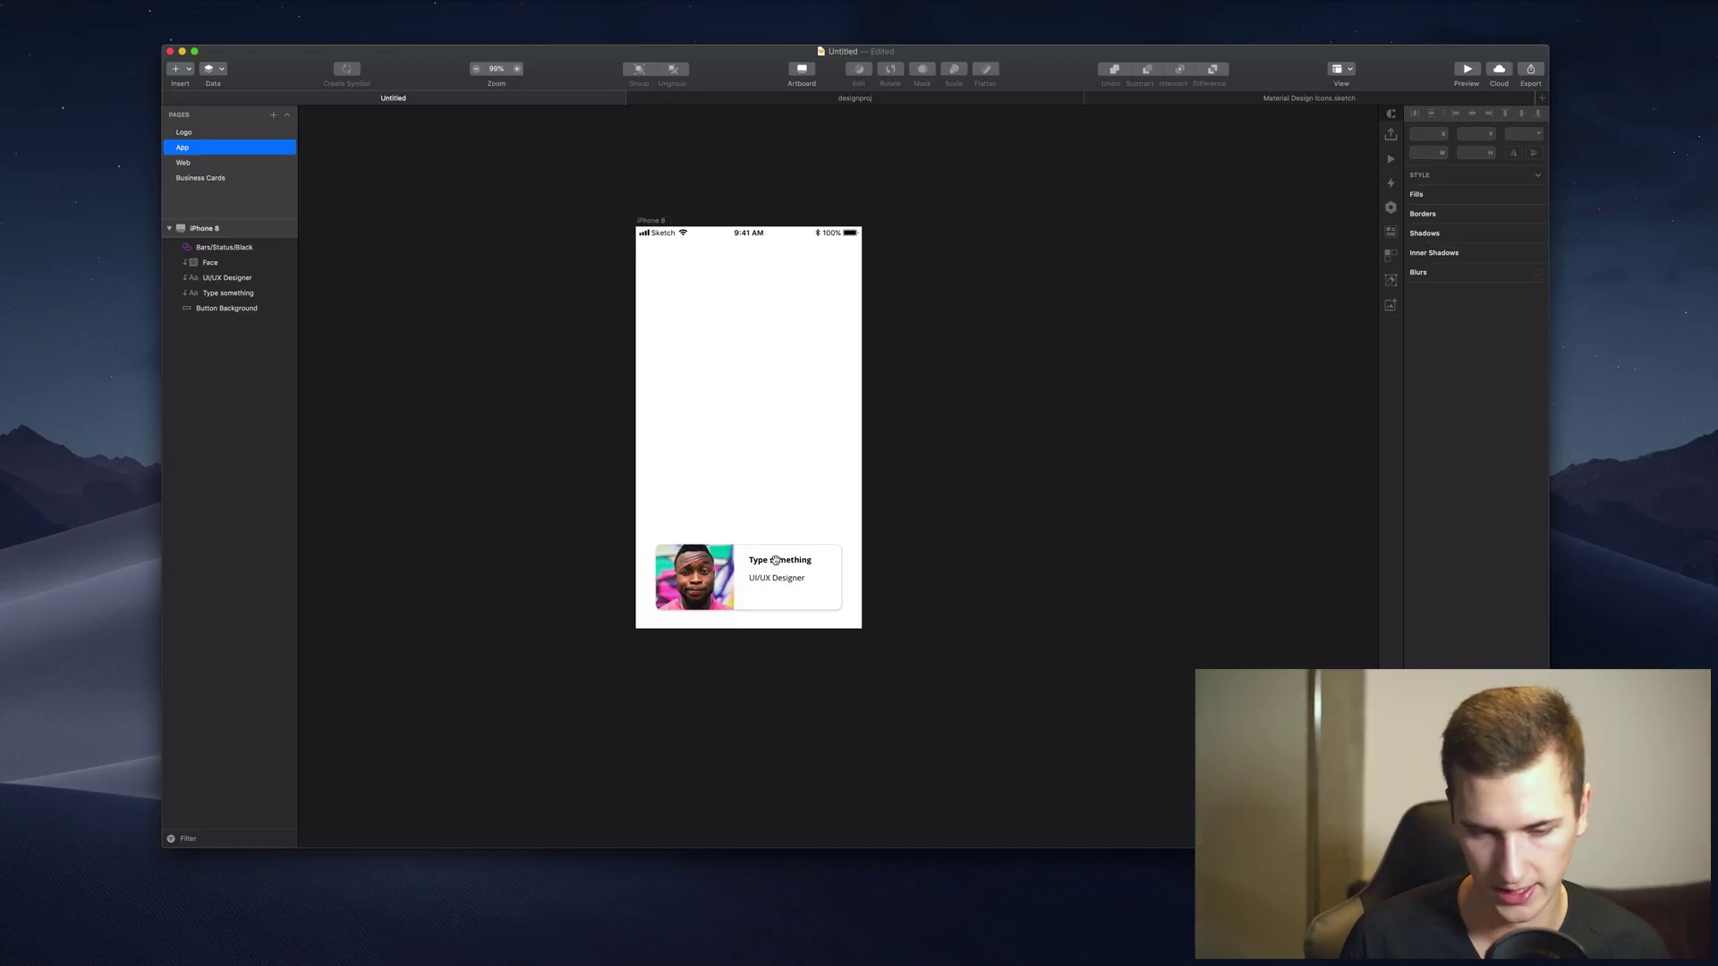
{"action": "left_click", "coordinate": [778, 563]}
{"action": "left_click", "coordinate": [771, 580], "text": "shift"}
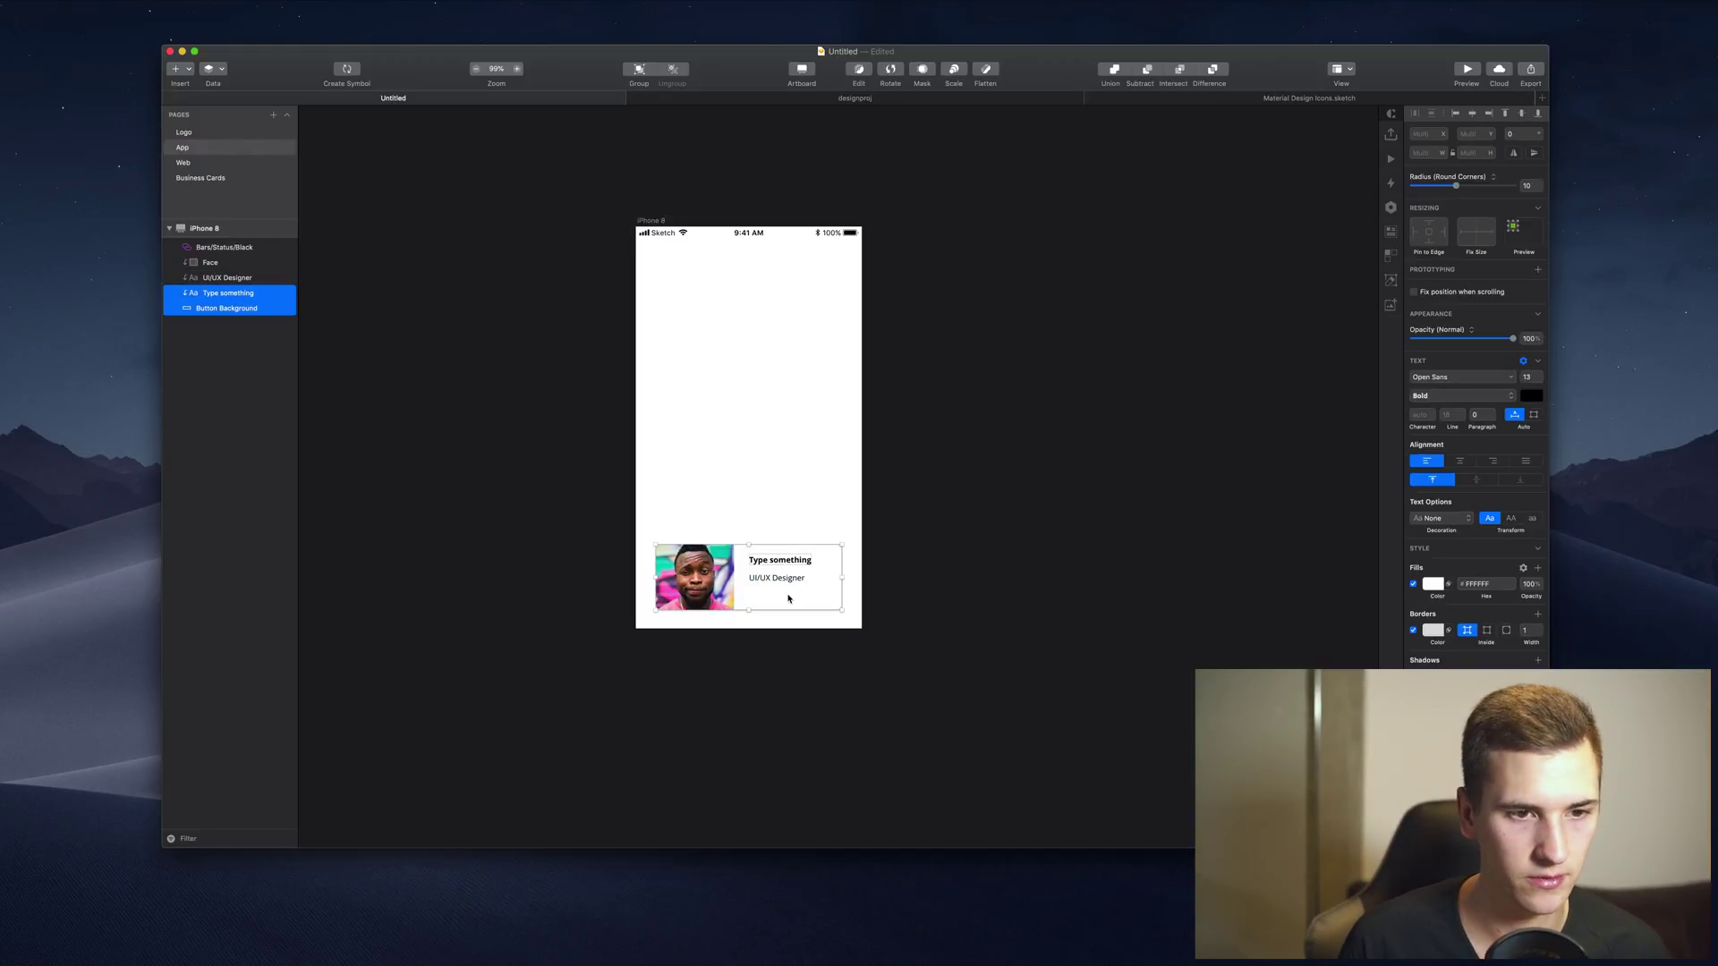
{"action": "left_click", "coordinate": [775, 576]}
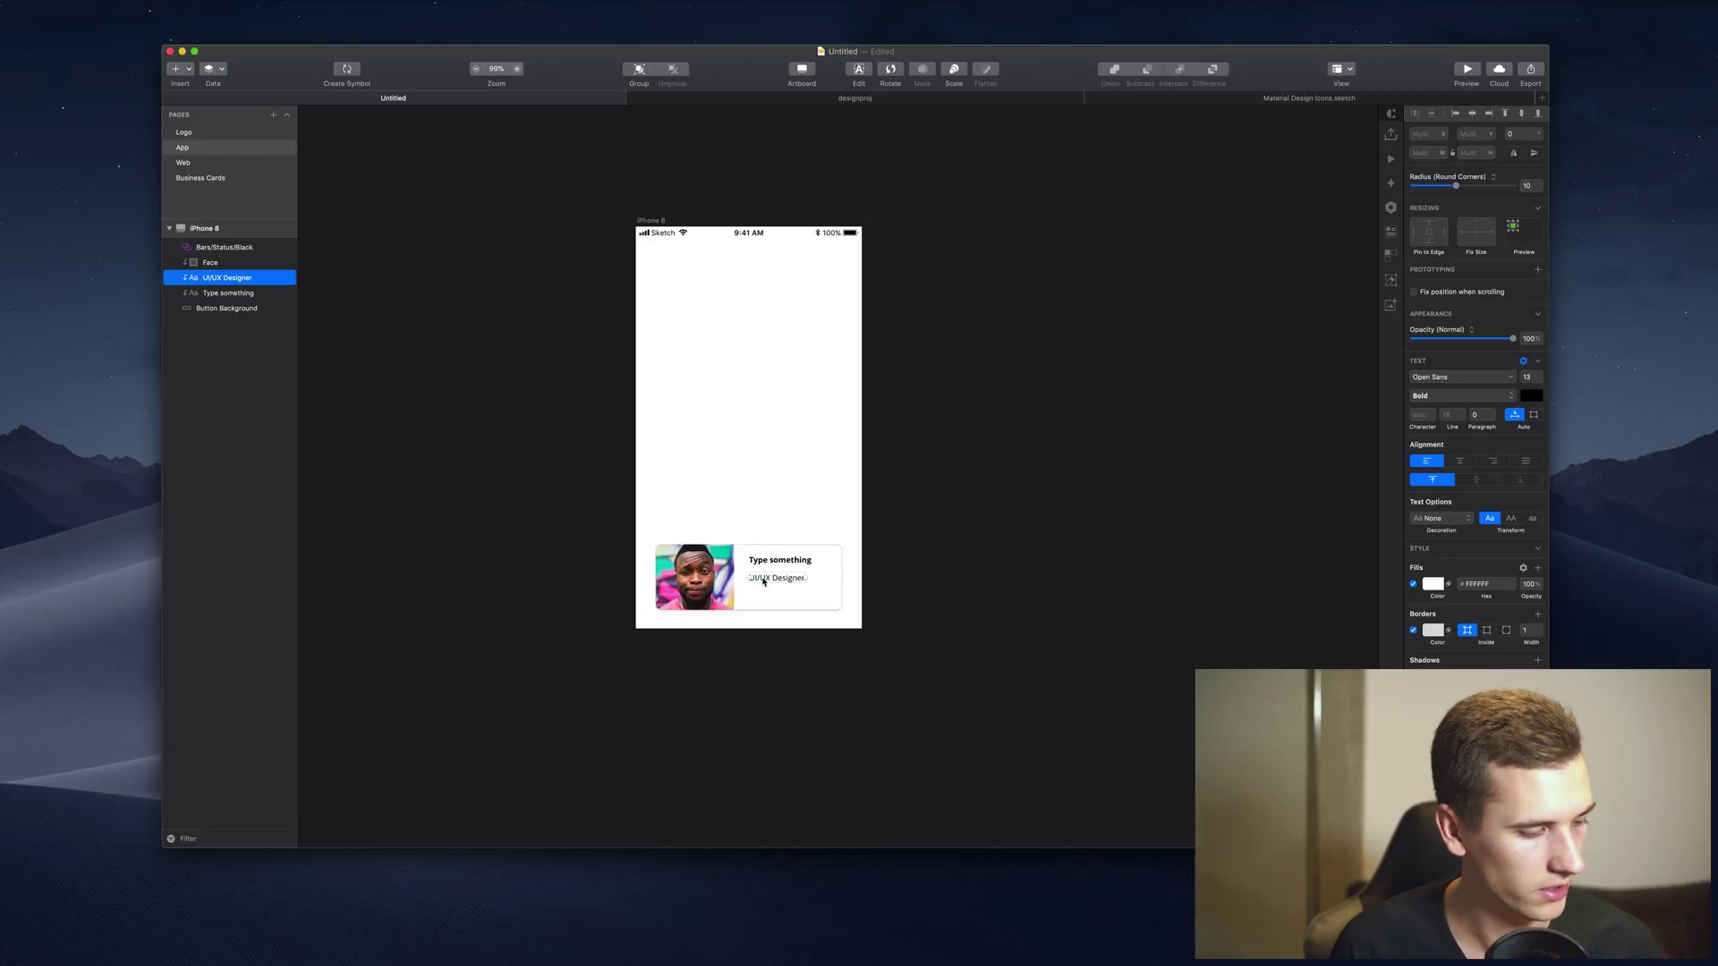
{"action": "left_click", "coordinate": [781, 560]}
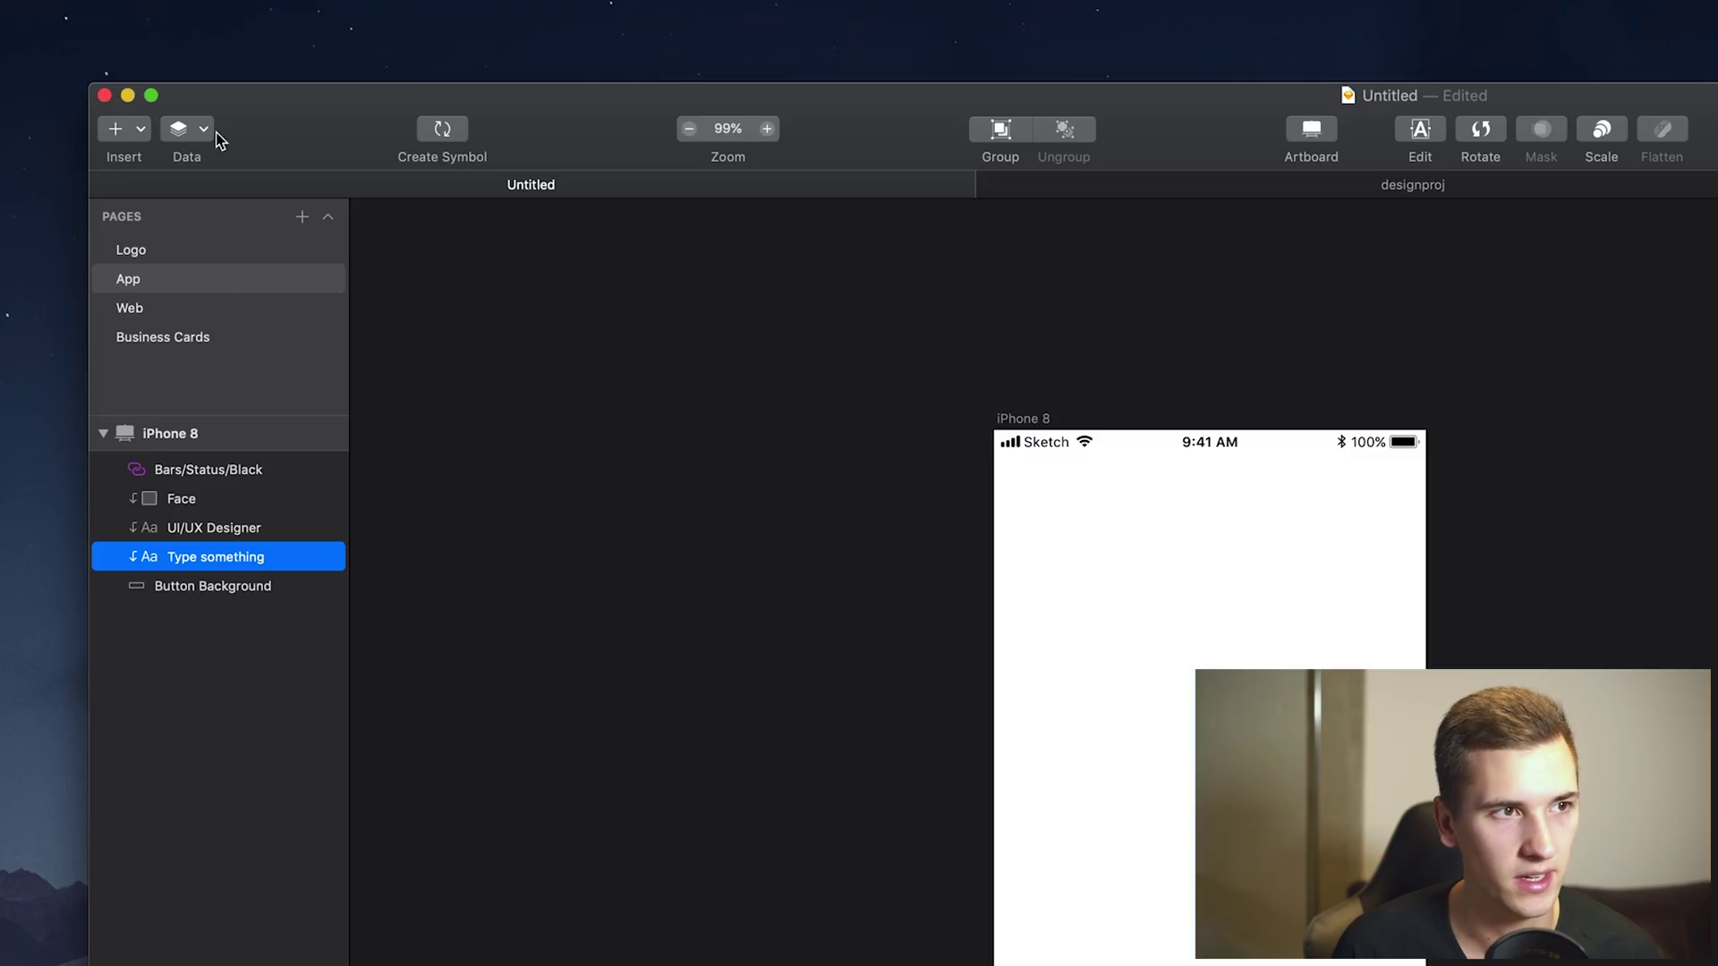
{"action": "left_click", "coordinate": [214, 71]}
{"action": "left_click", "coordinate": [237, 154]}
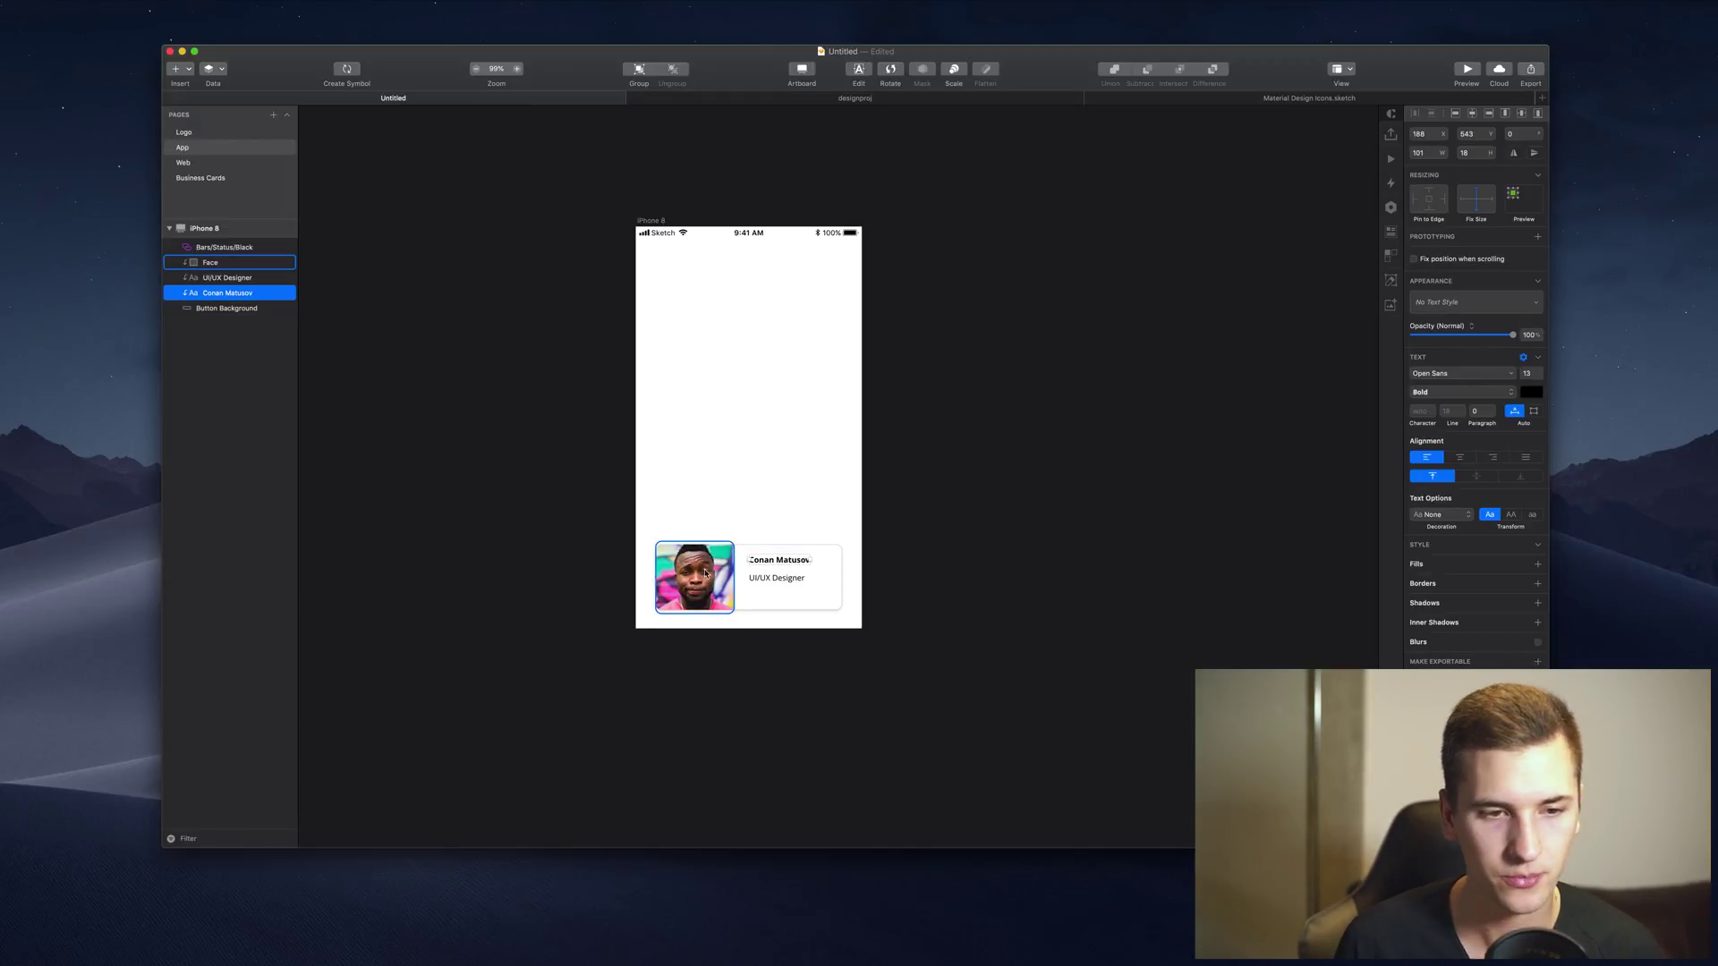
Nudge the name and "UI/UX Designer" texts together down about 13 and left by 2, then deselect them
{"action": "left_click", "coordinate": [775, 577], "text": "shift"}
{"action": "key", "text": "Down"}
{"action": "key", "text": "Down"}
{"action": "key", "text": "Down"}
{"action": "key", "text": "Down"}
{"action": "key", "text": "Down"}
{"action": "key", "text": "Down"}
{"action": "key", "text": "Down"}
{"action": "key", "text": "Down"}
{"action": "key", "text": "Down"}
{"action": "key", "text": "Down"}
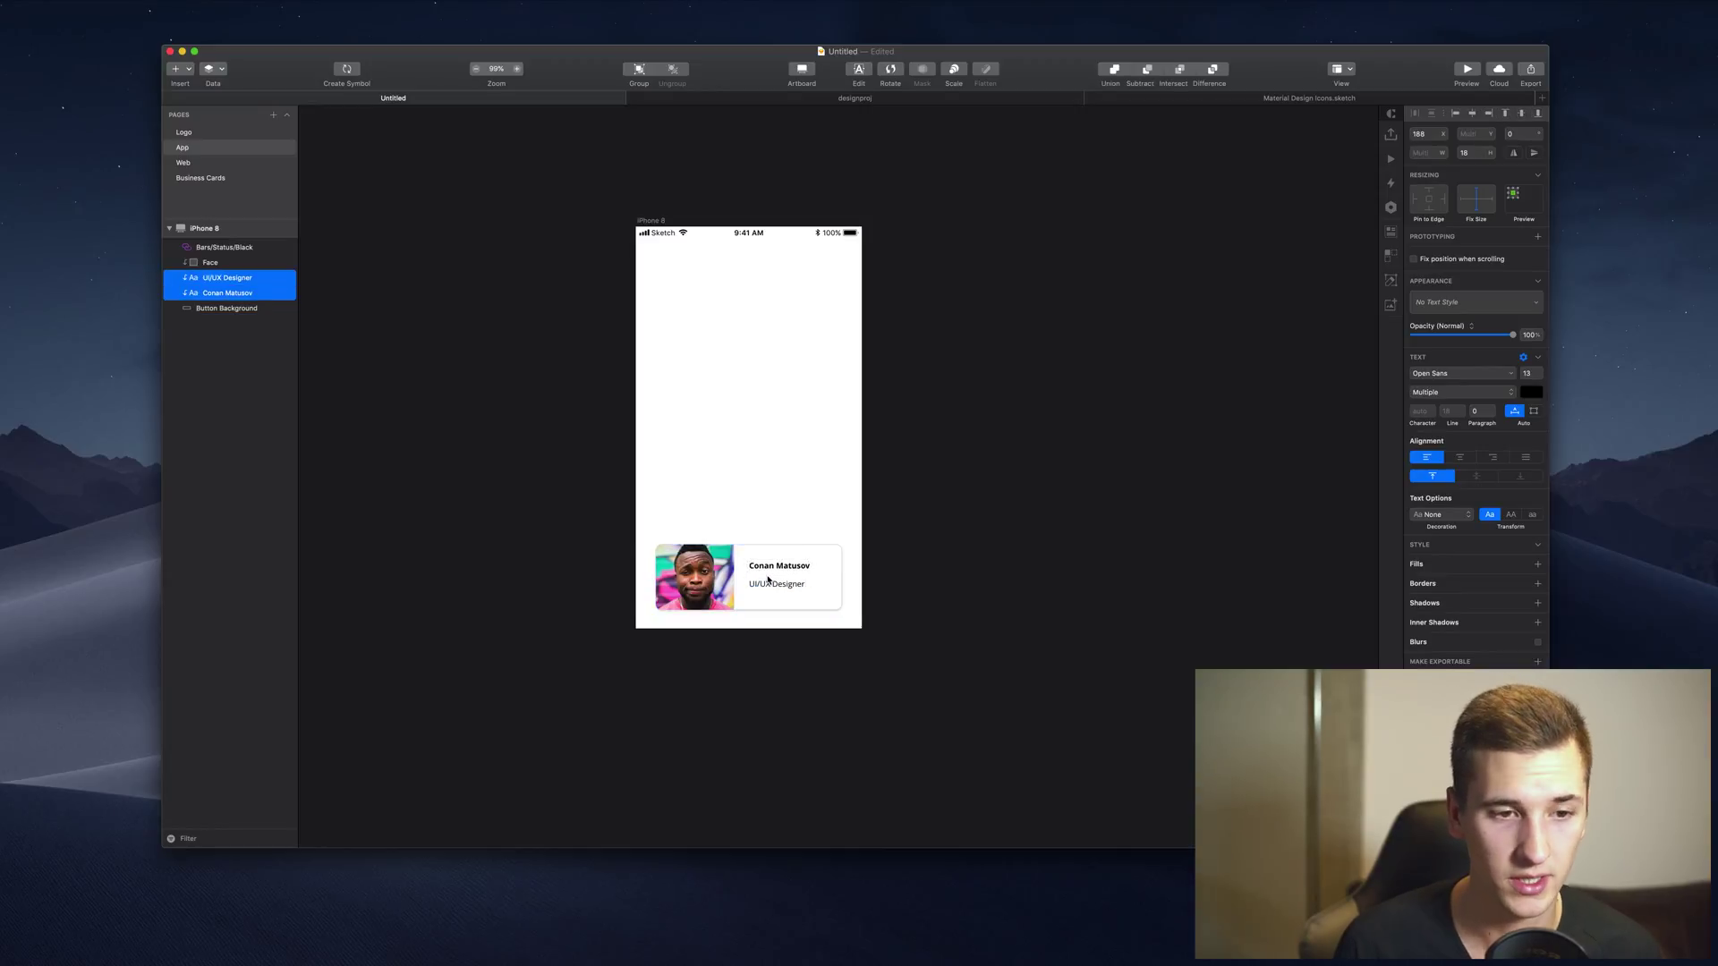
{"action": "key", "text": "Down"}
{"action": "key", "text": "Down"}
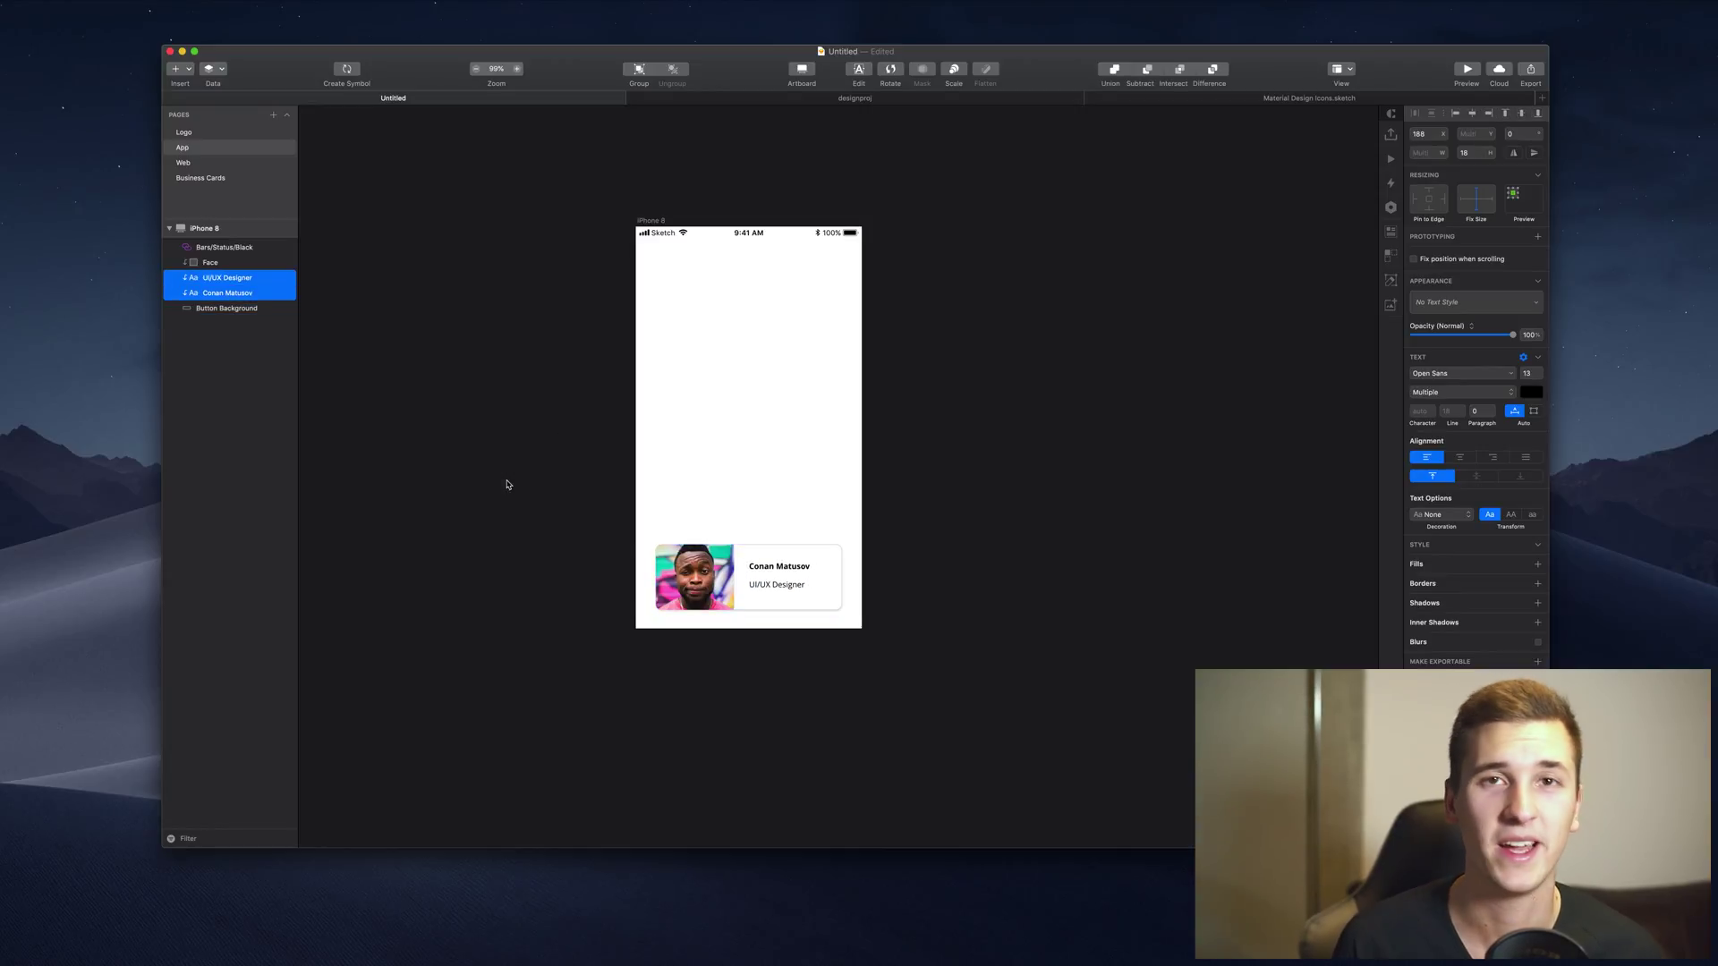
{"action": "key", "text": "Down"}
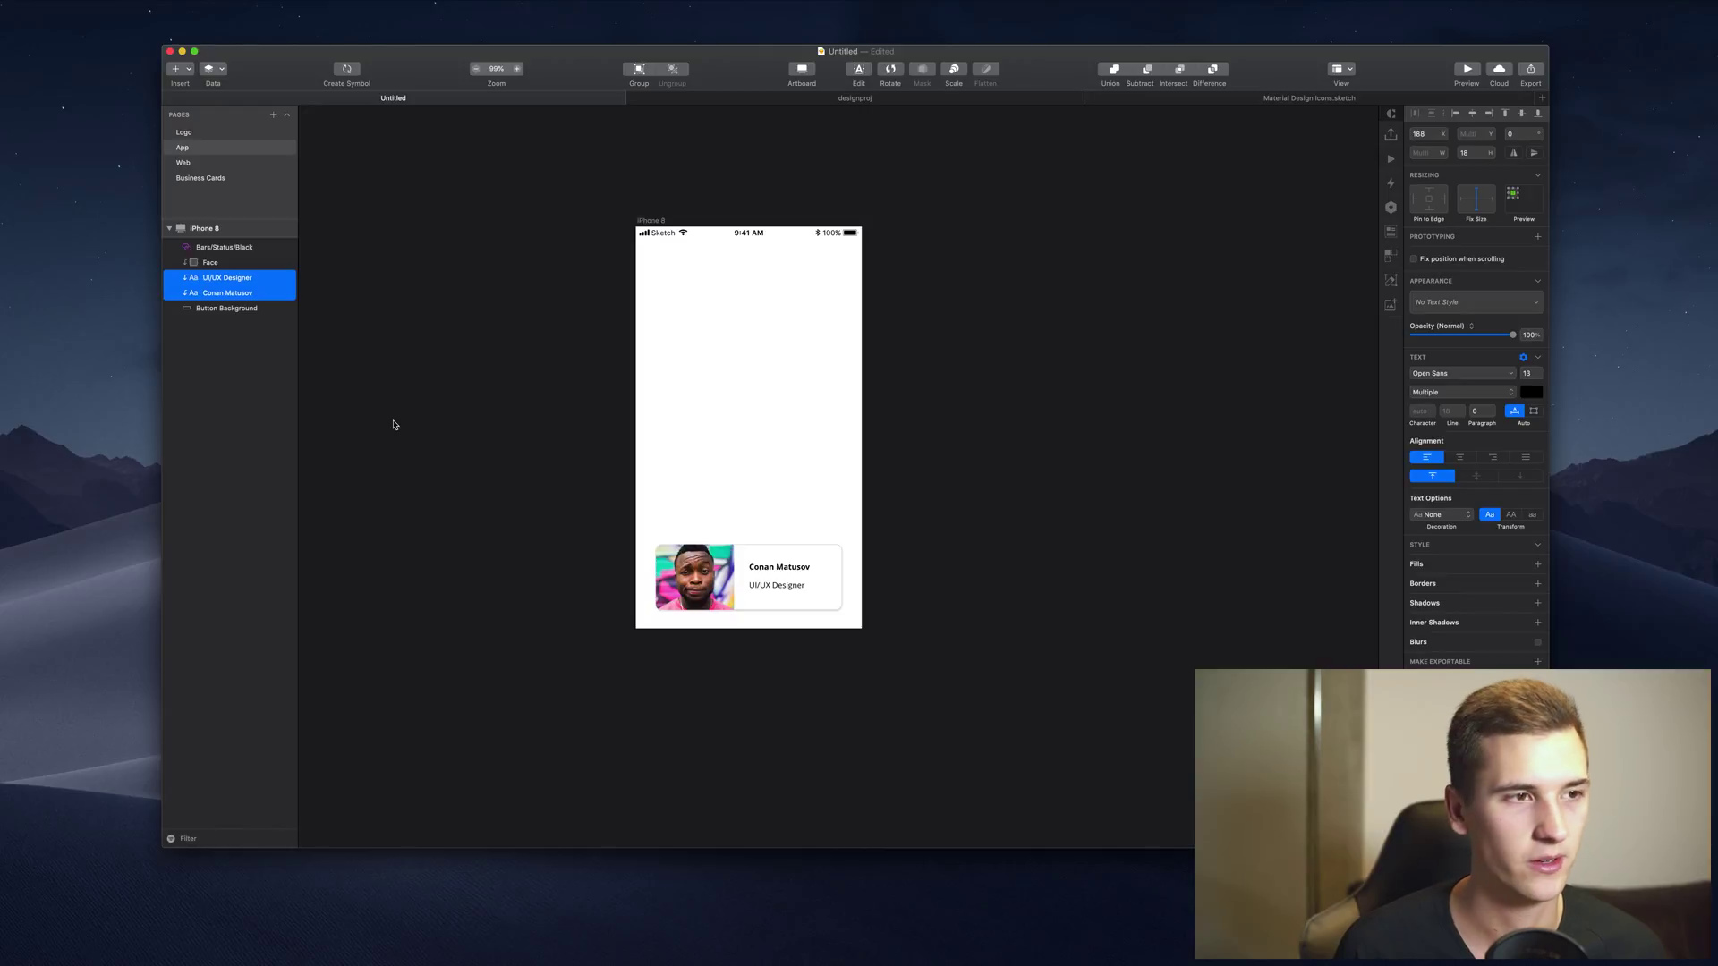
{"action": "key", "text": "Left"}
{"action": "key", "text": "Left"}
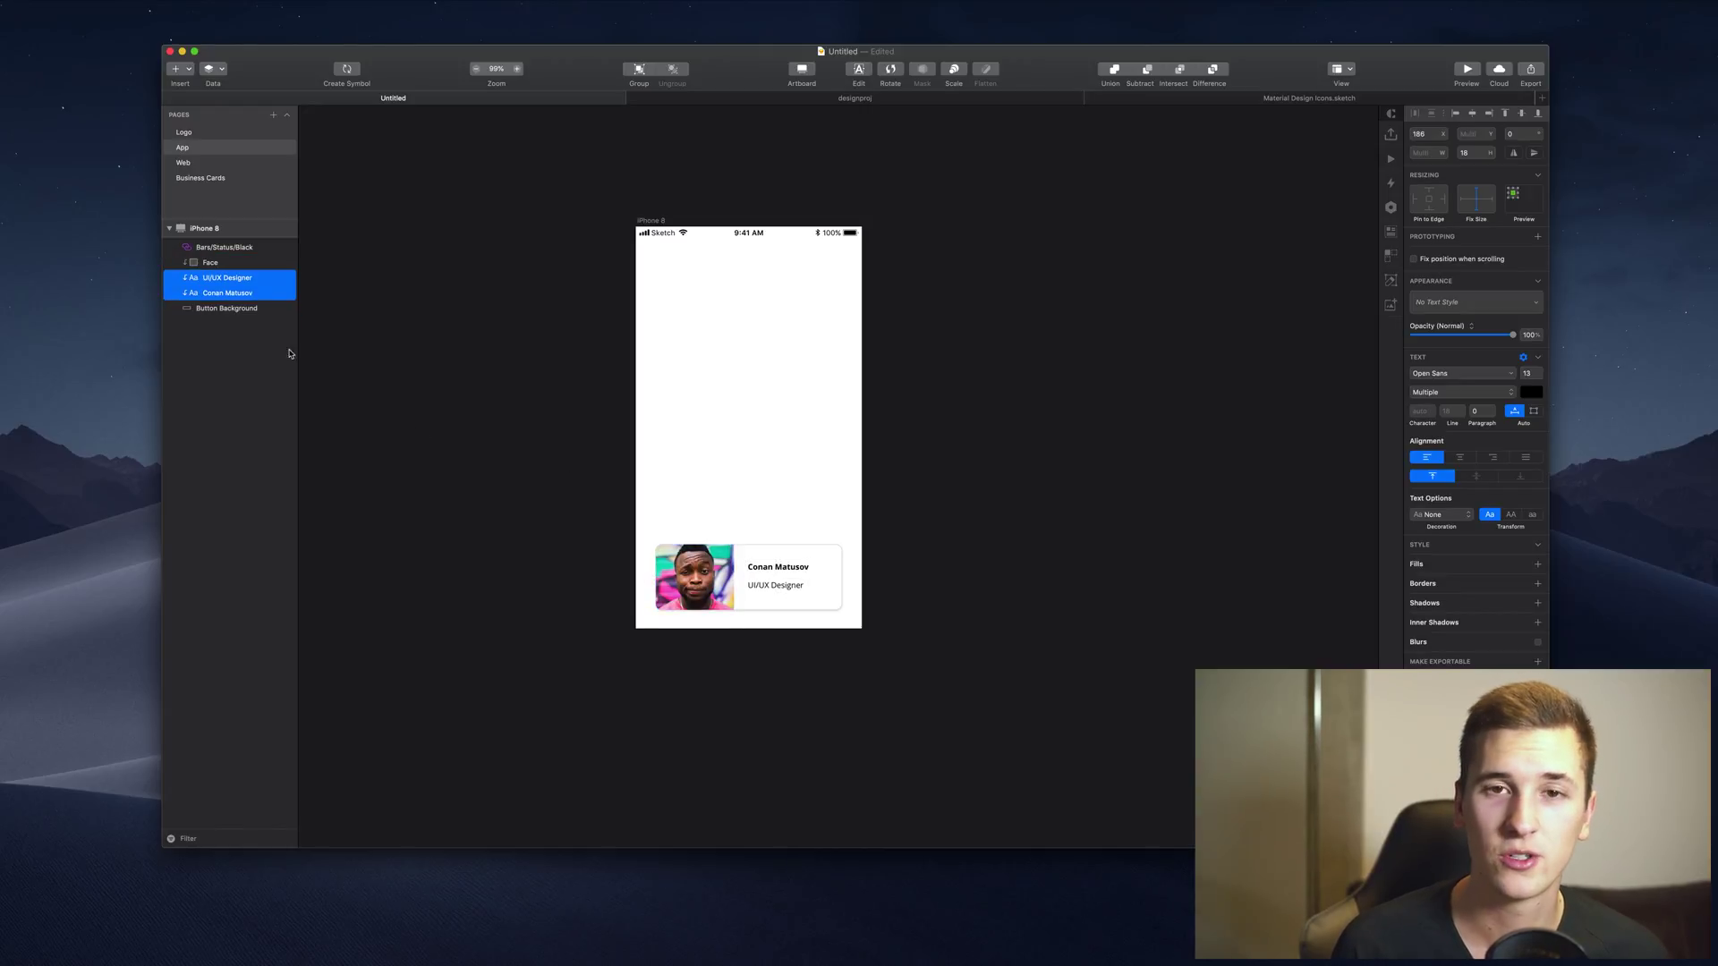
{"action": "left_click", "coordinate": [1032, 194]}
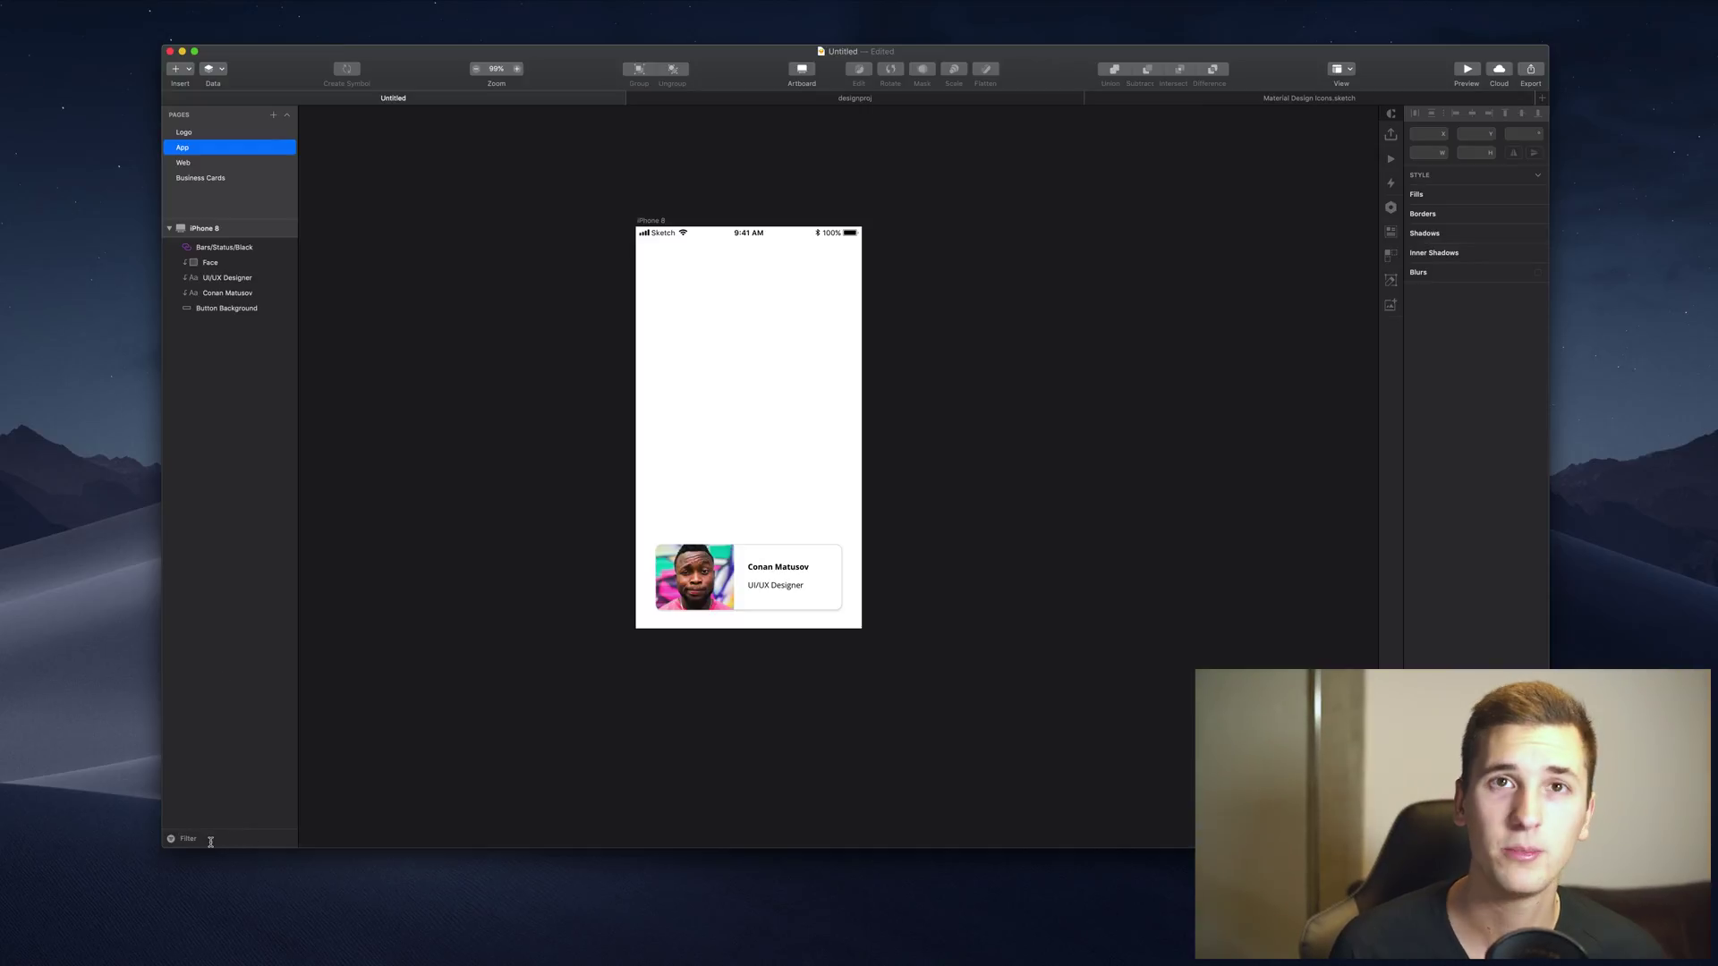
Filter the layers in Material Design Icons.sketch for "delete" and copy the delete icon
{"action": "left_click", "coordinate": [1310, 97]}
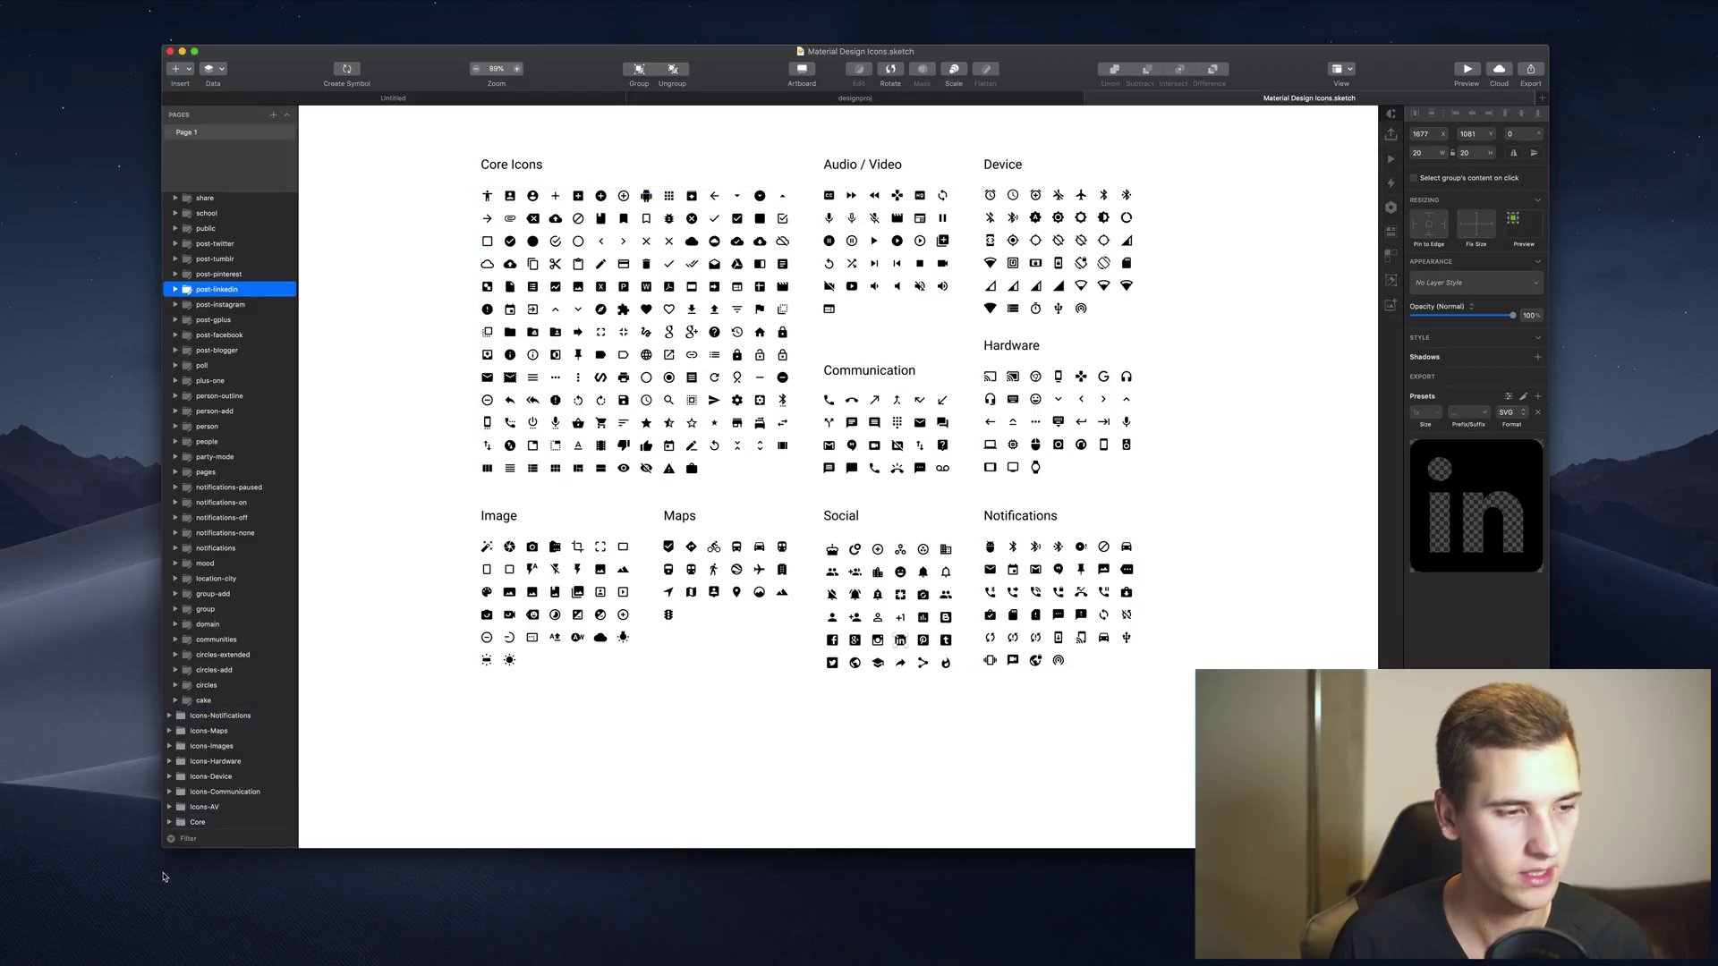
{"action": "left_click", "coordinate": [188, 838]}
{"action": "type", "text": "delete"}
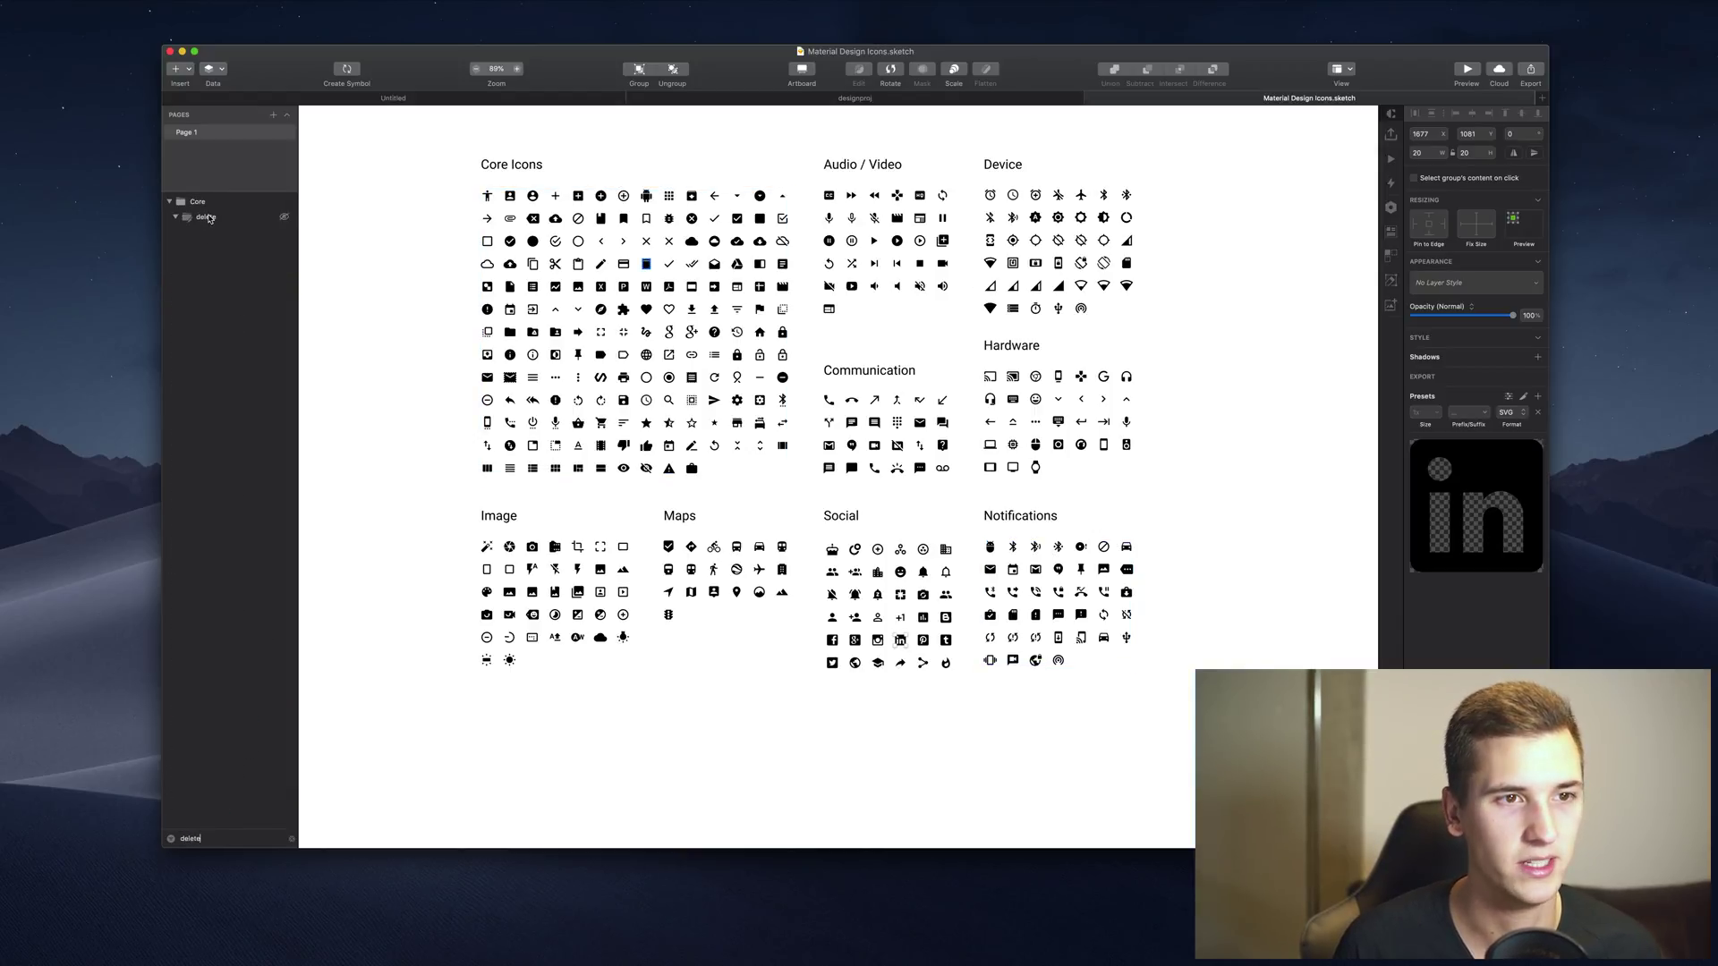
{"action": "left_click", "coordinate": [209, 218]}
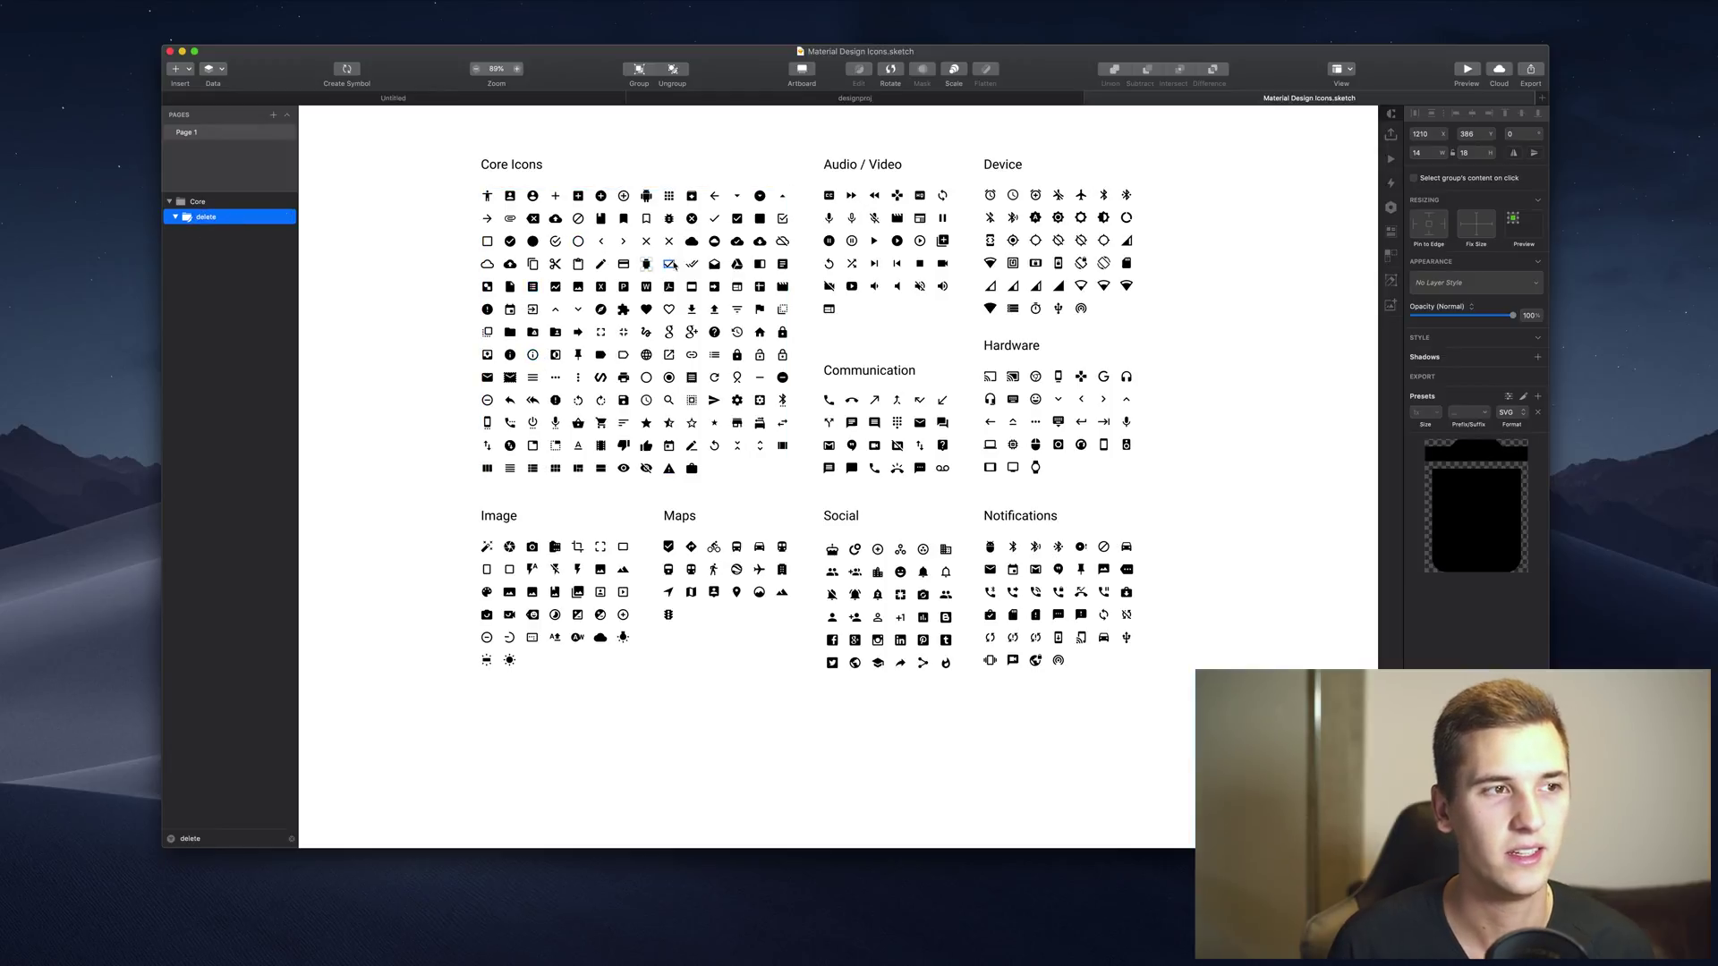
{"action": "scroll", "coordinate": [645, 265], "scroll_direction": "up", "scroll_amount": 10}
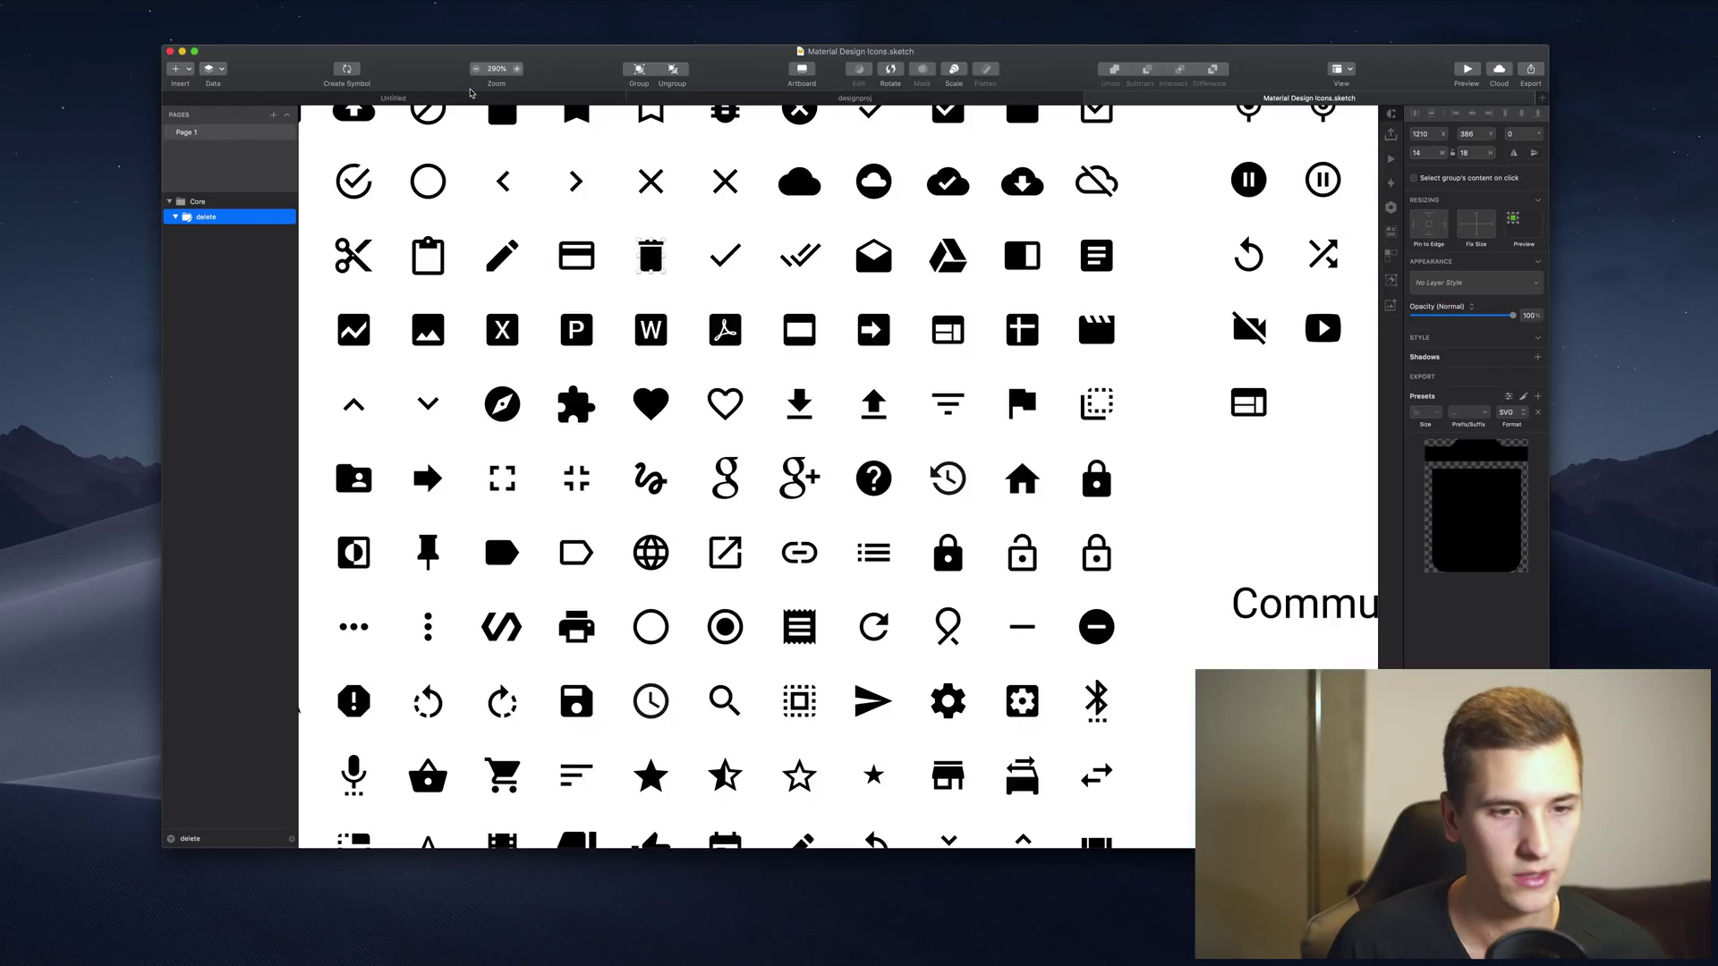
Return to the Untitled document and paste the delete icon into the profile card's masked layers
{"action": "left_click", "coordinate": [470, 98]}
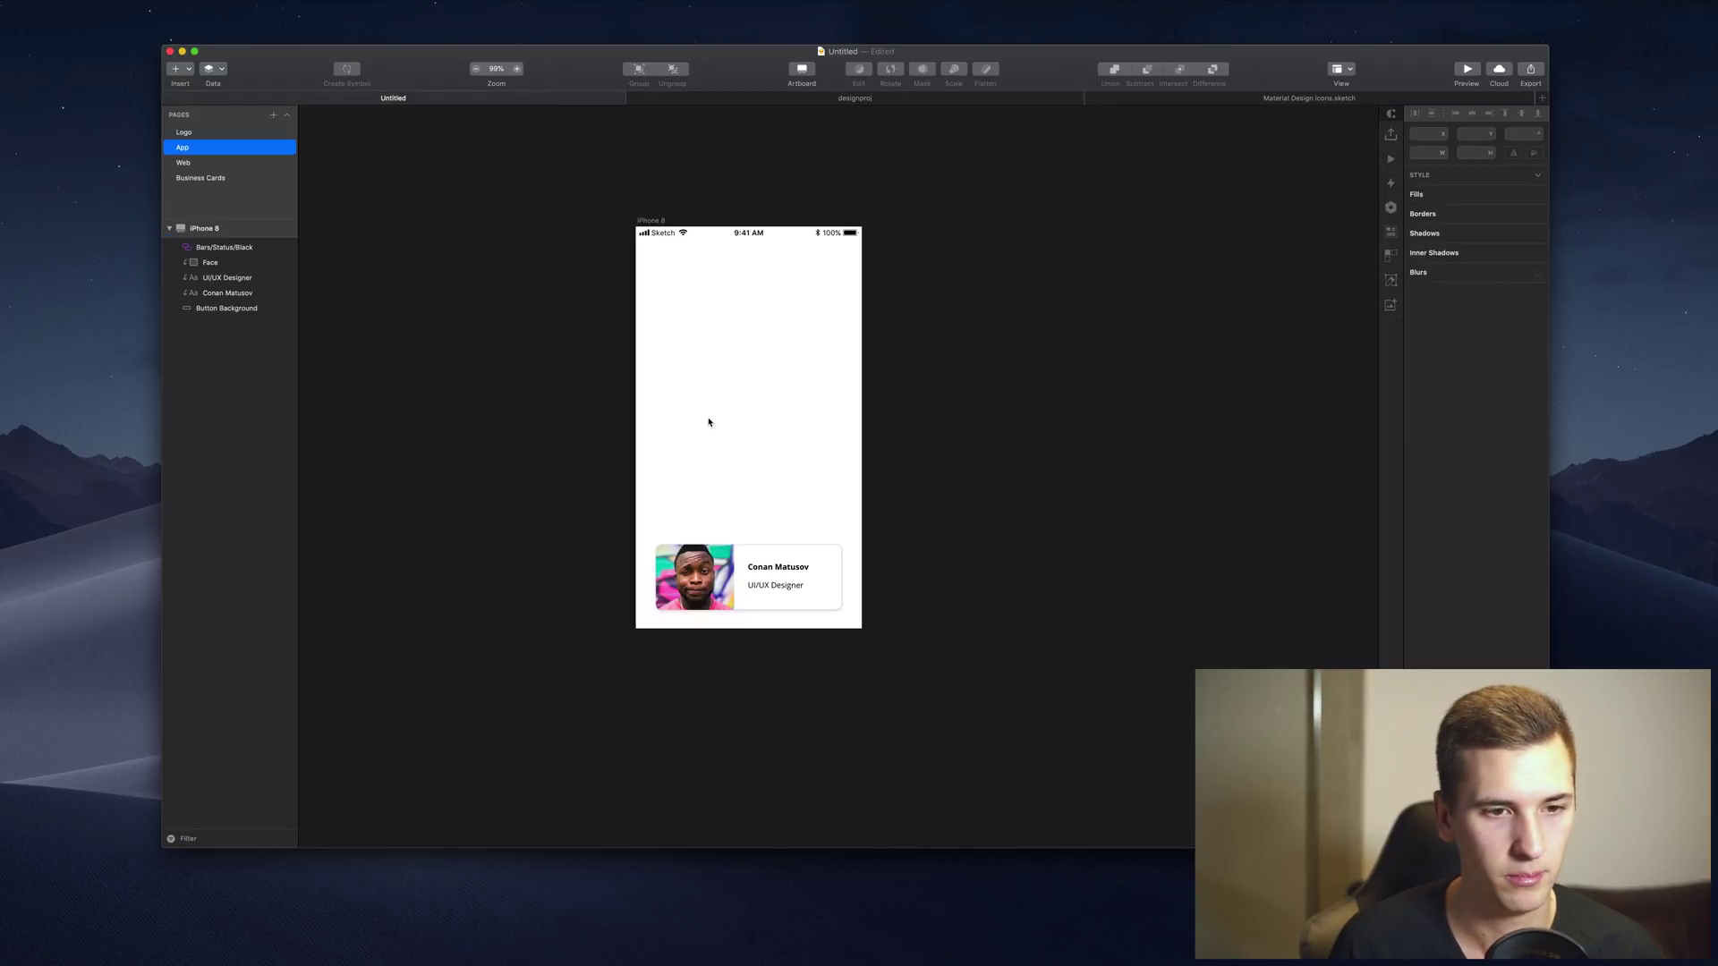
{"action": "left_click", "coordinate": [785, 571]}
{"action": "key", "text": "super+v"}
Move the pasted delete icon to X 309, Y 567, beside the name and "UI/UX Designer" texts
{"action": "key", "text": "shift+Right"}
{"action": "key", "text": "shift+Right"}
{"action": "key", "text": "shift+Right"}
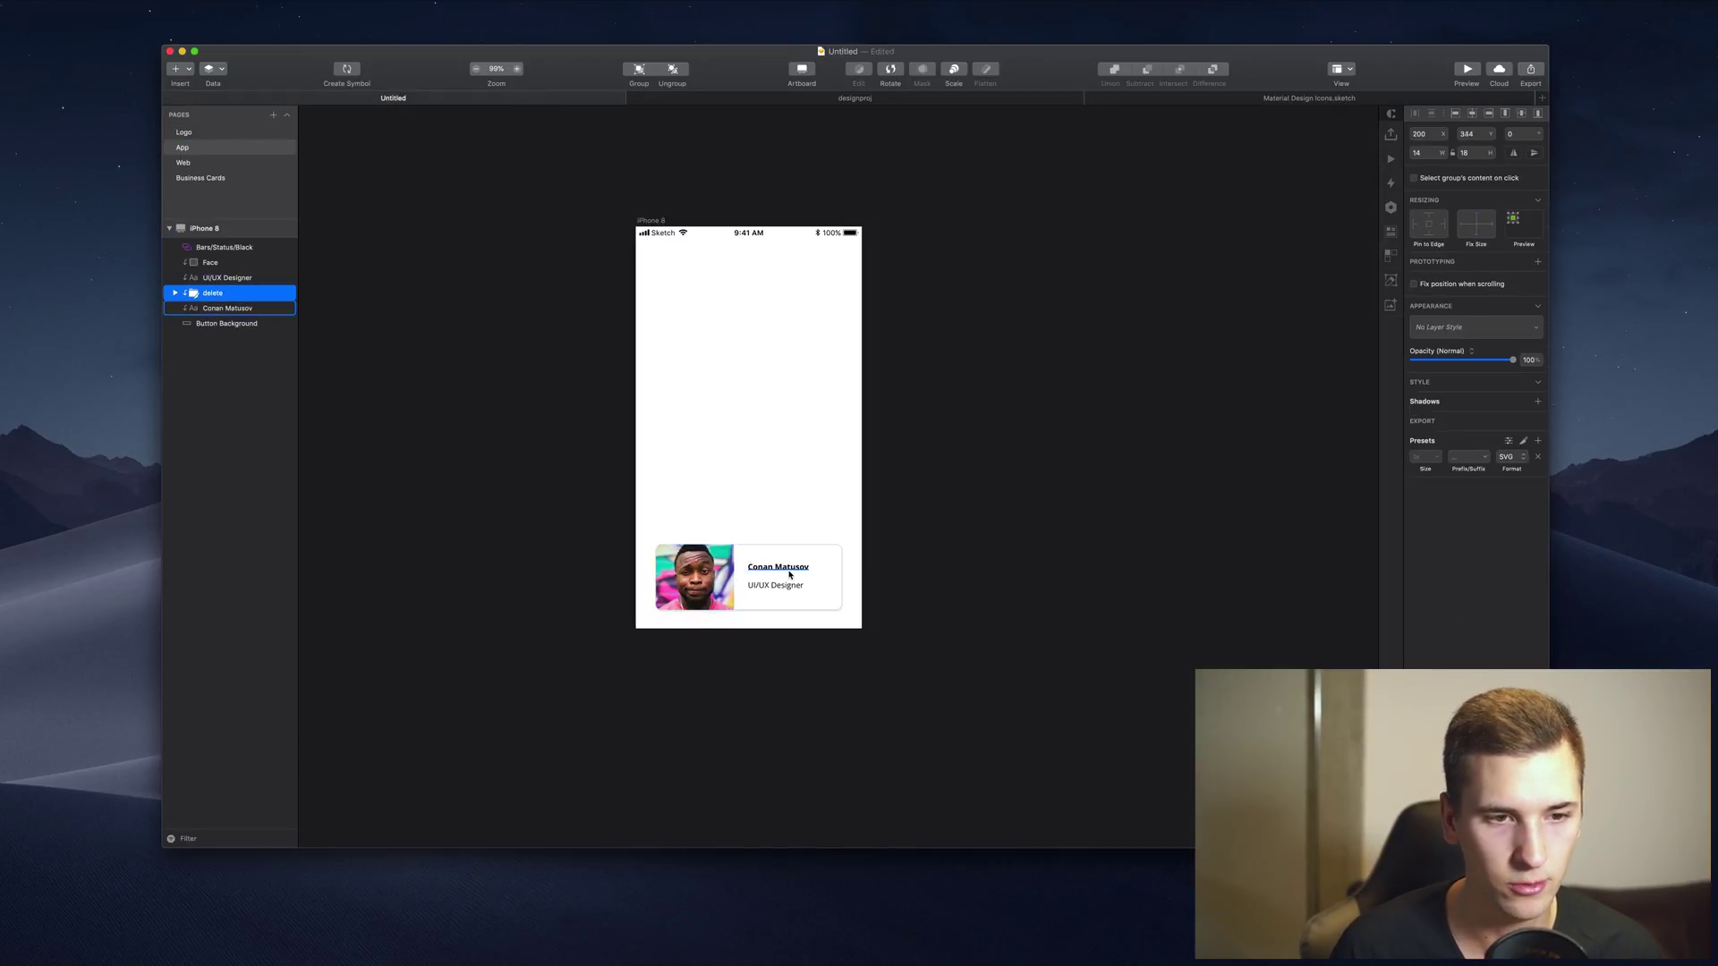
{"action": "key", "text": "shift+Down"}
{"action": "key", "text": "shift+Down"}
{"action": "key", "text": "shift+Down"}
{"action": "key", "text": "shift+Down"}
{"action": "key", "text": "shift+Down"}
{"action": "key", "text": "shift+Down"}
{"action": "key", "text": "shift+Down"}
{"action": "key", "text": "shift+Down"}
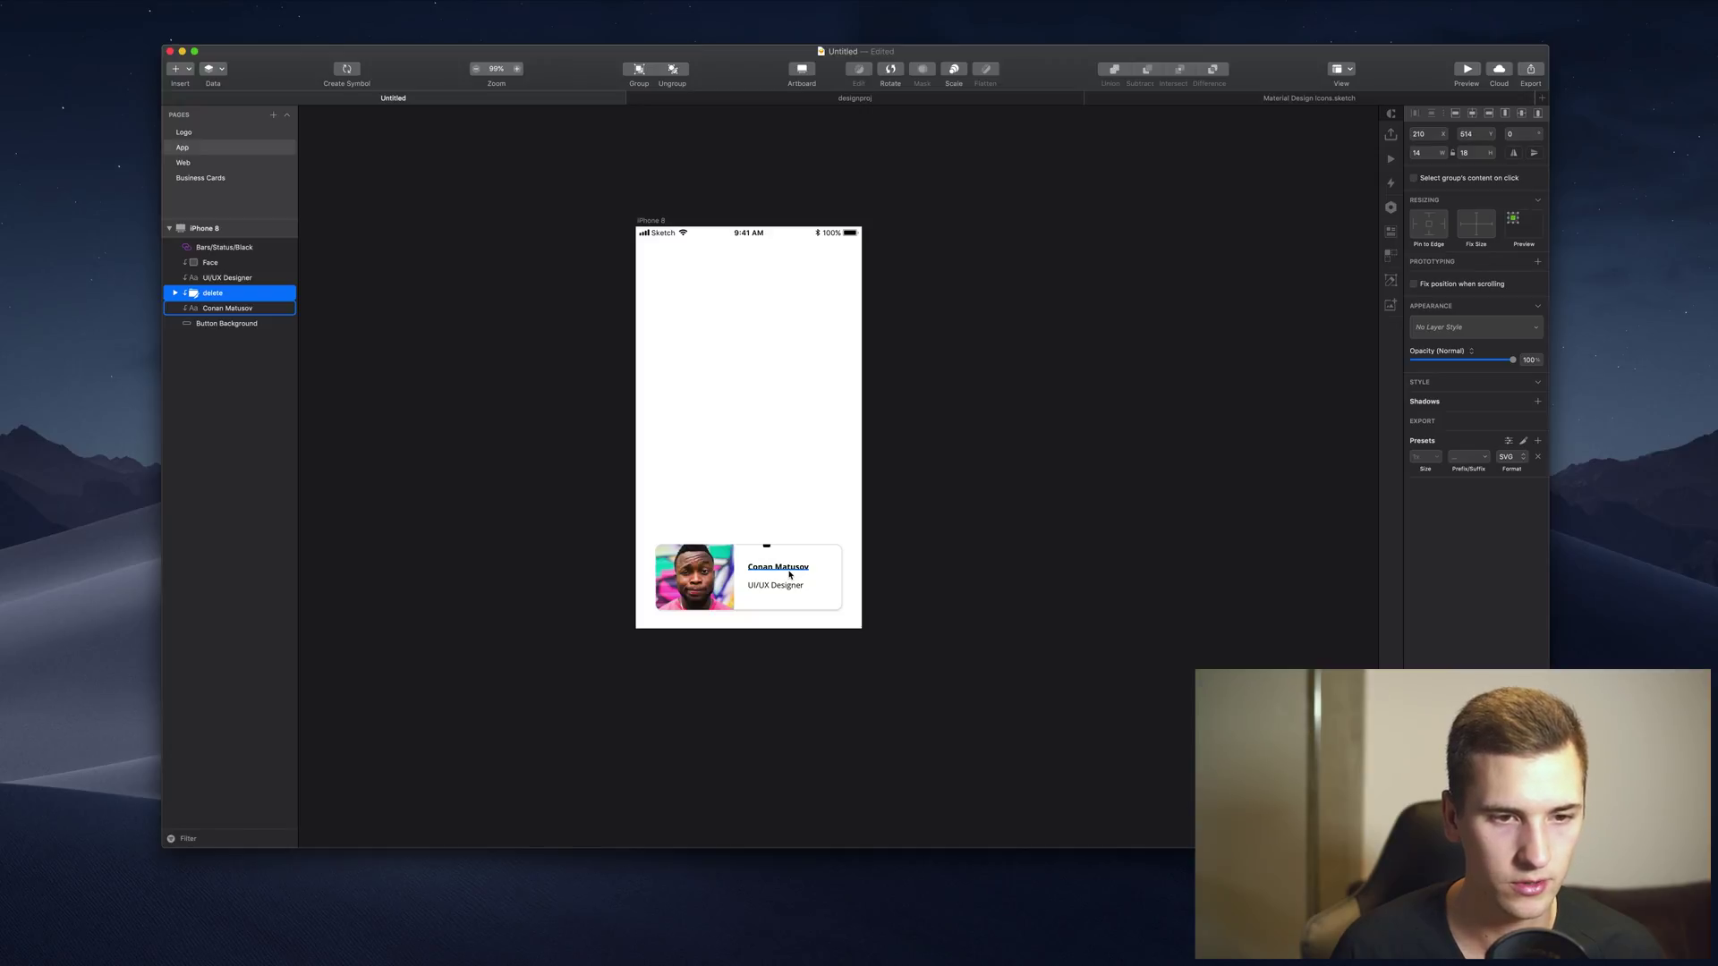
{"action": "key", "text": "shift+Down"}
{"action": "key", "text": "shift+Down"}
{"action": "key", "text": "shift+Down"}
{"action": "key", "text": "shift+Down"}
{"action": "key", "text": "shift+Down"}
{"action": "key", "text": "shift+Right"}
{"action": "key", "text": "shift+Right"}
{"action": "key", "text": "shift+Right"}
{"action": "key", "text": "shift+Right"}
{"action": "key", "text": "shift+Right"}
{"action": "key", "text": "shift+Right"}
{"action": "key", "text": "shift+Right"}
{"action": "key", "text": "shift+Right"}
{"action": "key", "text": "shift+Right"}
{"action": "key", "text": "shift+Right"}
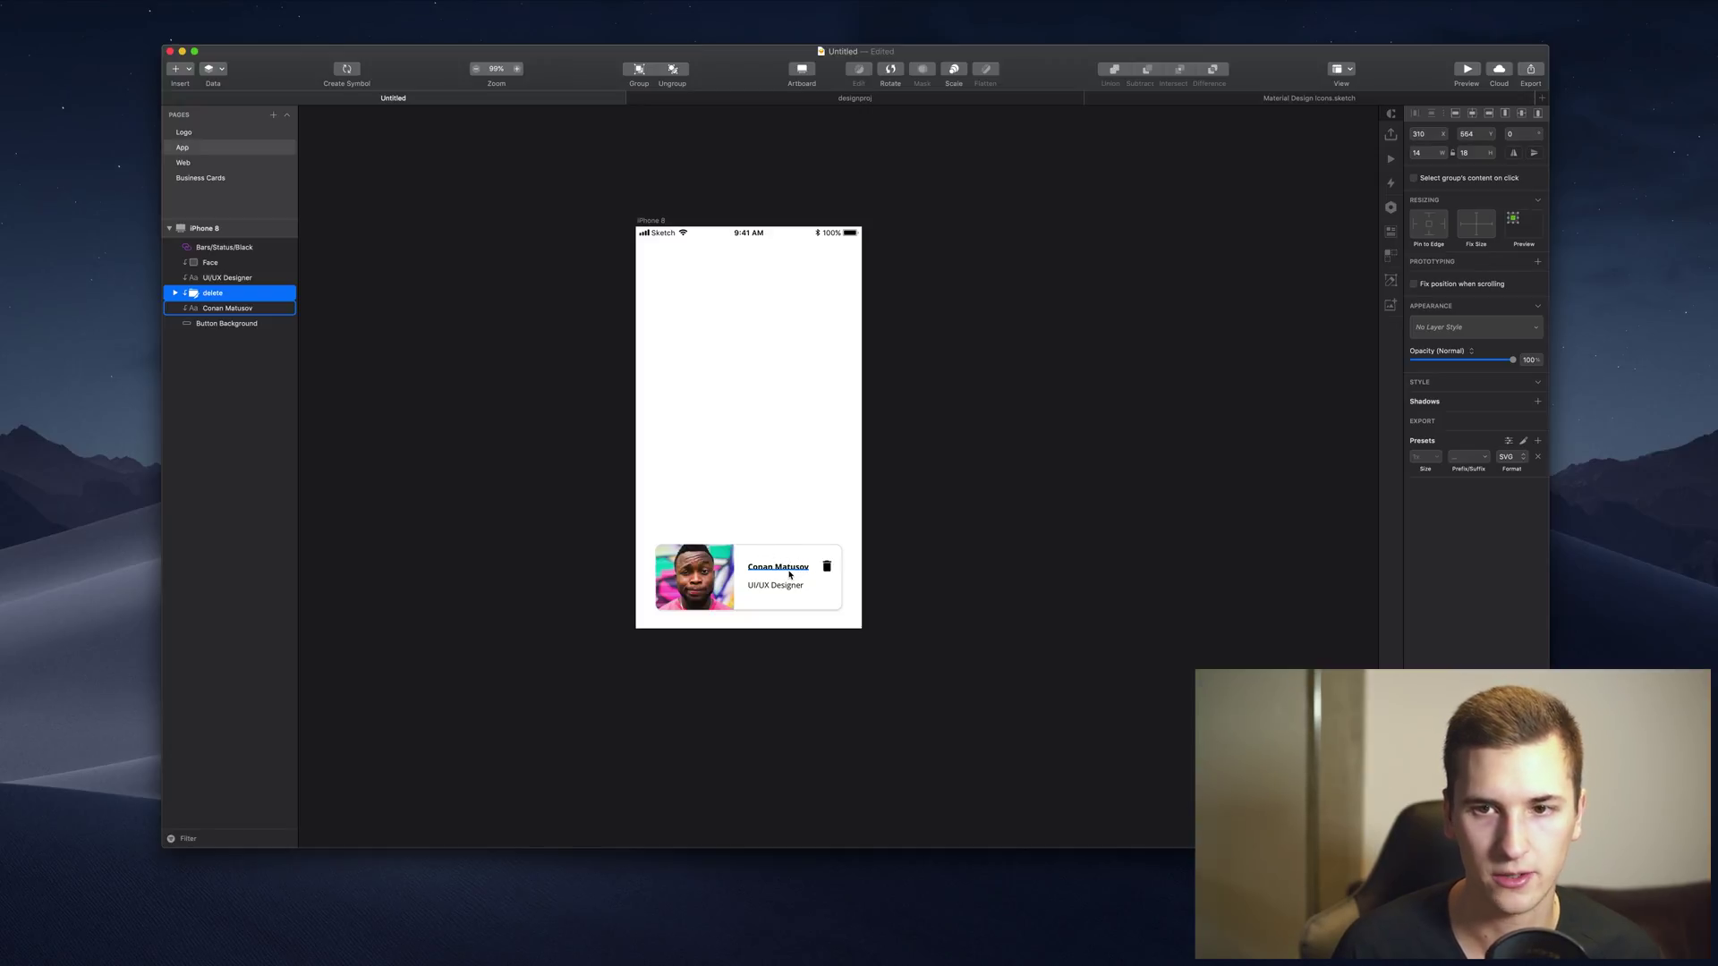
{"action": "key", "text": "Left"}
{"action": "key", "text": "Down"}
{"action": "key", "text": "Down"}
{"action": "key", "text": "Down"}
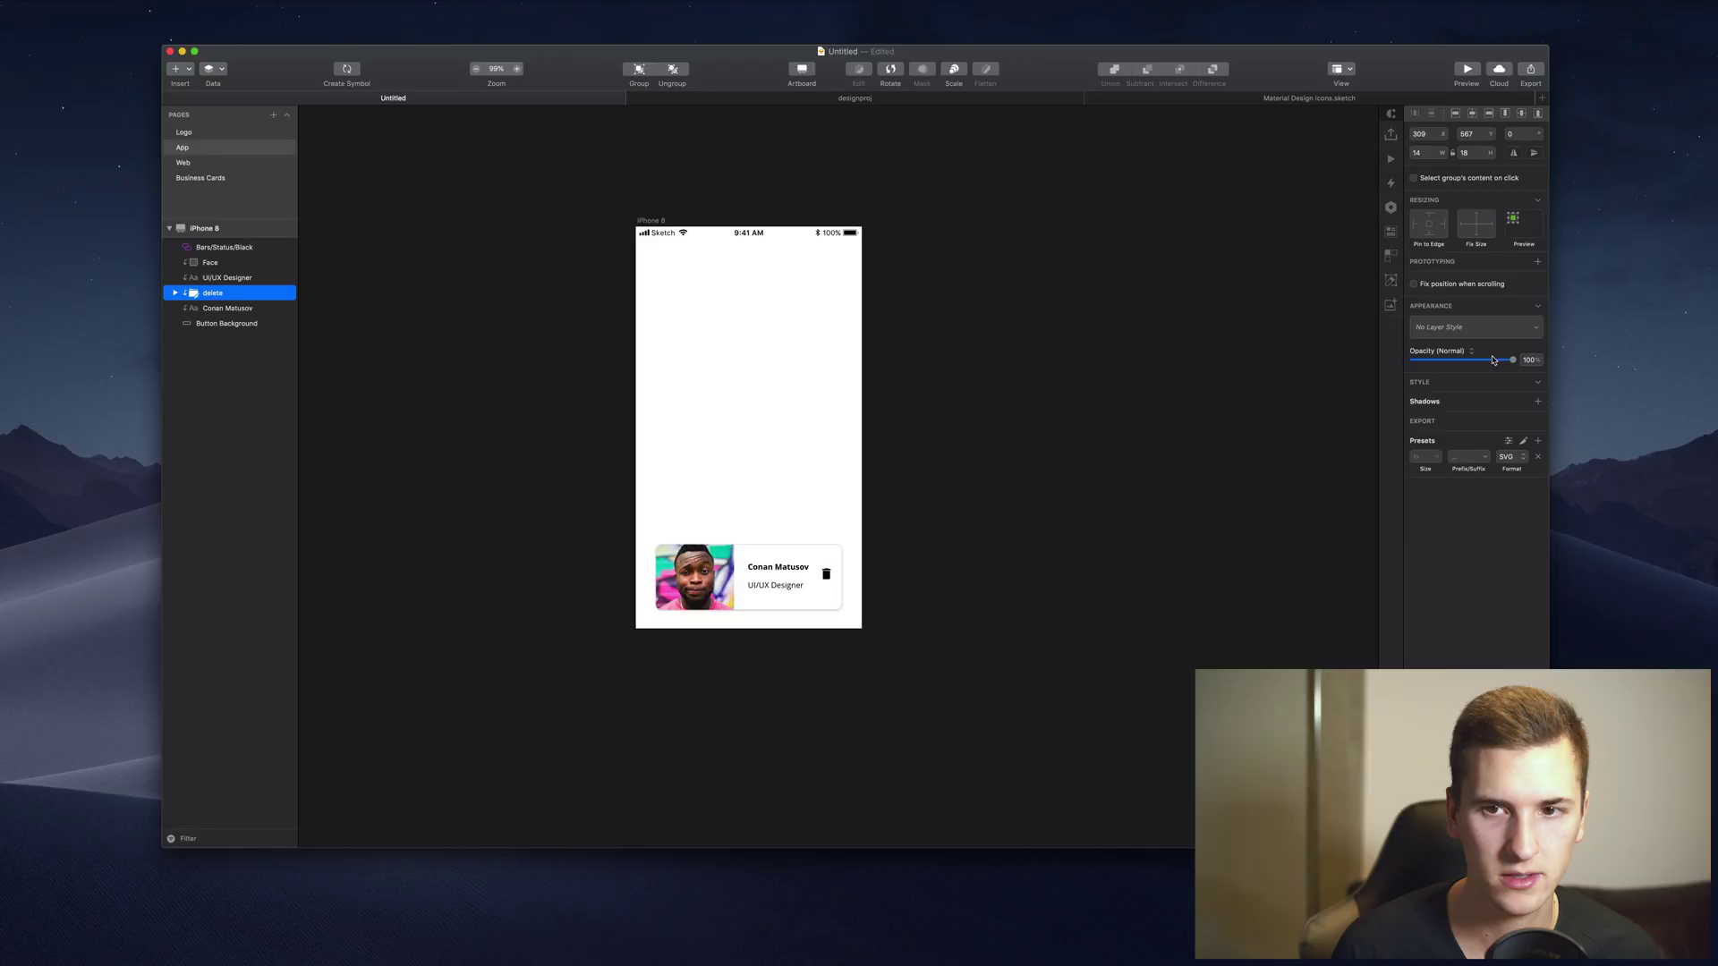
Set the delete icon's opacity to 30%, shift its shape down to Y 573, and collapse the delete group
{"action": "left_click_drag", "start_coordinate": [1493, 360], "coordinate": [1444, 363]}
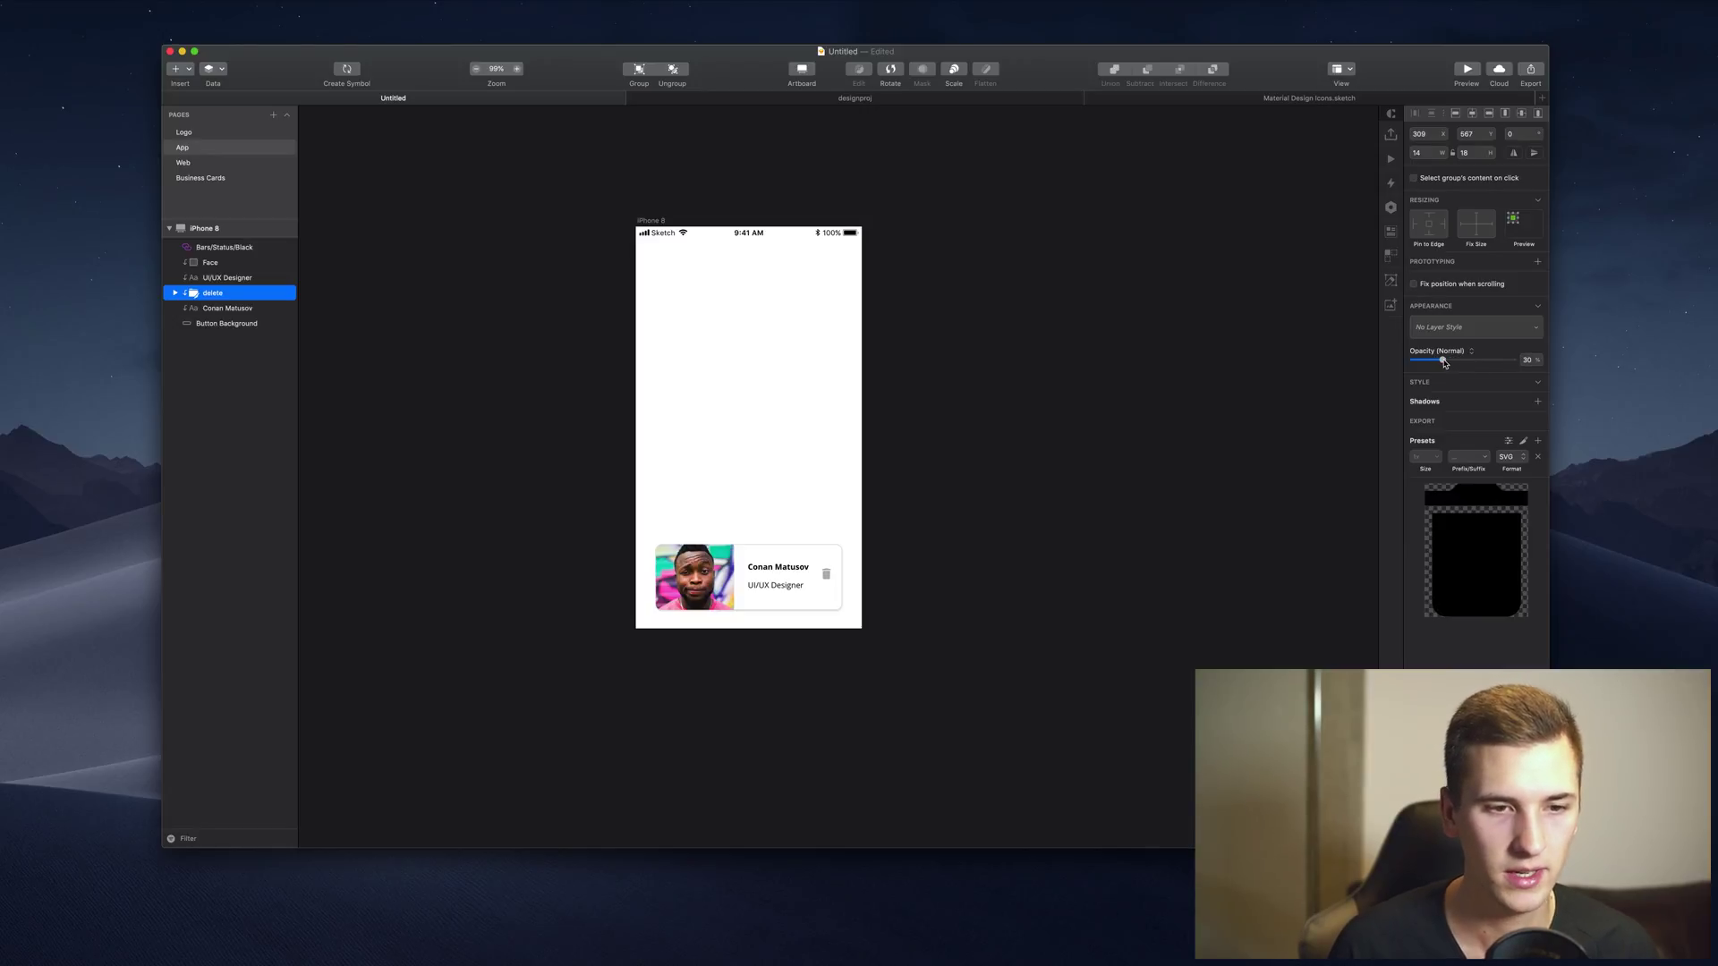
{"action": "key", "text": "Return"}
{"action": "key", "text": "shift+Down"}
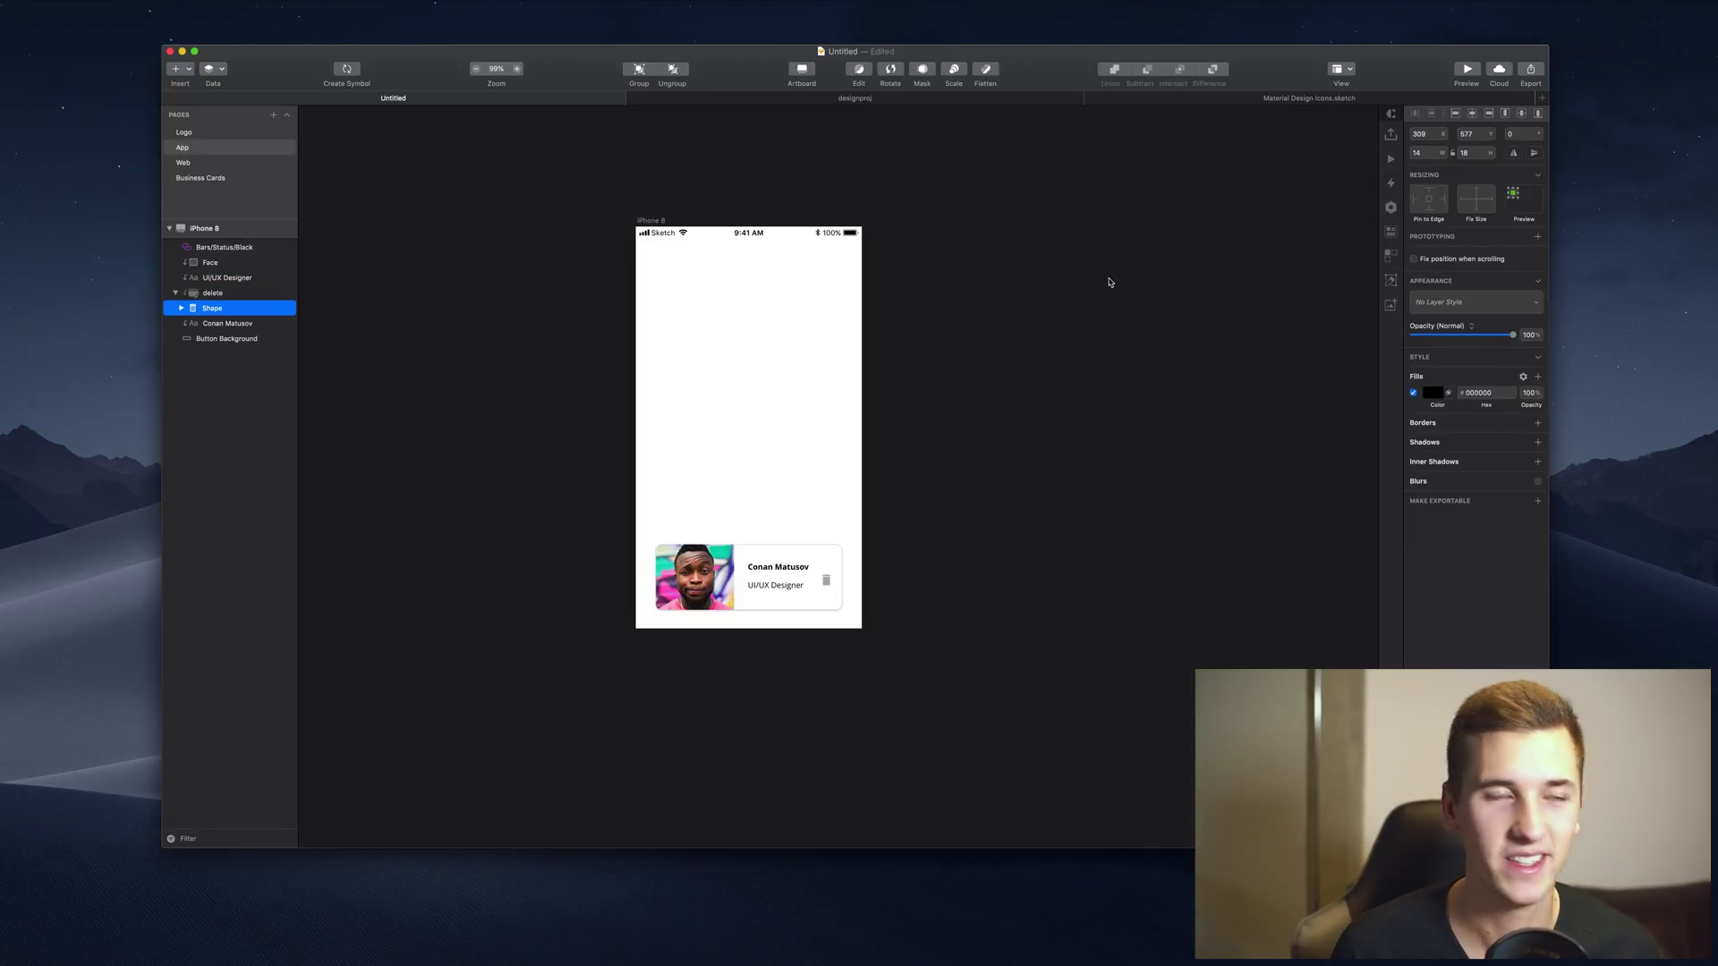
{"action": "key", "text": "Right"}
{"action": "key", "text": "Up"}
{"action": "key", "text": "Up"}
{"action": "key", "text": "Up"}
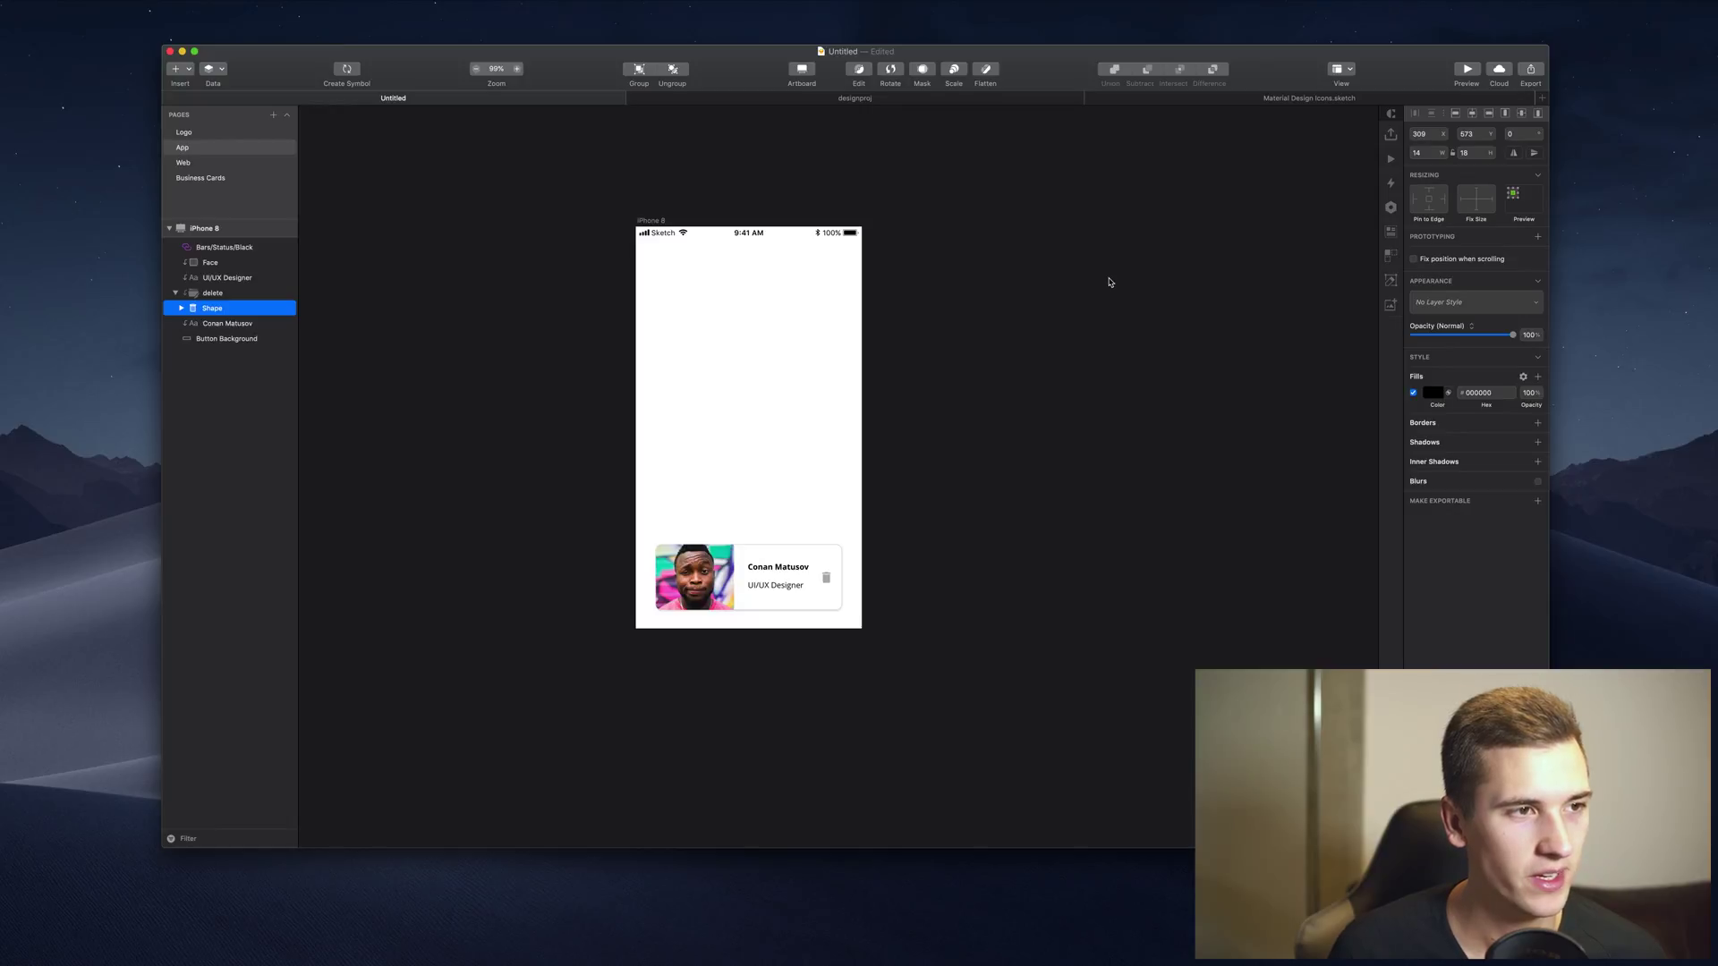
{"action": "left_click", "coordinate": [177, 293]}
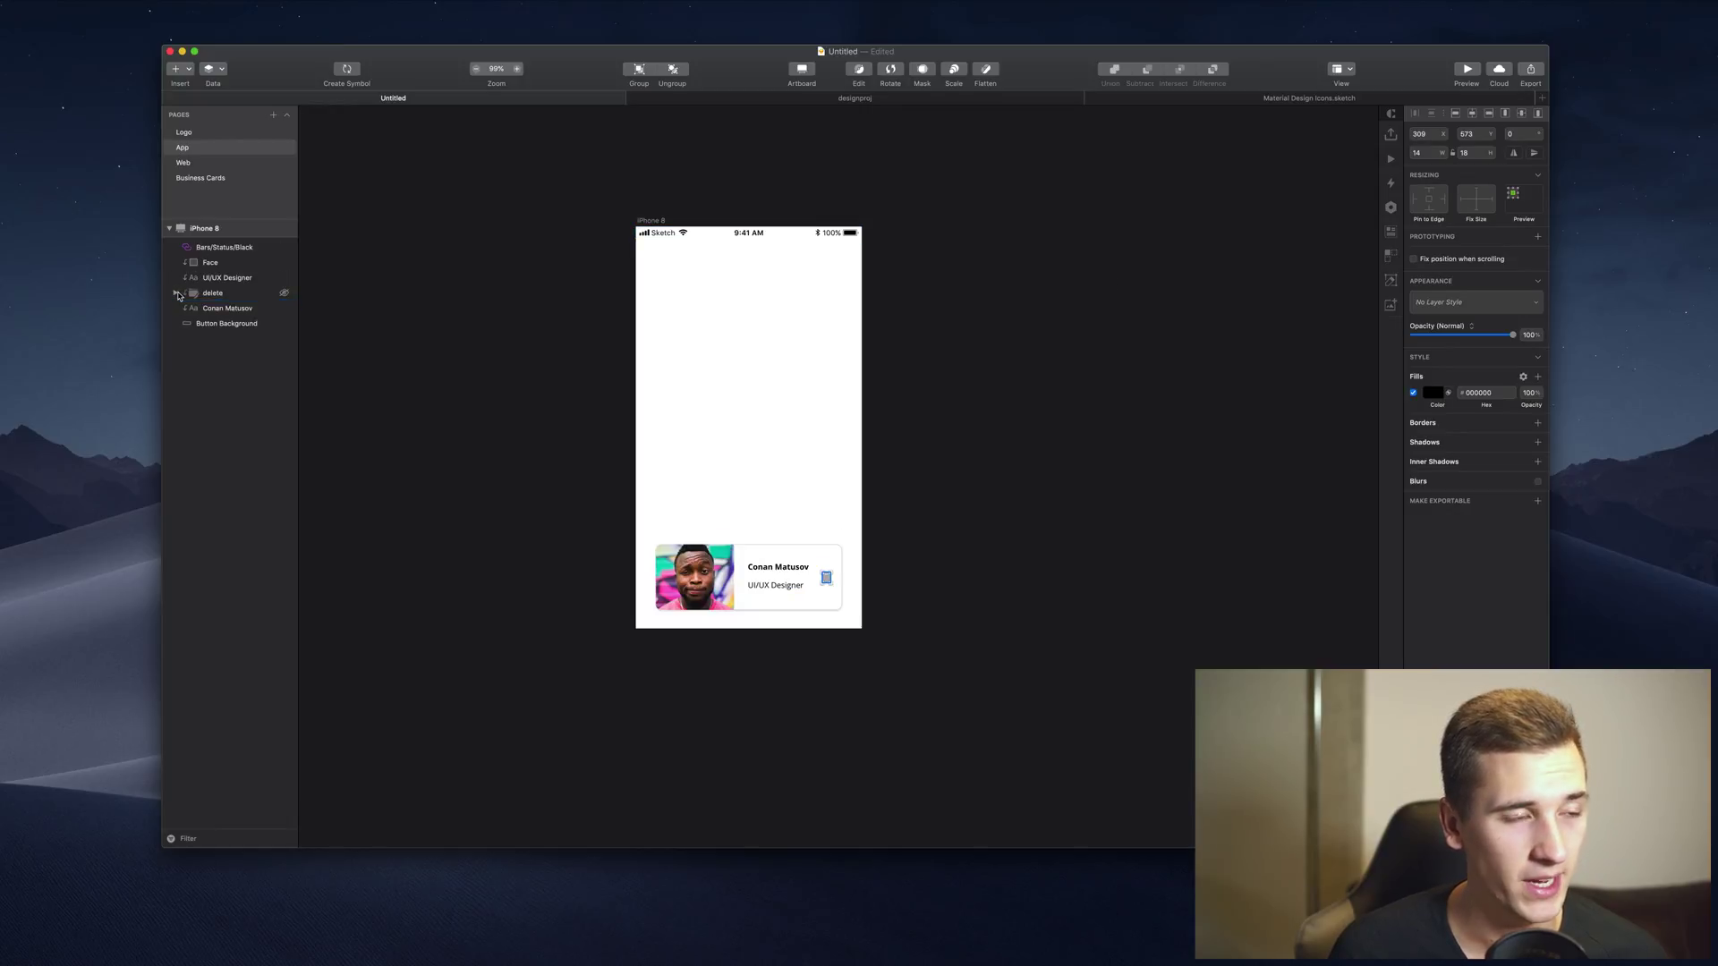
Try moving the person's name text layer out of the mask, above the Bars/Status/Black layer
{"action": "left_click", "coordinate": [225, 323]}
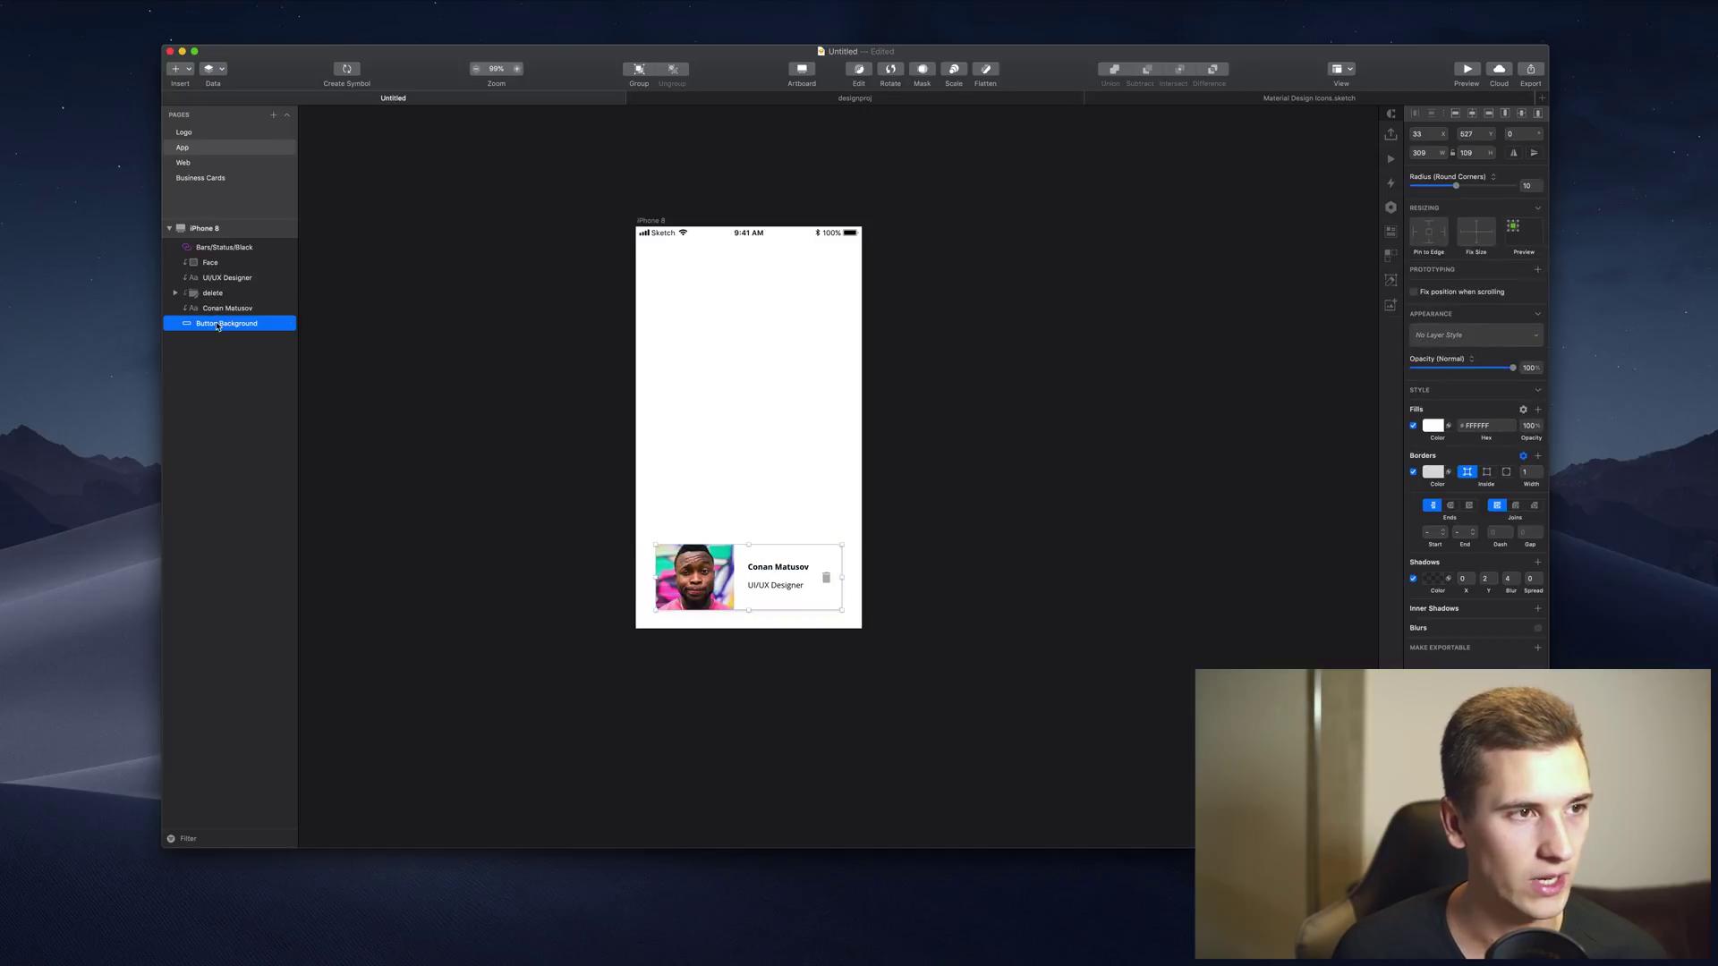
{"action": "left_click_drag", "start_coordinate": [219, 308], "coordinate": [215, 243]}
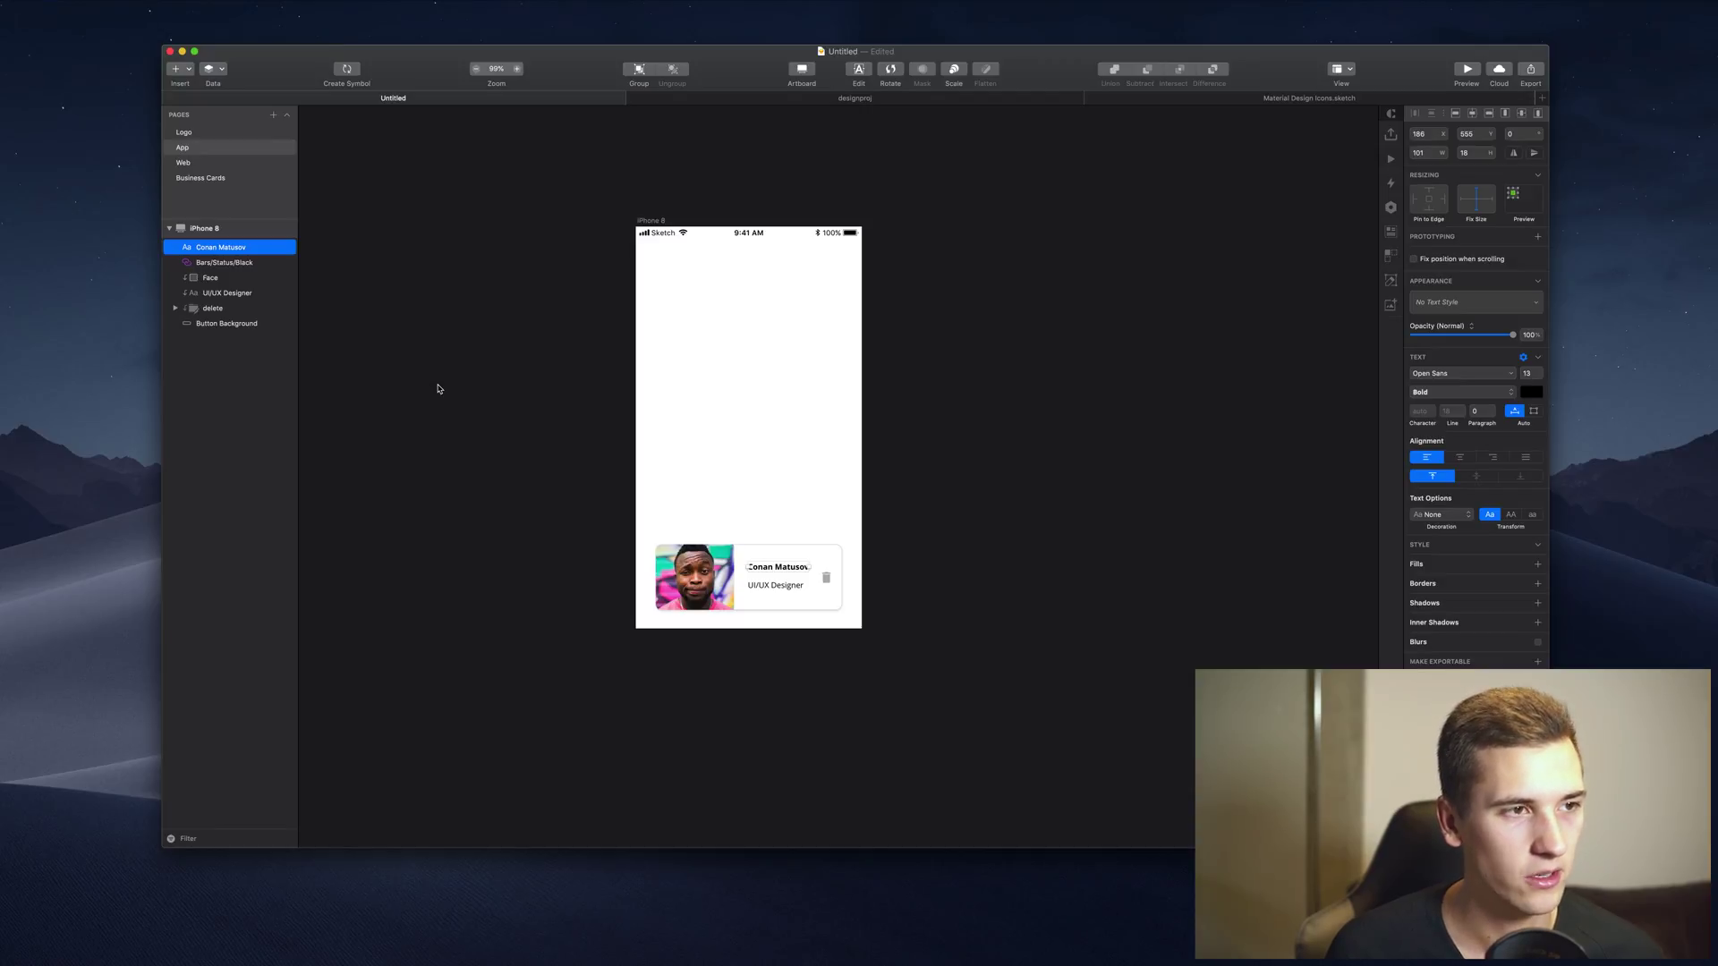
{"action": "key", "text": "super+z"}
Group all the card's layers, from Face down to Button Background, leaving out the status bar
{"action": "left_click", "coordinate": [205, 266], "text": "shift"}
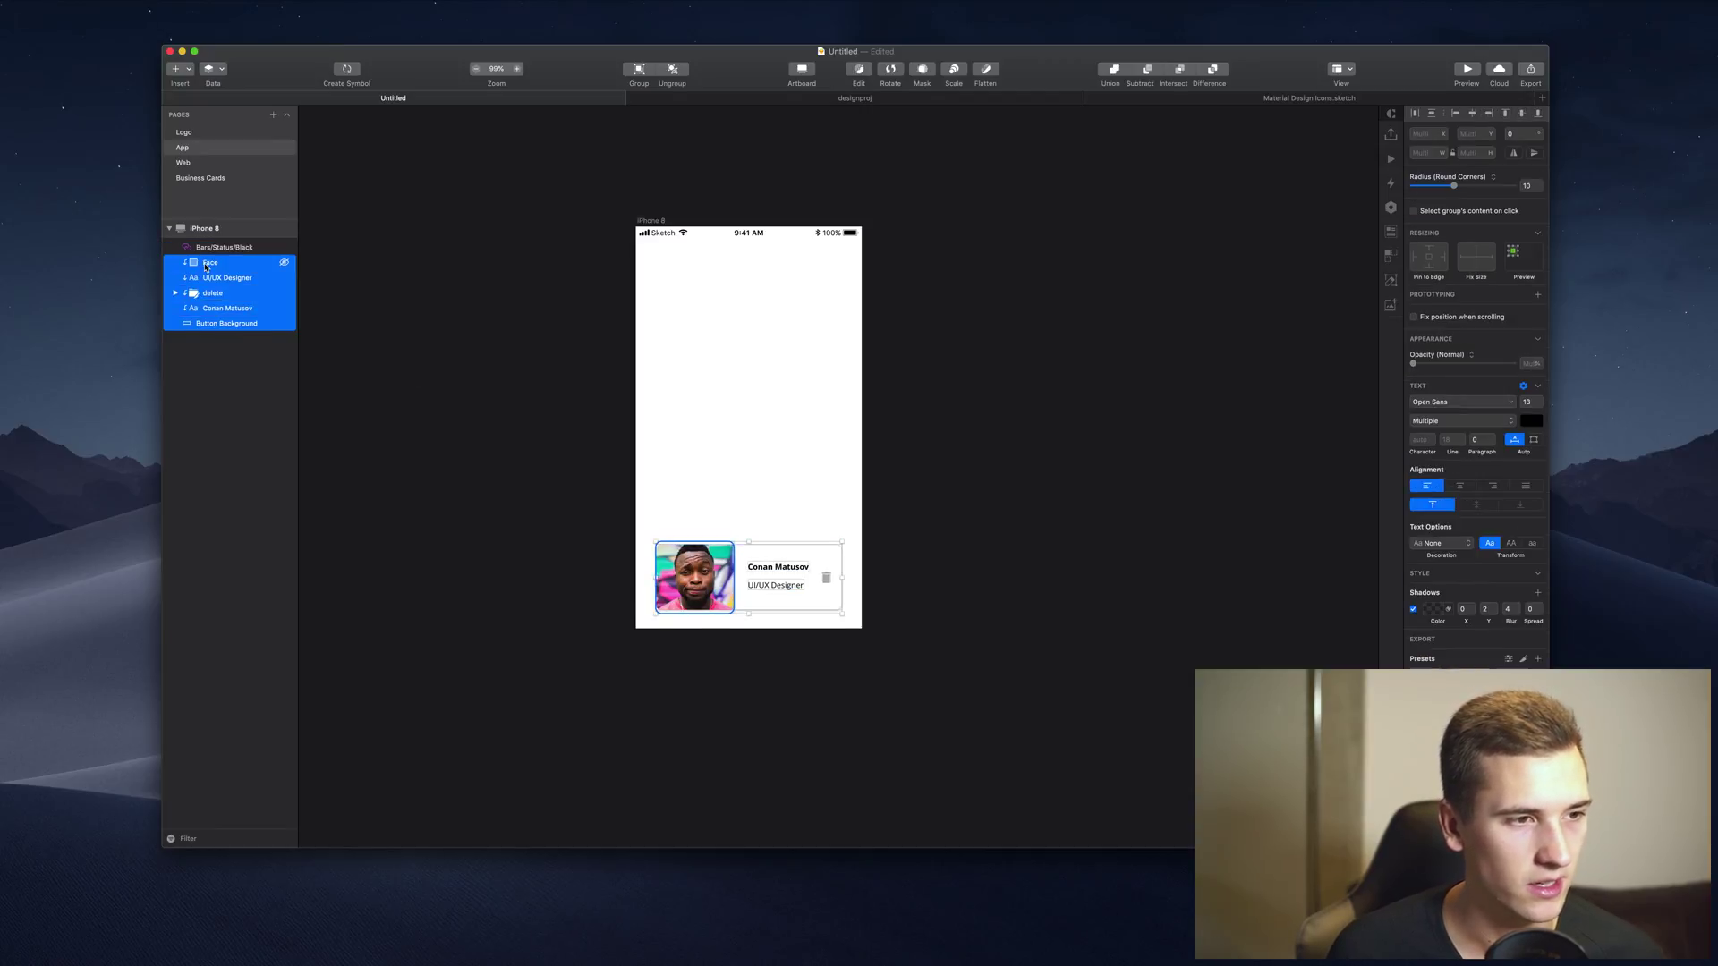
{"action": "right_click", "coordinate": [220, 268]}
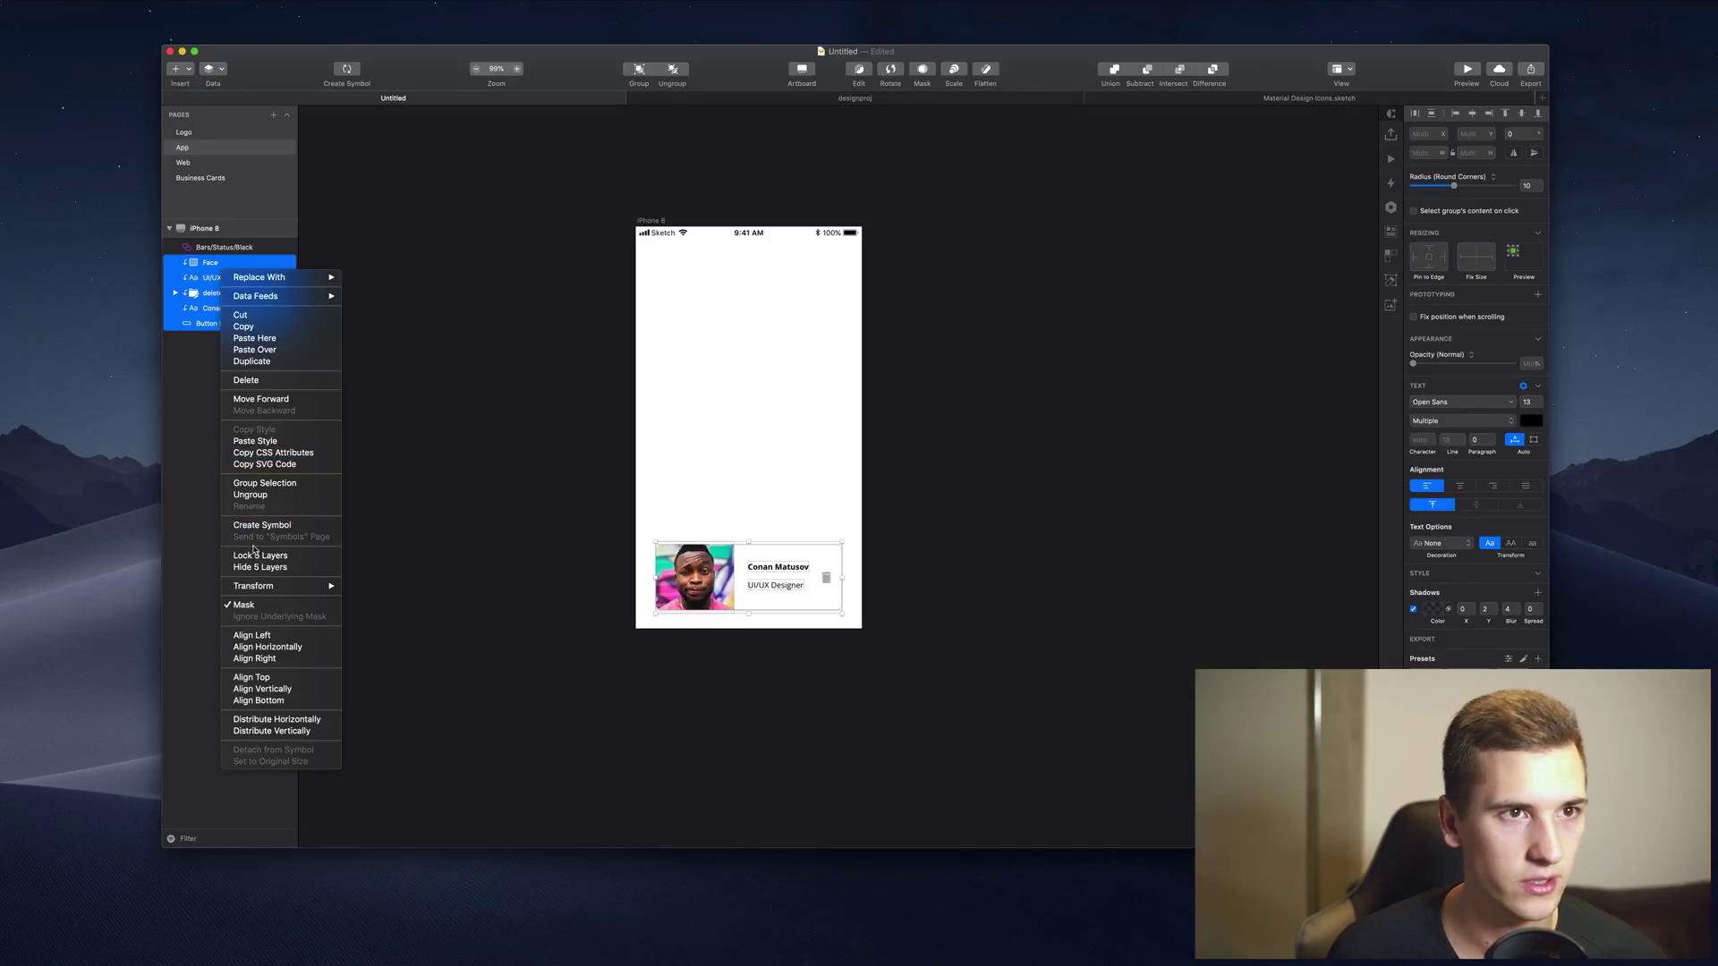
{"action": "left_click", "coordinate": [402, 54]}
{"action": "left_click", "coordinate": [636, 71]}
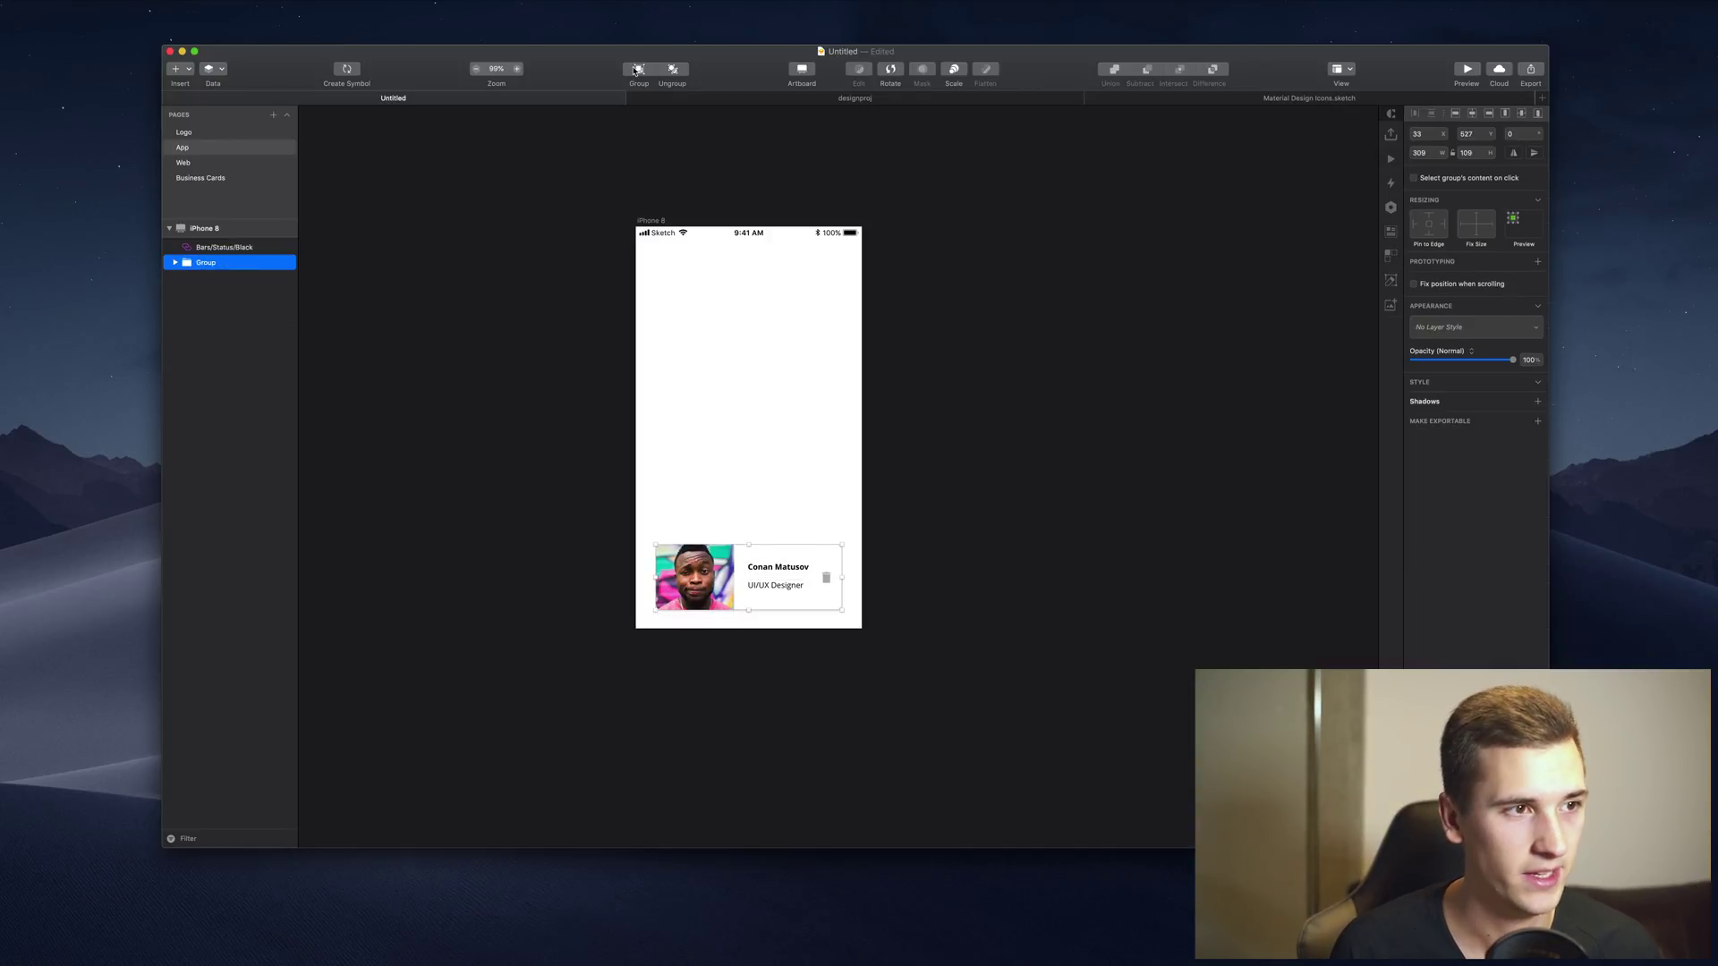
Rename the card's new group as "profile badge", expand it to show its layers, and deselect it
{"action": "key", "text": "super+r"}
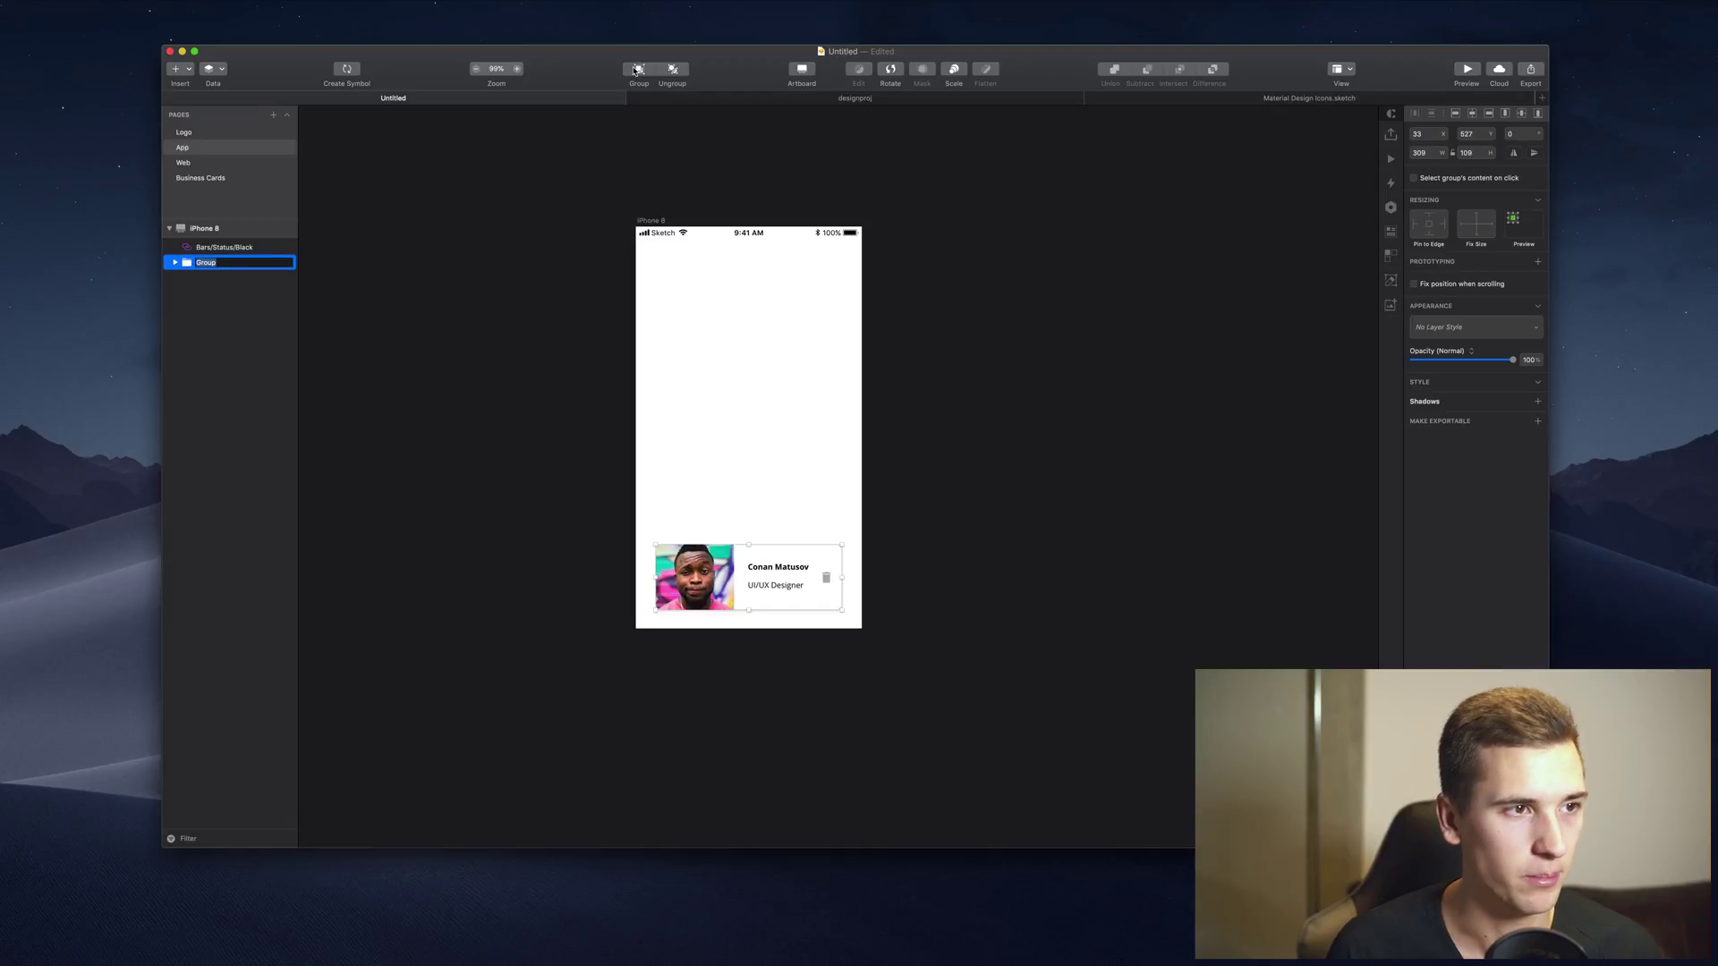
{"action": "type", "text": "profi"}
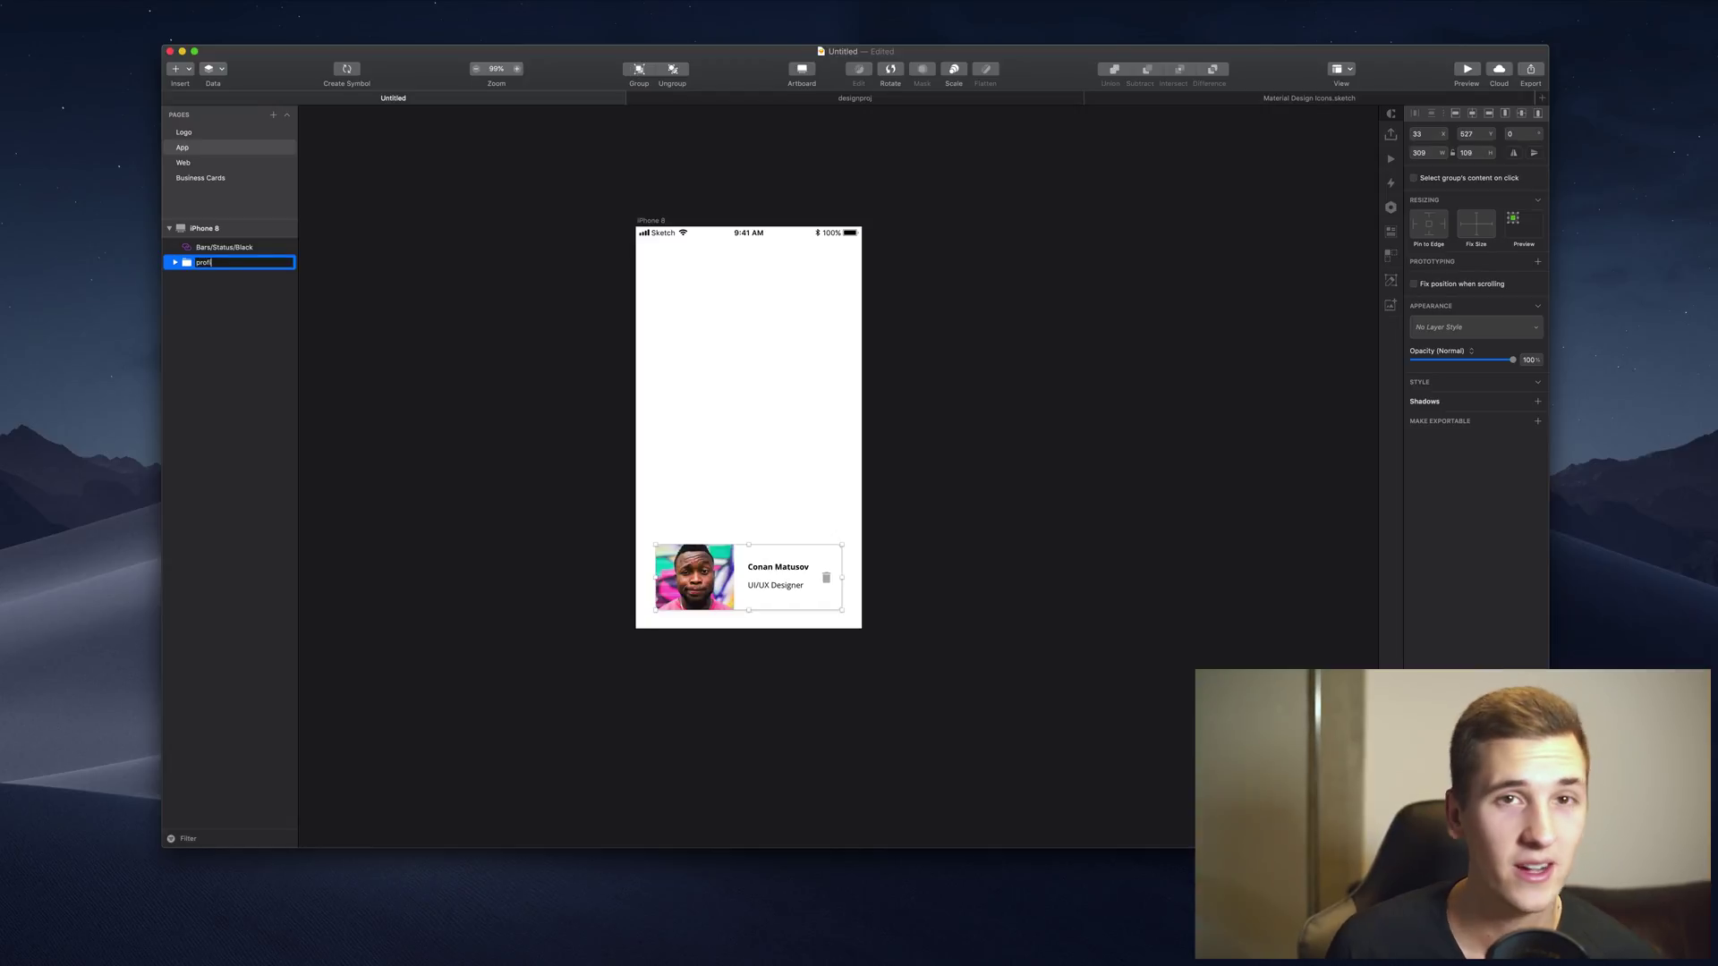
{"action": "type", "text": "le badge"}
{"action": "key", "text": "Return"}
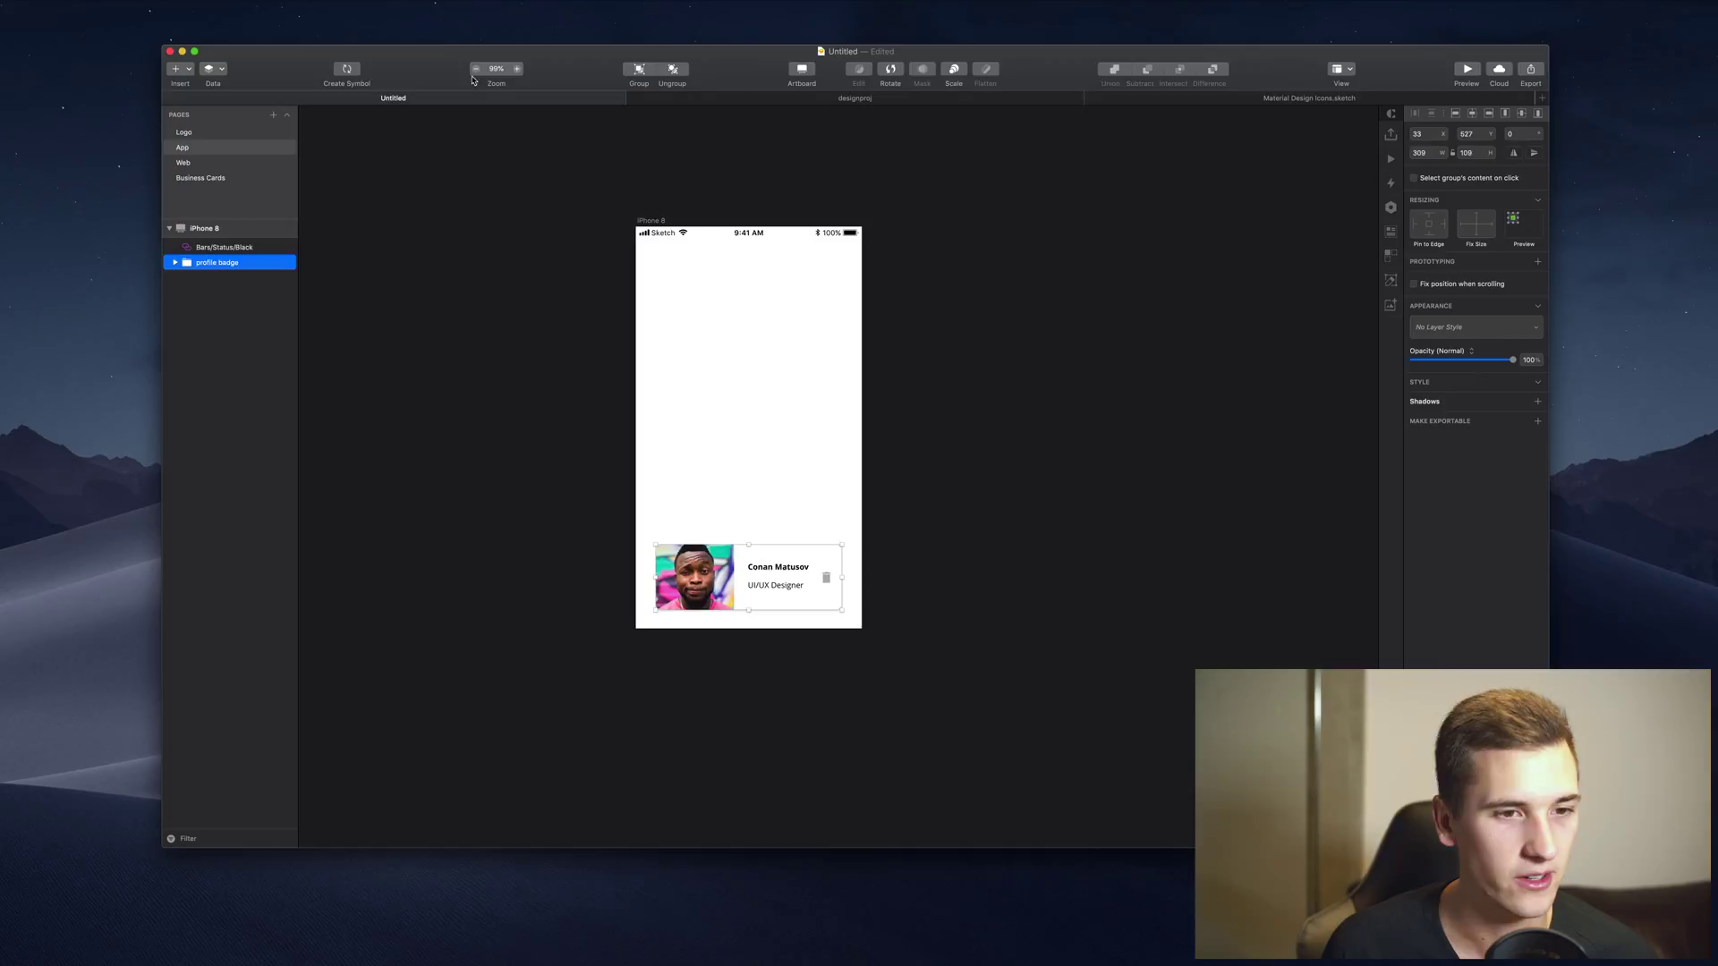
{"action": "left_click", "coordinate": [175, 262]}
{"action": "left_click", "coordinate": [205, 378]}
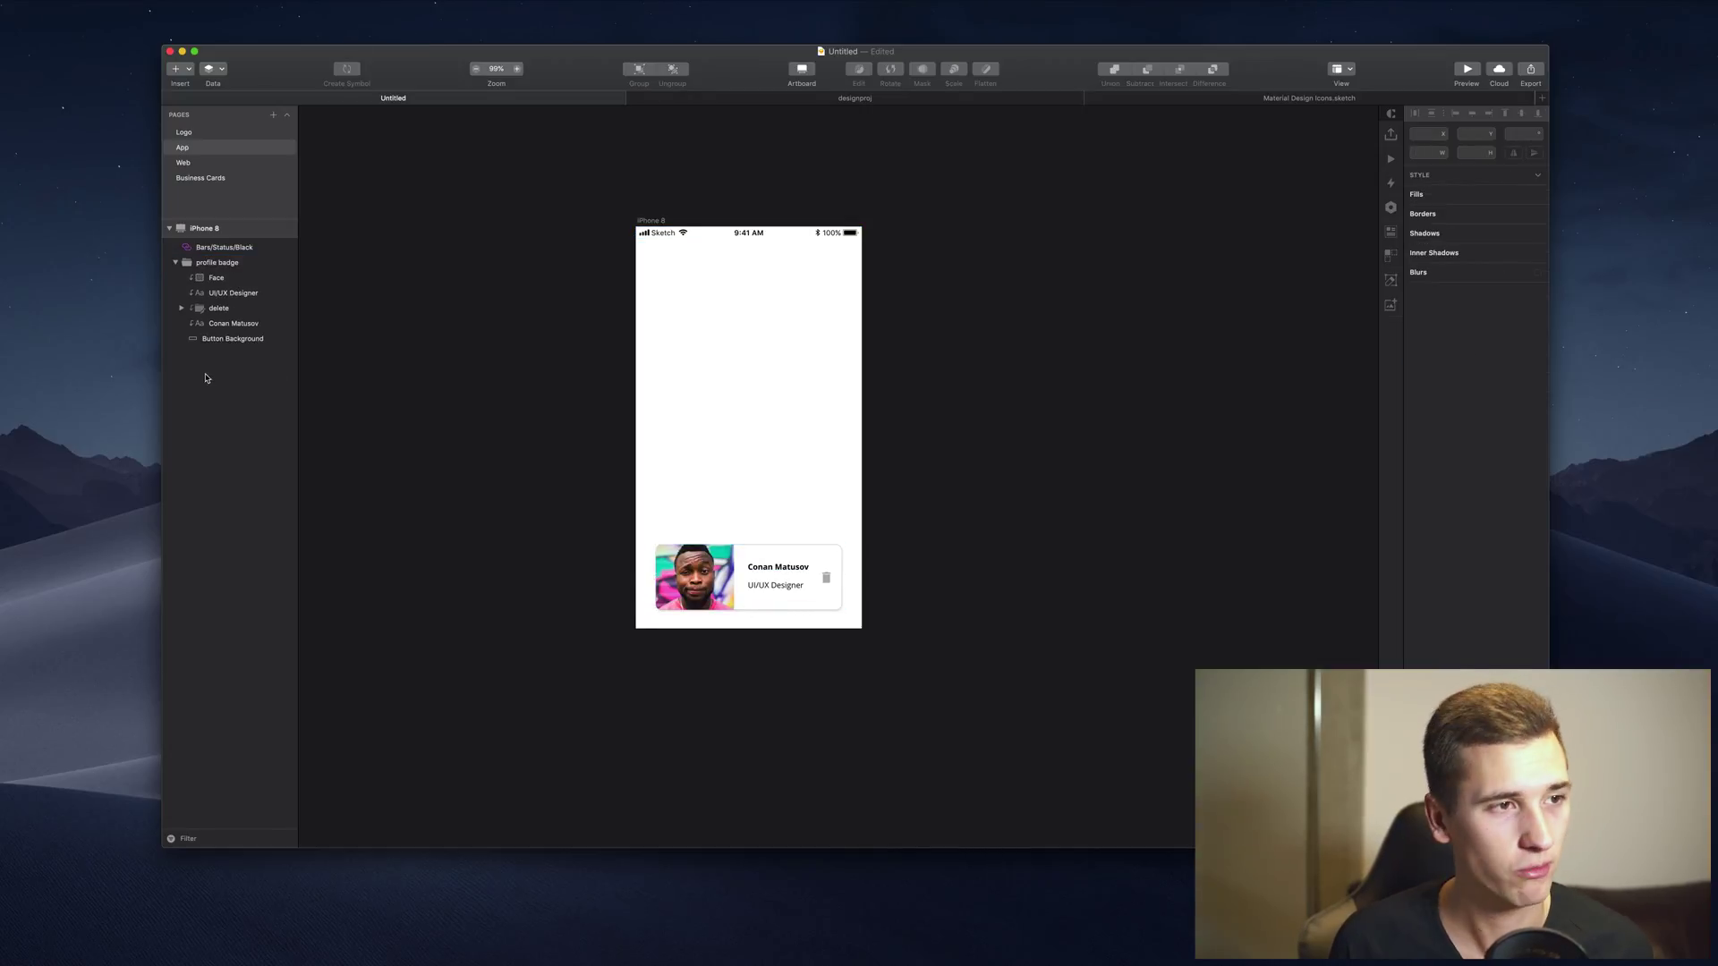